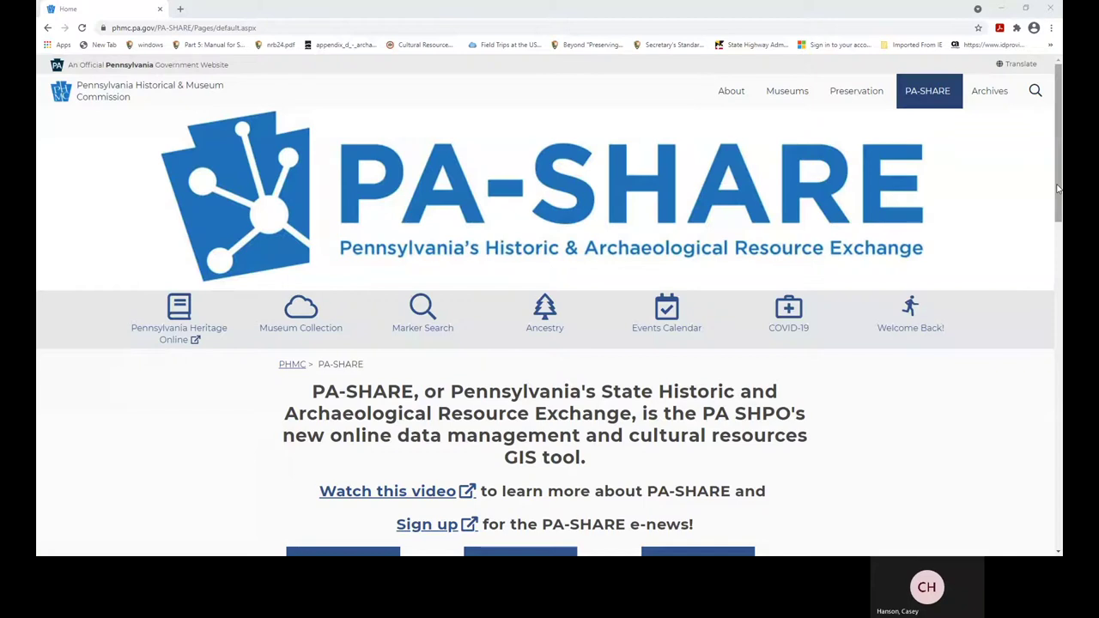
# Scroll down the PA-SHARE information page and open the Help Materials tile.
pyautogui.moveTo(1058, 189); pyautogui.dragTo(989, 341)
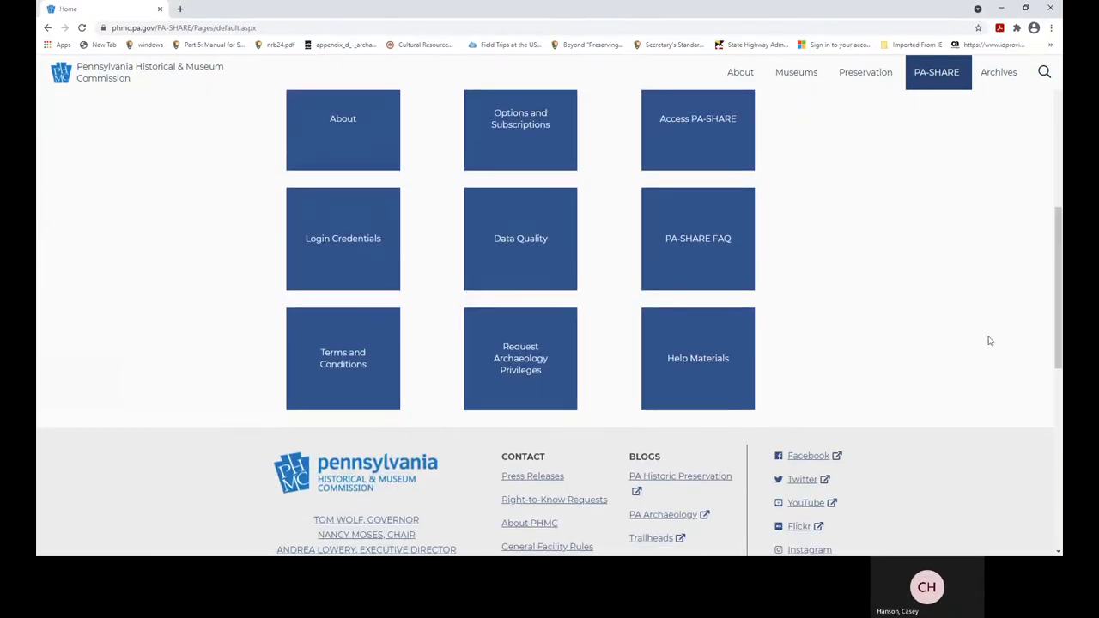
pyautogui.click(702, 393)
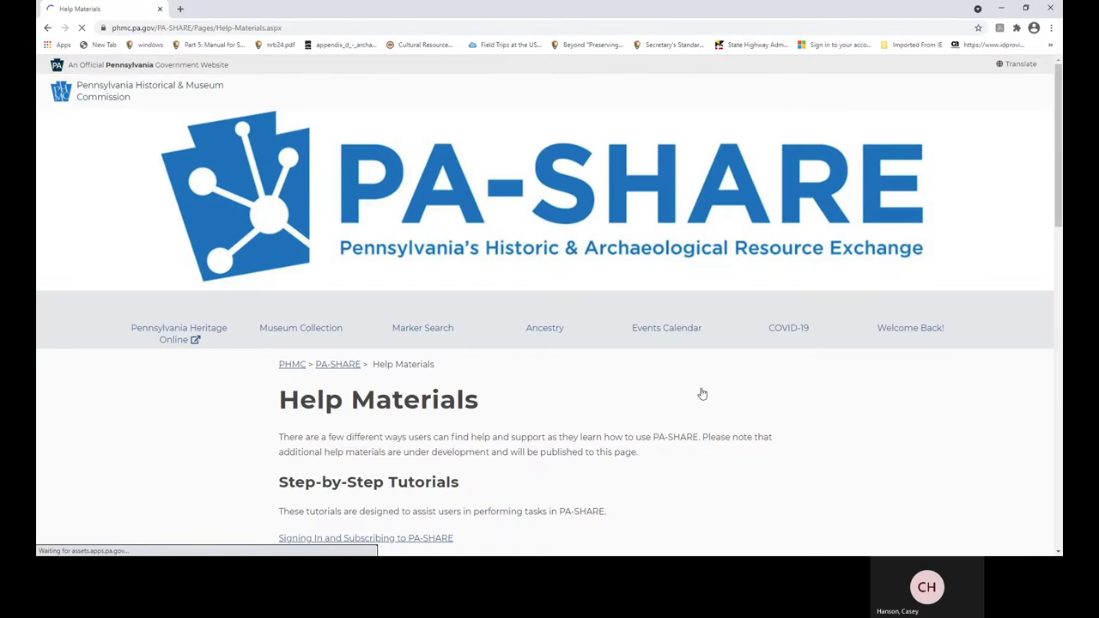
# Scroll through the Help Materials Tutorials, FAQ, Contact Us and In PA-SHARE sections.
pyautogui.scroll(-3, 615, 259)
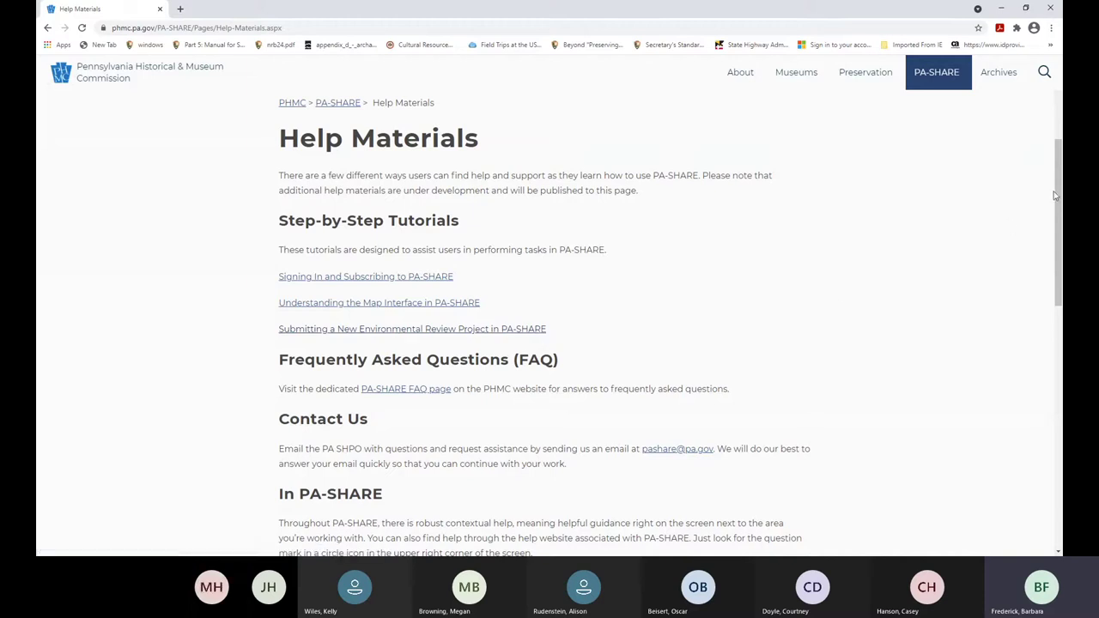
pyautogui.moveTo(1059, 196); pyautogui.dragTo(1057, 245)
# Read the PA-SHARE FAQ's Environmental Review answers, then return to Help Materials.
pyautogui.click(431, 271)
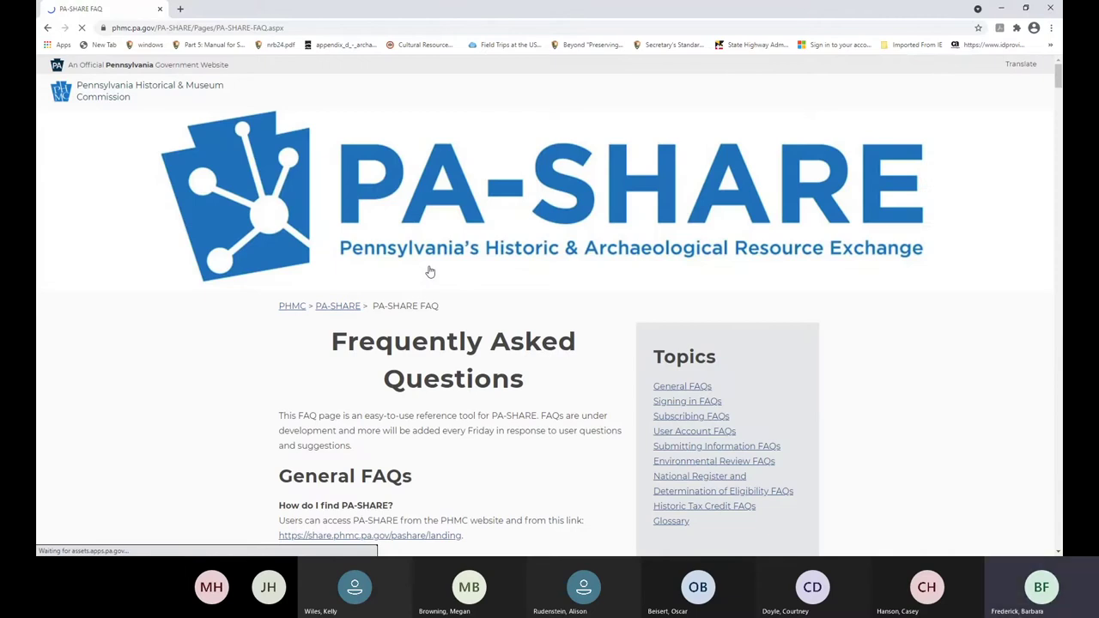
pyautogui.scroll(-2, 742, 365)
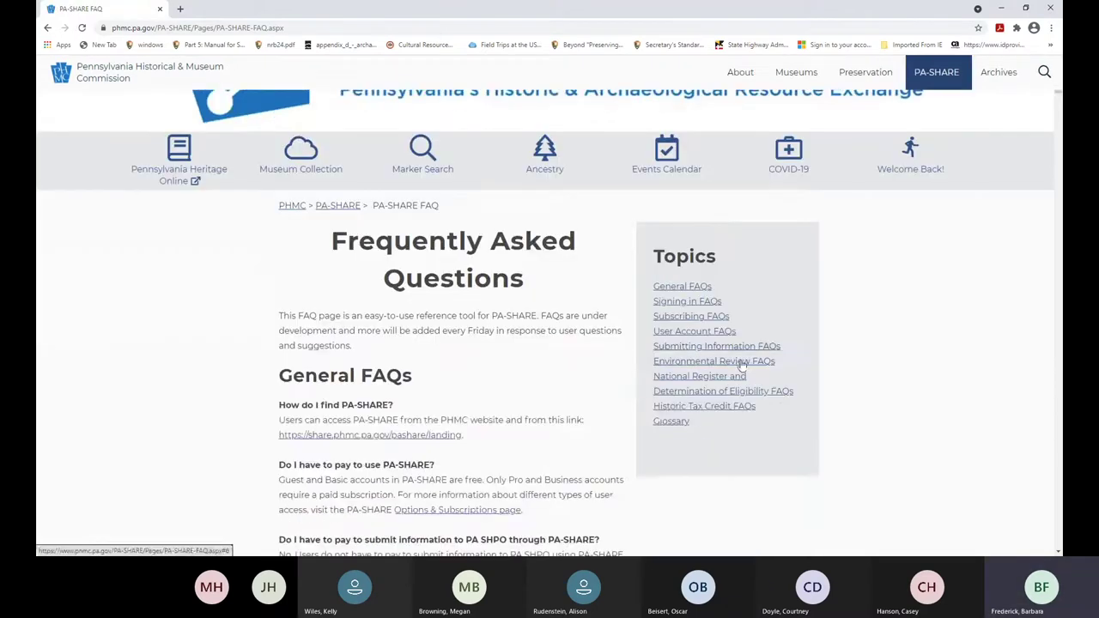
pyautogui.click(742, 361)
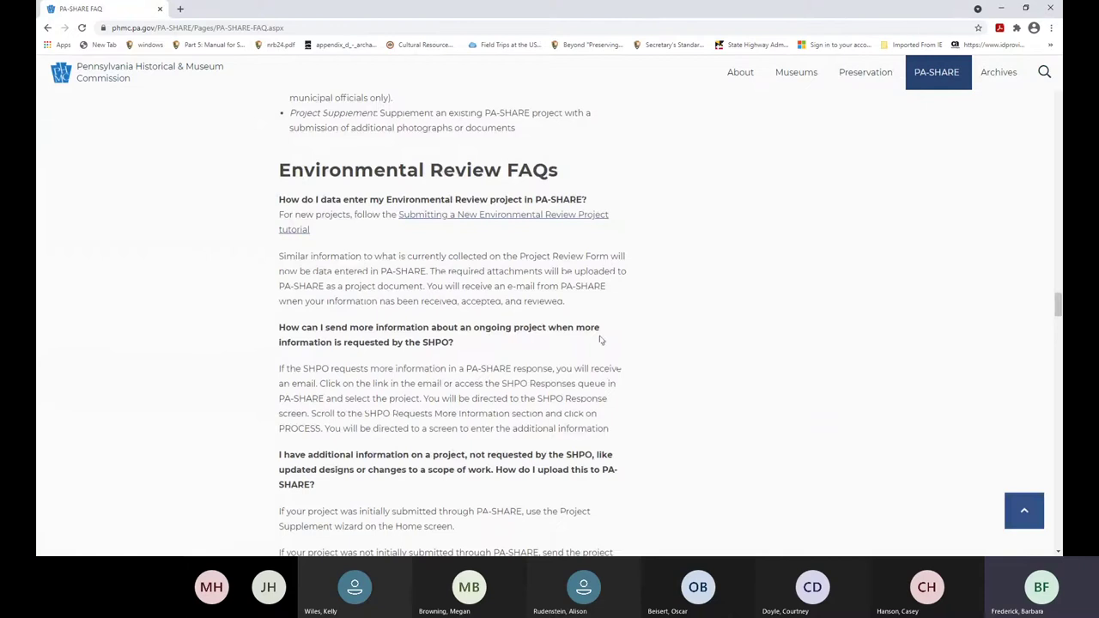
pyautogui.moveTo(1059, 309); pyautogui.dragTo(1059, 354)
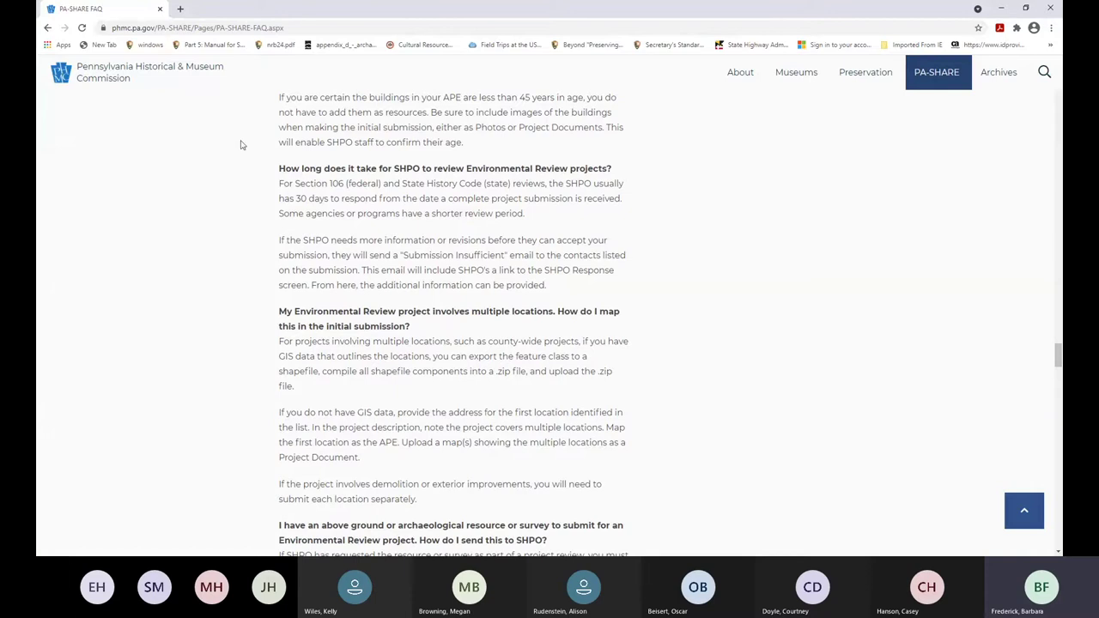
pyautogui.click(129, 82)
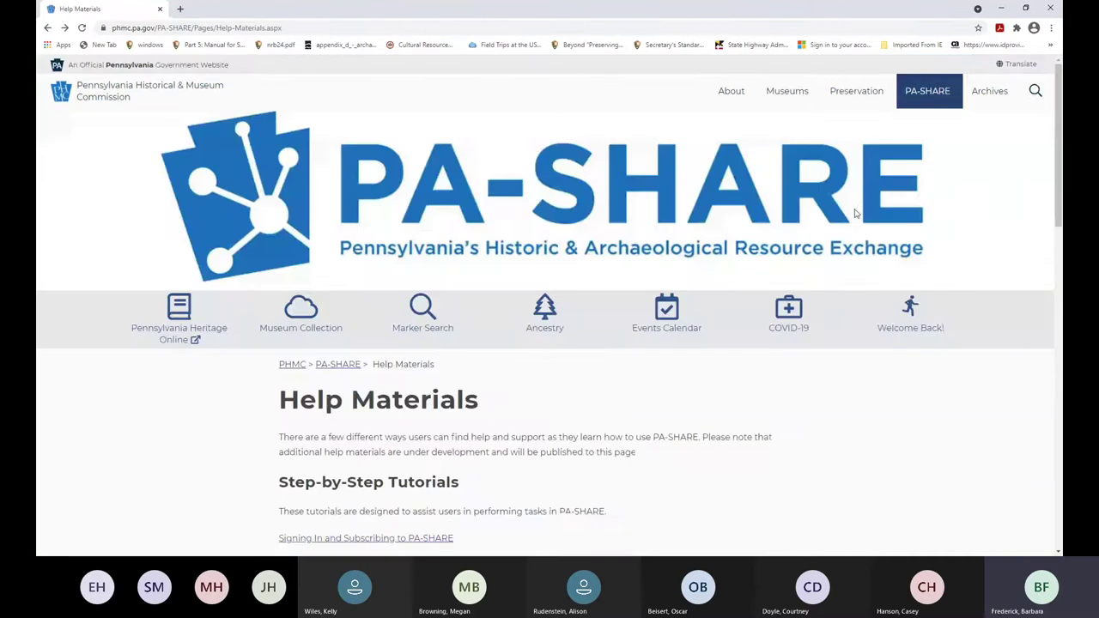
# Scroll the Help Materials page down and back to the top, then bring up Chrome's menu.
pyautogui.moveTo(1055, 146); pyautogui.dragTo(1062, 255)
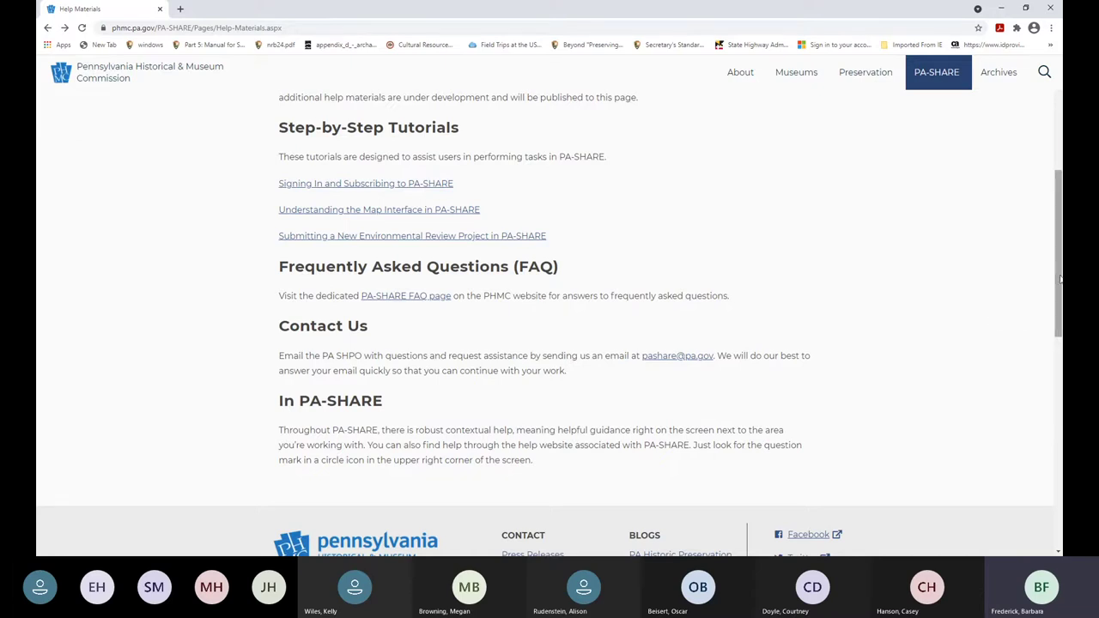
pyautogui.moveTo(1060, 278); pyautogui.dragTo(1061, 154)
pyautogui.click(1051, 28)
# Go to the PA-SHARE TEST bookmark and sign in to reach the Welcome home page.
pyautogui.moveTo(1022, 110)
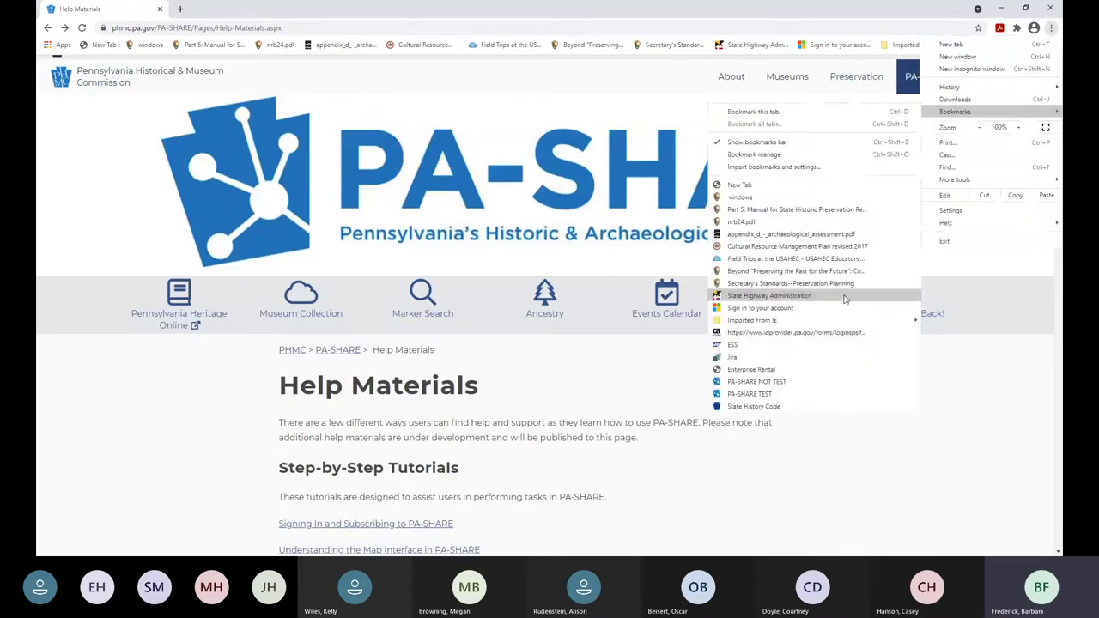
pyautogui.click(750, 394)
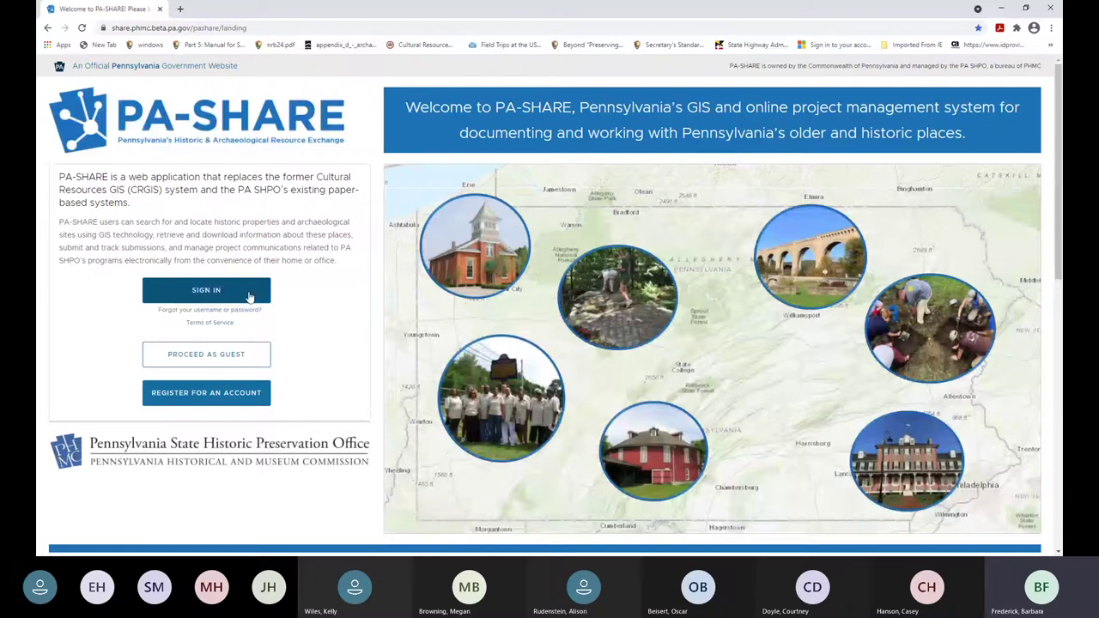
pyautogui.click(249, 297)
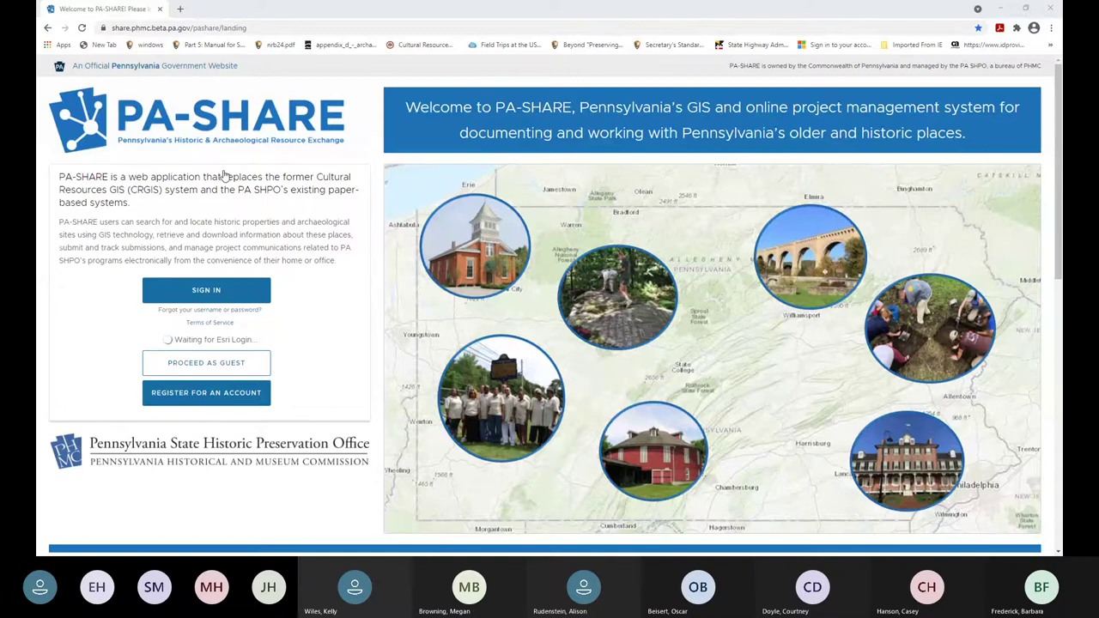
pyautogui.click(457, 44)
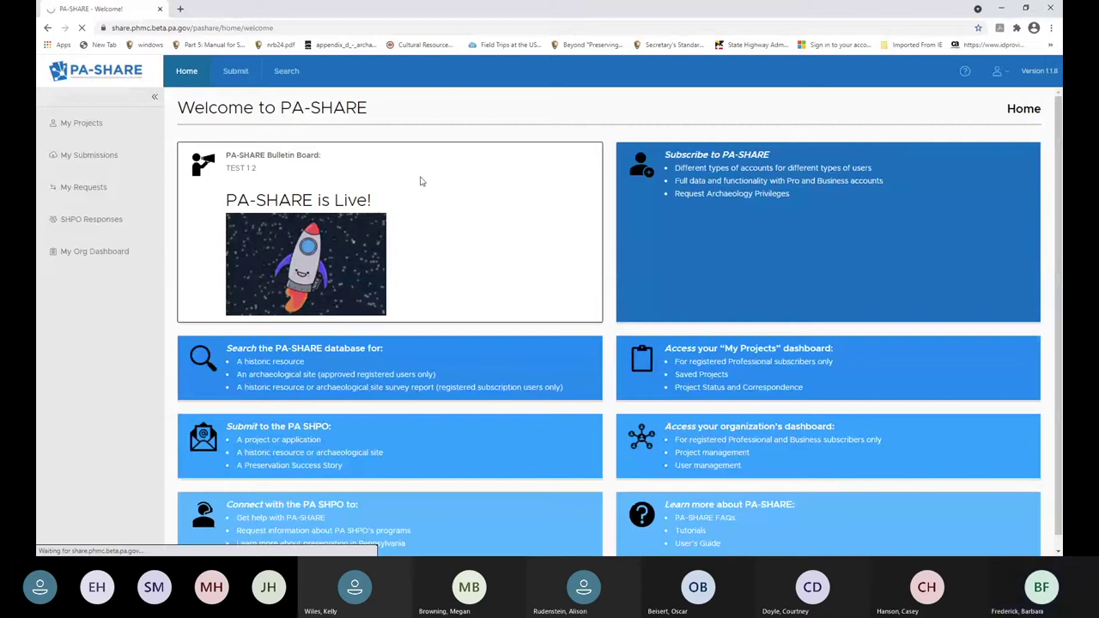
pyautogui.click(47, 27)
pyautogui.click(48, 27)
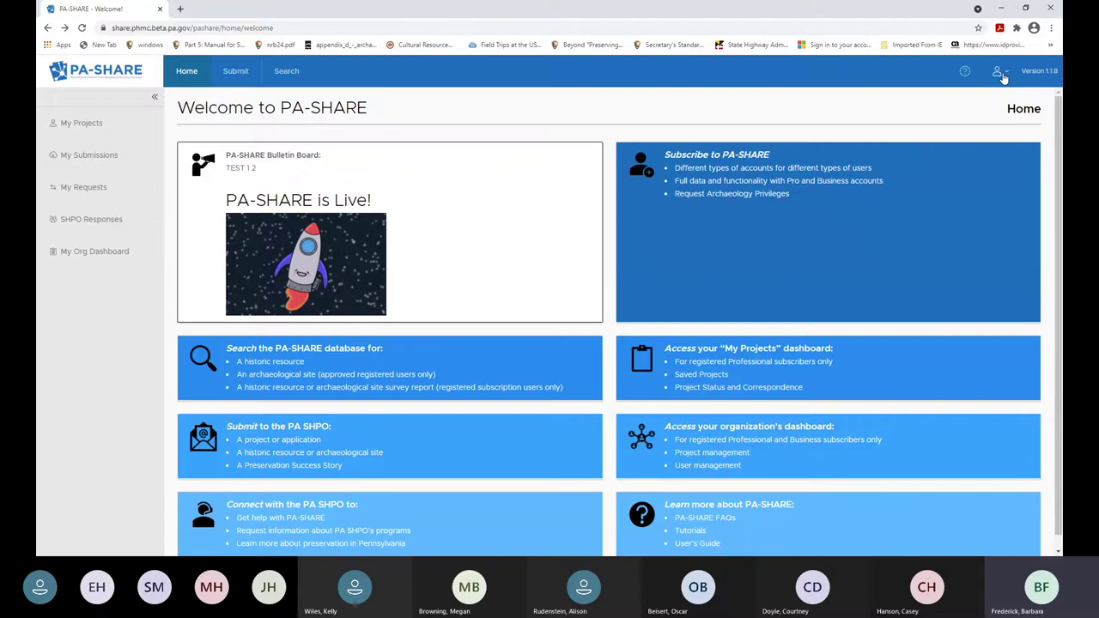
pyautogui.click(1000, 76)
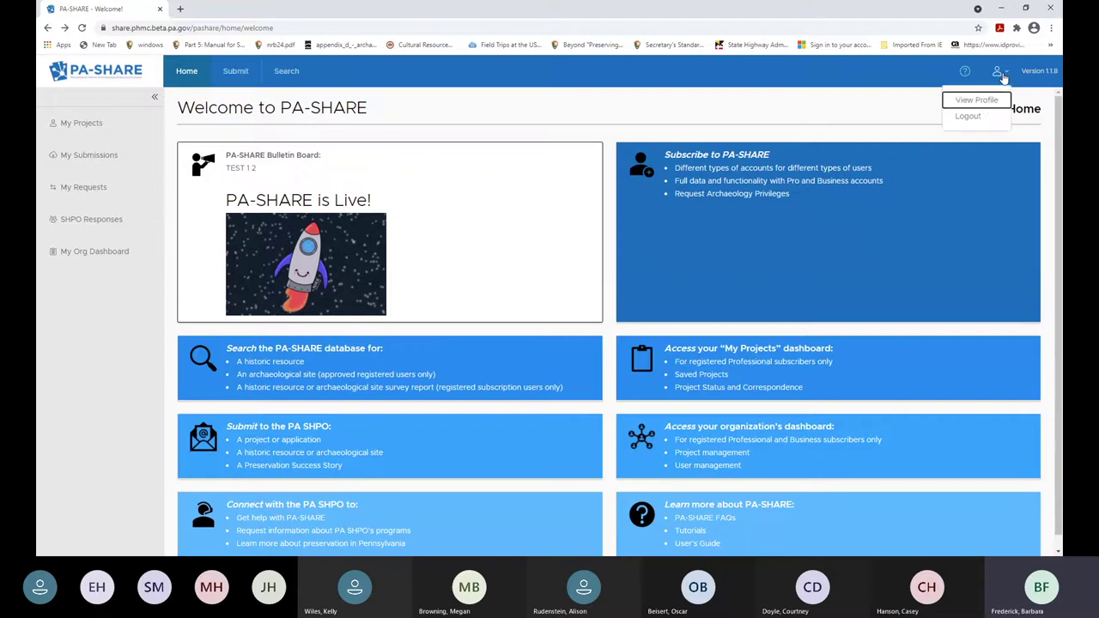
pyautogui.click(986, 100)
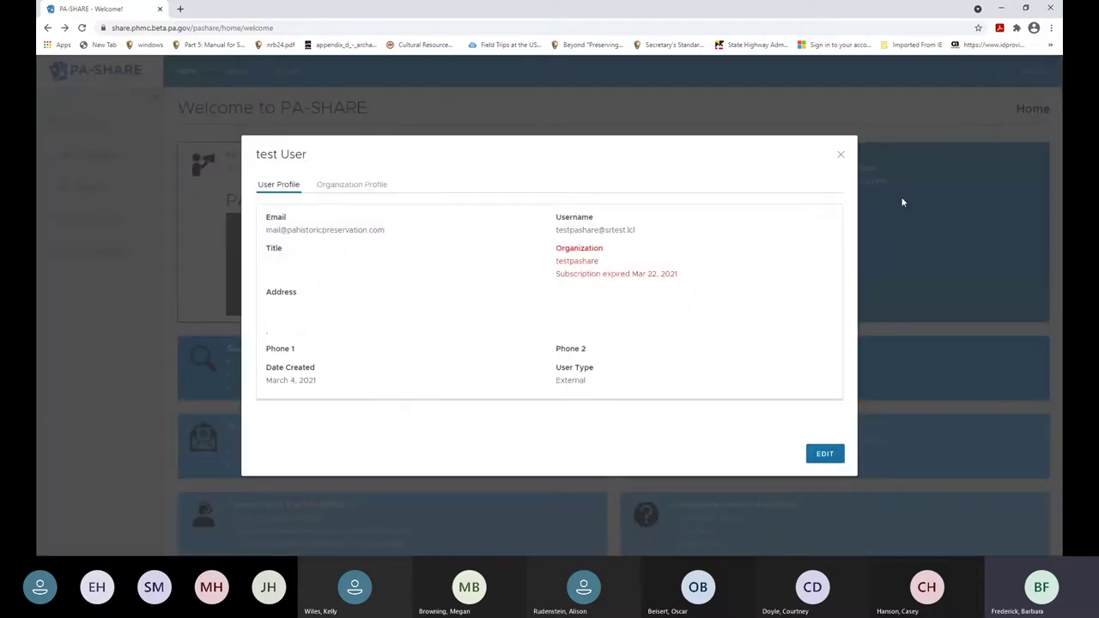
pyautogui.click(825, 455)
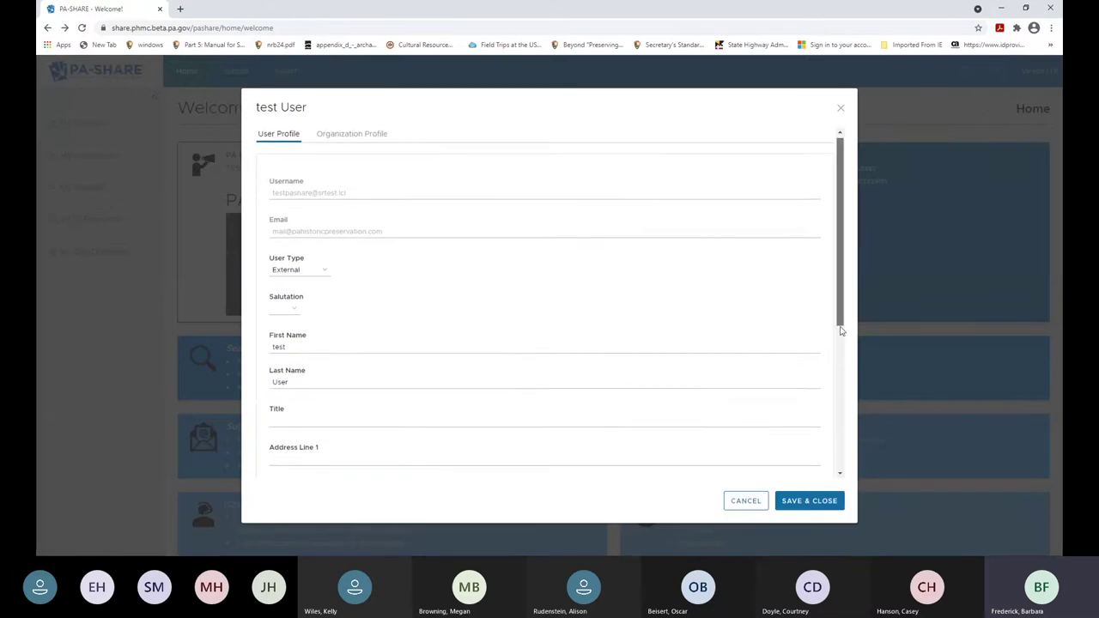
pyautogui.moveTo(841, 330); pyautogui.dragTo(838, 439)
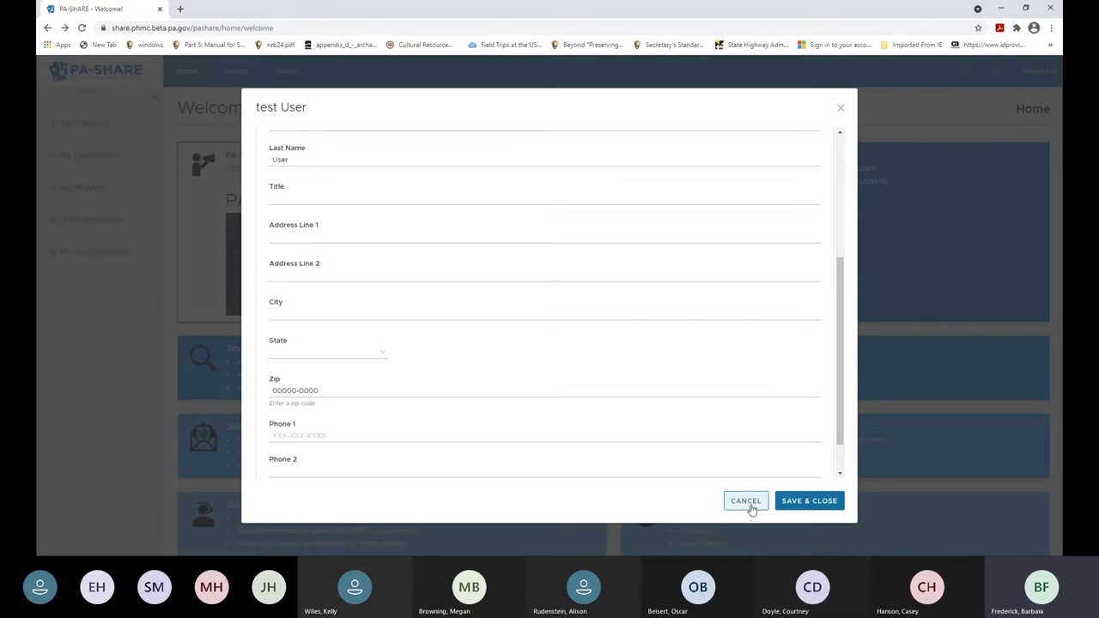
pyautogui.click(746, 503)
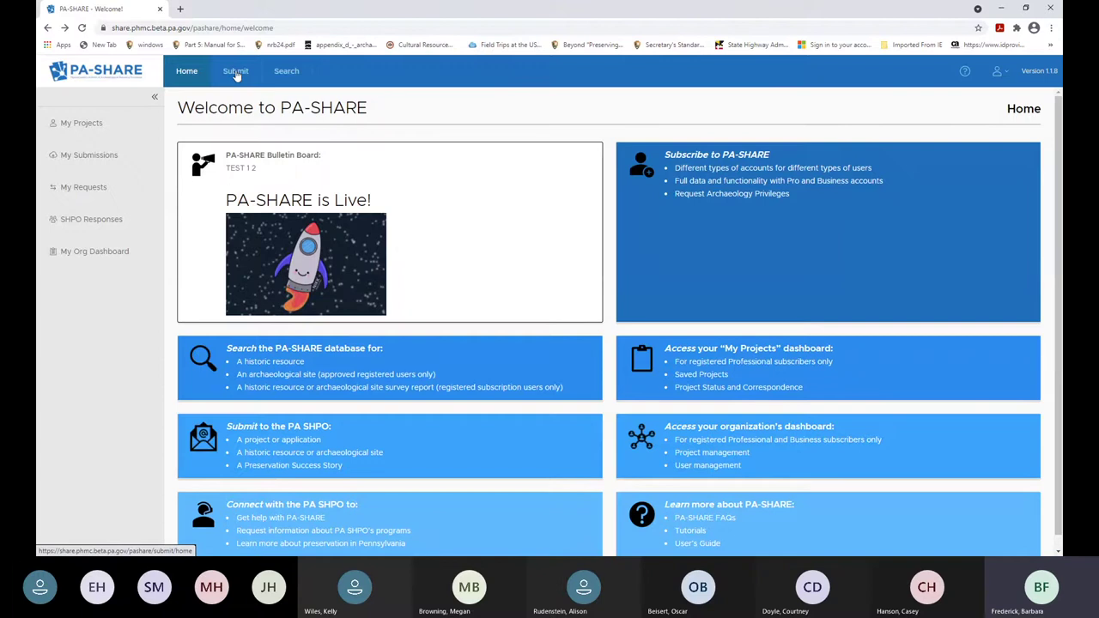
# Go to the Submit tab and scroll through the Submit Home submission-type cards.
pyautogui.click(237, 76)
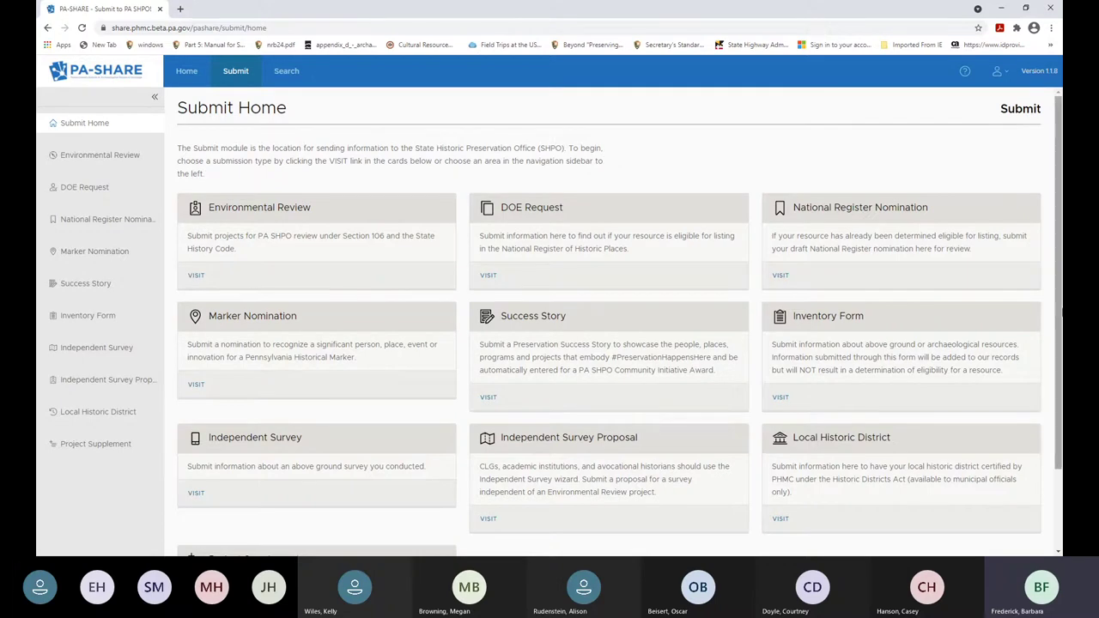
pyautogui.moveTo(1061, 314); pyautogui.dragTo(400, 452)
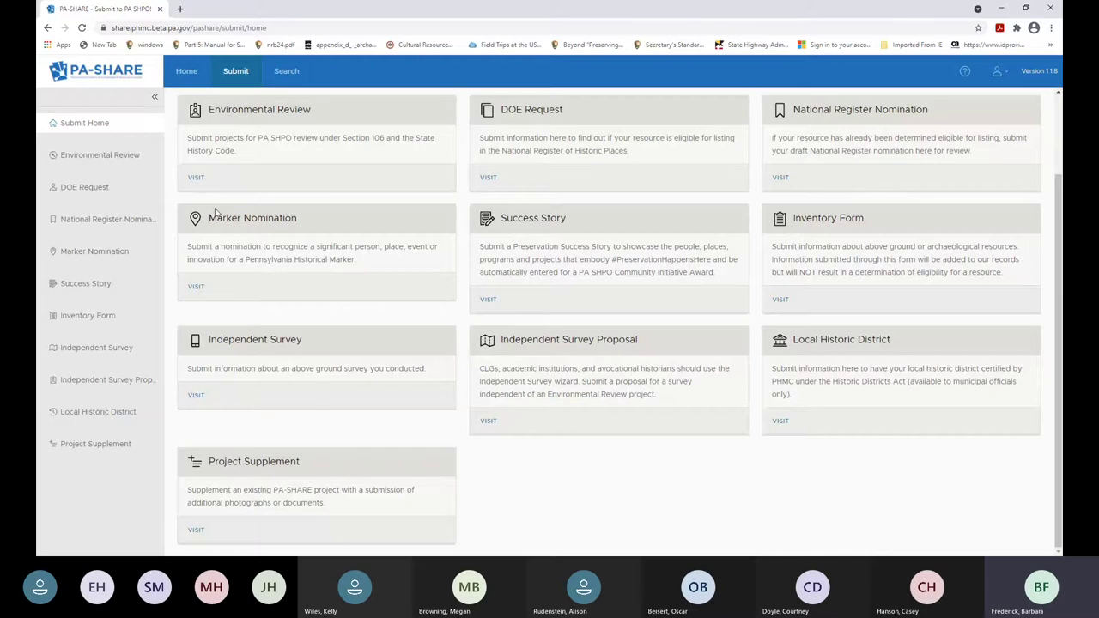
# Start an Environmental Review submission via VISIT and scroll the form to Project Location.
pyautogui.click(197, 178)
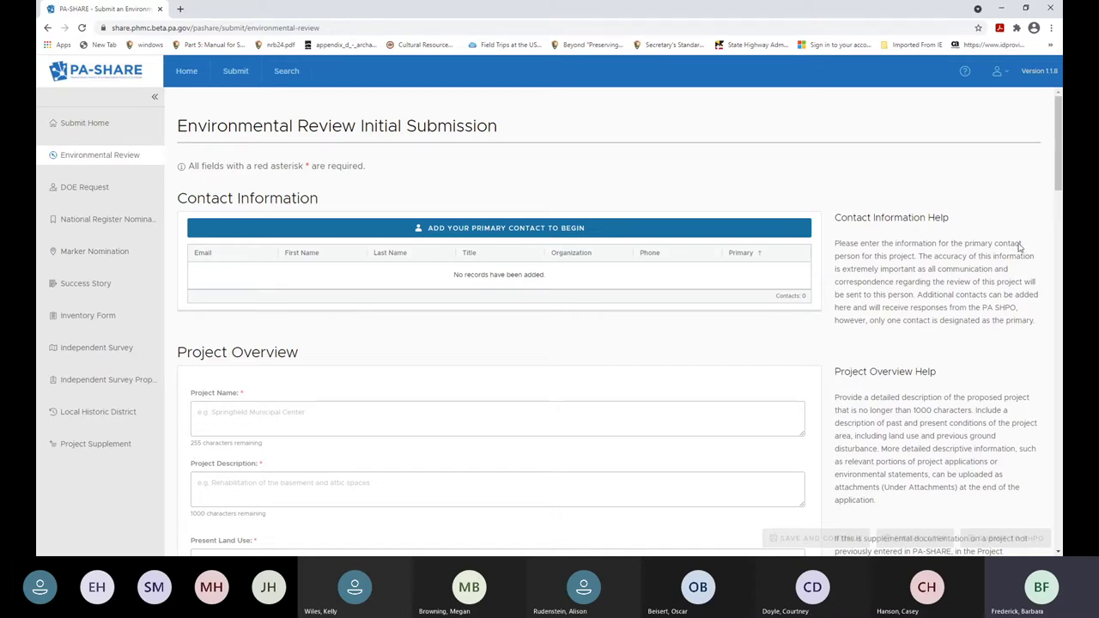
pyautogui.moveTo(1059, 172); pyautogui.dragTo(1061, 348)
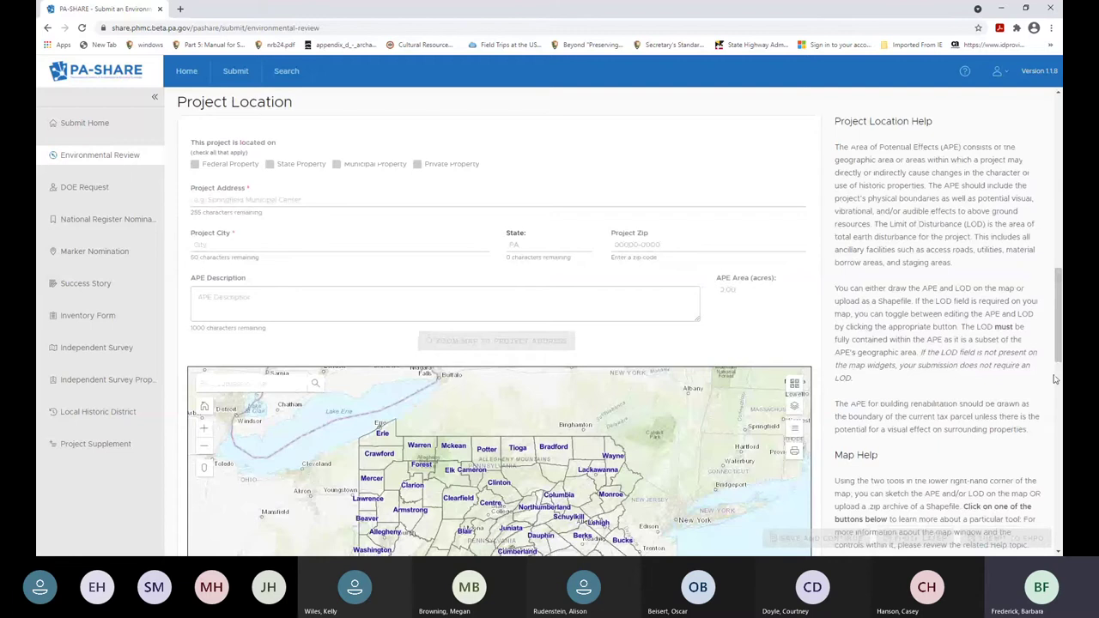
pyautogui.scroll(-5, 1056, 379)
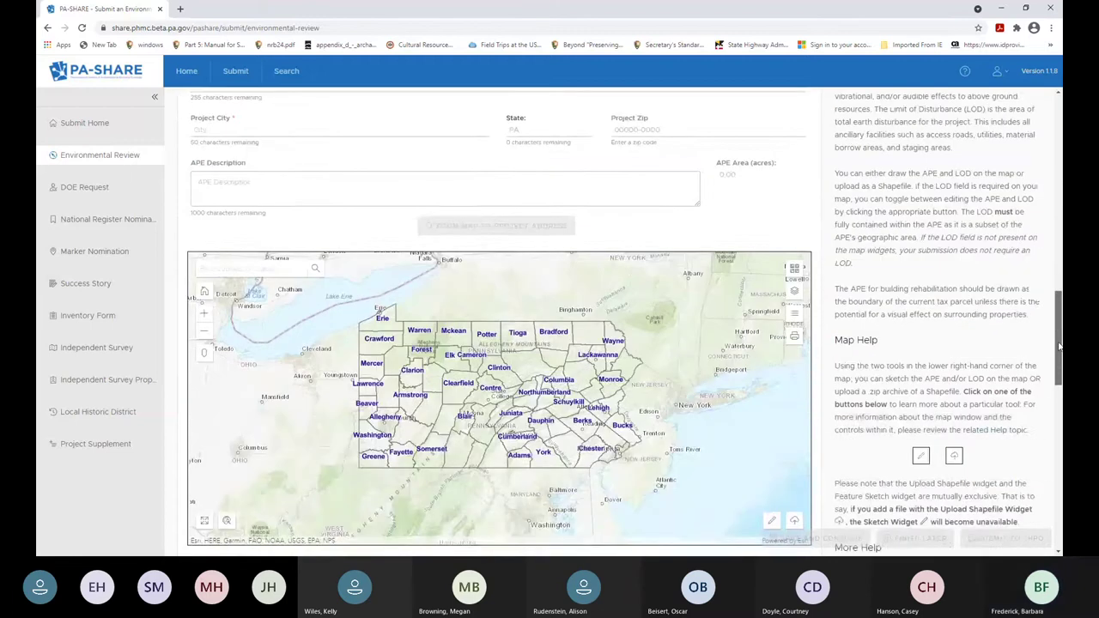
pyautogui.scroll(-1, 1061, 391)
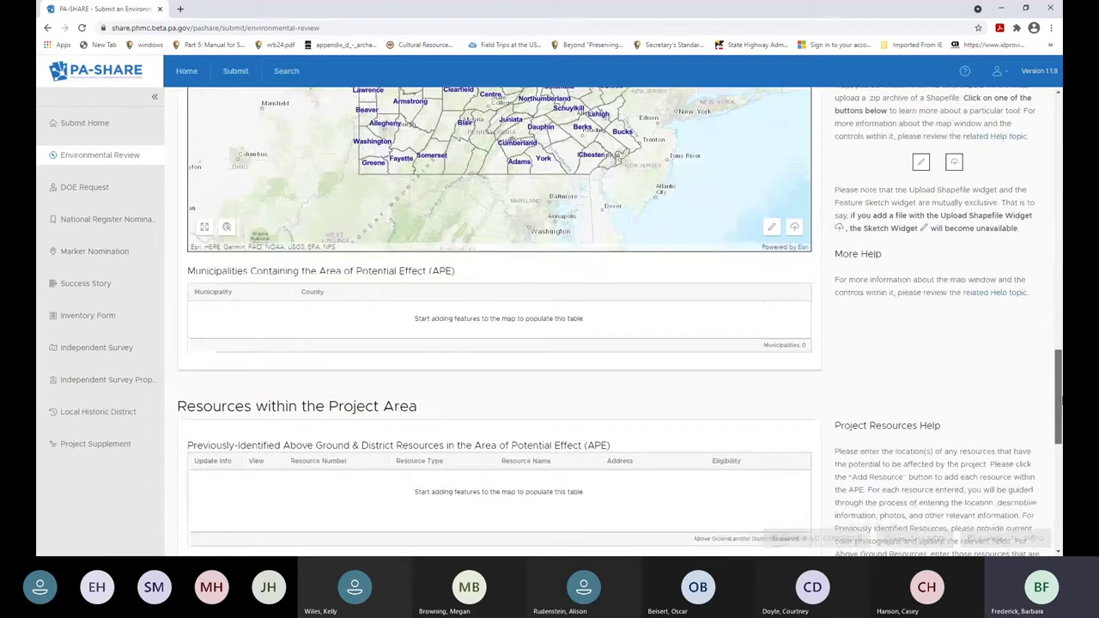
pyautogui.scroll(-2, 1061, 393)
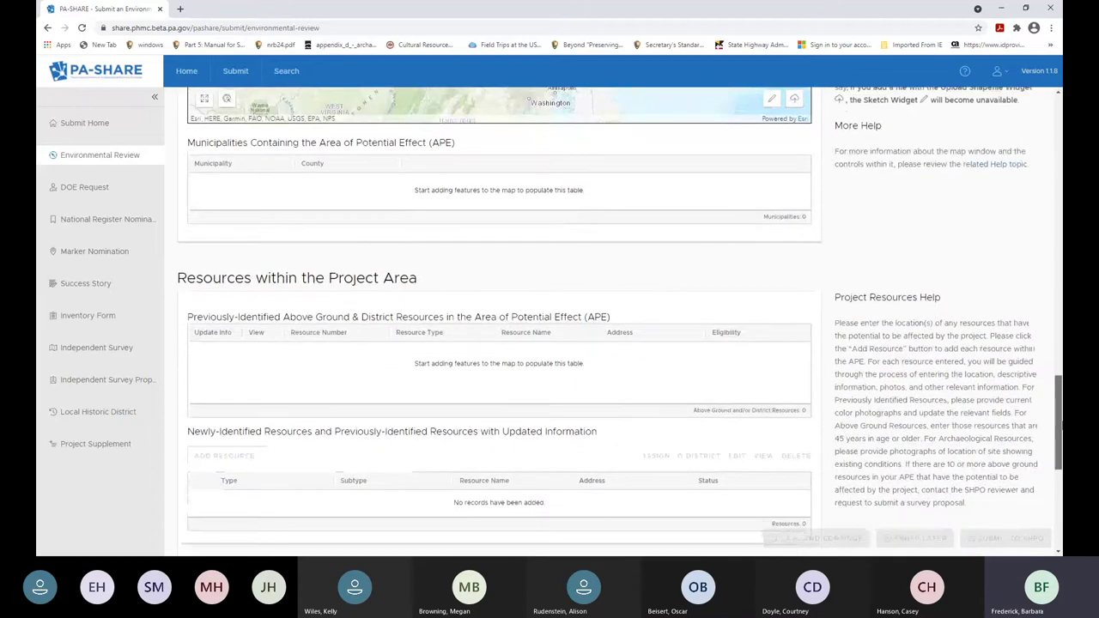
pyautogui.scroll(-2, 1061, 394)
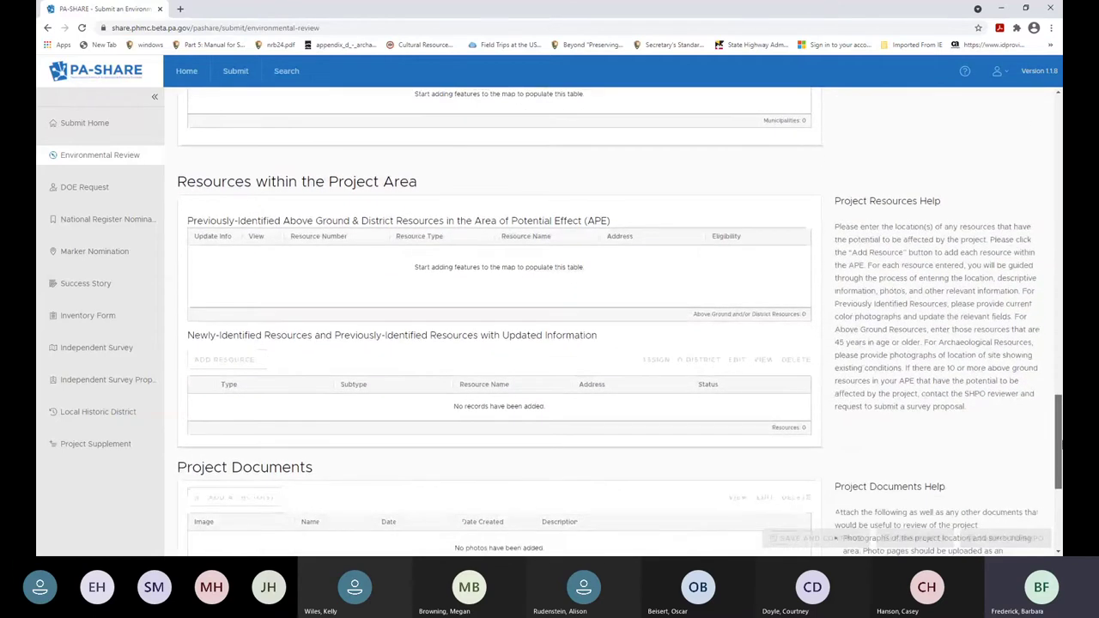
pyautogui.scroll(-2, 1020, 466)
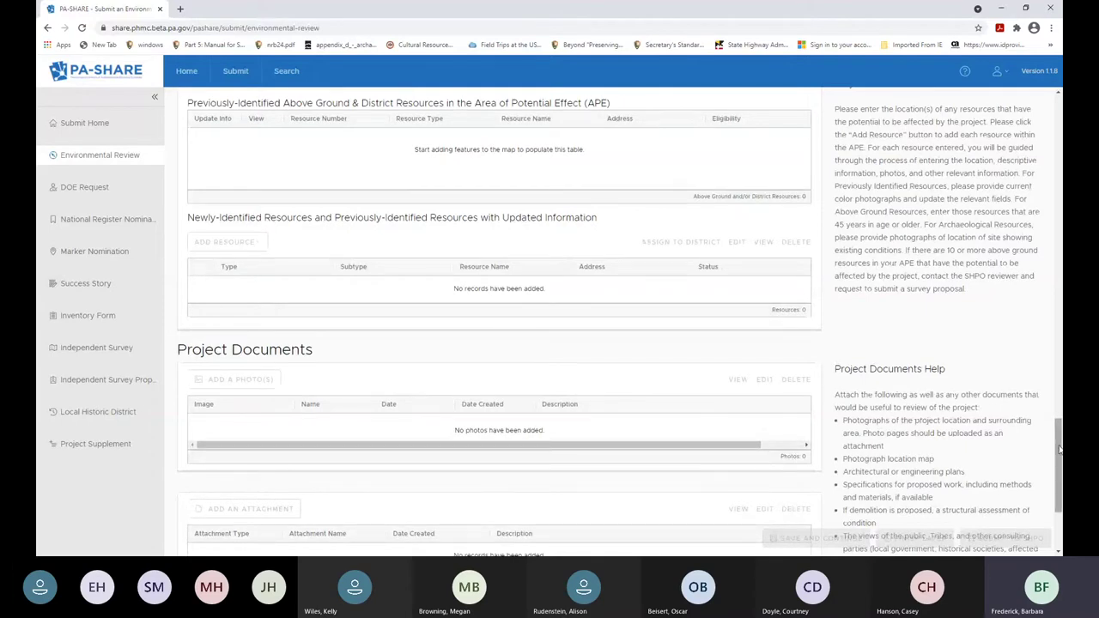
pyautogui.moveTo(1060, 449); pyautogui.dragTo(1061, 134)
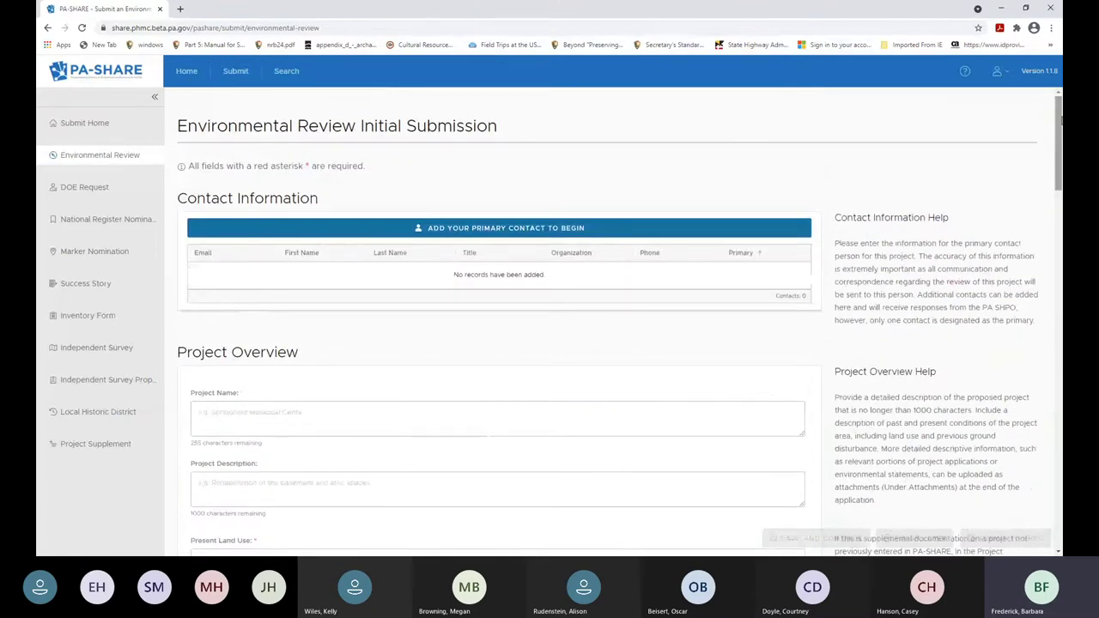
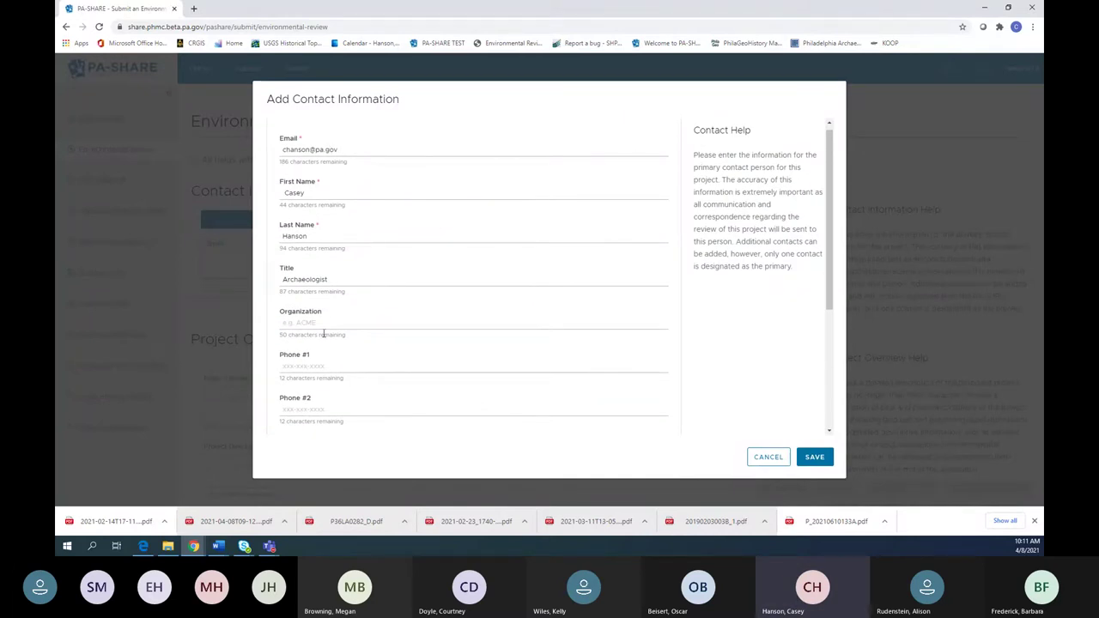
# Save the Add Contact Information entry so it is listed as the primary contact.
pyautogui.scroll(-2, 381, 344)
pyautogui.click(814, 457)
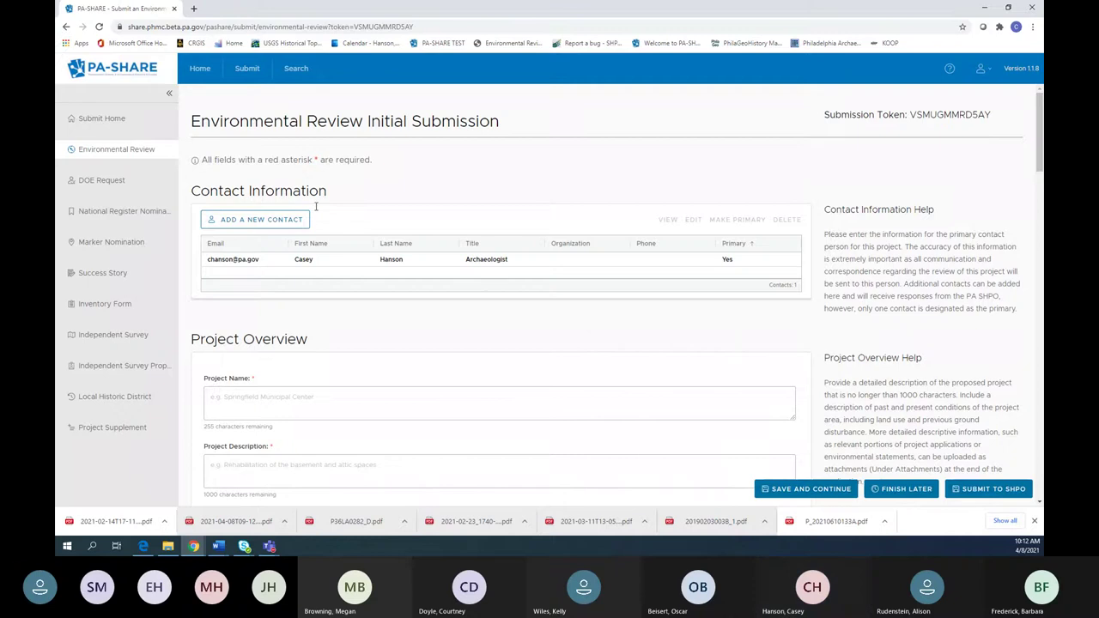
pyautogui.scroll(-2, 444, 359)
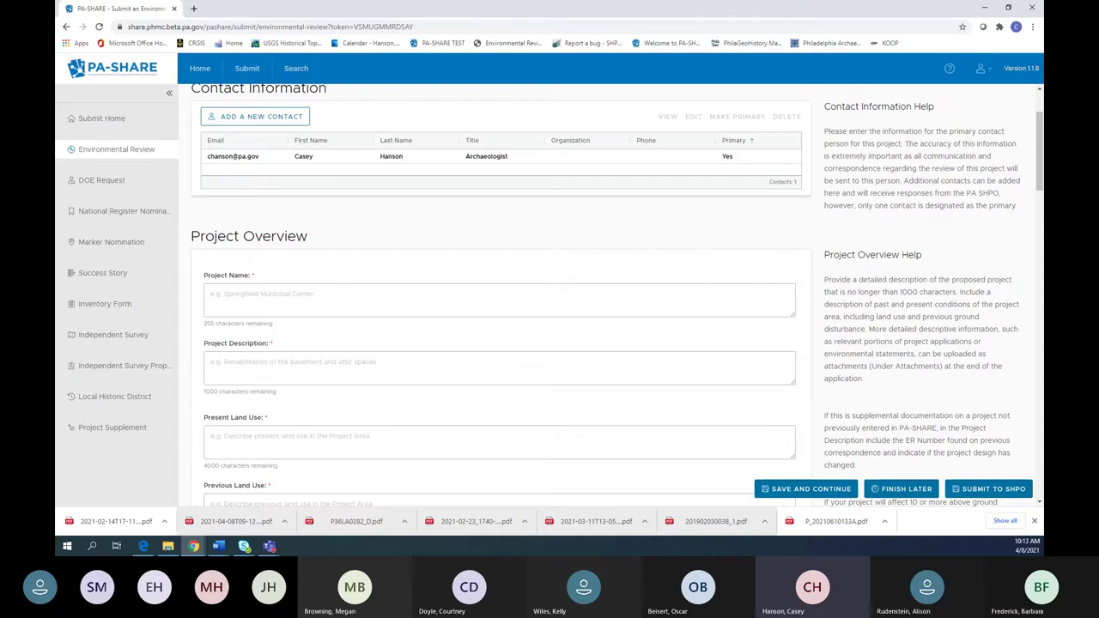
pyautogui.hotkey('alt', 'Tab')
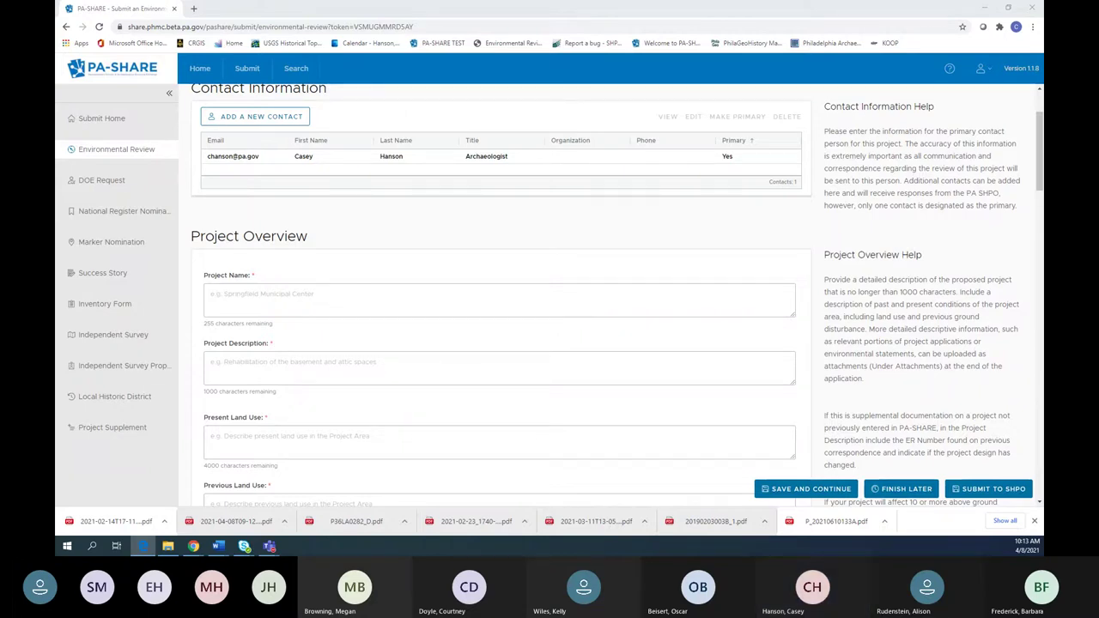
# Paste the GSA build-to-suit text into Project Name and the FEMA warehouse paragraph into Project Description.
pyautogui.click(215, 298)
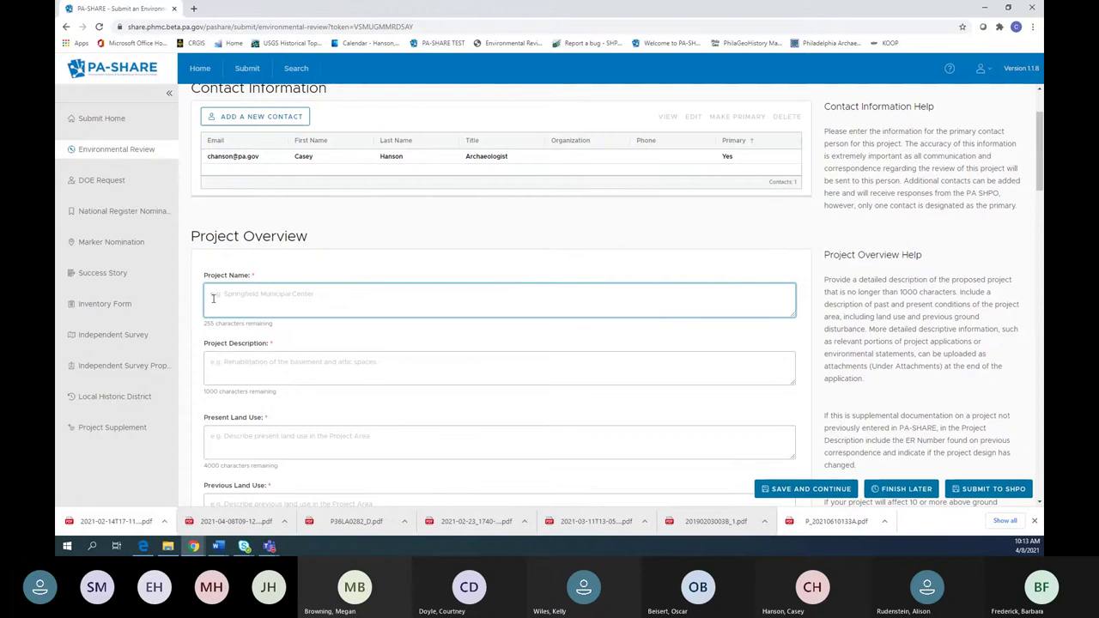
pyautogui.write('The U.S. General Services Administration (GSA) is considering having a private developer construct a build-to-suit facility, for subsequent lease to the Federal government, to satisfy the program requirements of the Federal Emergency Management Agency (FE')
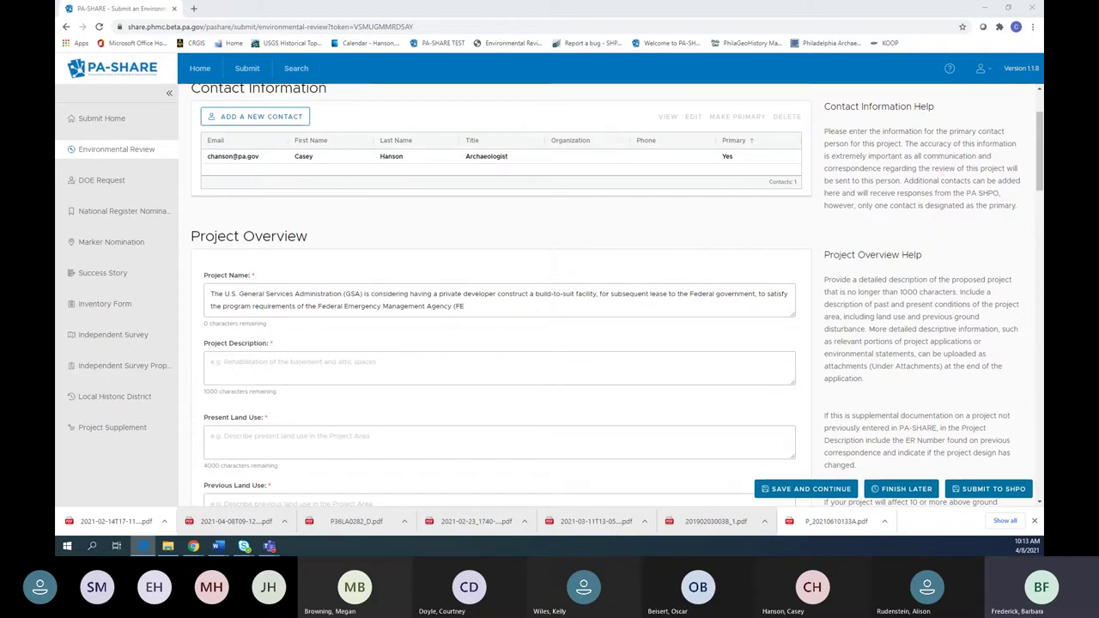
pyautogui.click(237, 363)
pyautogui.write('FEMA currently leases a non-historic warehouse and distribution facility in Frederick, Maryland, but has determined it is in its best operational interest to relocate the facility for direct access to Interstate 81. FEMA requires 252,911 rentable square feet of warehouse space, 75 parking spaces for Government-owned vehicles, approximately 19 acres of wareyard space for shipping container and trailer storage, and at least two points of ingress/egress')
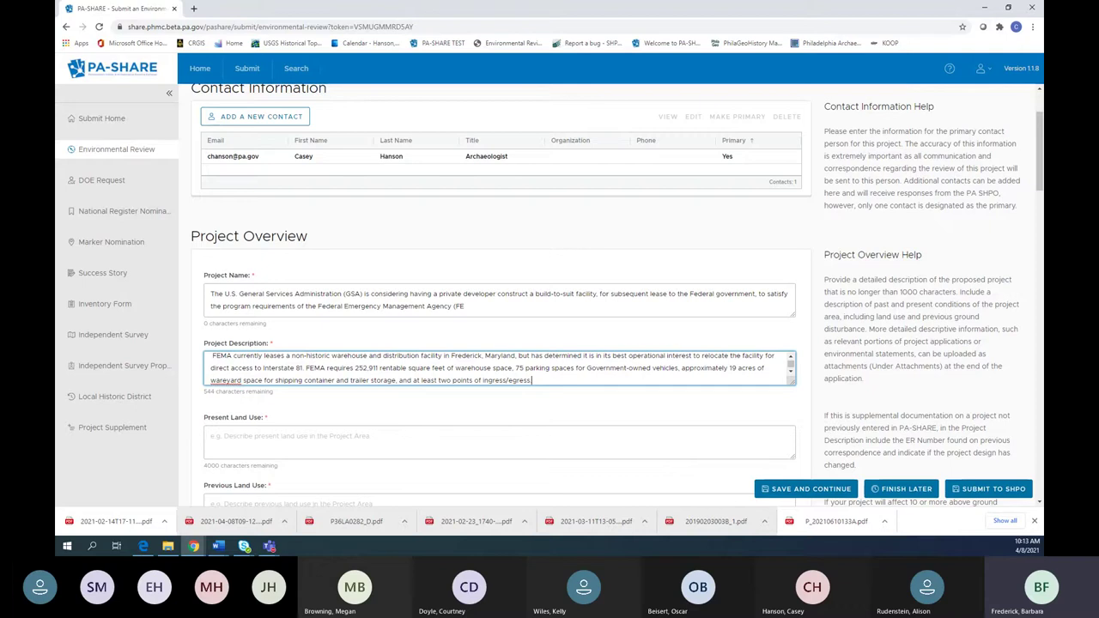
pyautogui.write('.')
pyautogui.moveTo(792, 383); pyautogui.dragTo(805, 438)
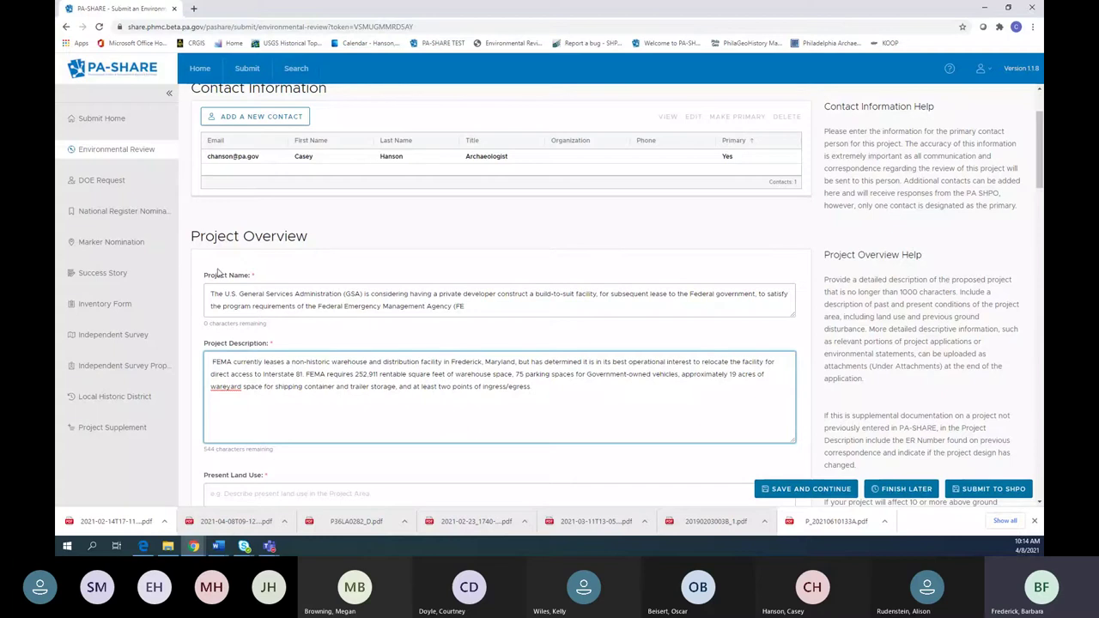
# Move the long GSA text out of Project Name to the start of Project Description.
pyautogui.moveTo(212, 295); pyautogui.dragTo(472, 312)
pyautogui.hotkey('ctrl', 'c')
pyautogui.press('BackSpace')
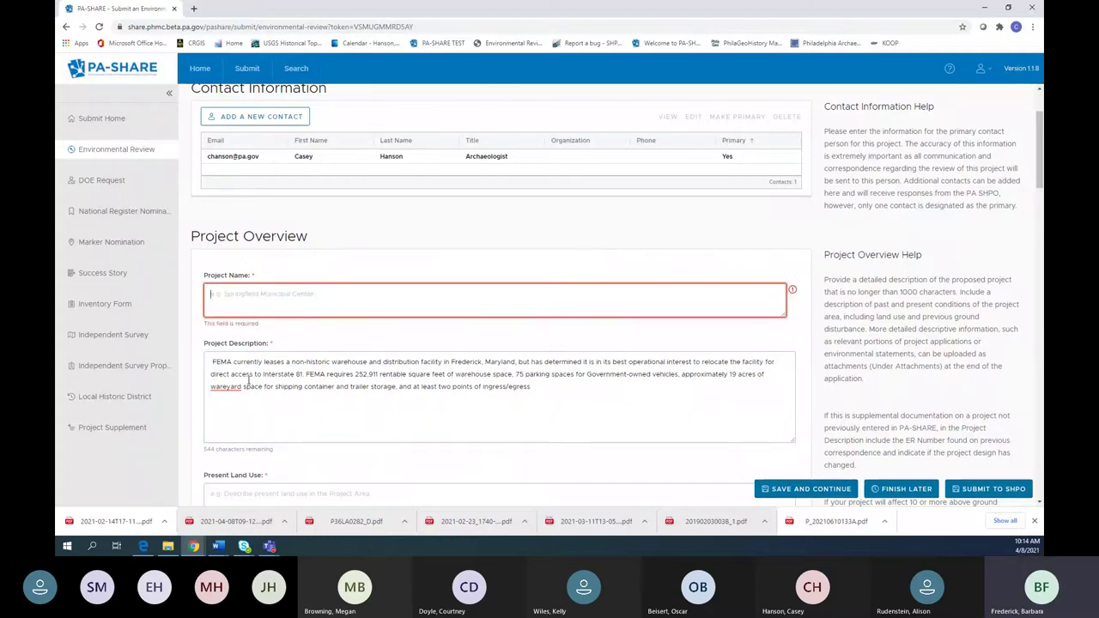
pyautogui.click(213, 363)
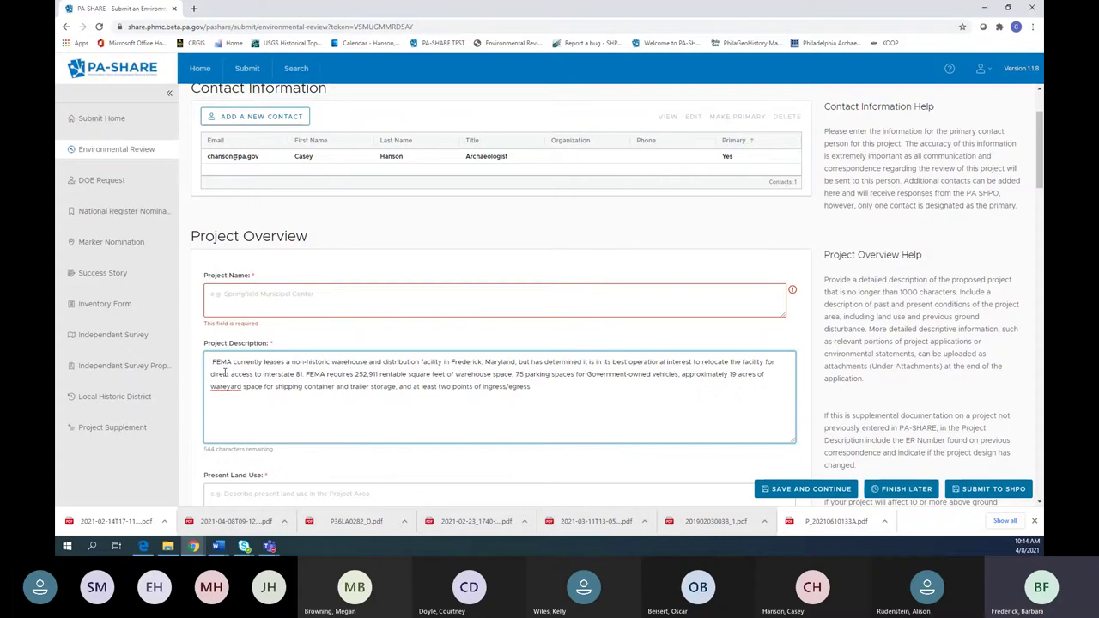
pyautogui.hotkey('ctrl', 'v')
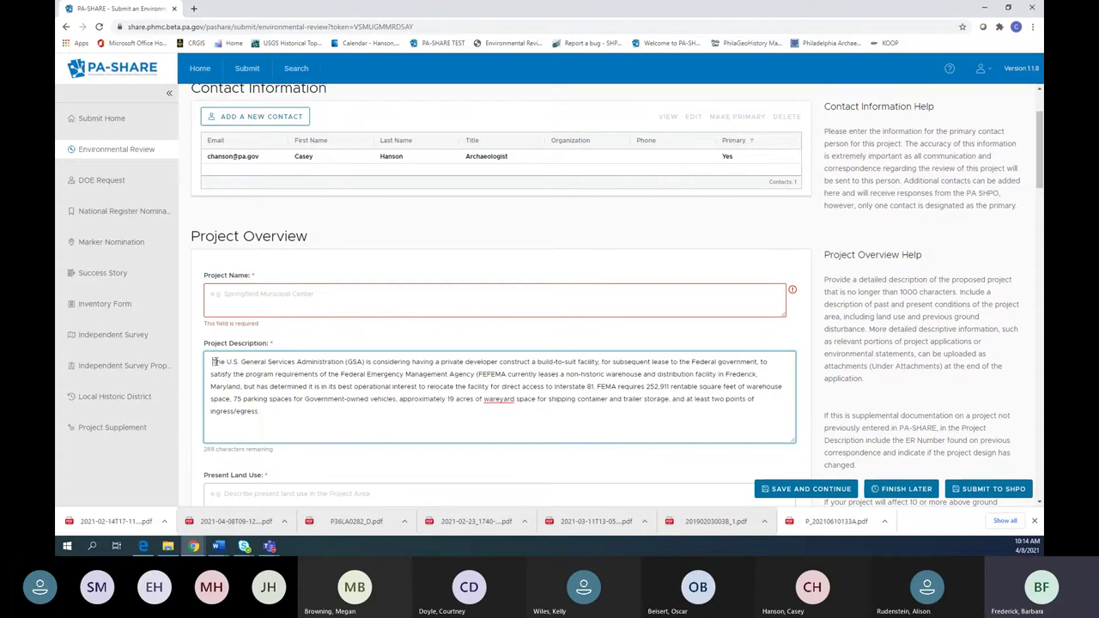
pyautogui.press('BackSpace')
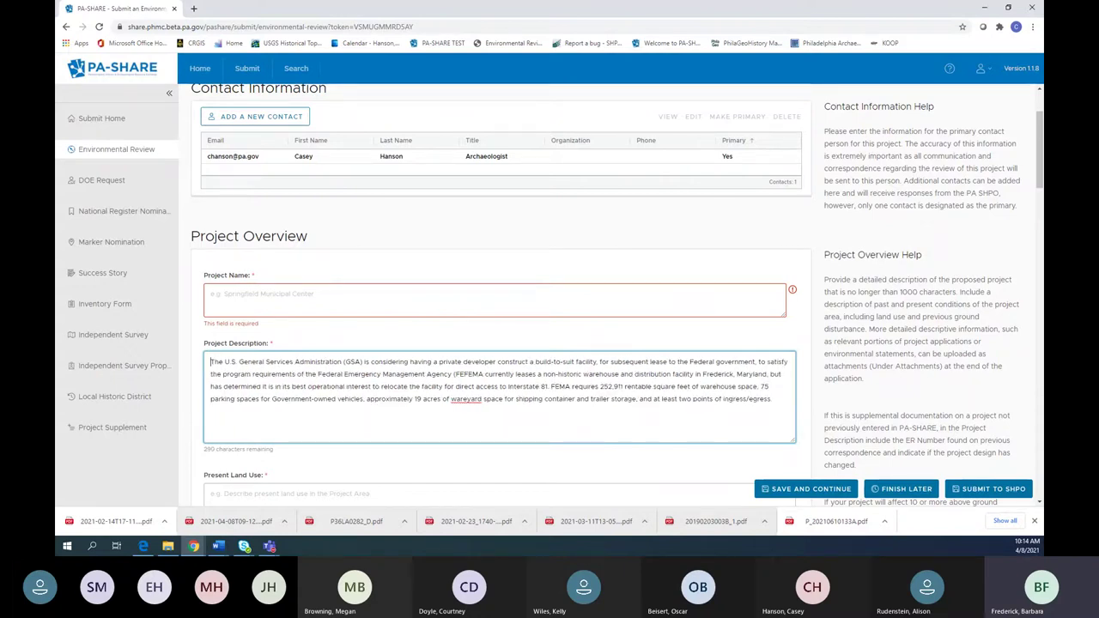
# Name the project 'Lease Construction Project, Antrim Township, Franklin County, Pennsylvania'.
pyautogui.hotkey('alt', 'Tab')
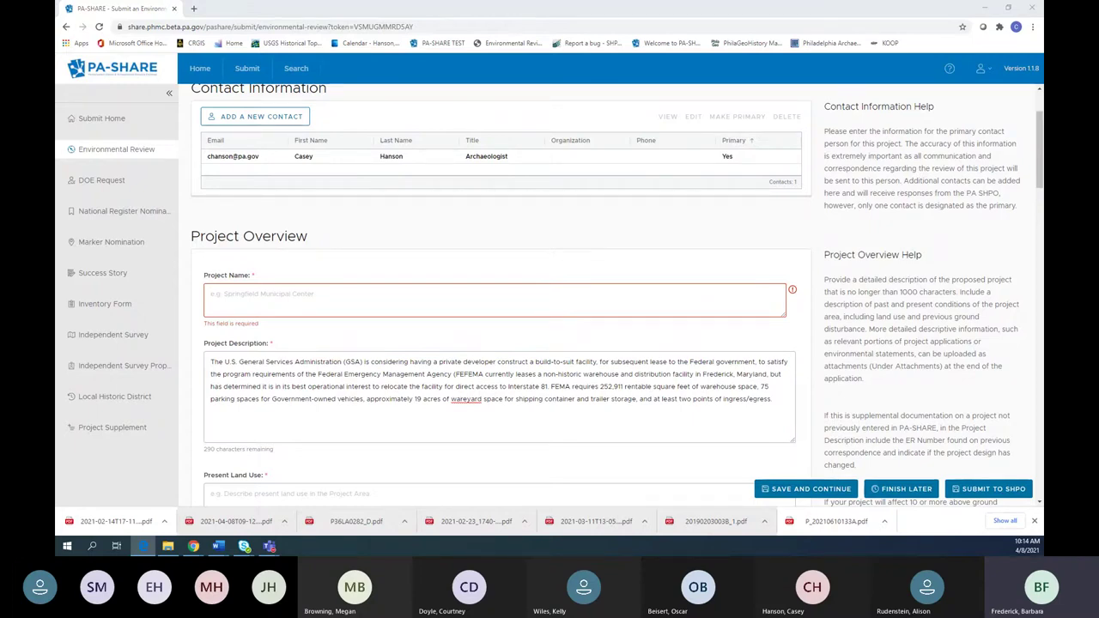
pyautogui.click(242, 296)
pyautogui.write('Lease Construction Project')
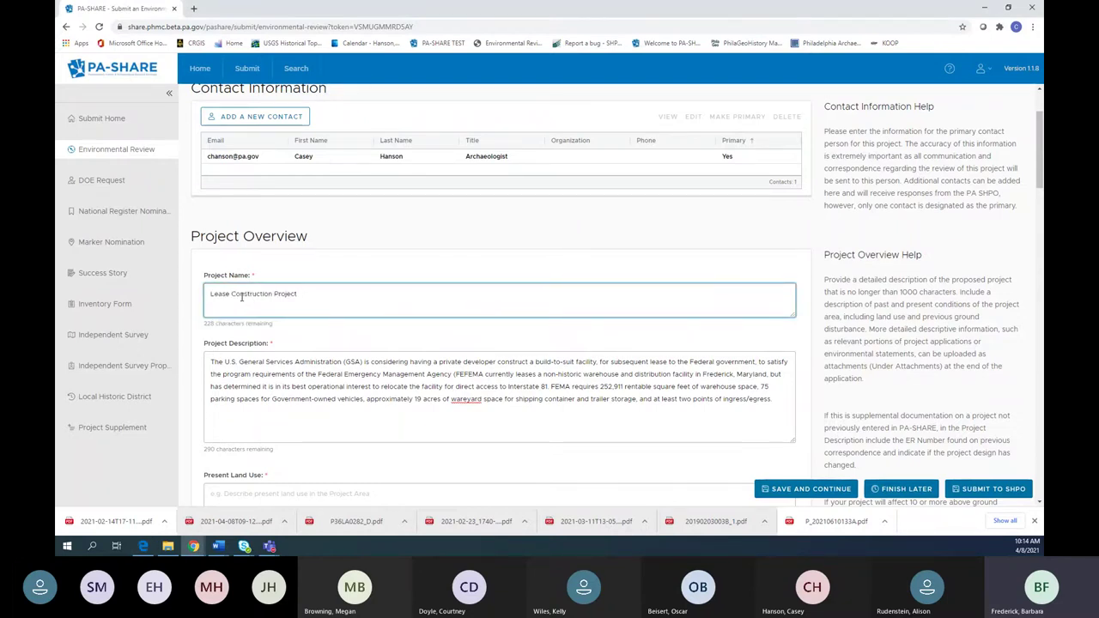
pyautogui.hotkey('alt', 'Tab')
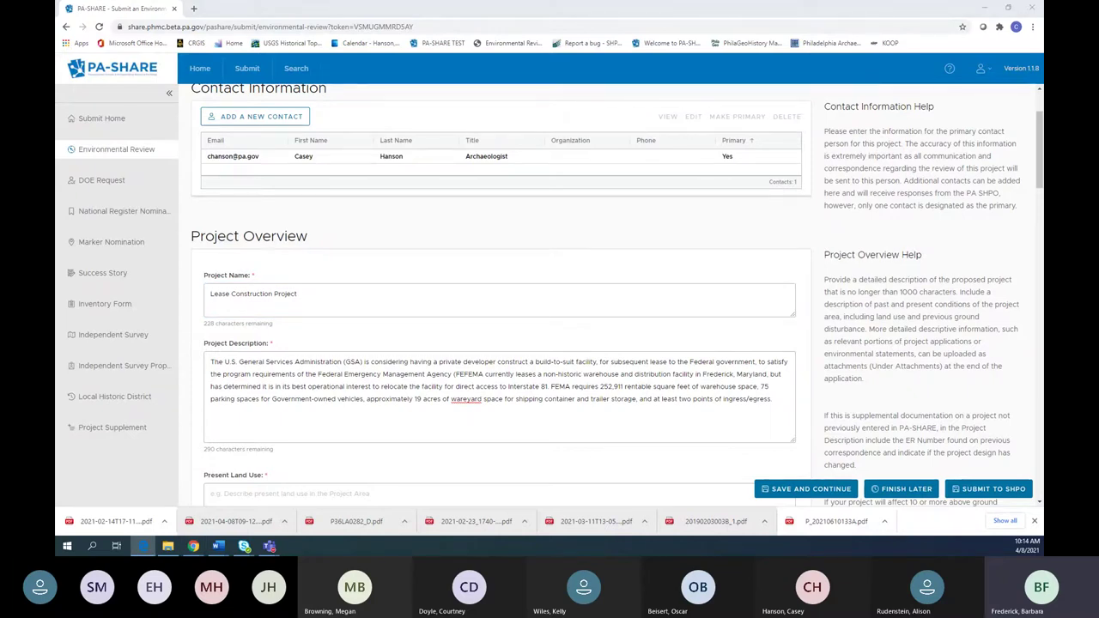
pyautogui.click(326, 291)
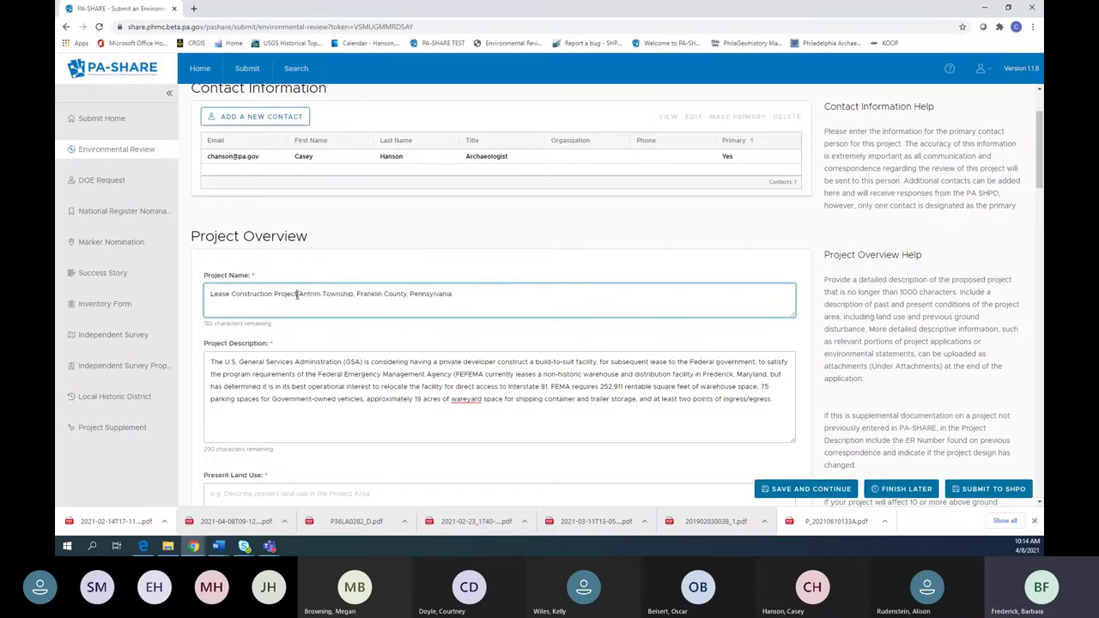
pyautogui.click(298, 294)
pyautogui.write(',')
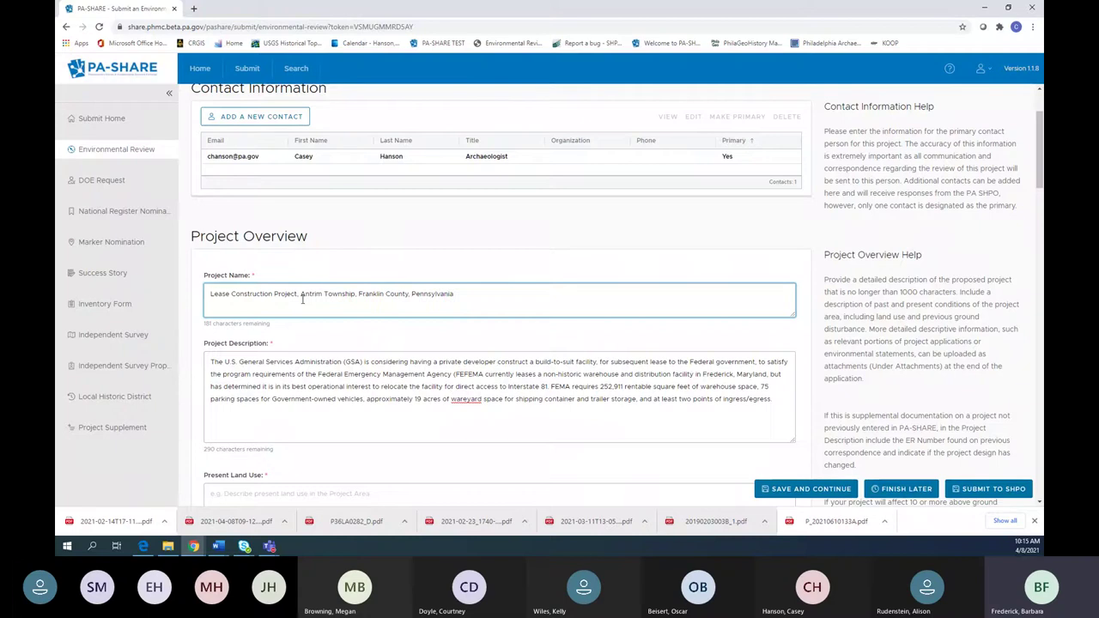
pyautogui.click(394, 334)
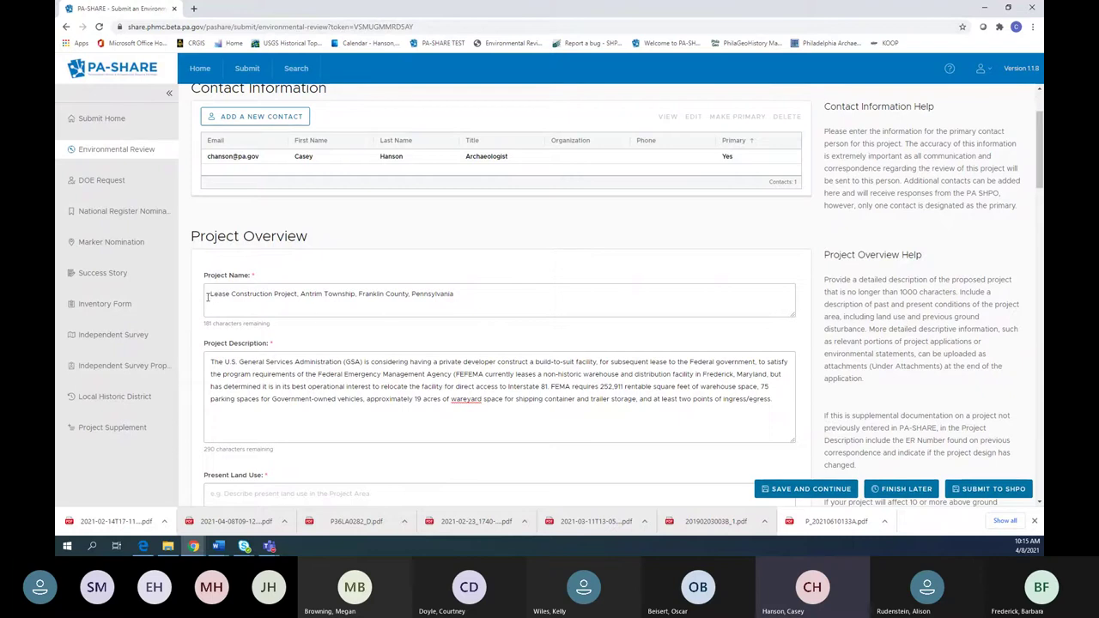
pyautogui.moveTo(211, 295); pyautogui.dragTo(447, 335)
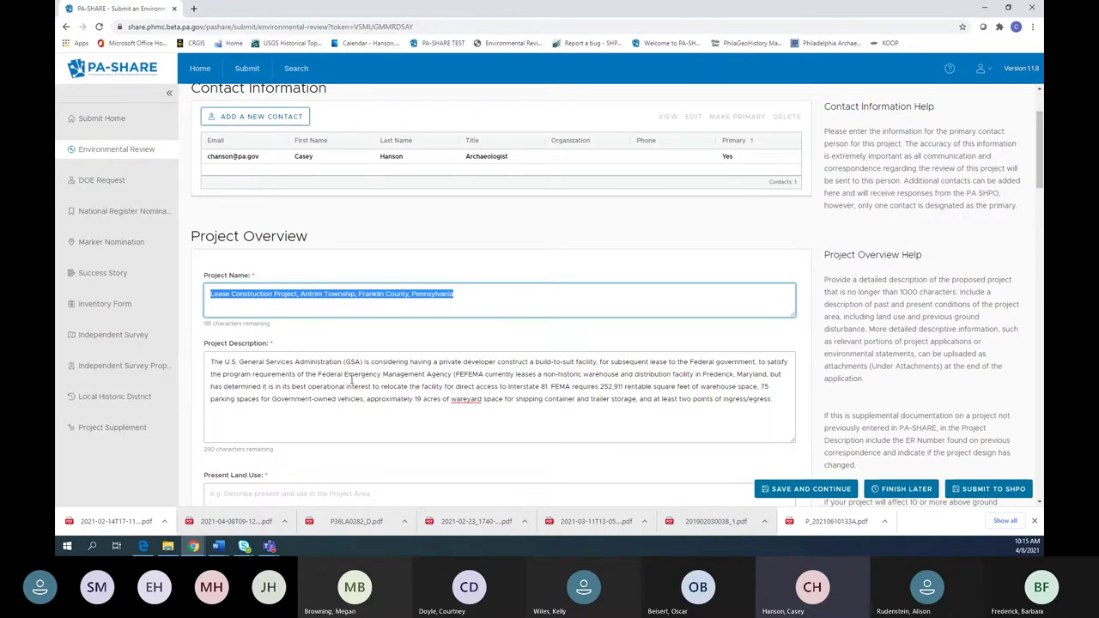
pyautogui.moveTo(792, 438)
pyautogui.mouseDown()
pyautogui.moveTo(798, 467)
pyautogui.moveTo(798, 421)
pyautogui.mouseUp()
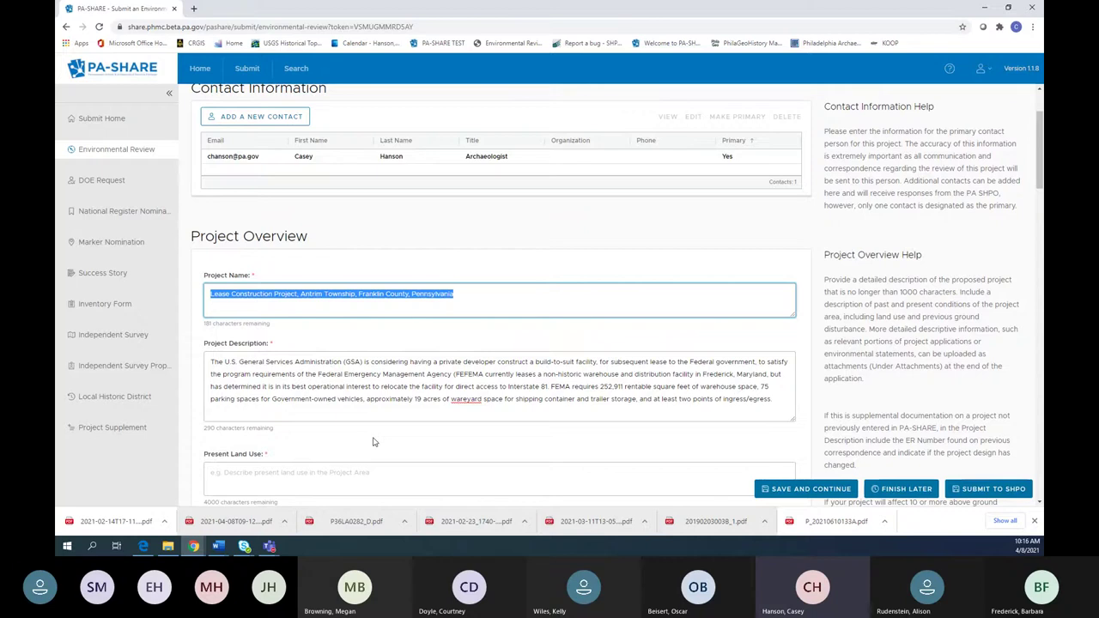
pyautogui.scroll(-1, 374, 440)
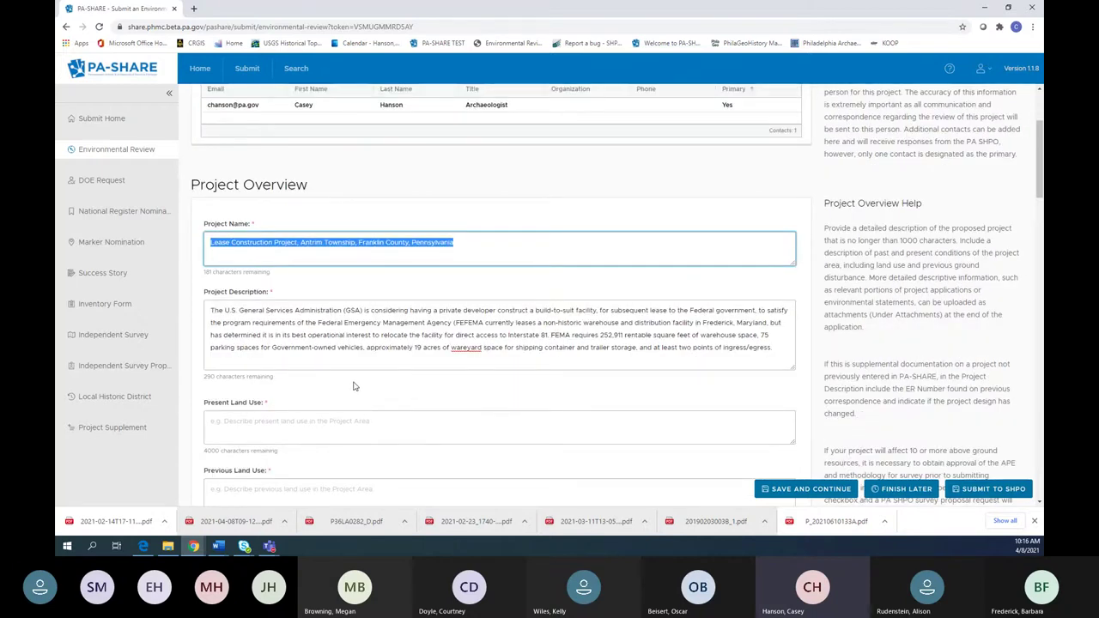
pyautogui.scroll(-1, 352, 386)
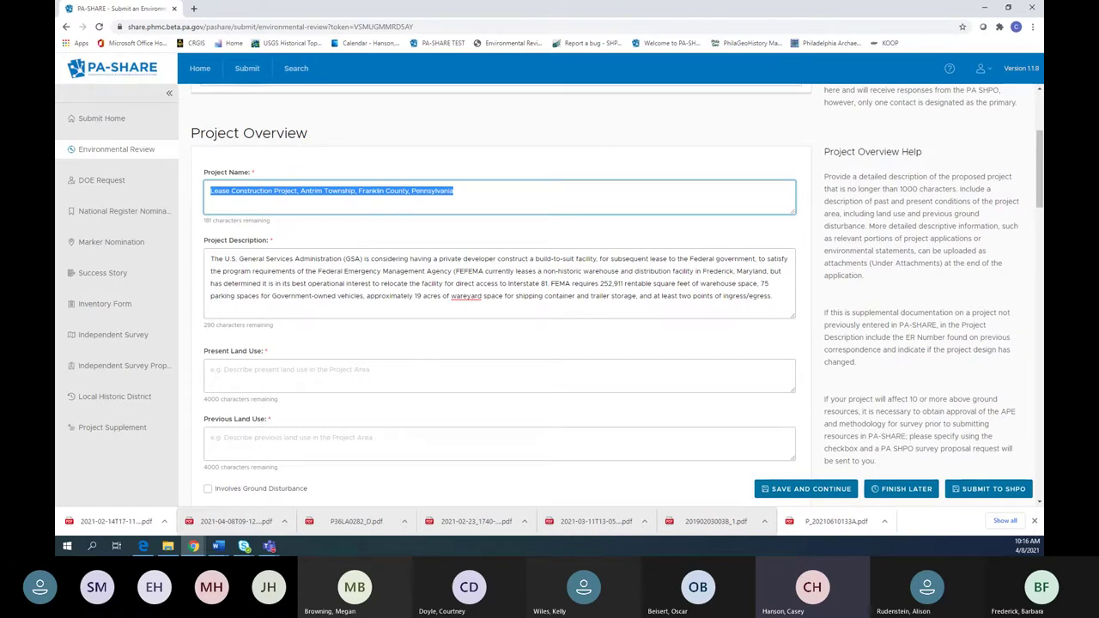
pyautogui.hotkey('alt', 'Tab')
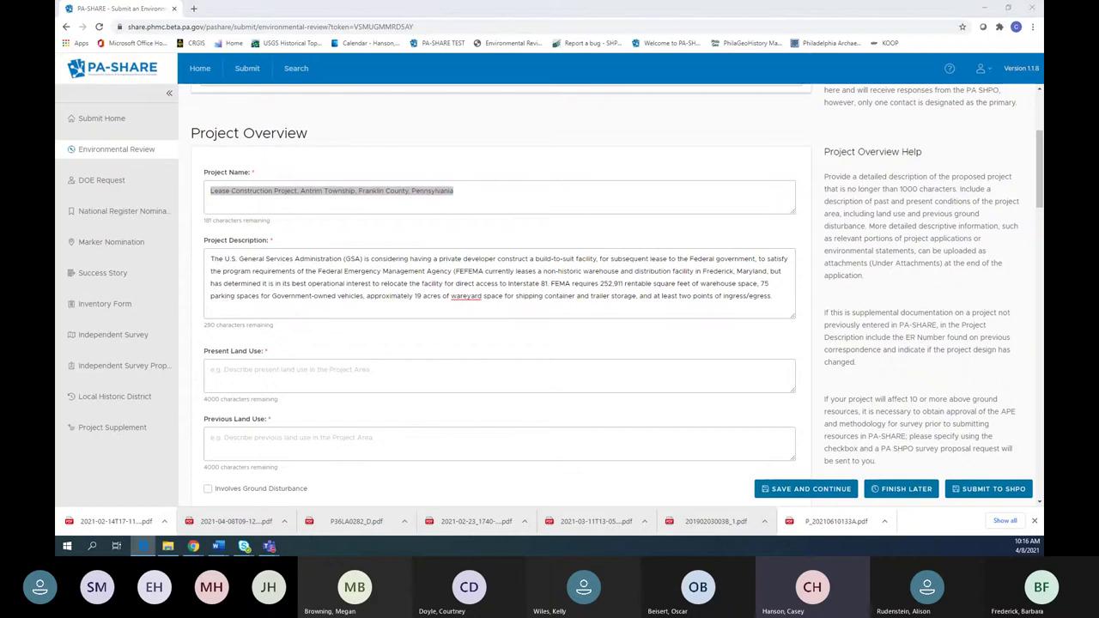
# Enter 'Undeveloped parcel… agricultural field and wooded area.' as Present Land Use, capitalized.
pyautogui.click(207, 369)
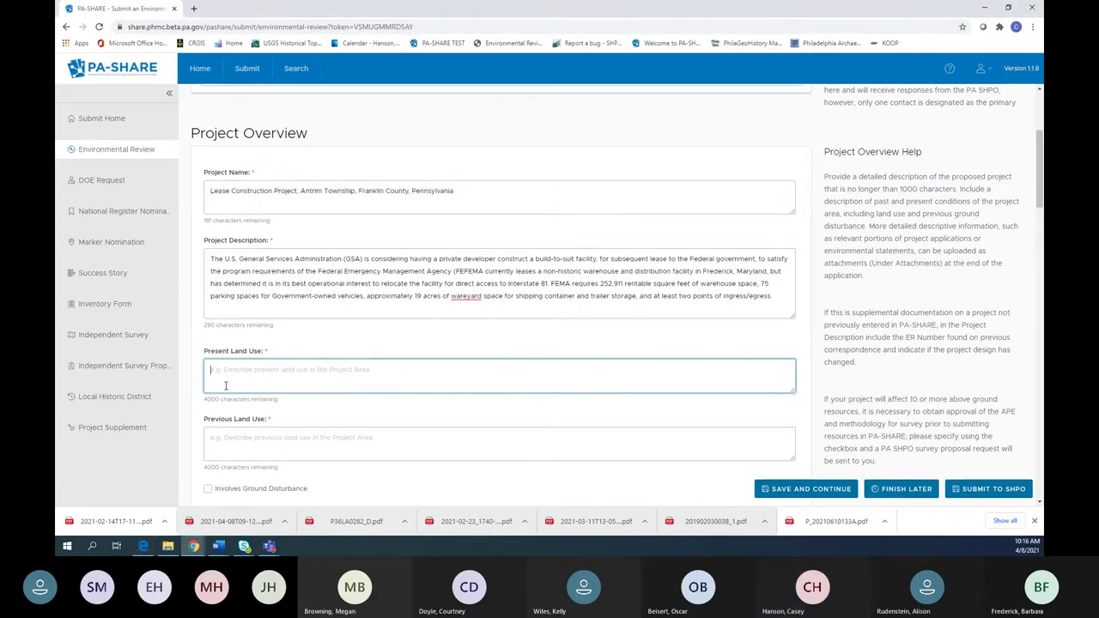
pyautogui.write('undeveloped parcel that is currently a combination of agricultural field and wooded area.')
pyautogui.click(212, 370)
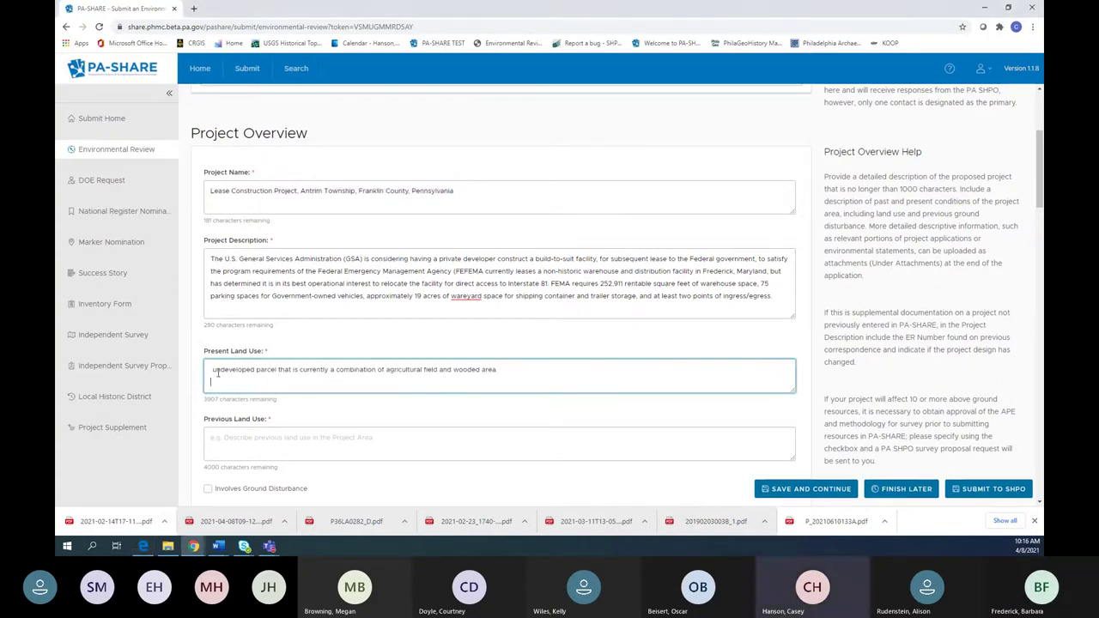
pyautogui.write('U')
pyautogui.press('Delete')
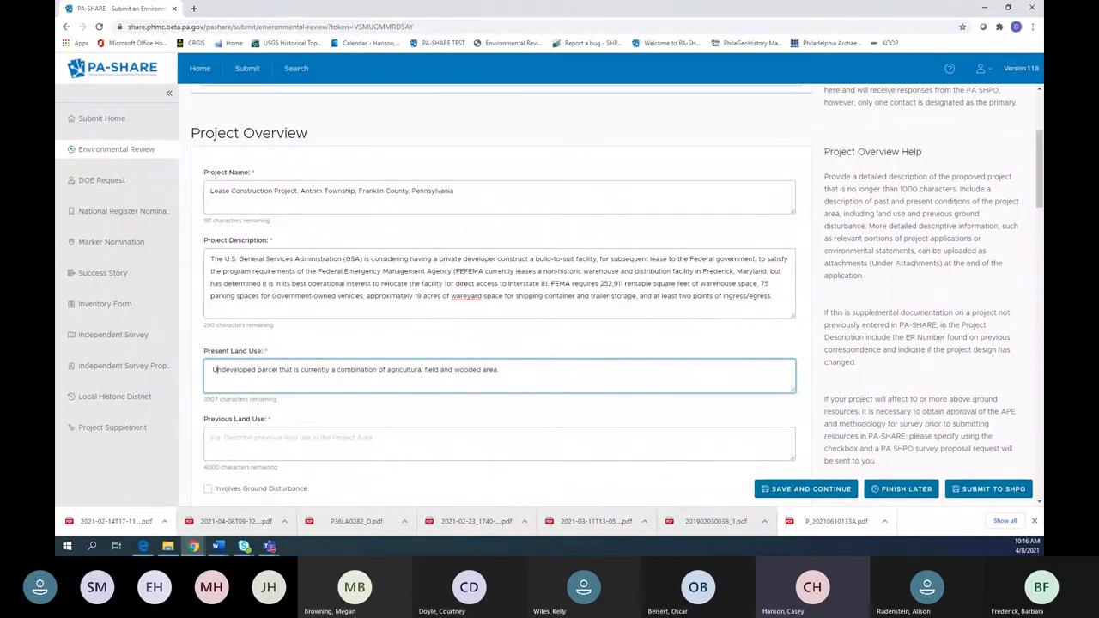
pyautogui.hotkey('alt', 'Tab')
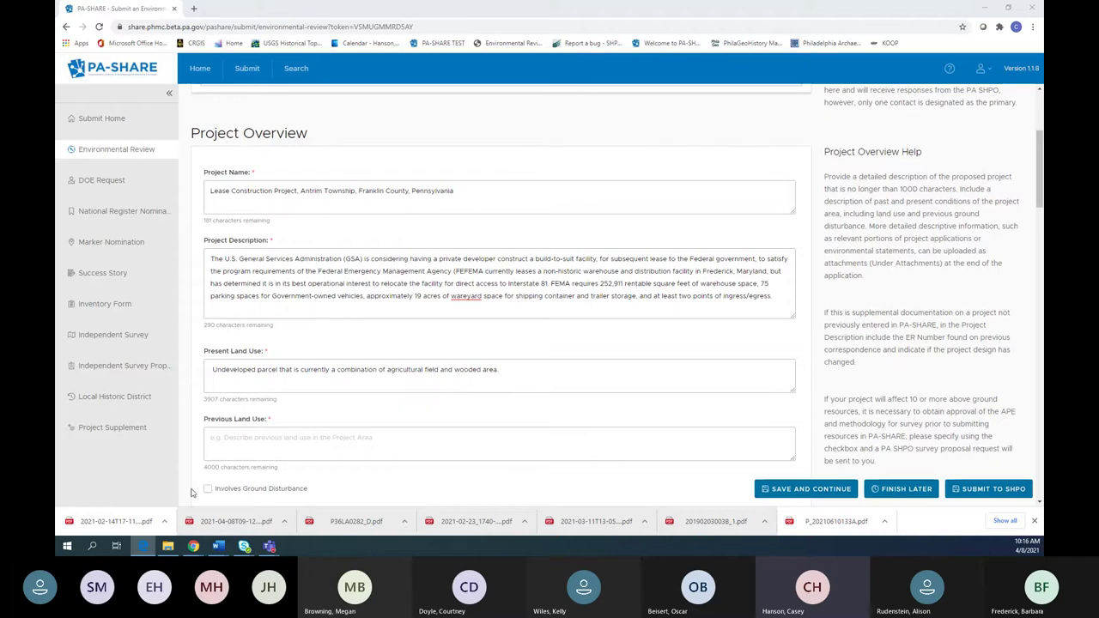
# Paste the same undeveloped agricultural-and-wooded description into Previous Land Use.
pyautogui.click(227, 445)
pyautogui.write('undeveloped parcel that is currently a combination of agricultural field and wooded area')
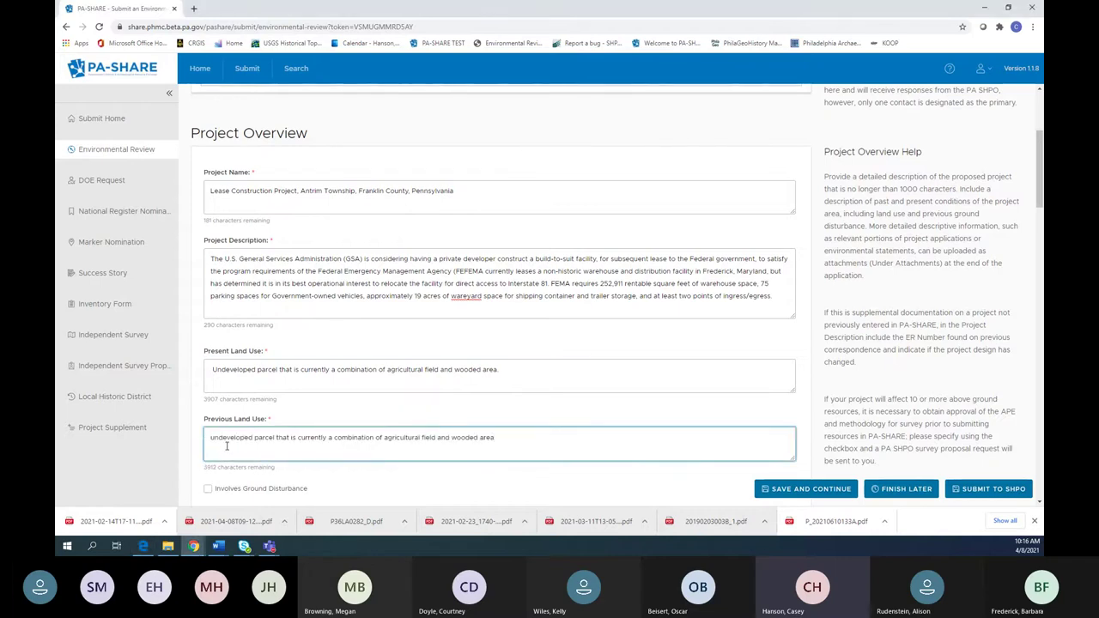
pyautogui.scroll(-1, 226, 446)
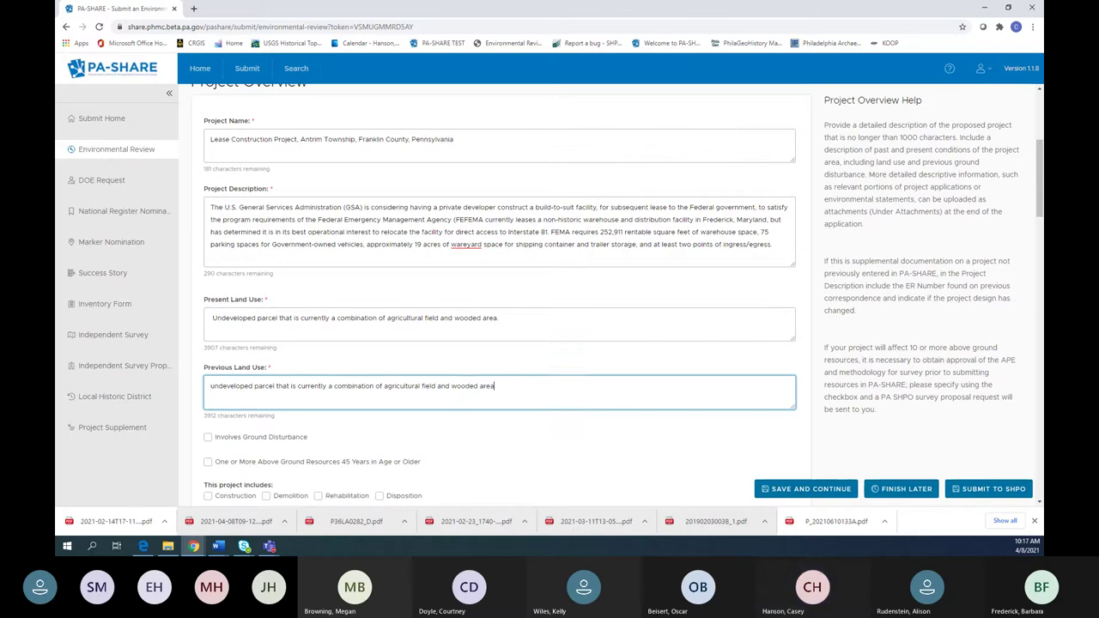
# Mark the project as including Ground Disturbance and Construction.
pyautogui.click(208, 438)
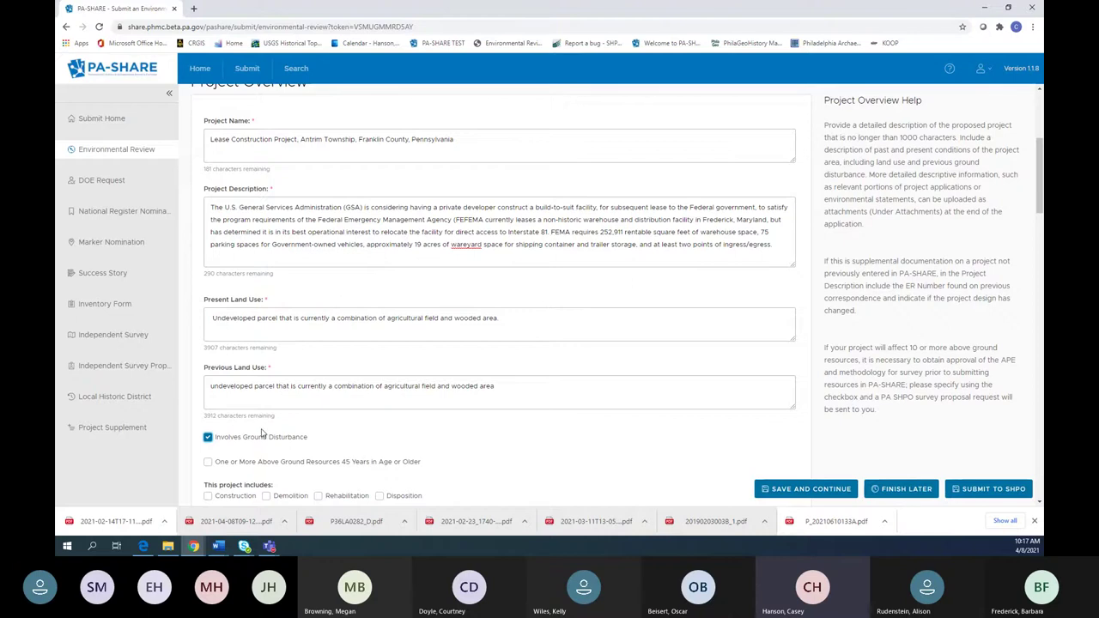
pyautogui.scroll(-2, 261, 433)
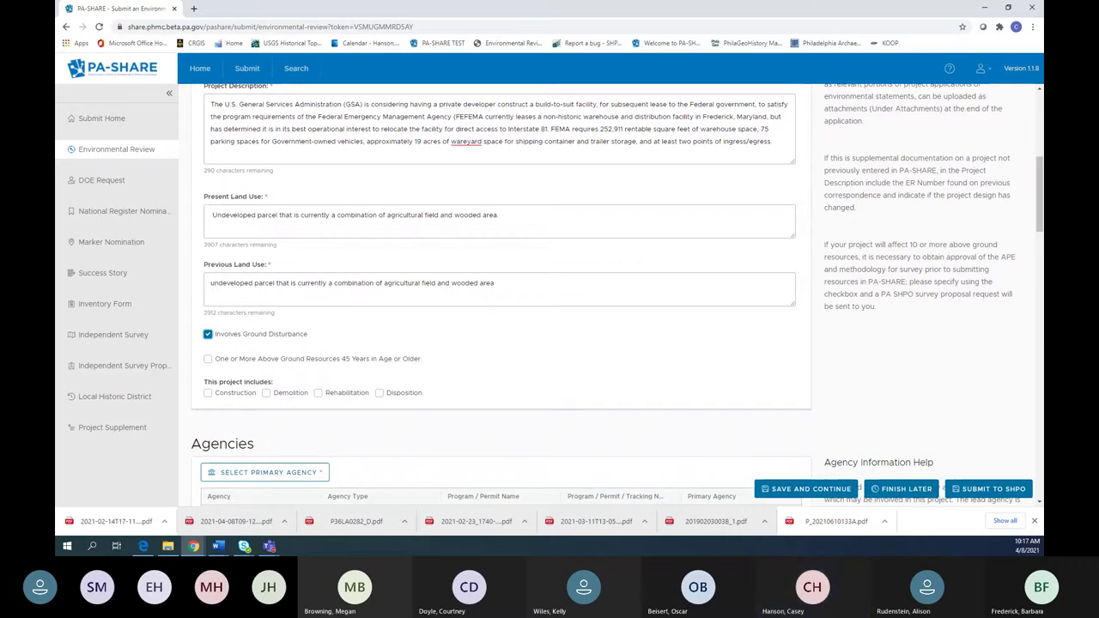
pyautogui.click(208, 395)
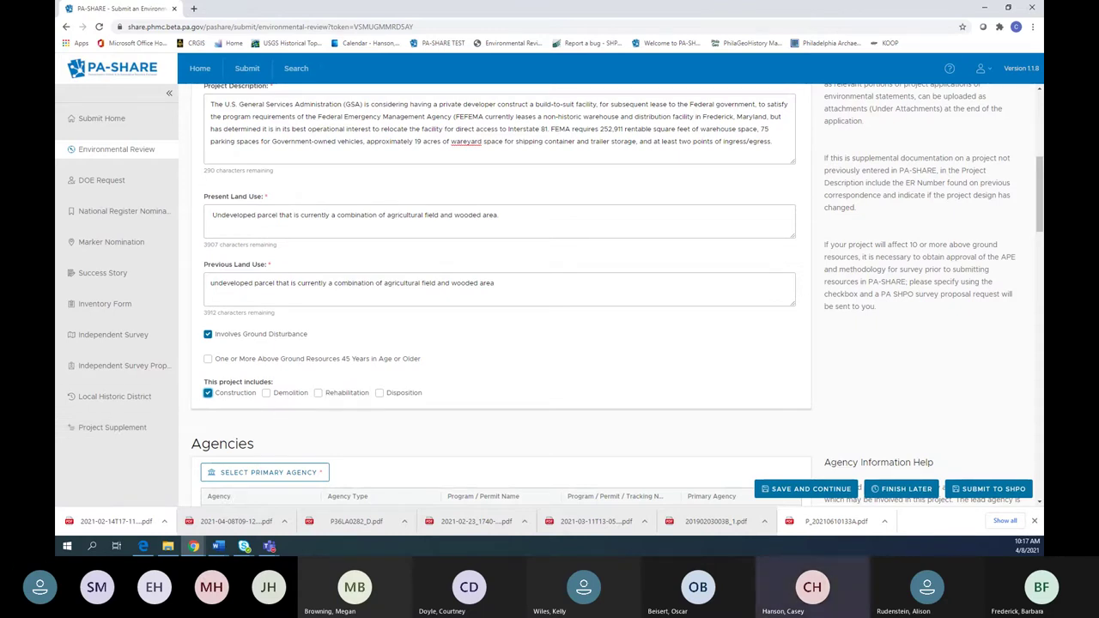
# Choose GSA - General Services Administration as the primary agency in a new agency form.
pyautogui.scroll(-2, 275, 381)
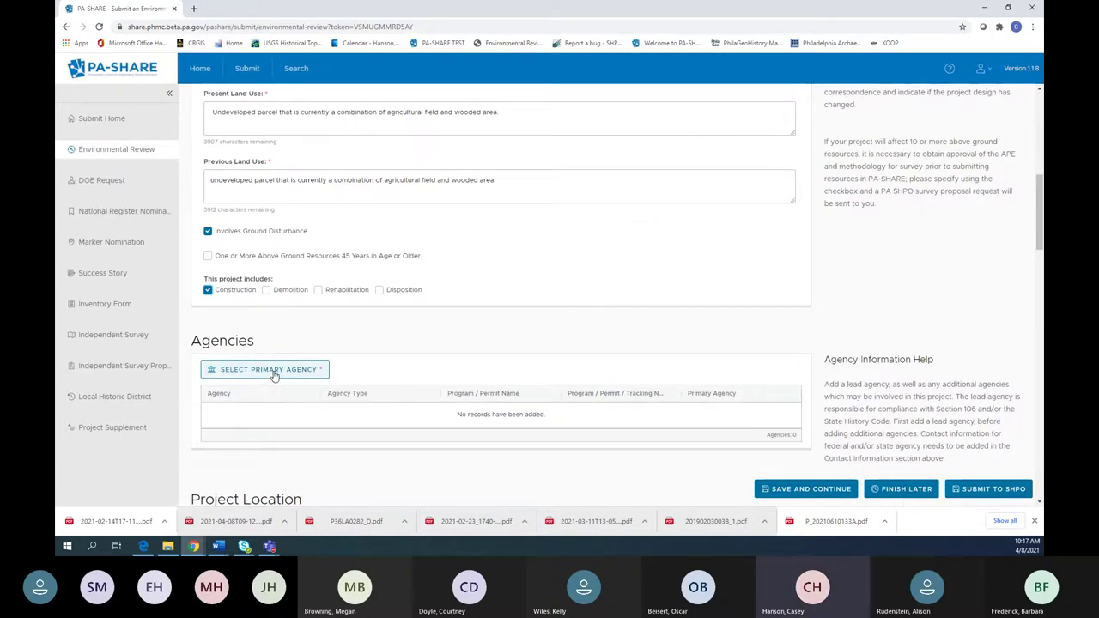
pyautogui.click(275, 371)
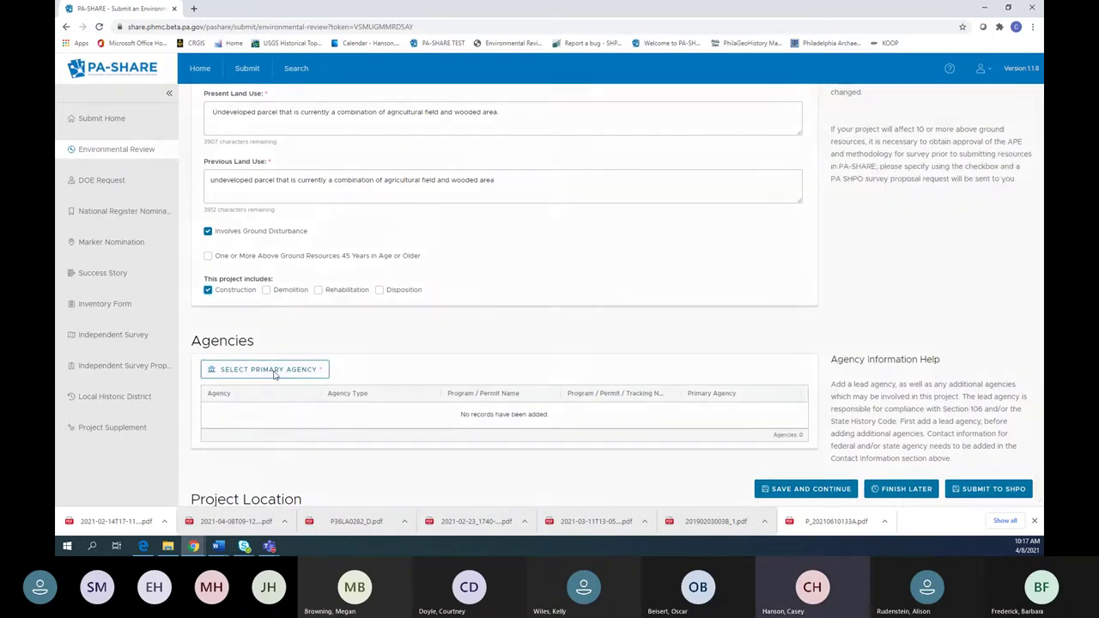
pyautogui.click(335, 255)
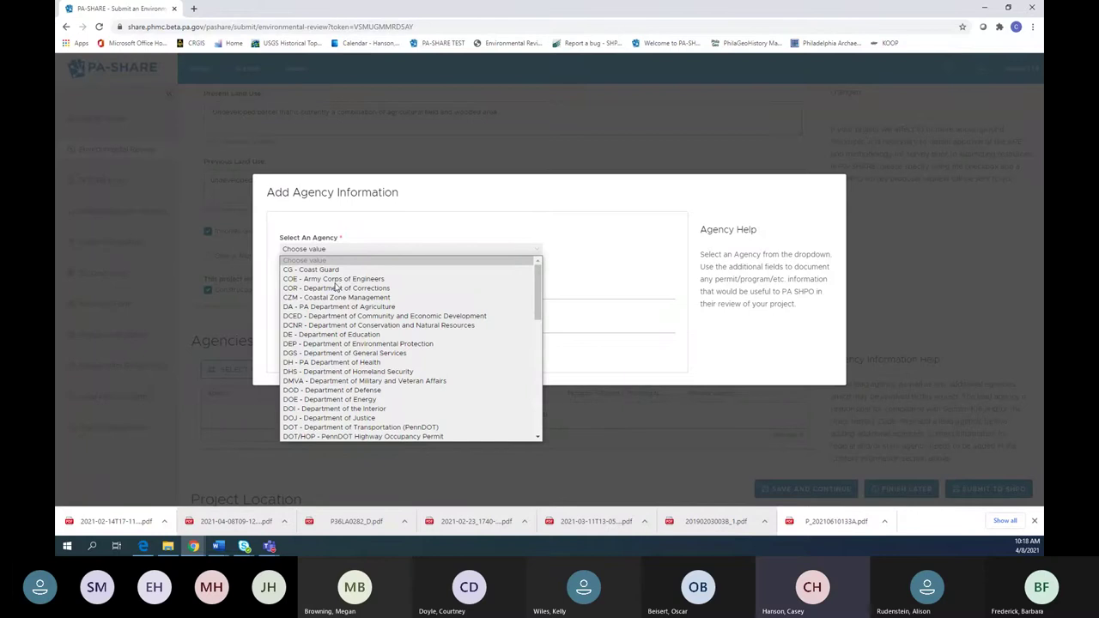
pyautogui.press('g')
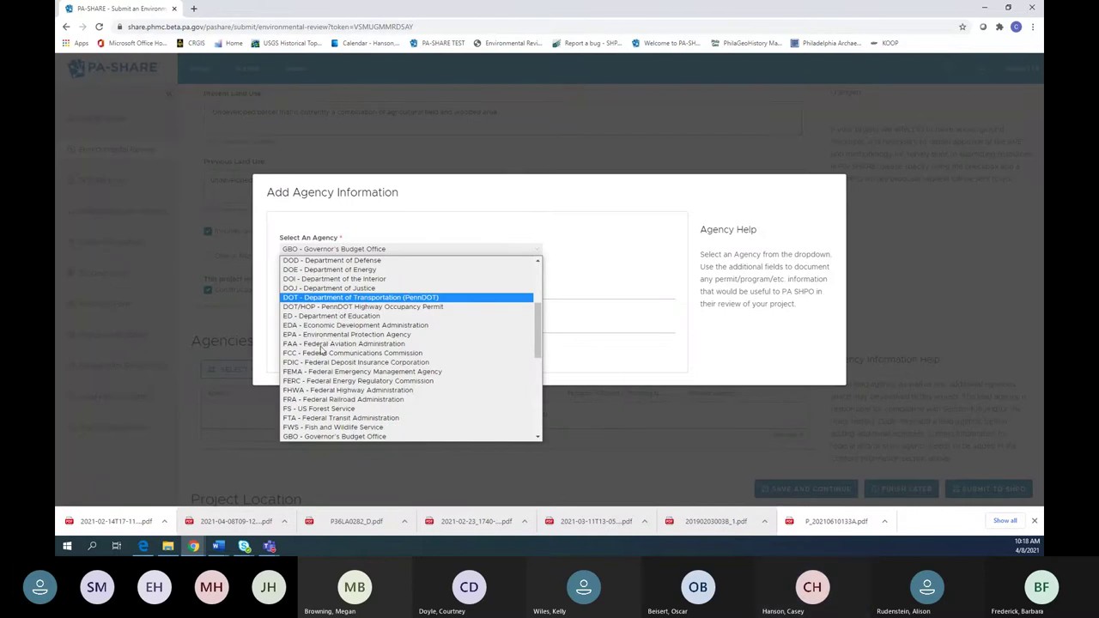
pyautogui.scroll(-5, 543, 318)
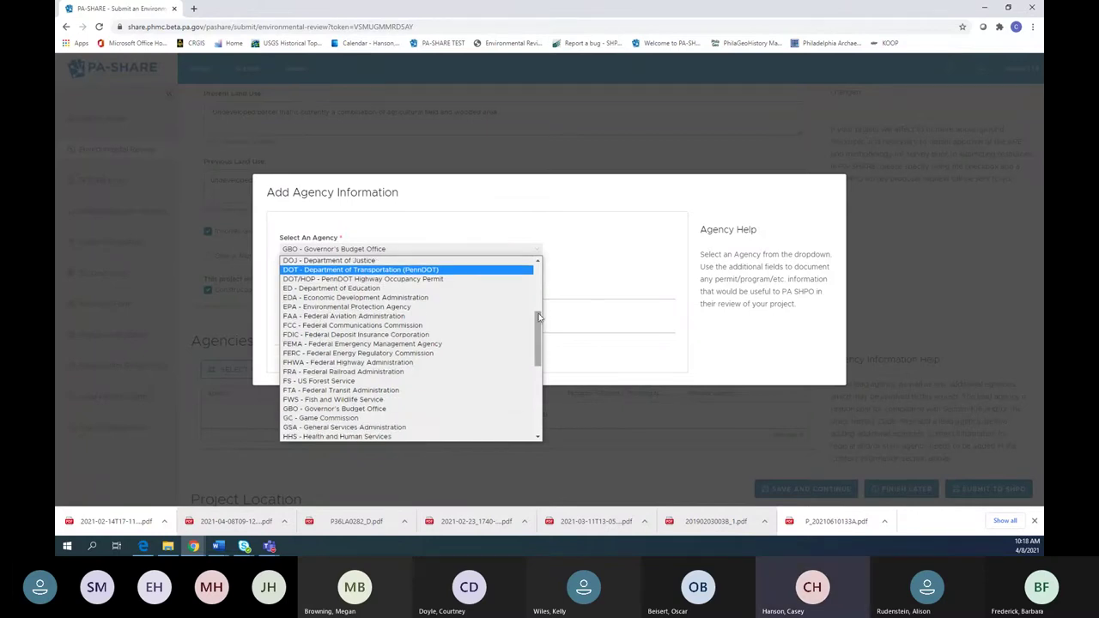
pyautogui.press('p')
pyautogui.press('f')
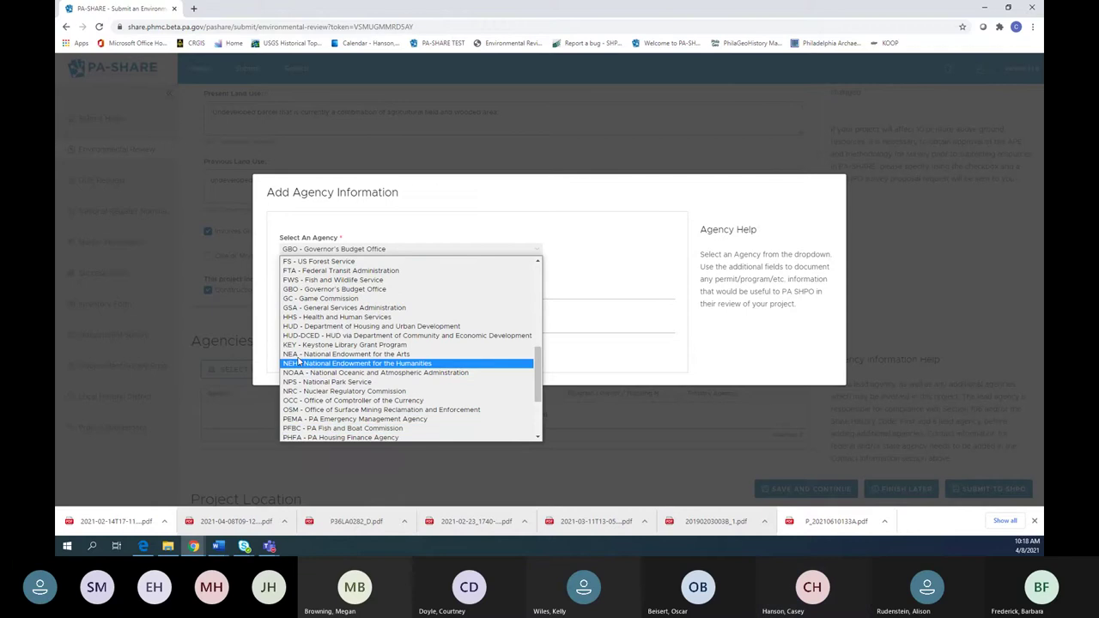
pyautogui.click(319, 307)
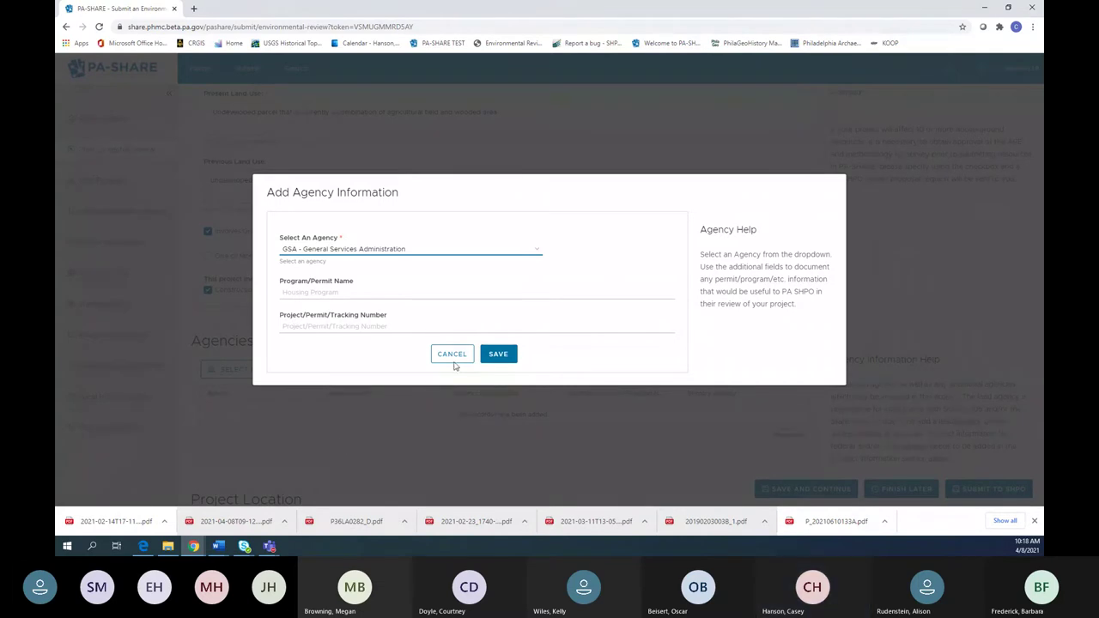
# Save GSA as the Federal primary agency and start an additional agency entry.
pyautogui.click(498, 354)
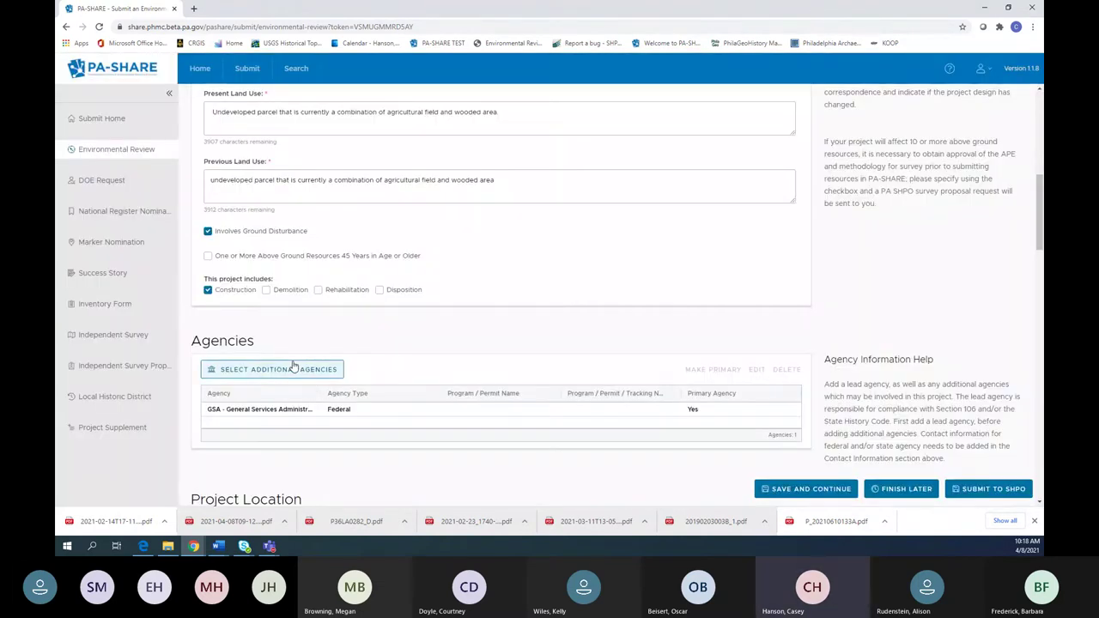
pyautogui.click(294, 370)
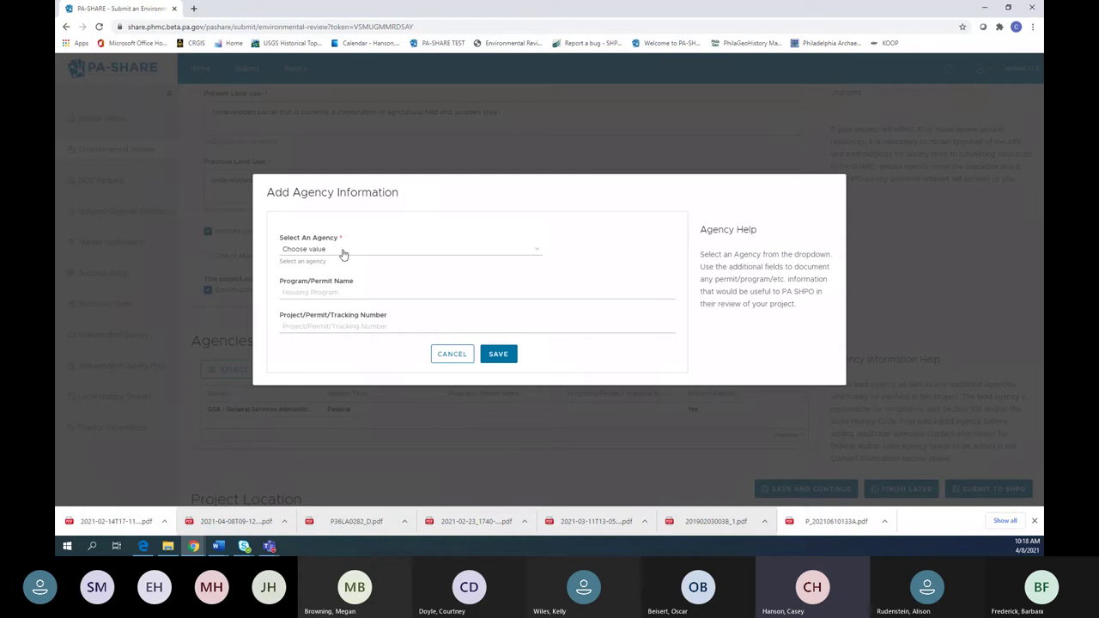
pyautogui.click(344, 250)
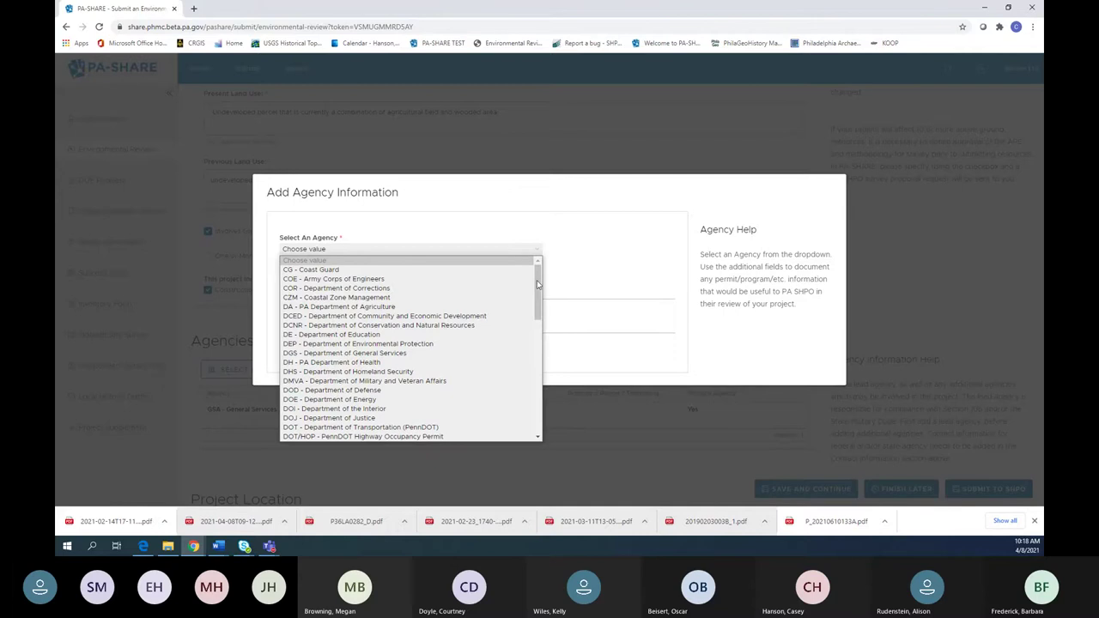
# Browse the agency list, trying 'dh', without choosing a second agency.
pyautogui.scroll(-3, 414, 301)
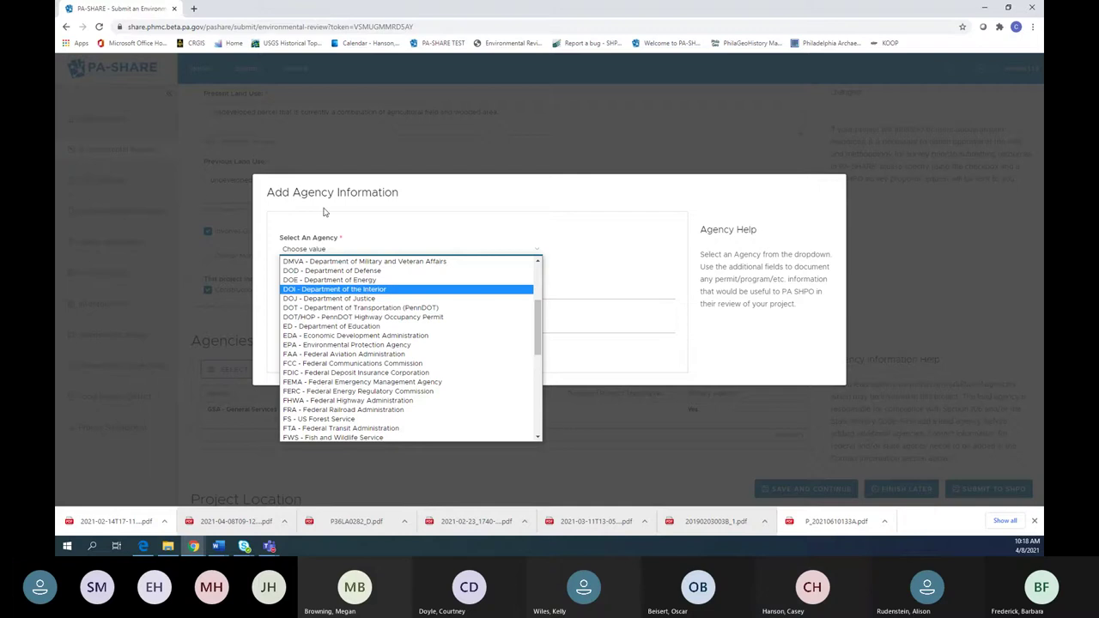
pyautogui.click(160, 117)
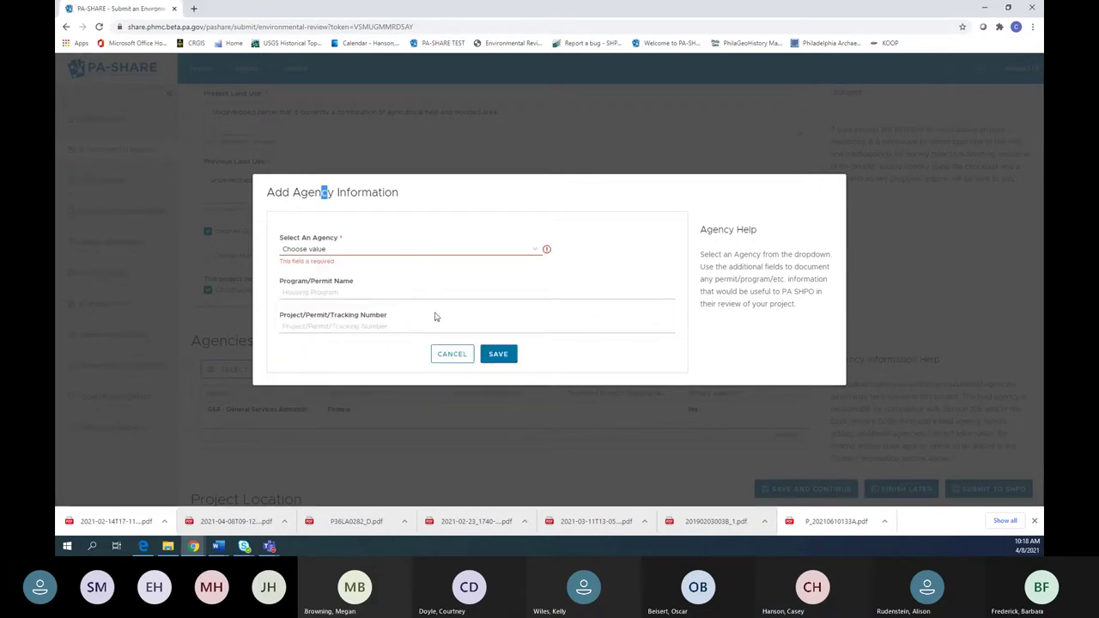
pyautogui.click(417, 257)
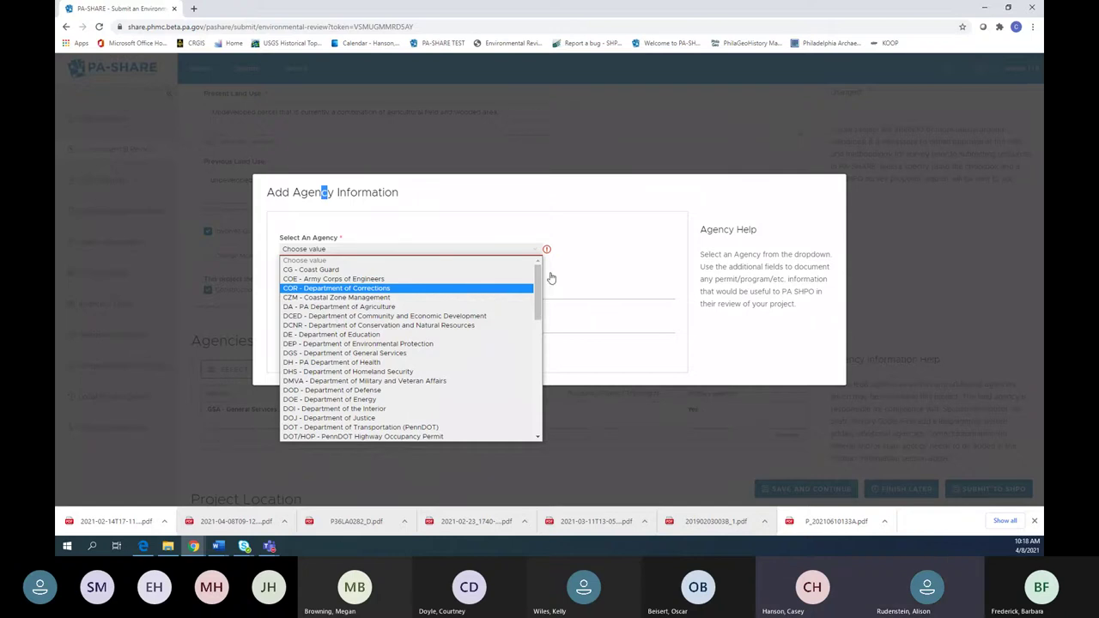
pyautogui.write('dh')
pyautogui.scroll(2, 524, 292)
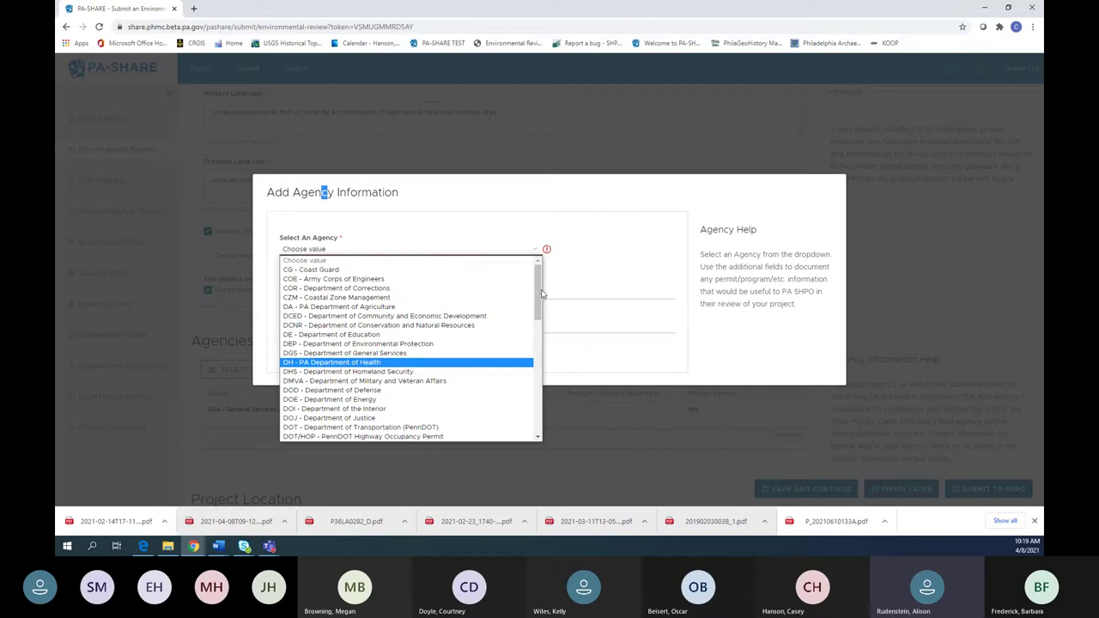
pyautogui.click(569, 334)
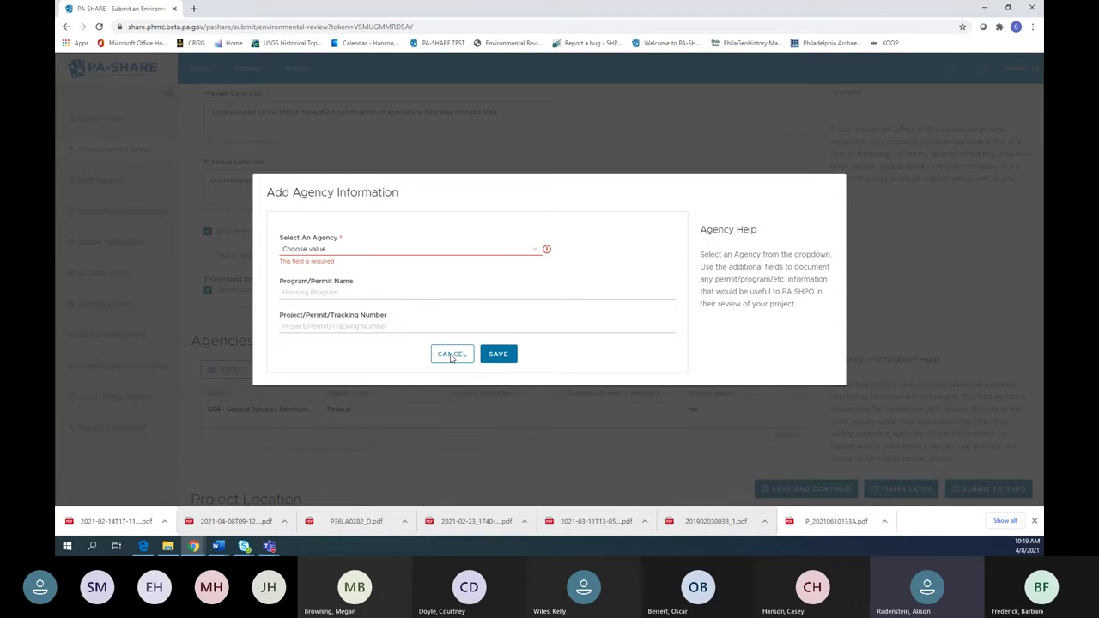
# Cancel the additional agency form, leaving GSA as the only agency.
pyautogui.click(452, 355)
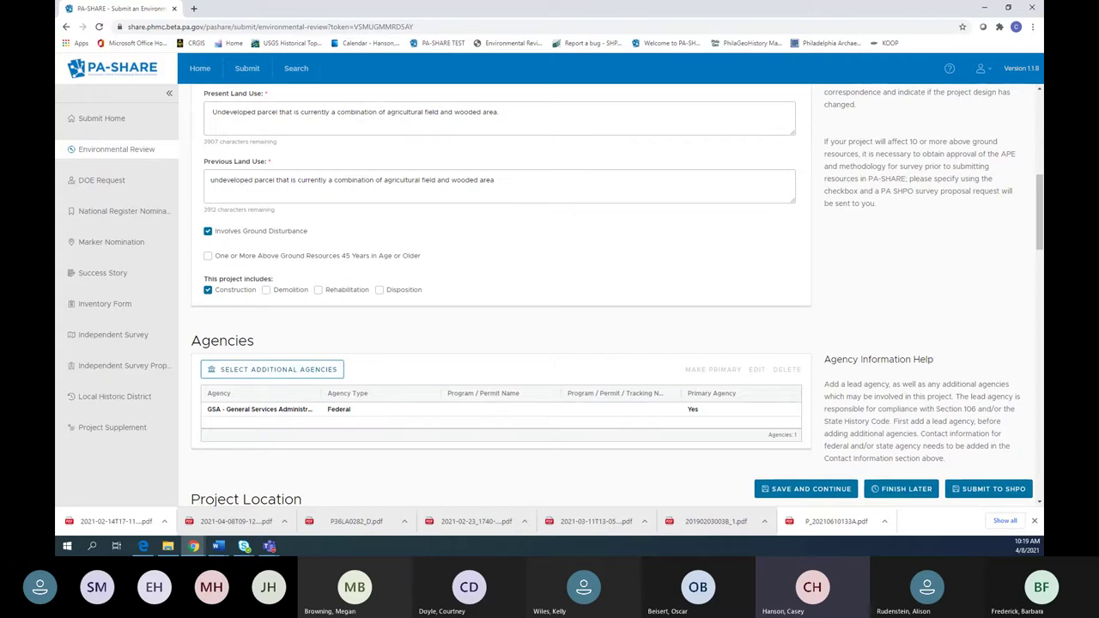
pyautogui.scroll(-1, 414, 364)
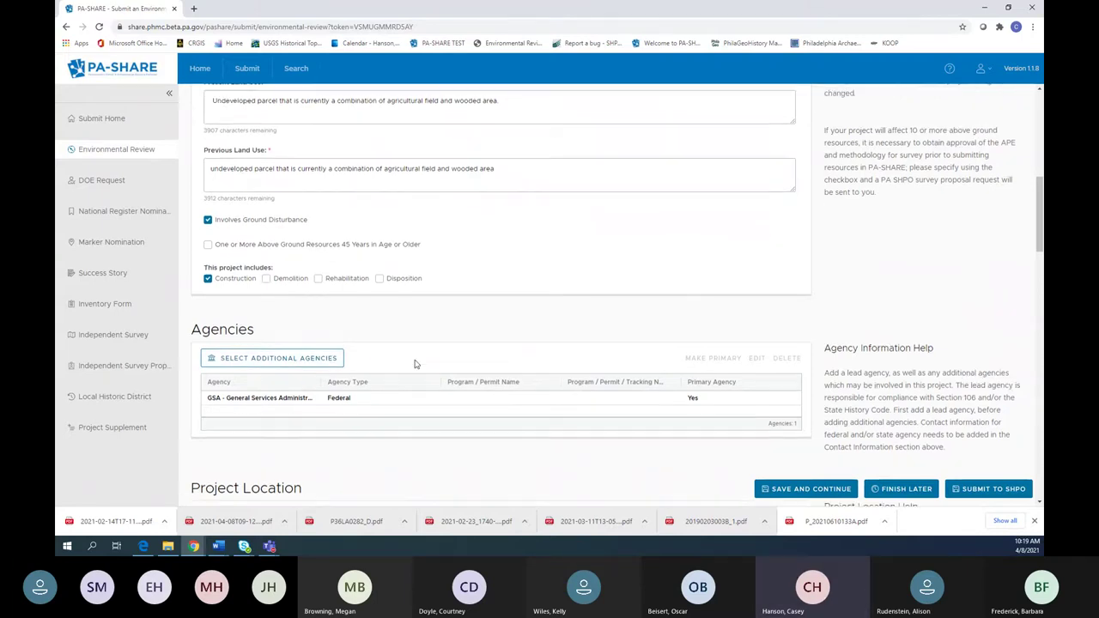
pyautogui.scroll(-1, 415, 364)
# Save the review's progress with Save and Continue and move down to Project Location.
pyautogui.click(785, 489)
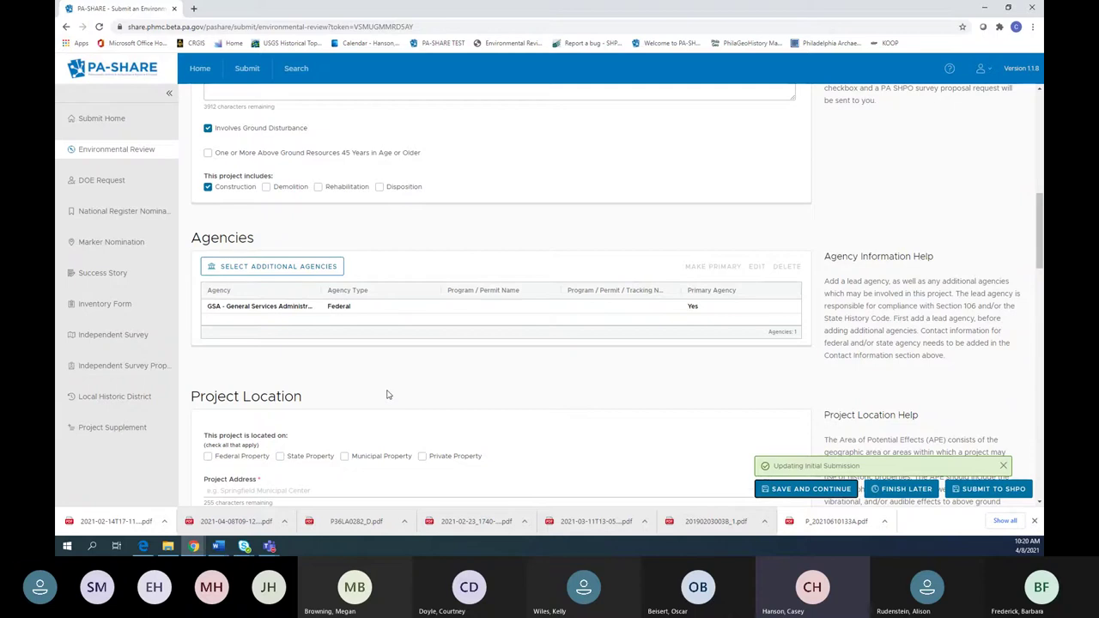
pyautogui.scroll(-1, 387, 395)
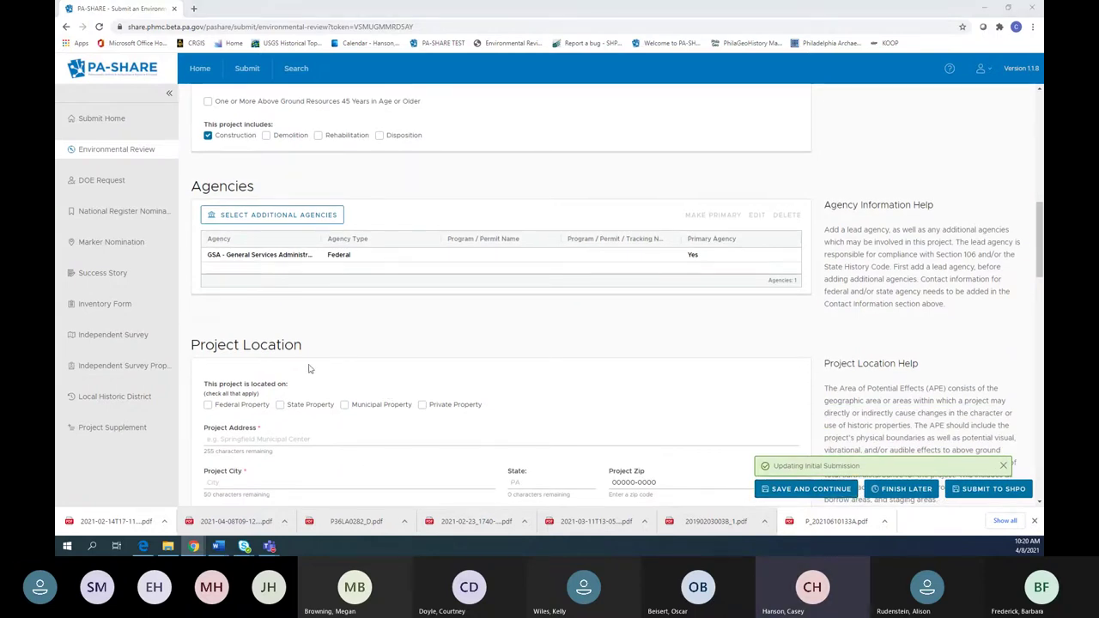
pyautogui.scroll(-1, 252, 353)
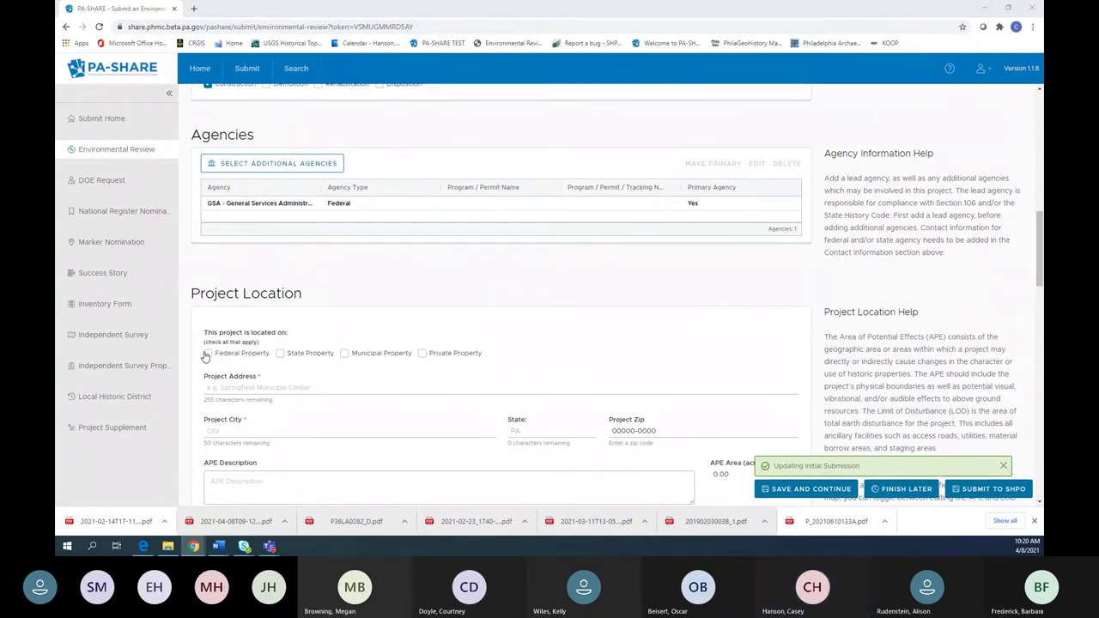
# Mark the project as on Private Property and paste the project's street address.
pyautogui.click(421, 354)
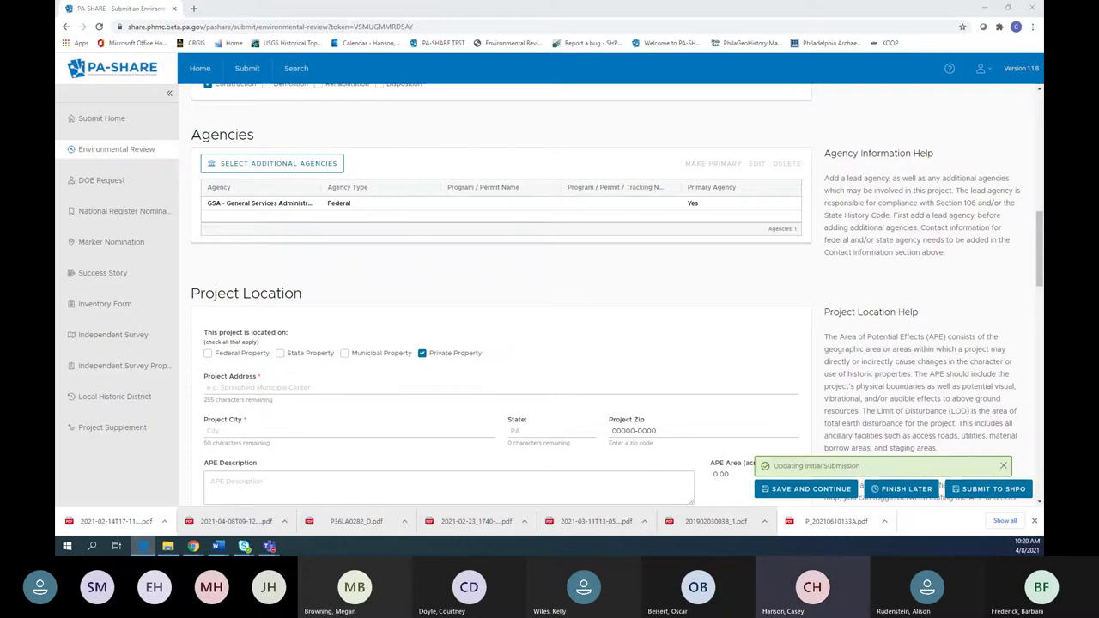
pyautogui.click(249, 389)
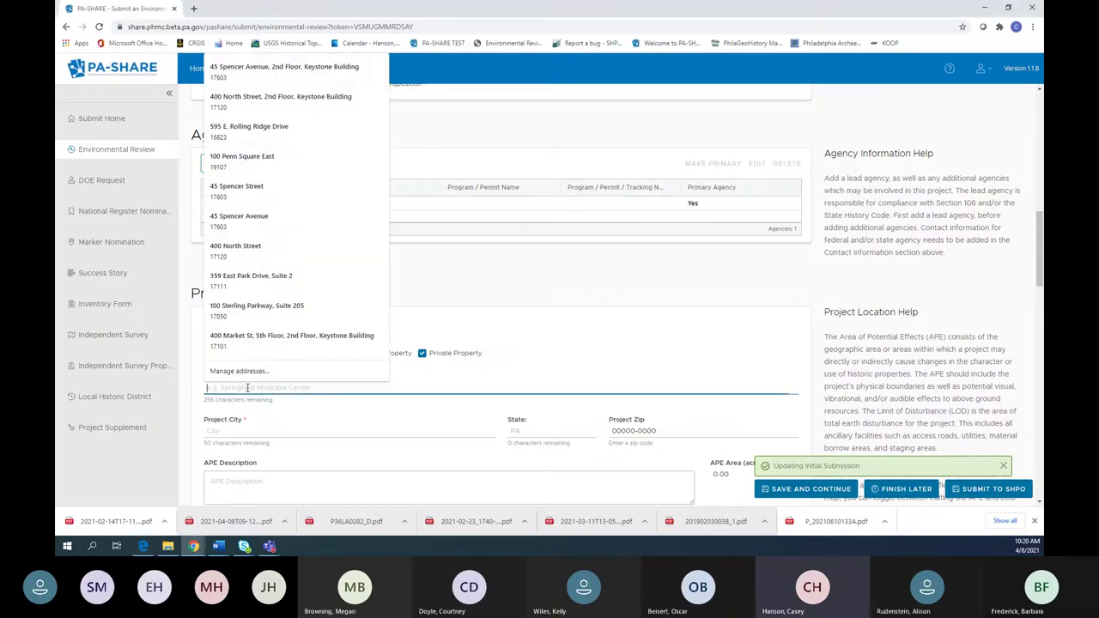
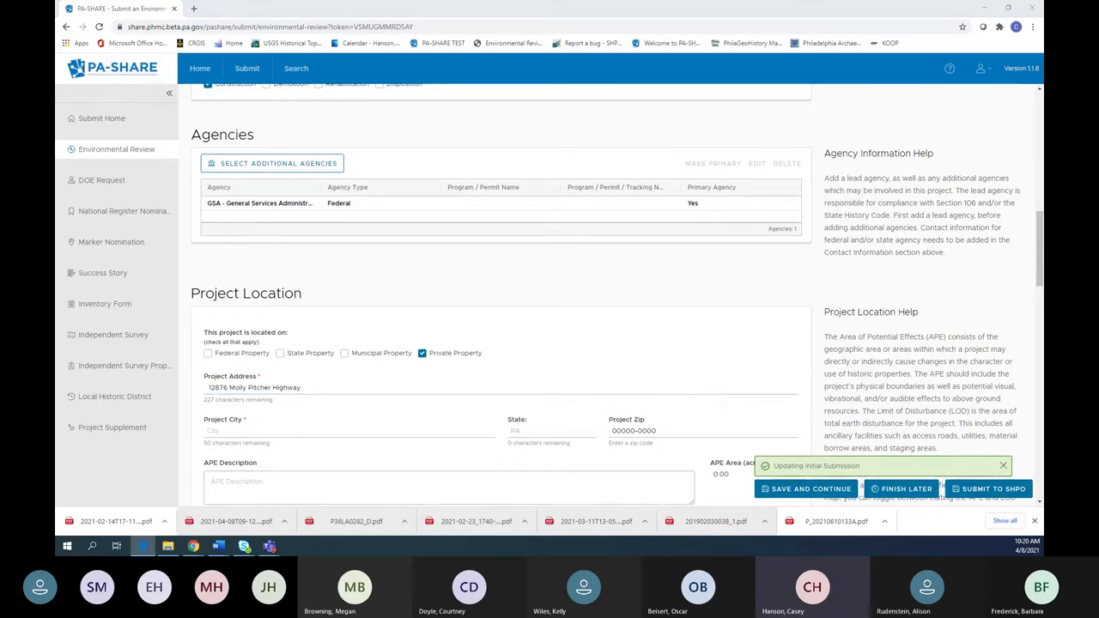
# Set the project city to Greencastle.
pyautogui.click(224, 430)
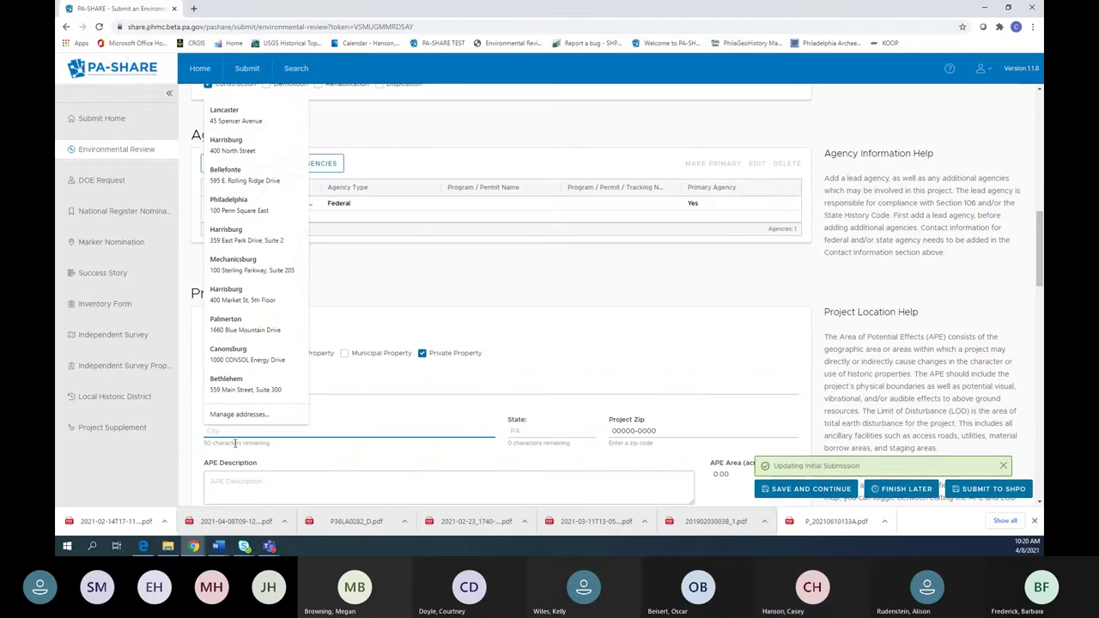
pyautogui.write('Antrim Township')
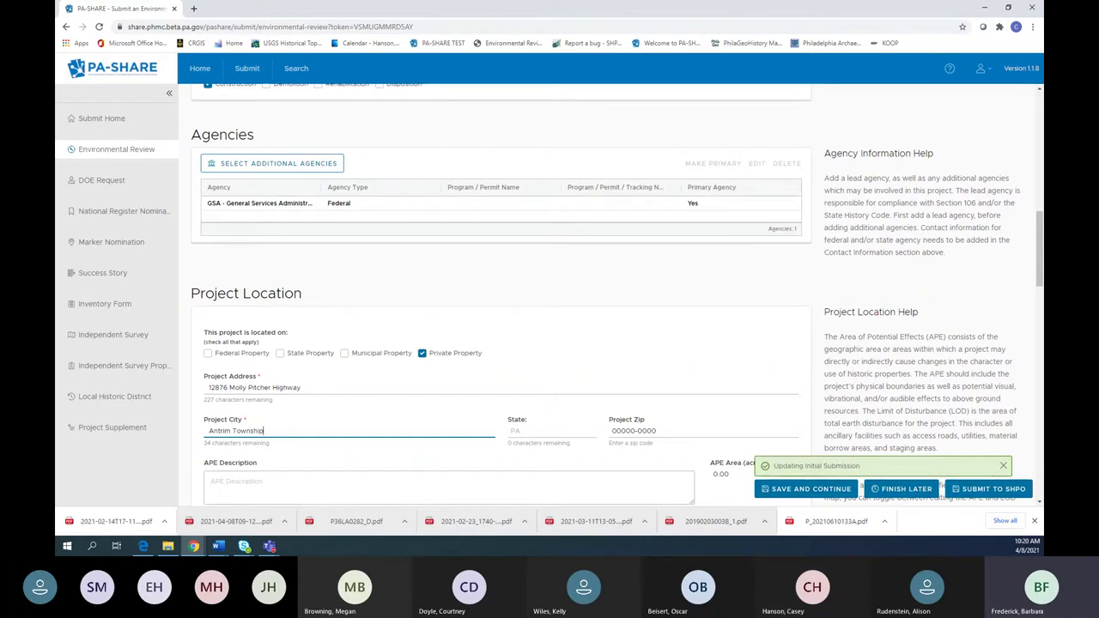
pyautogui.hotkey('alt', 'Tab')
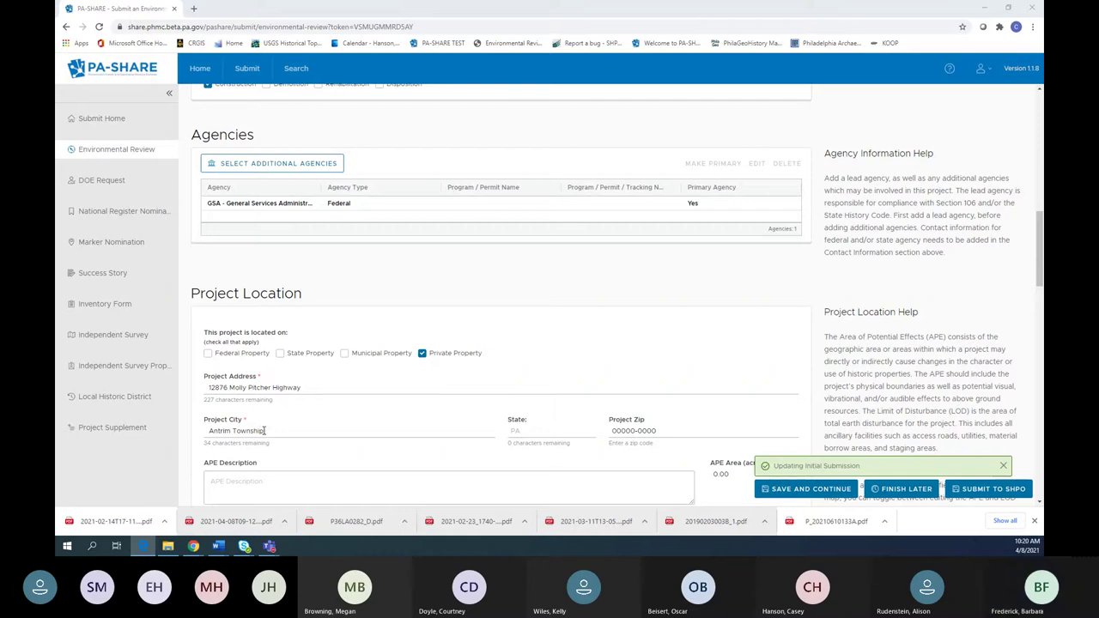
pyautogui.moveTo(262, 431); pyautogui.dragTo(206, 431)
pyautogui.write('Greencastle')
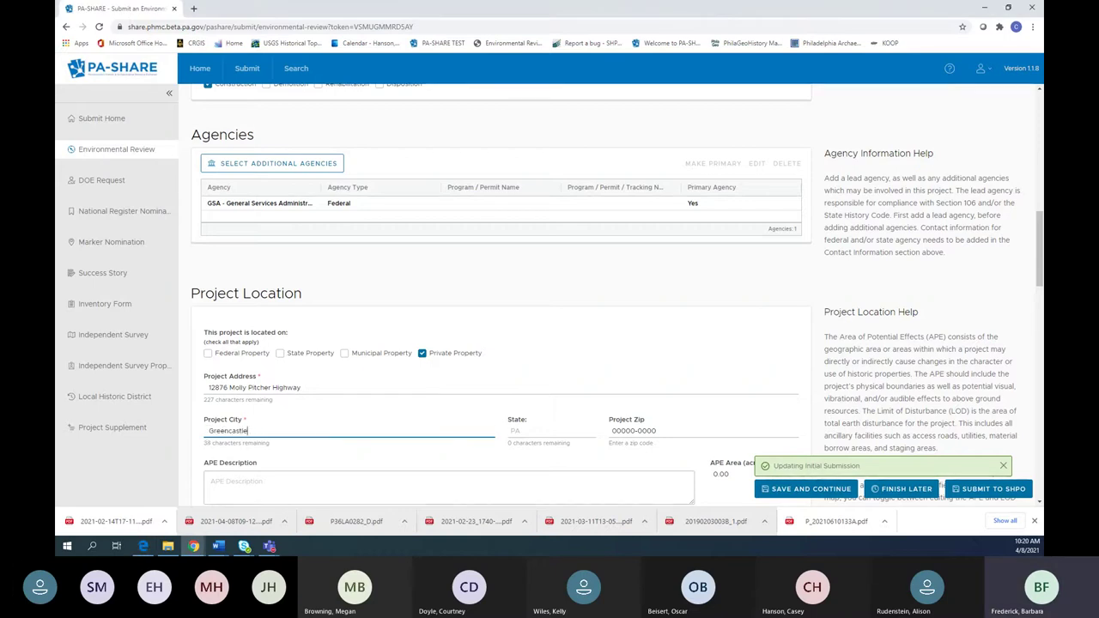
pyautogui.hotkey('alt', 'Tab')
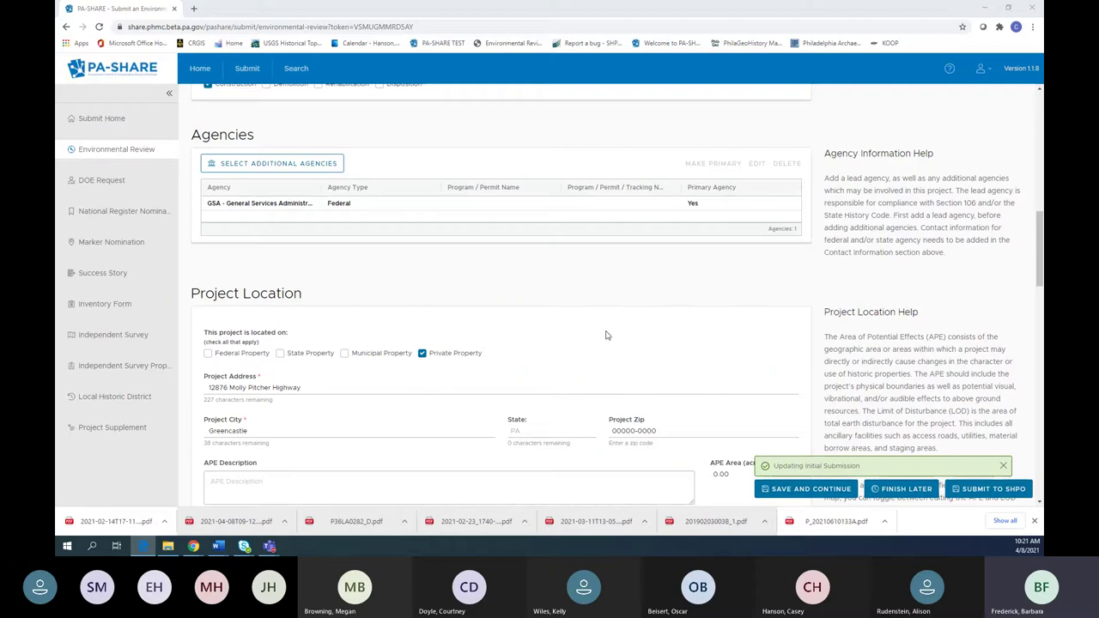
# Enter 17225 as the project zip code.
pyautogui.doubleClick(633, 430)
pyautogui.click(613, 430)
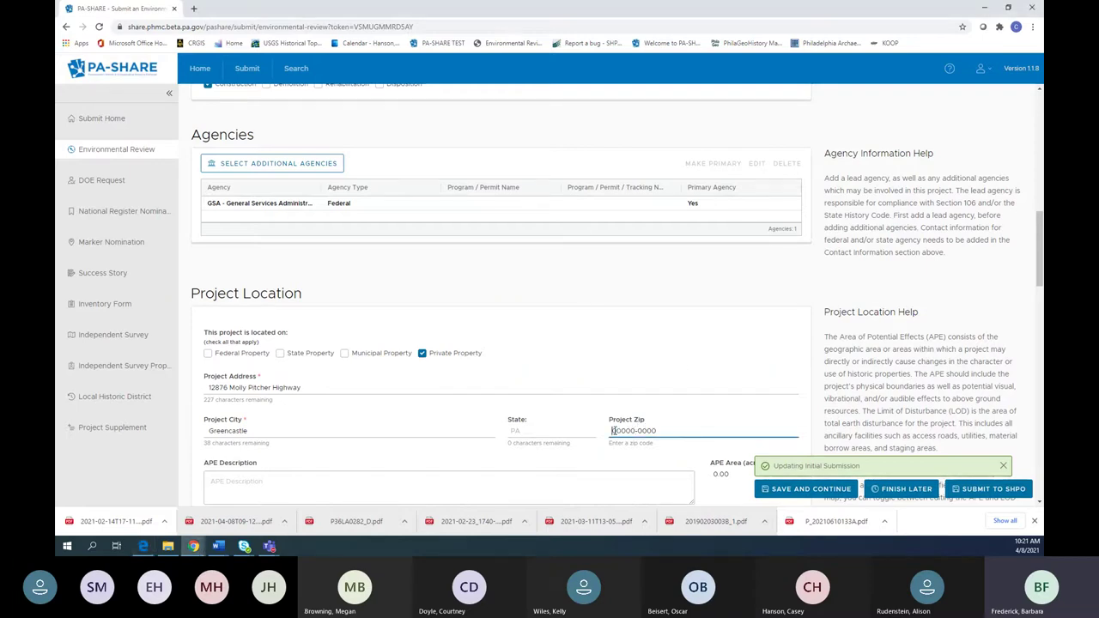
pyautogui.write('17225-0000')
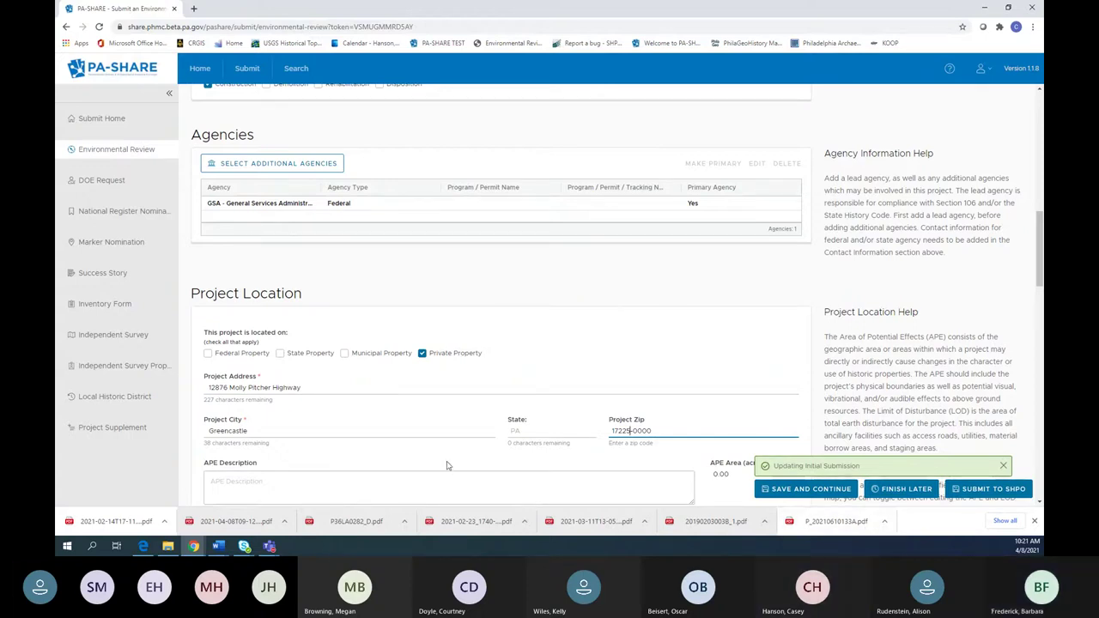
pyautogui.scroll(-1, 416, 427)
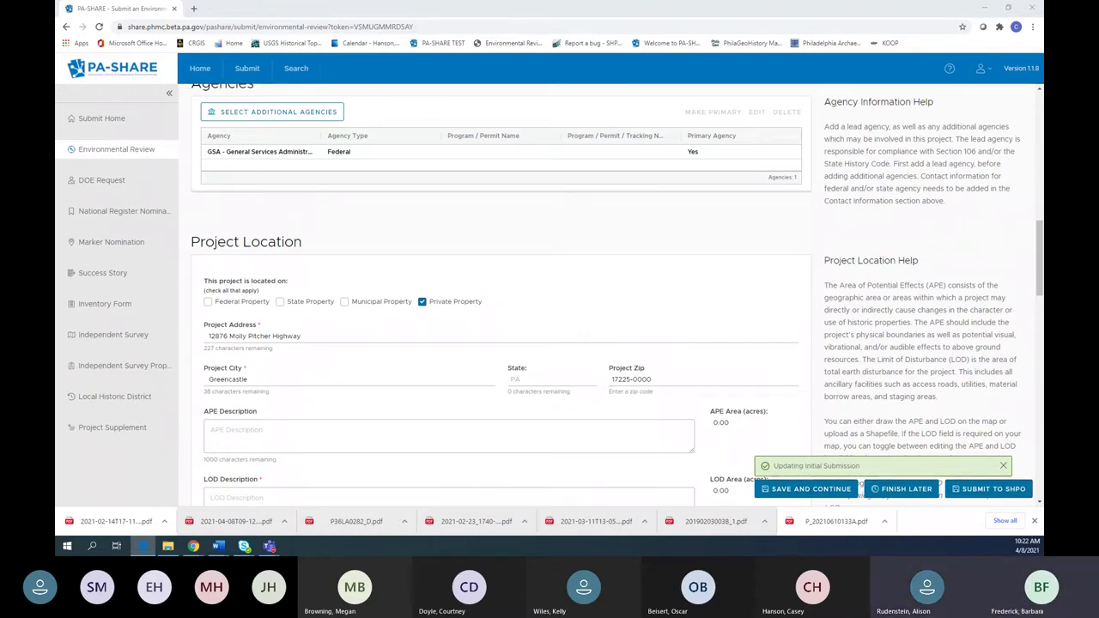
pyautogui.click(526, 319)
pyautogui.scroll(-2, 527, 318)
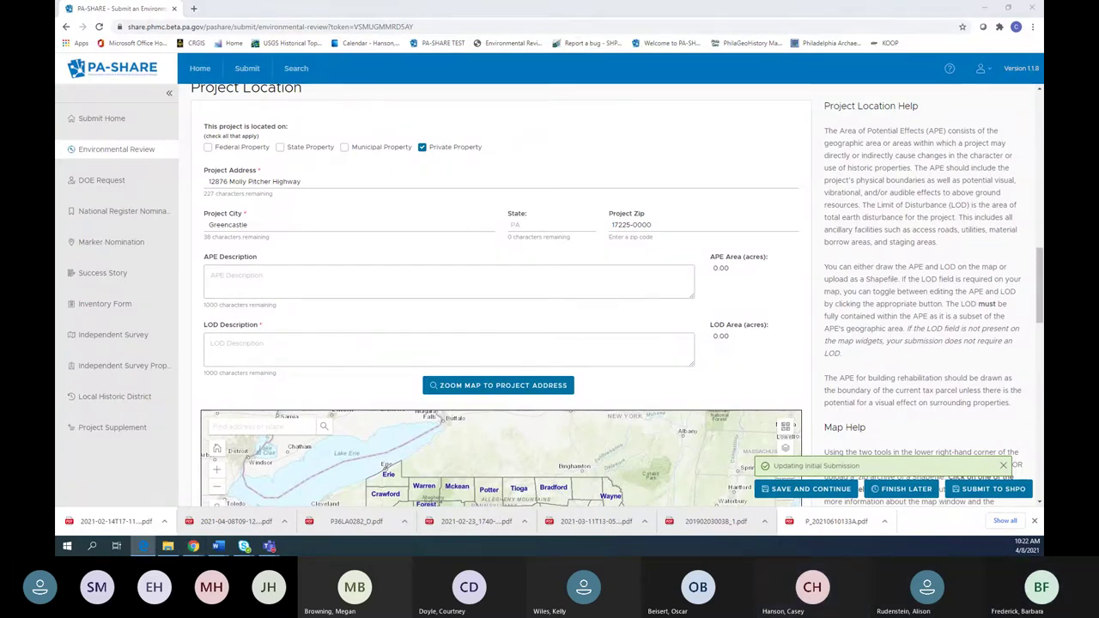
# Paste the 38.8-acre site footprint text into APE Description and fix its line breaks.
pyautogui.click(278, 272)
pyautogui.write('38.8-acre area that encompasses the physical footprint of the site in addition to construction staging areas, an access drive, and stormwater management  facilities.')
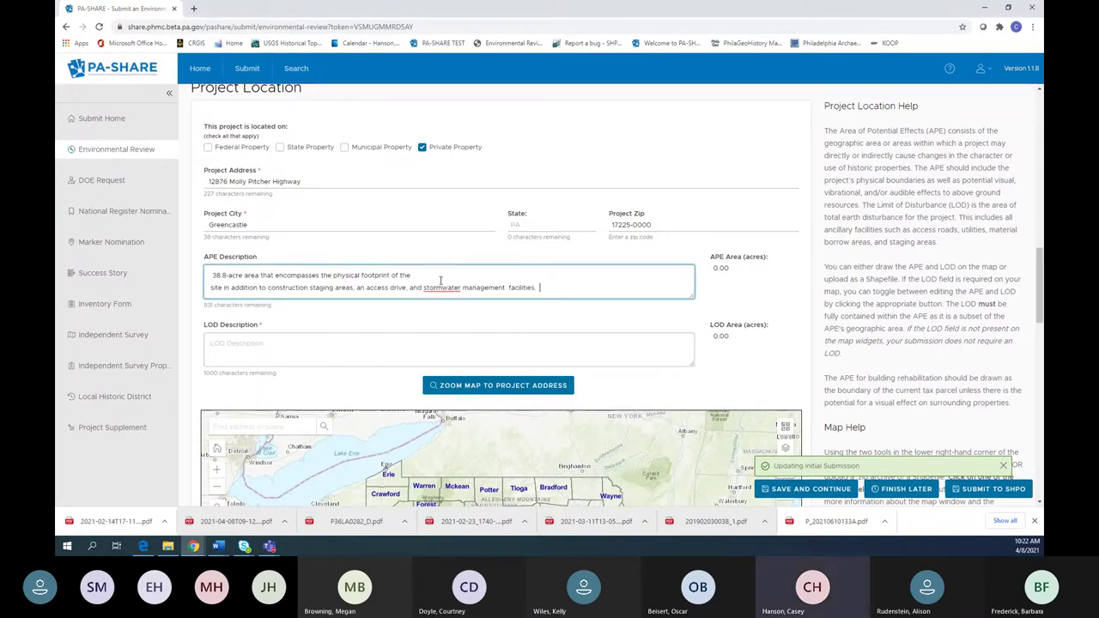
pyautogui.click(436, 276)
pyautogui.press('Delete')
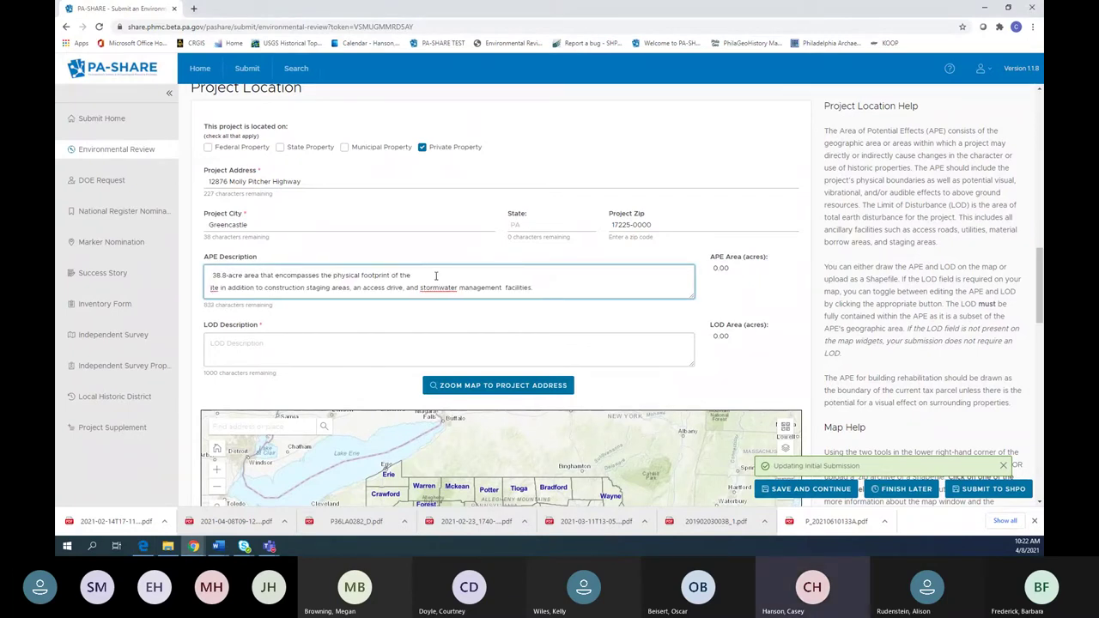
pyautogui.write('s')
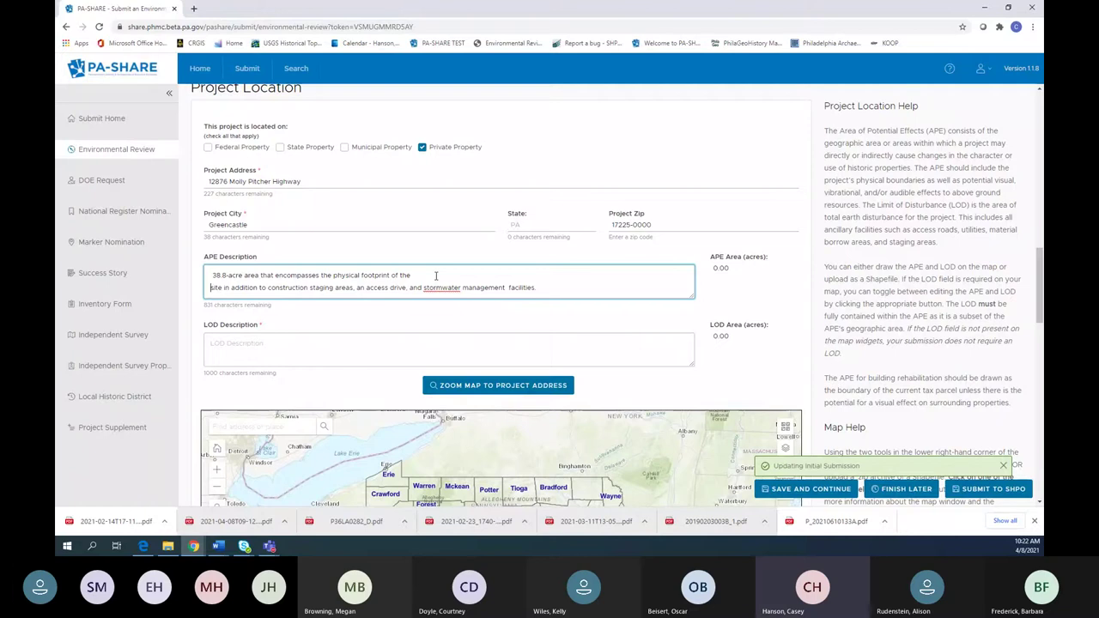
pyautogui.press('BackSpace')
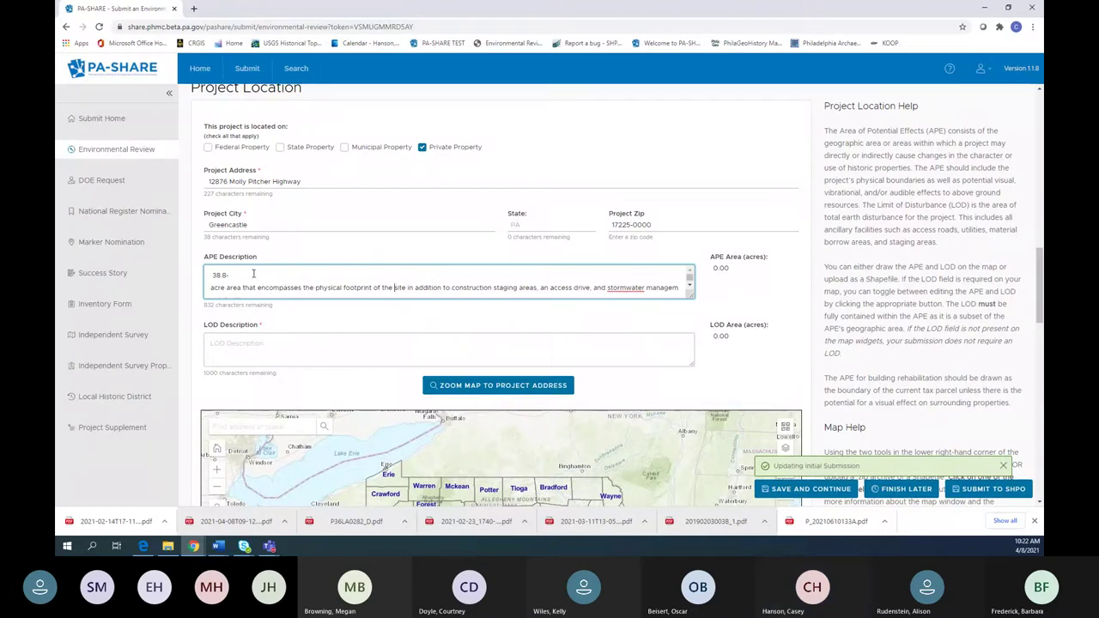
pyautogui.press('Delete')
pyautogui.press('BackSpace')
pyautogui.press('BackSpace')
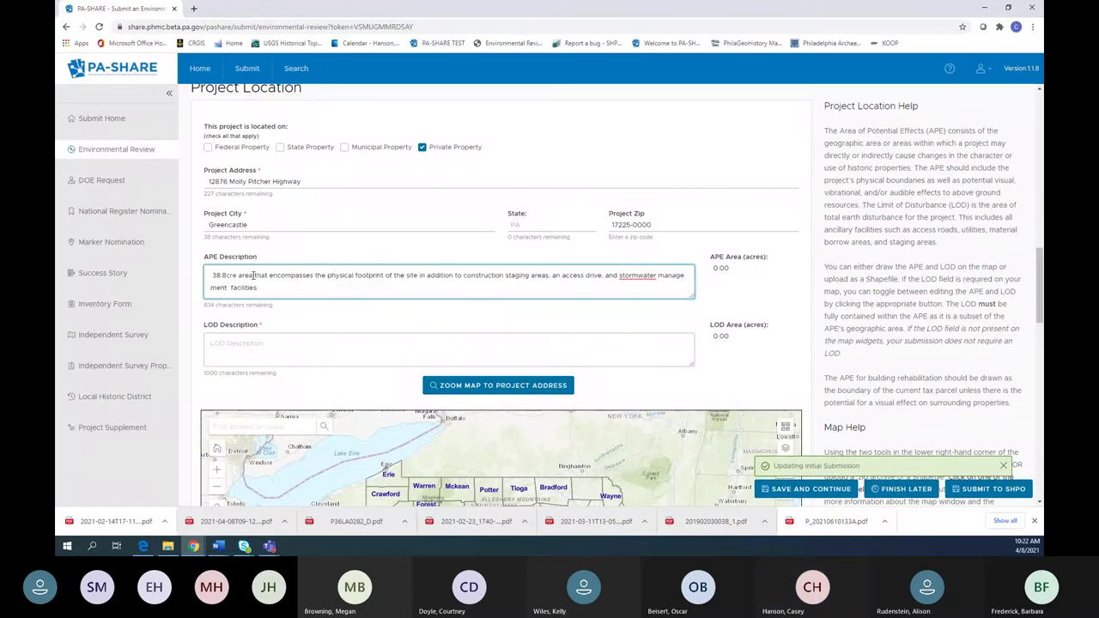
pyautogui.write('a')
pyautogui.press('Return')
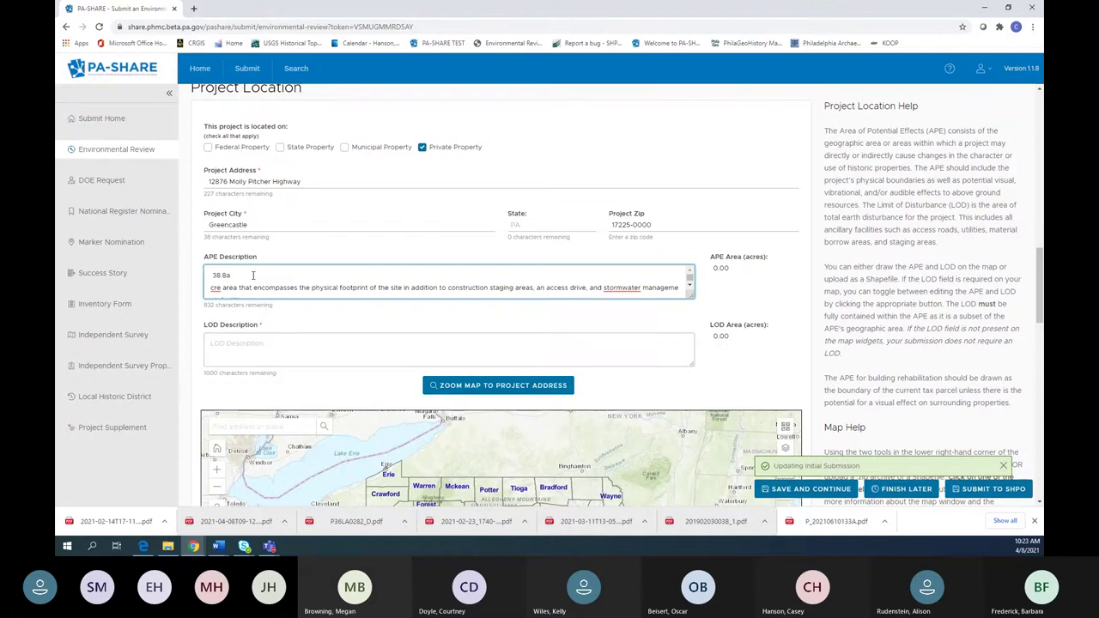
pyautogui.press('BackSpace')
pyautogui.press('Left')
pyautogui.press('Return')
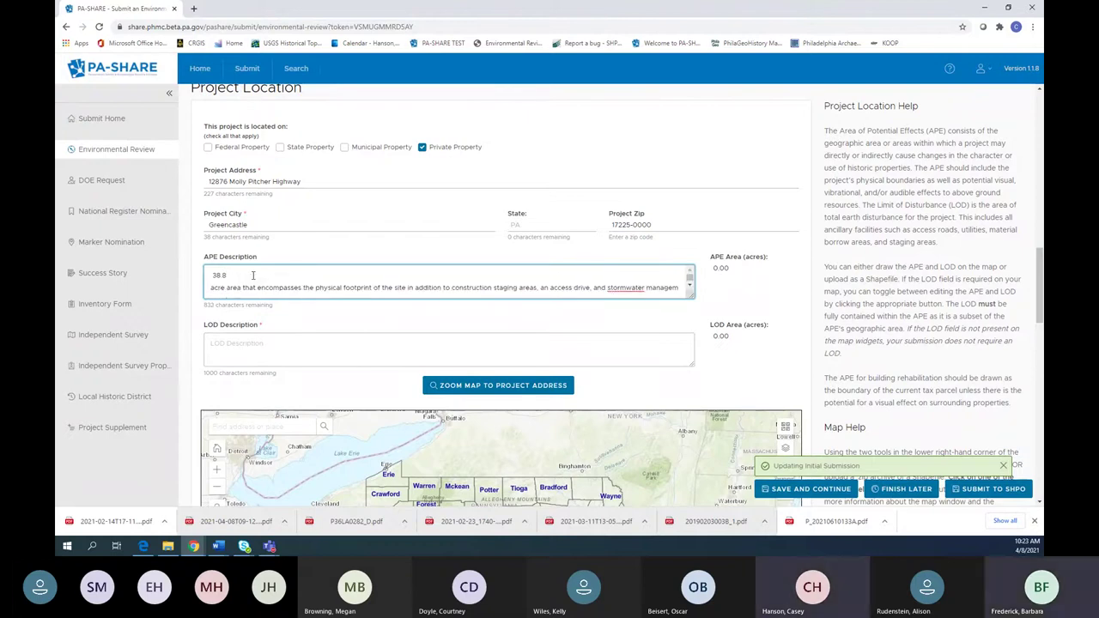
pyautogui.press('Delete')
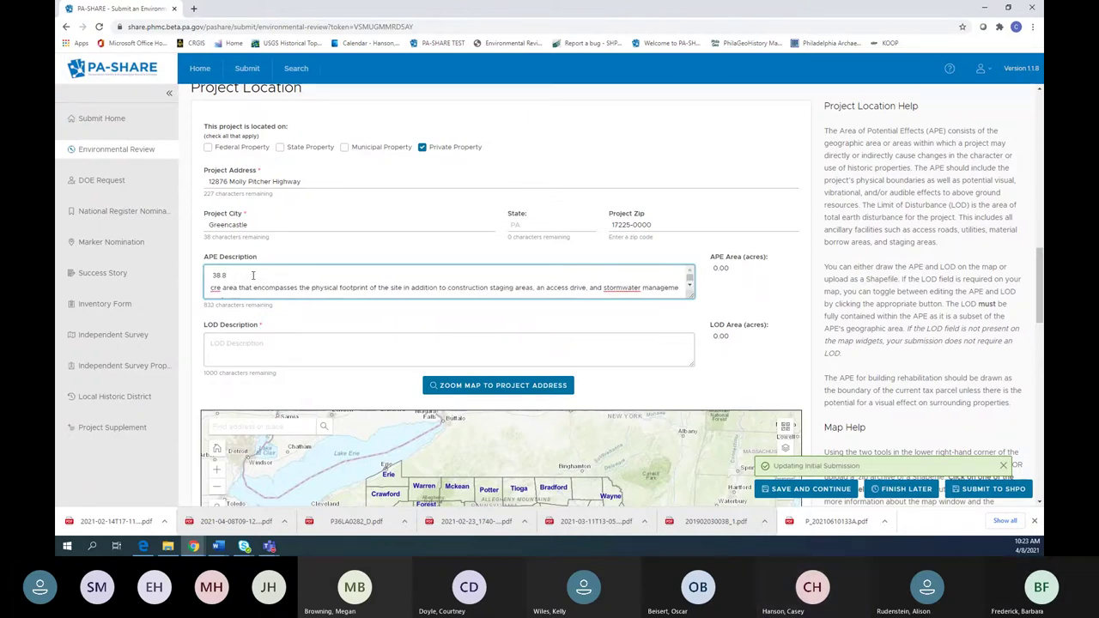
pyautogui.press('BackSpace')
pyautogui.write('a')
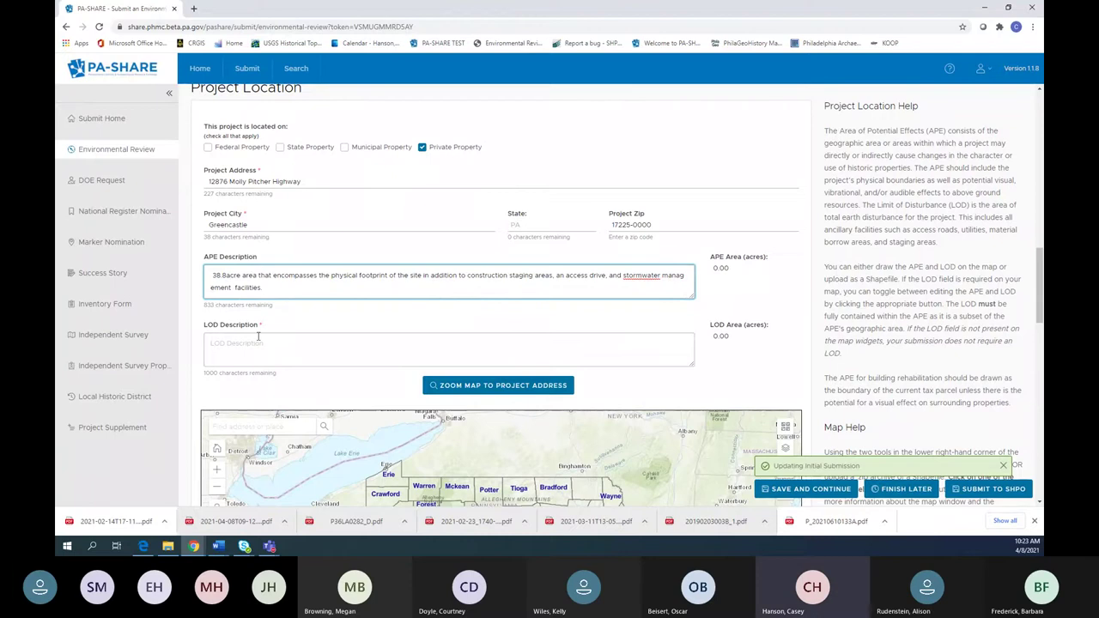
# Copy the APE description into LOD Description.
pyautogui.tripleClick(223, 276)
pyautogui.hotkey('ctrl', 'c')
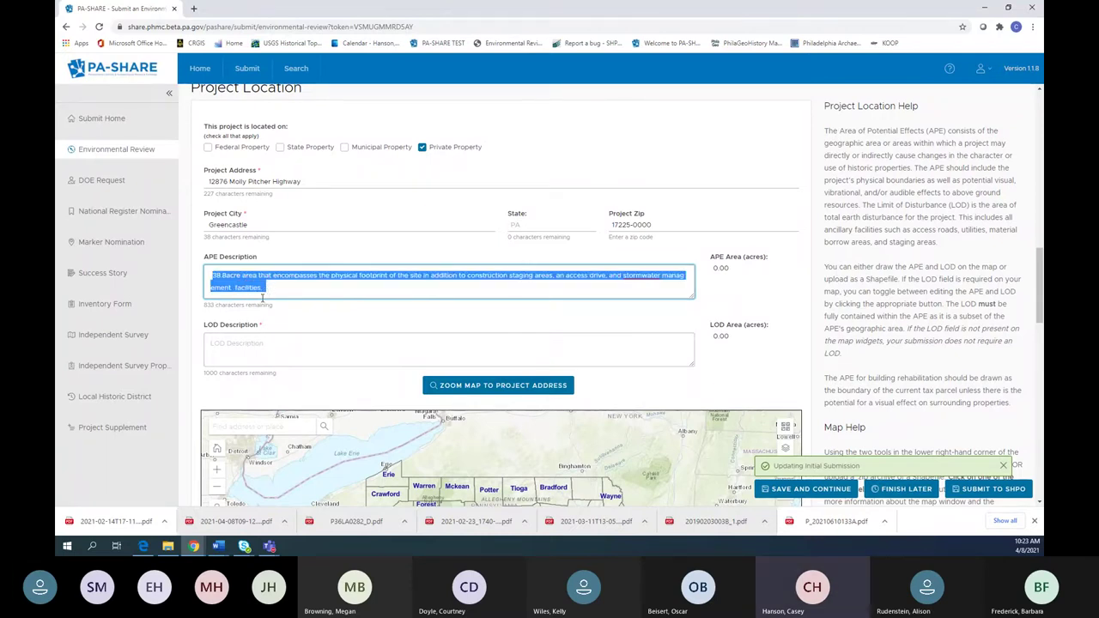
pyautogui.click(240, 352)
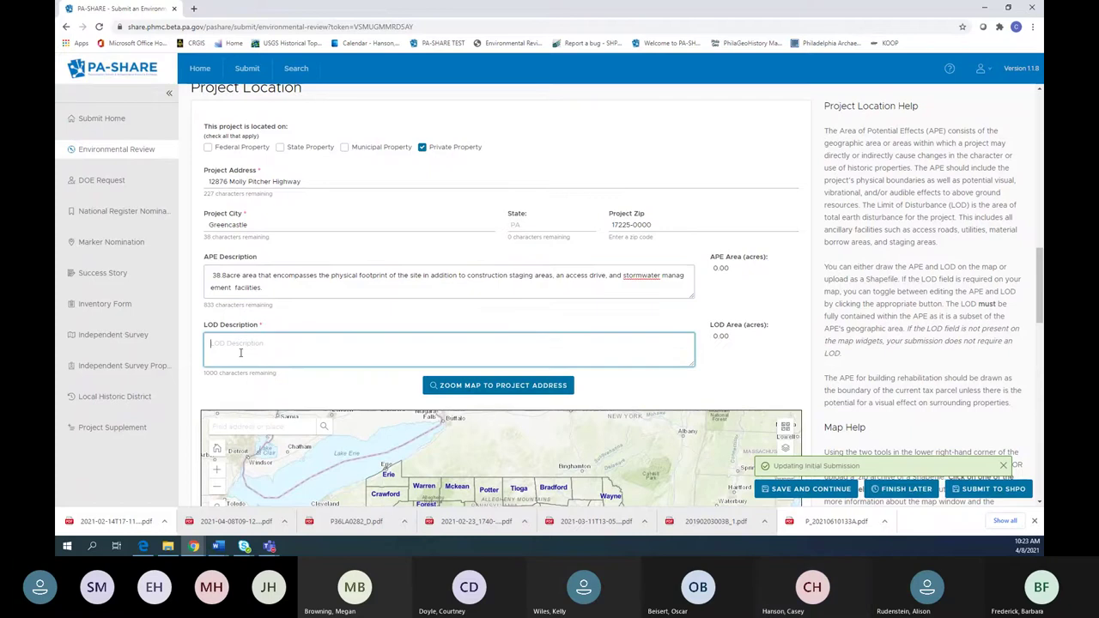
pyautogui.hotkey('ctrl', 'v')
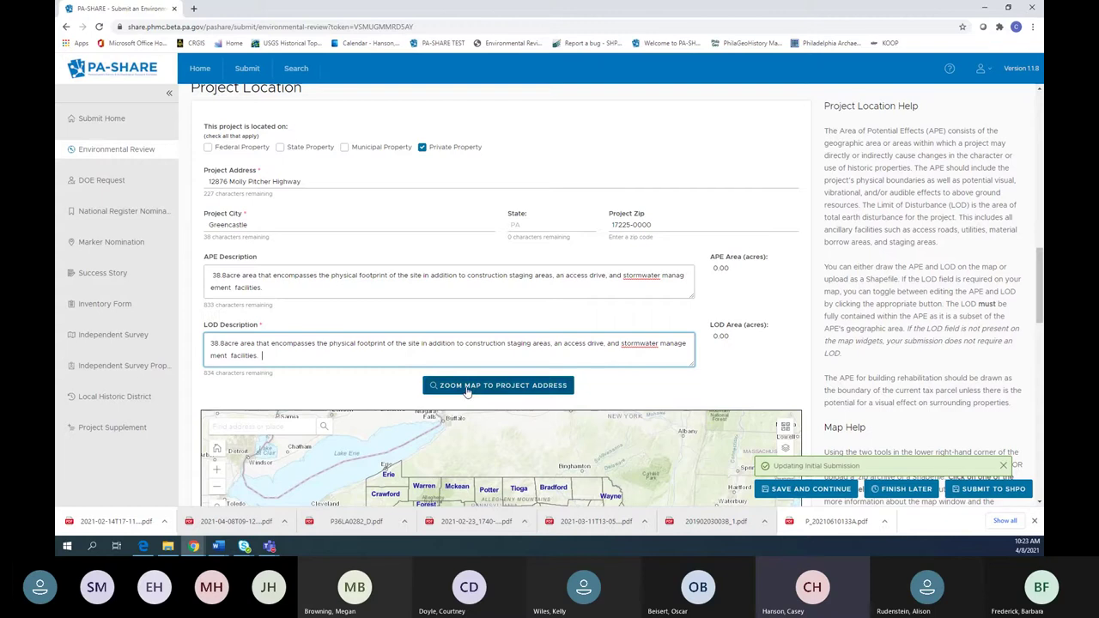
# Zoom the map to the project address and switch the basemap to USA Topo Maps, via Imagery Hybrid.
pyautogui.click(468, 388)
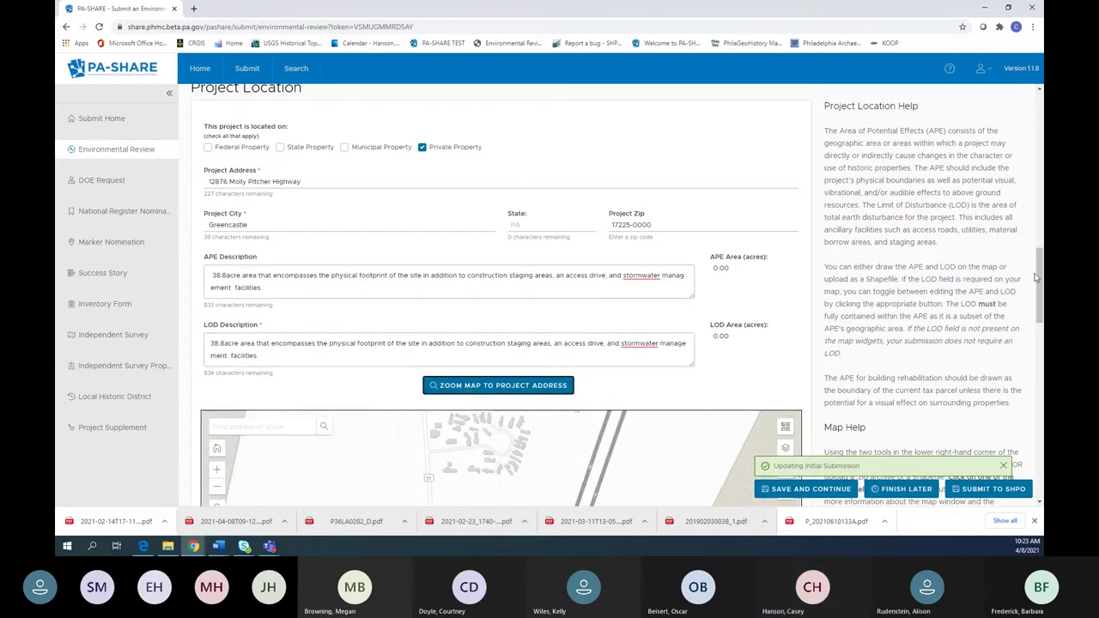
pyautogui.scroll(-3, 1022, 280)
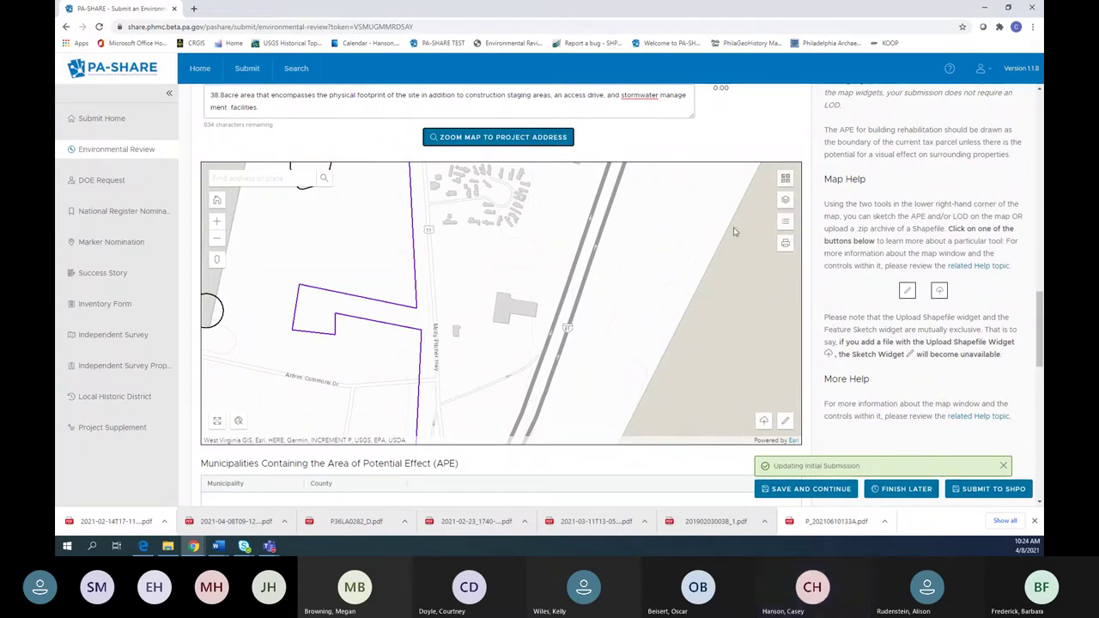
pyautogui.click(785, 178)
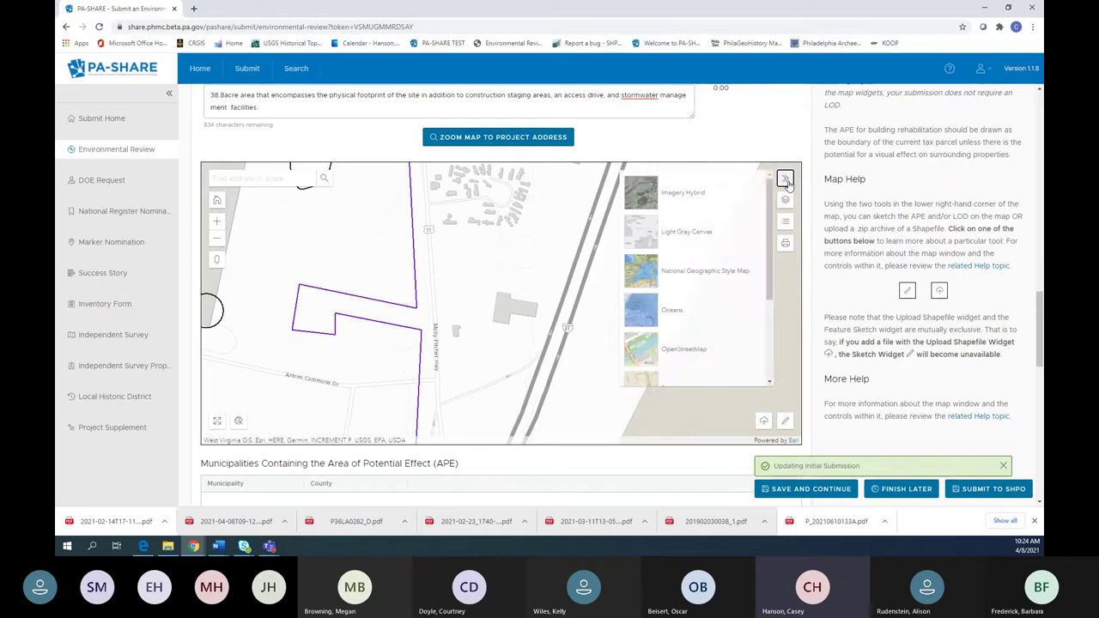
pyautogui.click(650, 193)
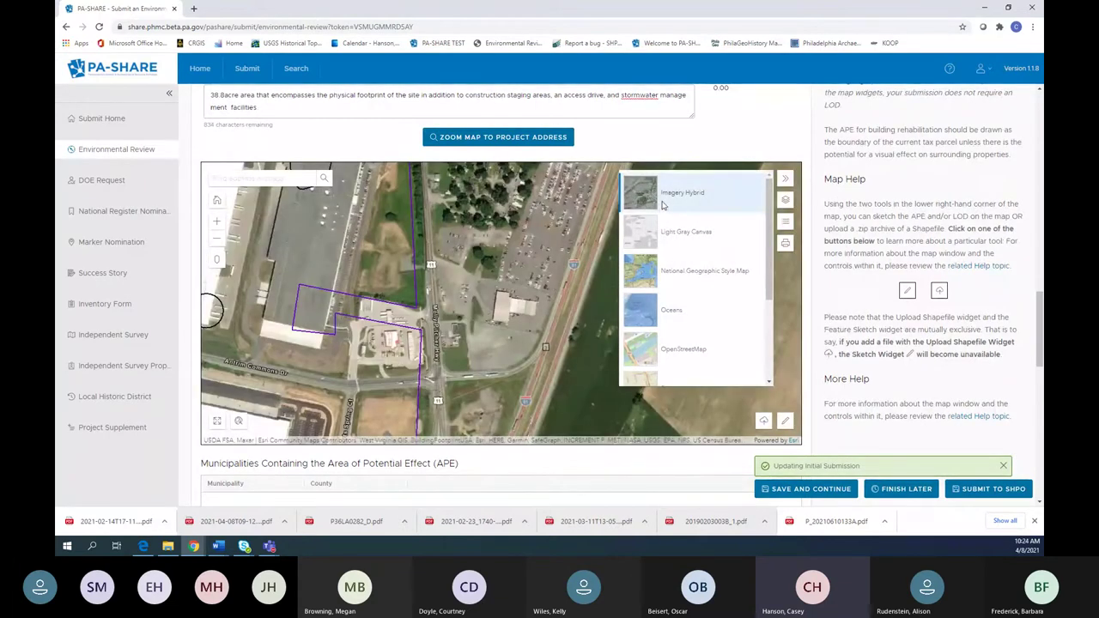
pyautogui.scroll(-3, 657, 236)
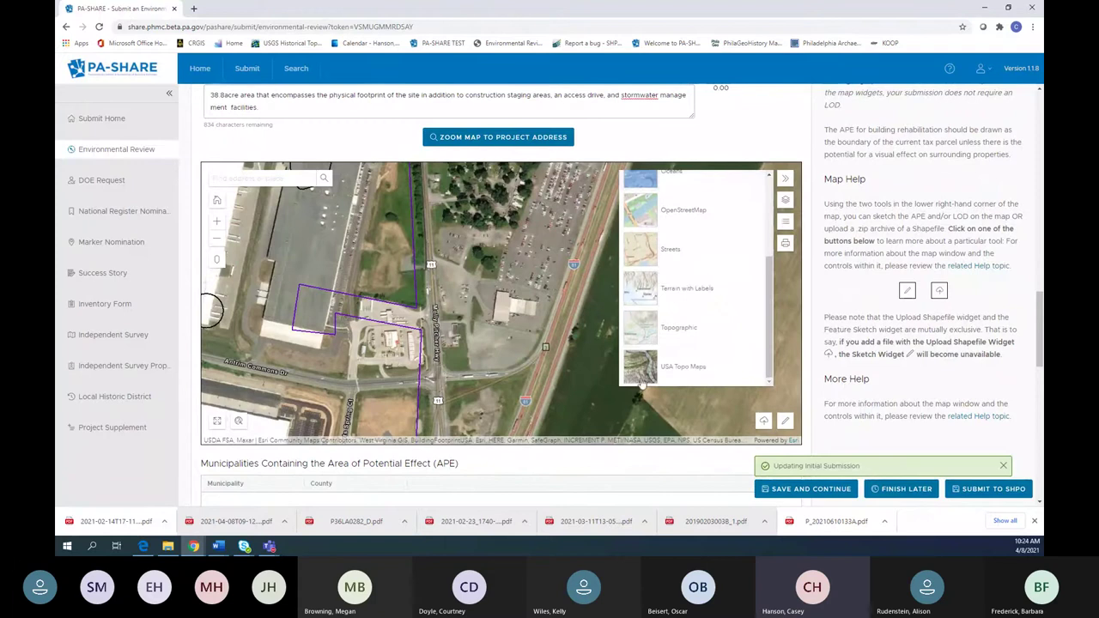
pyautogui.click(641, 367)
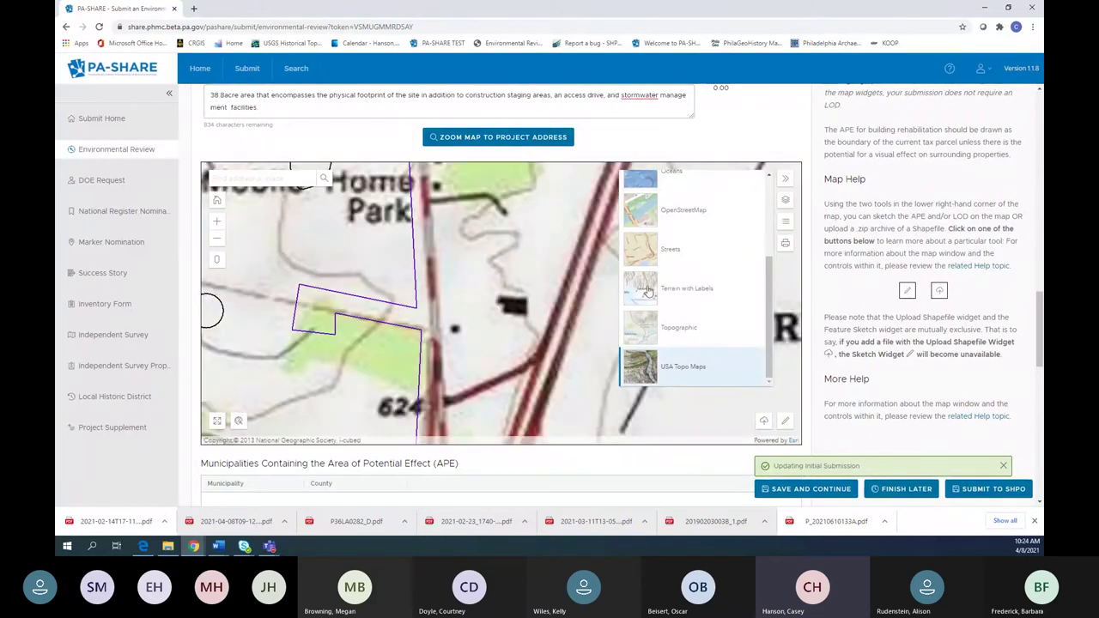
pyautogui.scroll(-1, 546, 260)
pyautogui.scroll(-1, 546, 260)
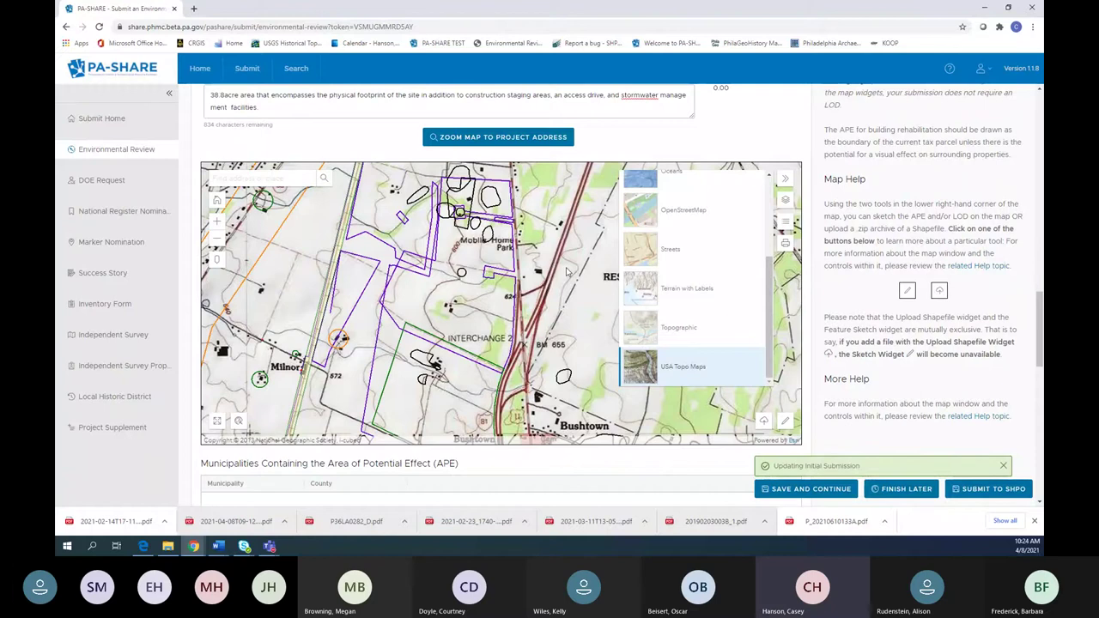
pyautogui.click(785, 181)
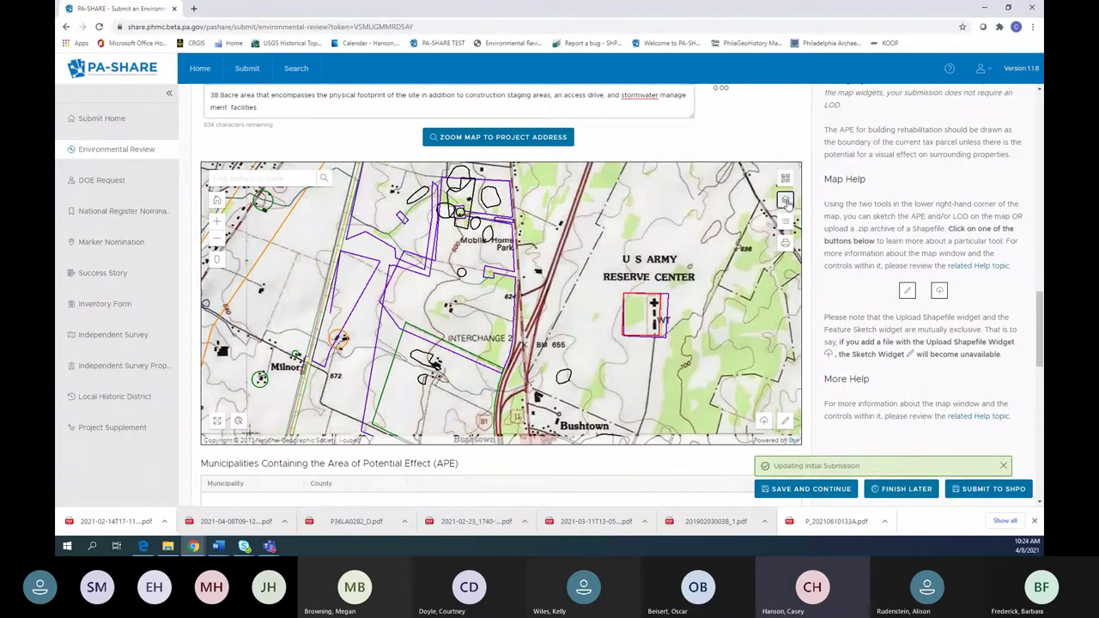
# In the PASHAREMAP layer group, hide and then re-show the Archaeological Resource layer.
pyautogui.click(786, 199)
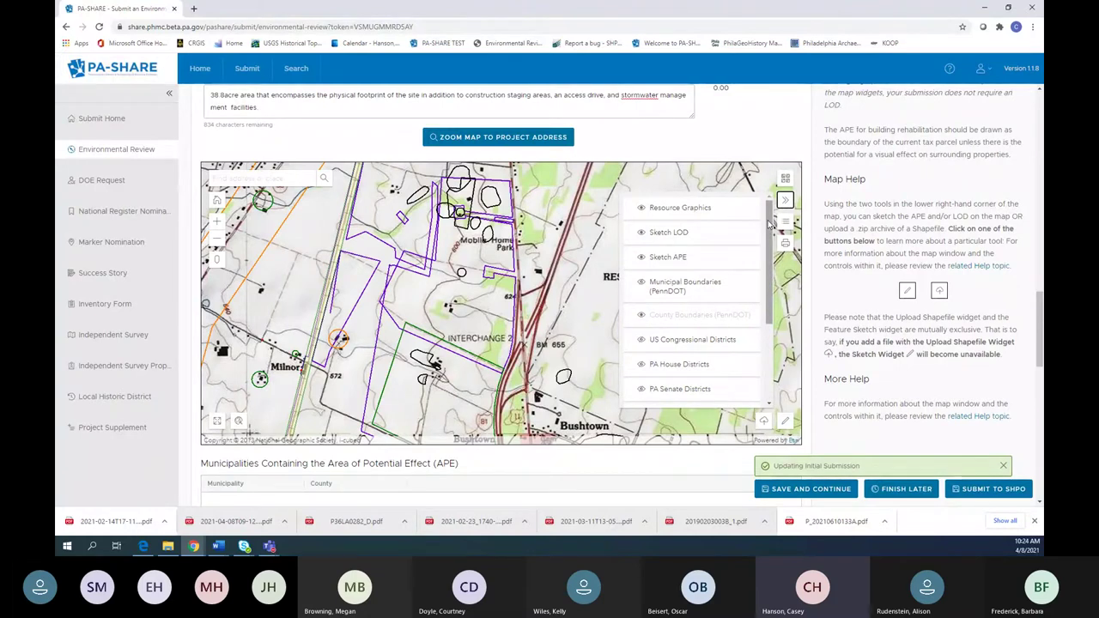
pyautogui.moveTo(770, 222); pyautogui.dragTo(759, 327)
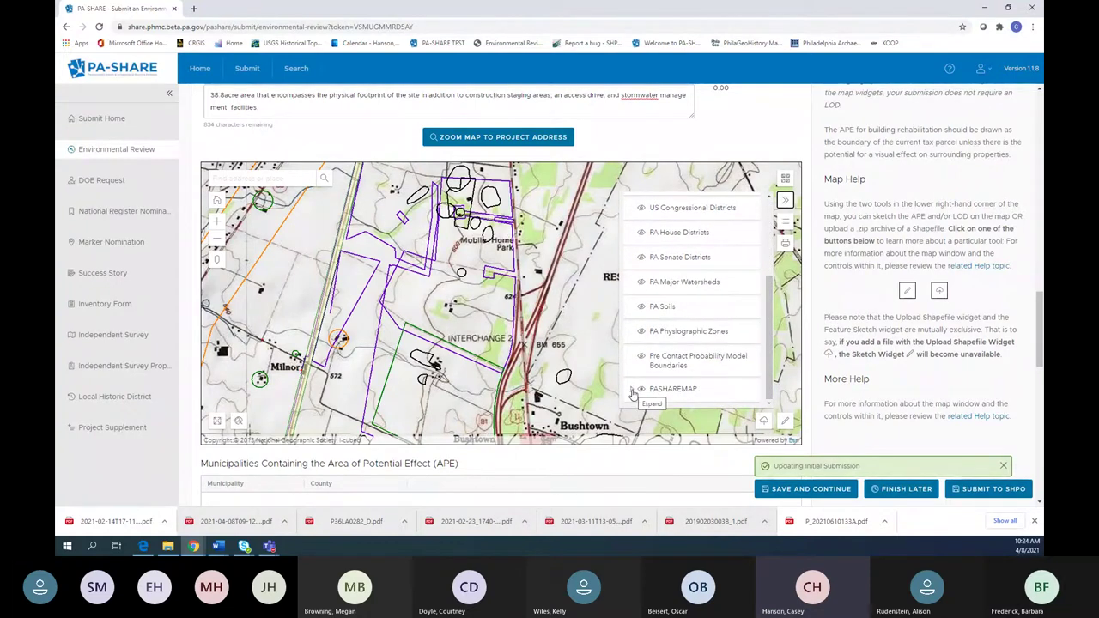
pyautogui.click(633, 391)
pyautogui.scroll(-2, 687, 361)
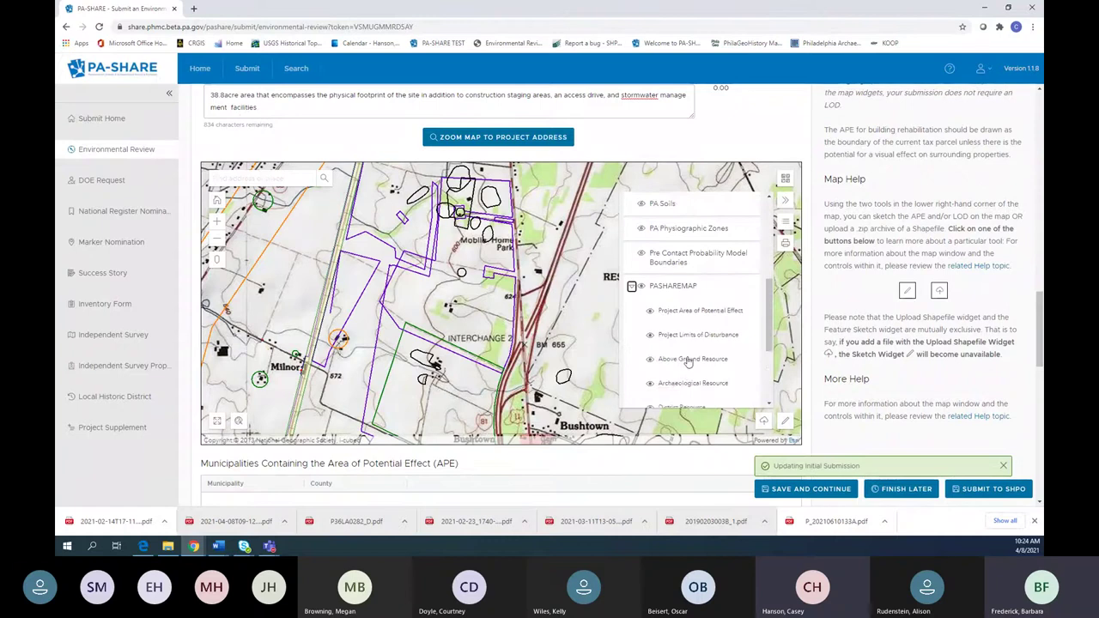
pyautogui.scroll(-1, 693, 345)
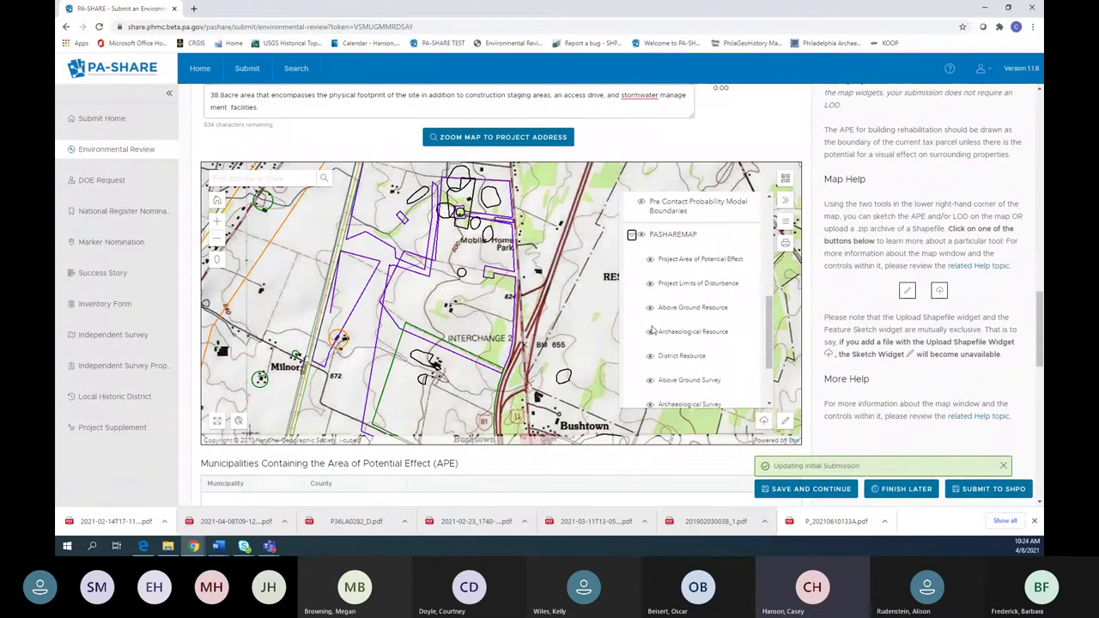
pyautogui.click(650, 332)
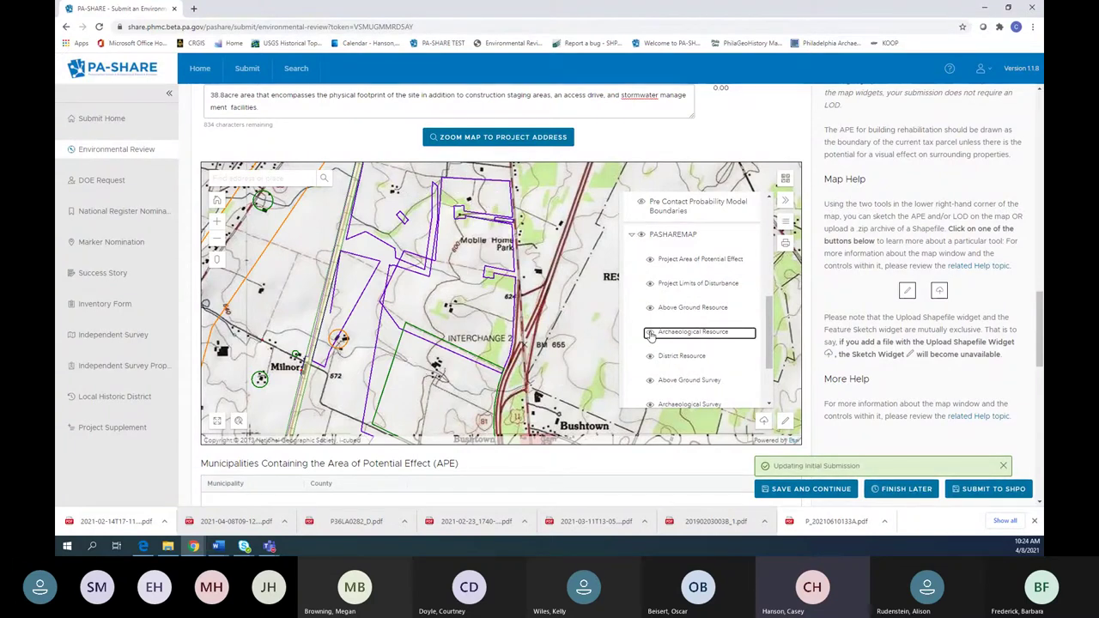
pyautogui.click(650, 334)
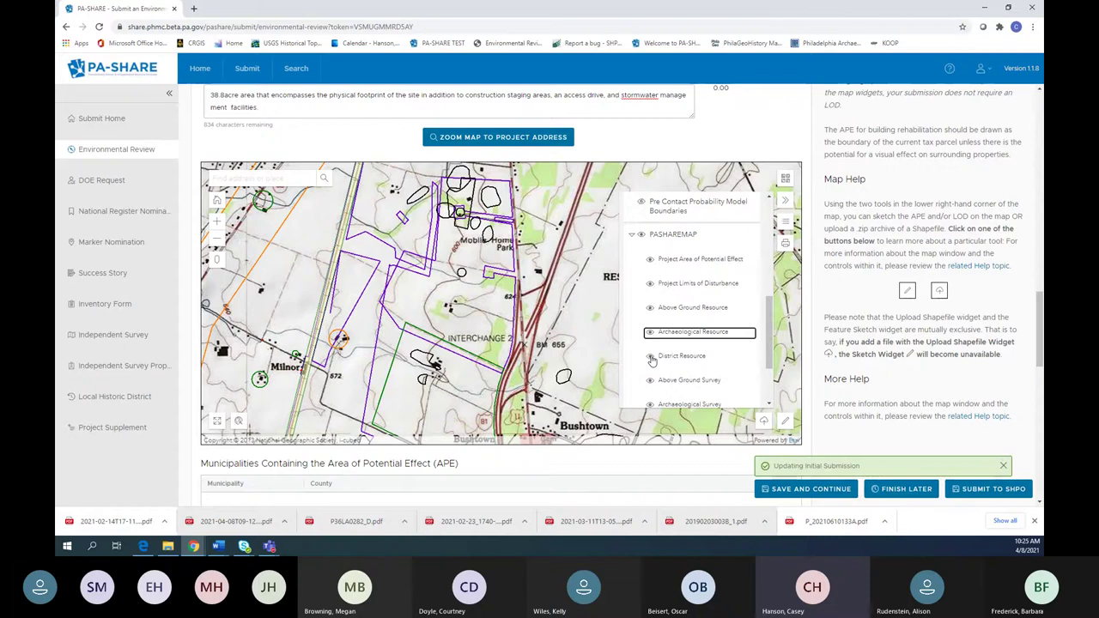
# Preview the PA Soils and PA Physiographic Zones overlays, identify a physiographic section, then turn both off.
pyautogui.scroll(-2, 734, 352)
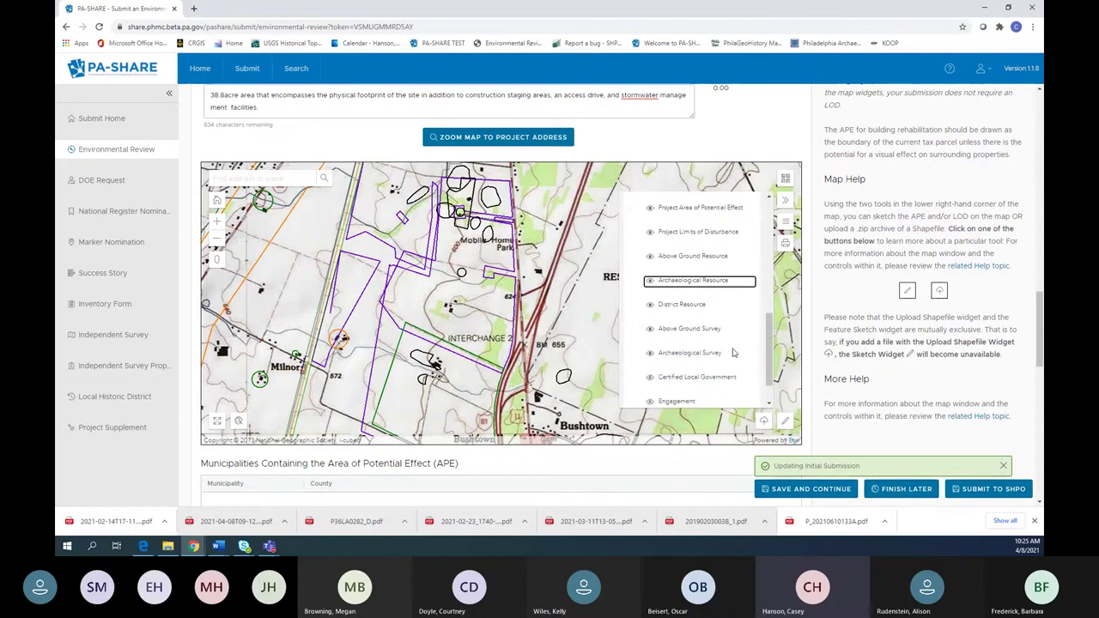
pyautogui.scroll(5, 734, 352)
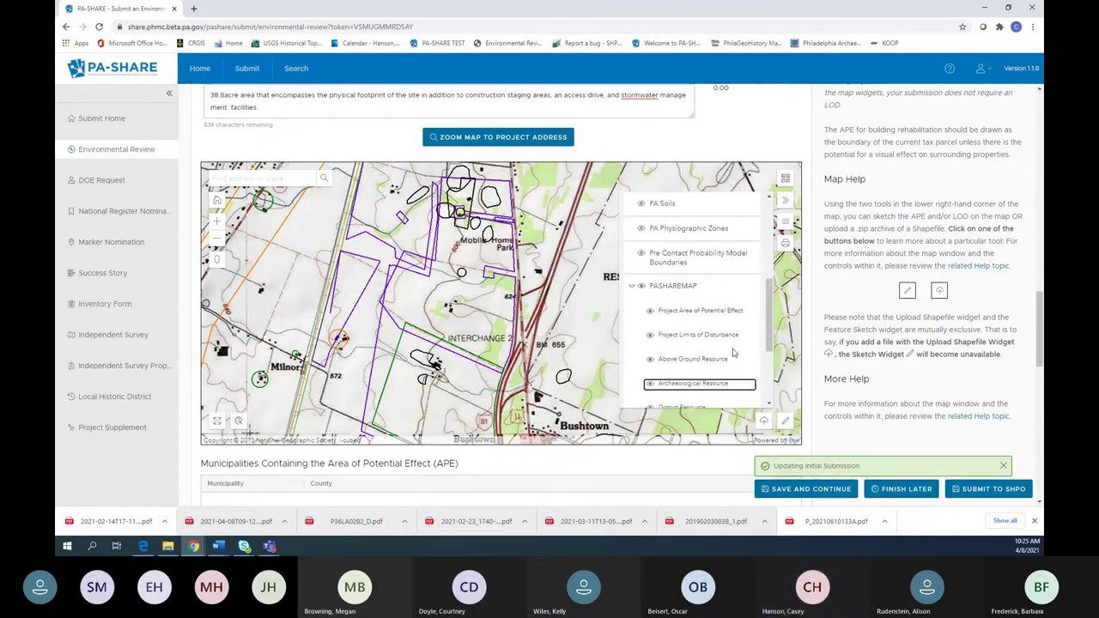
pyautogui.scroll(2, 645, 297)
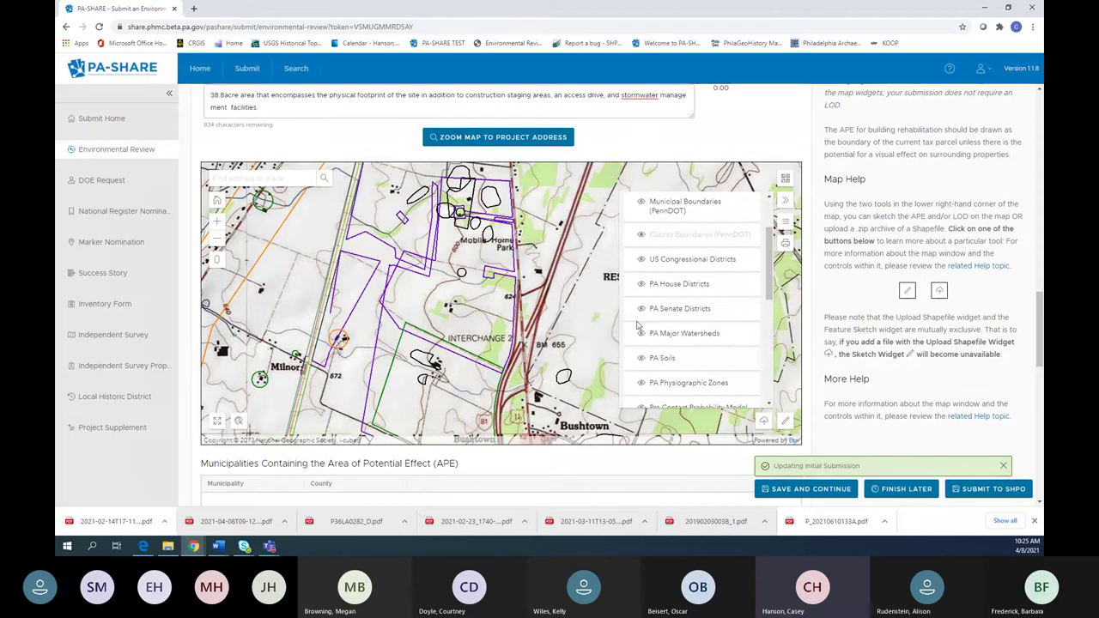
pyautogui.click(641, 360)
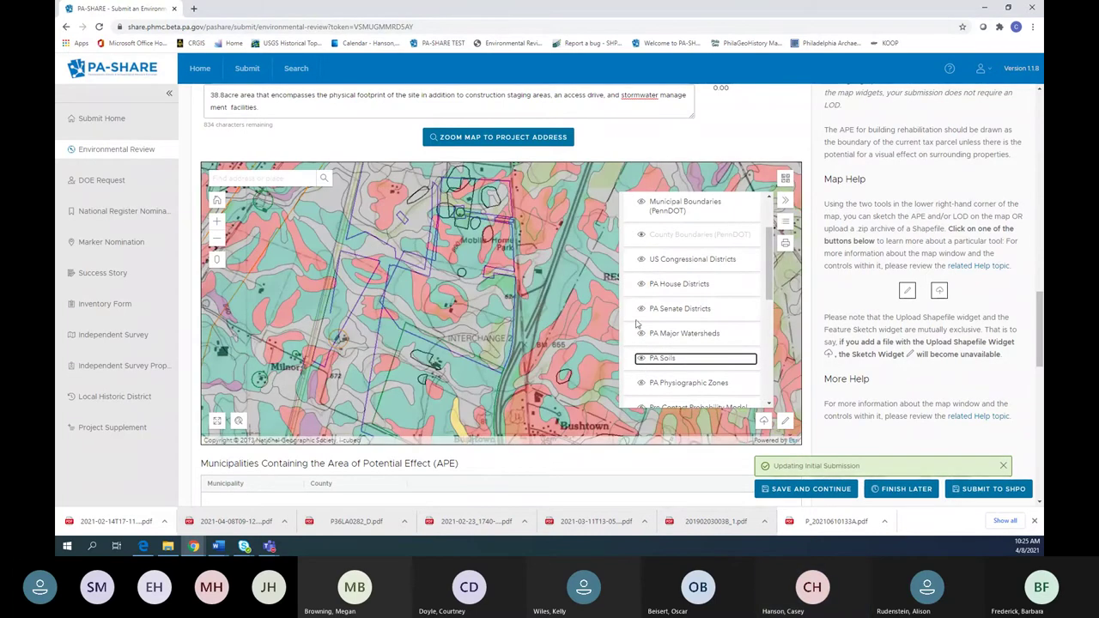
pyautogui.click(649, 365)
pyautogui.click(645, 386)
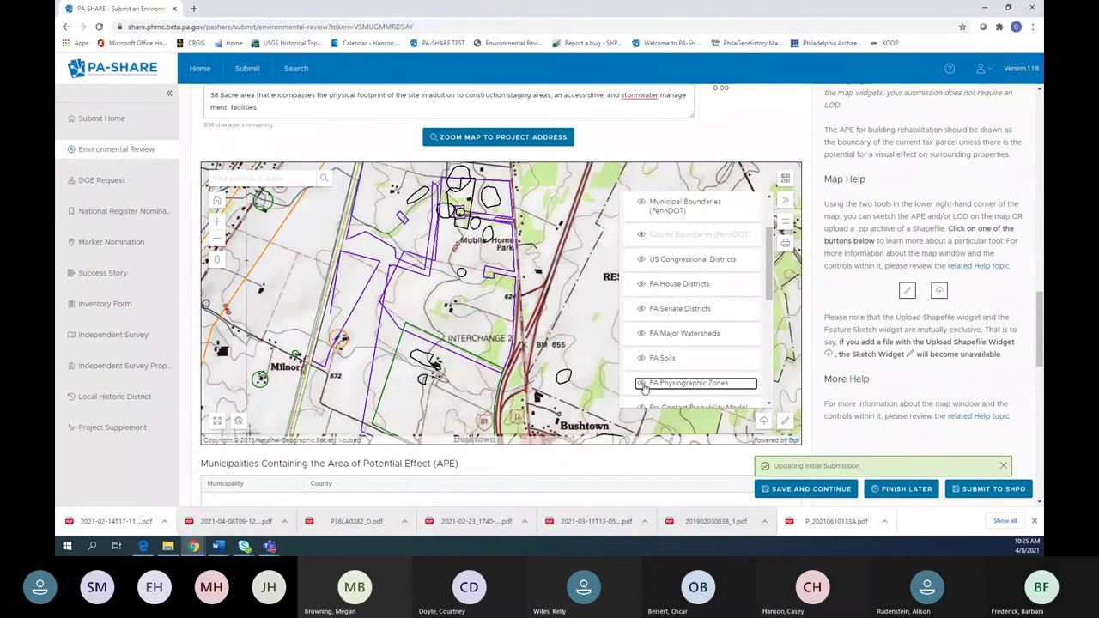
pyautogui.click(445, 335)
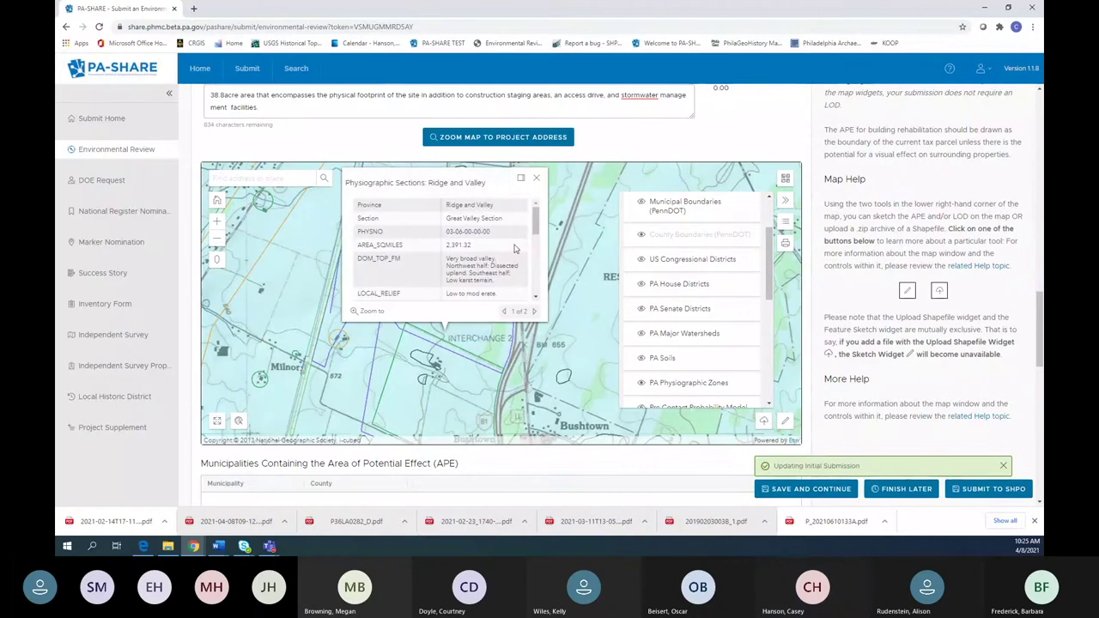
pyautogui.moveTo(537, 225); pyautogui.dragTo(539, 268)
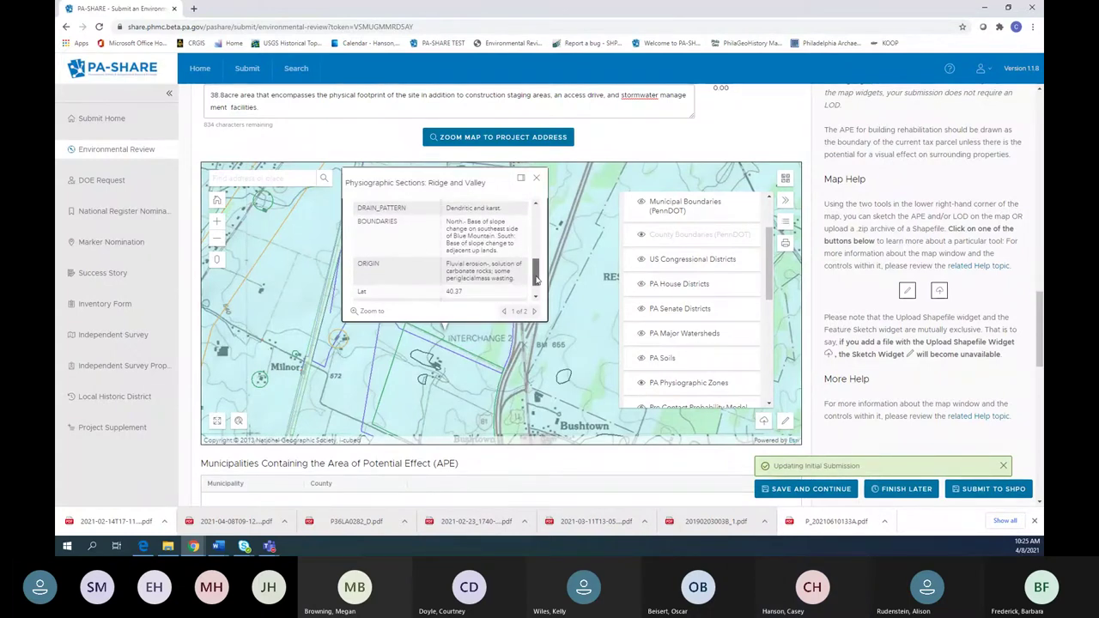
pyautogui.click(536, 178)
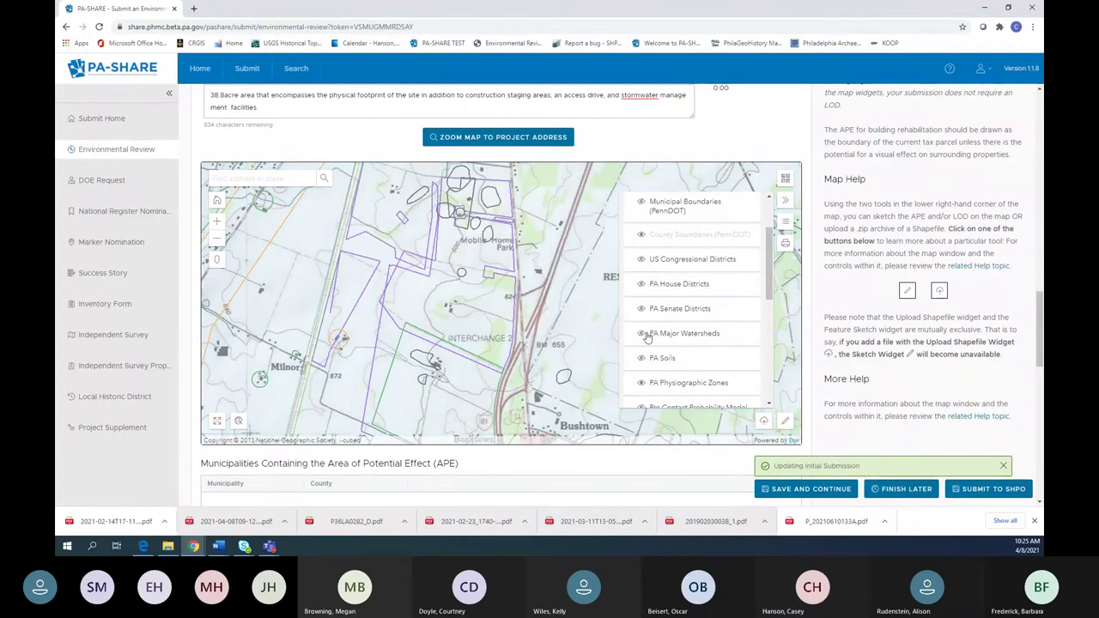
pyautogui.scroll(-2, 680, 333)
pyautogui.scroll(2, 644, 287)
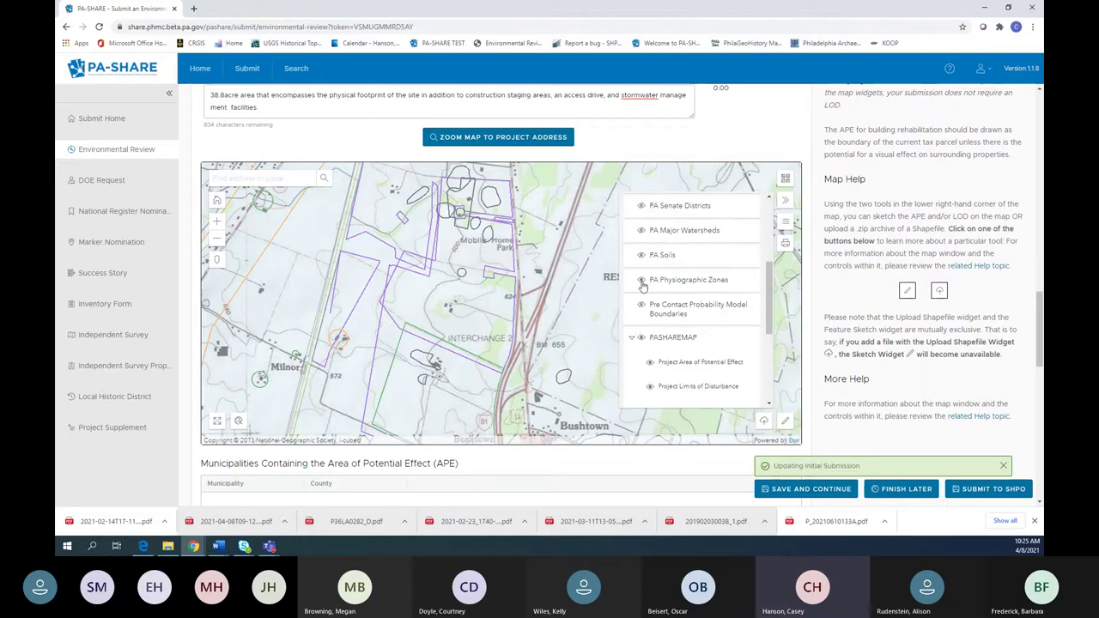
pyautogui.click(641, 332)
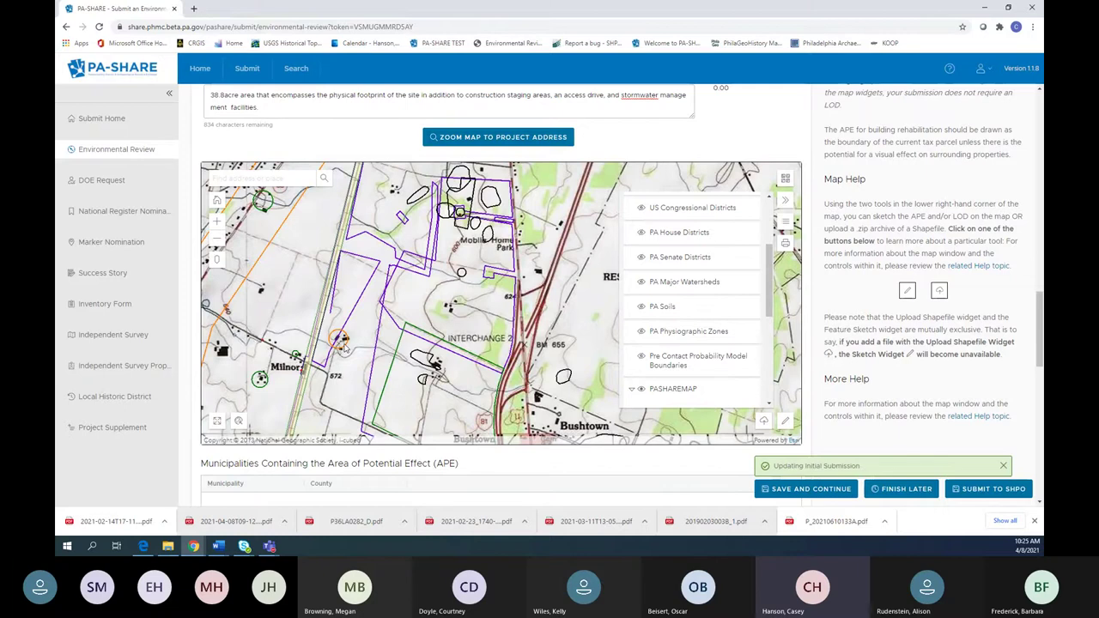
# Identify an archaeological survey, then open the Milnor farm's full resource record in a new tab and return.
pyautogui.click(344, 347)
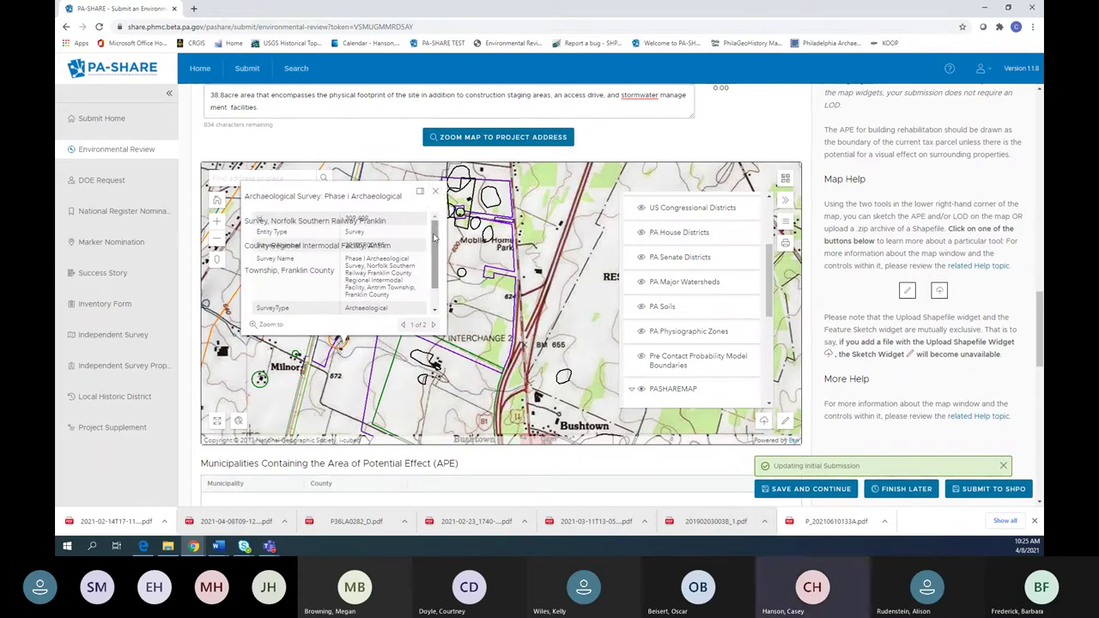
pyautogui.click(436, 191)
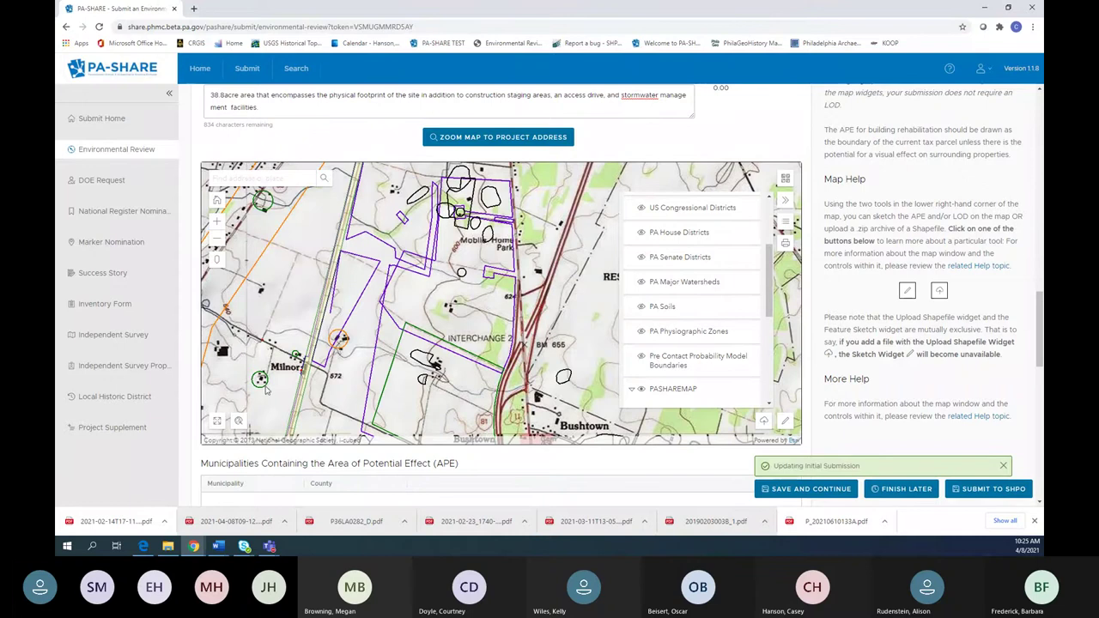
pyautogui.click(261, 383)
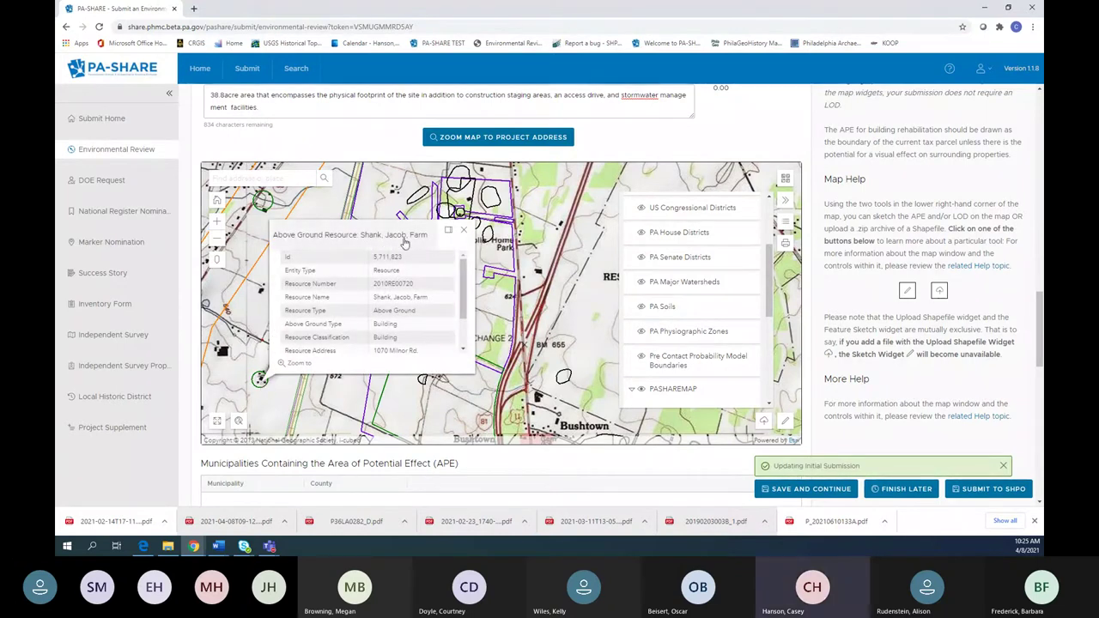
pyautogui.scroll(-1, 468, 275)
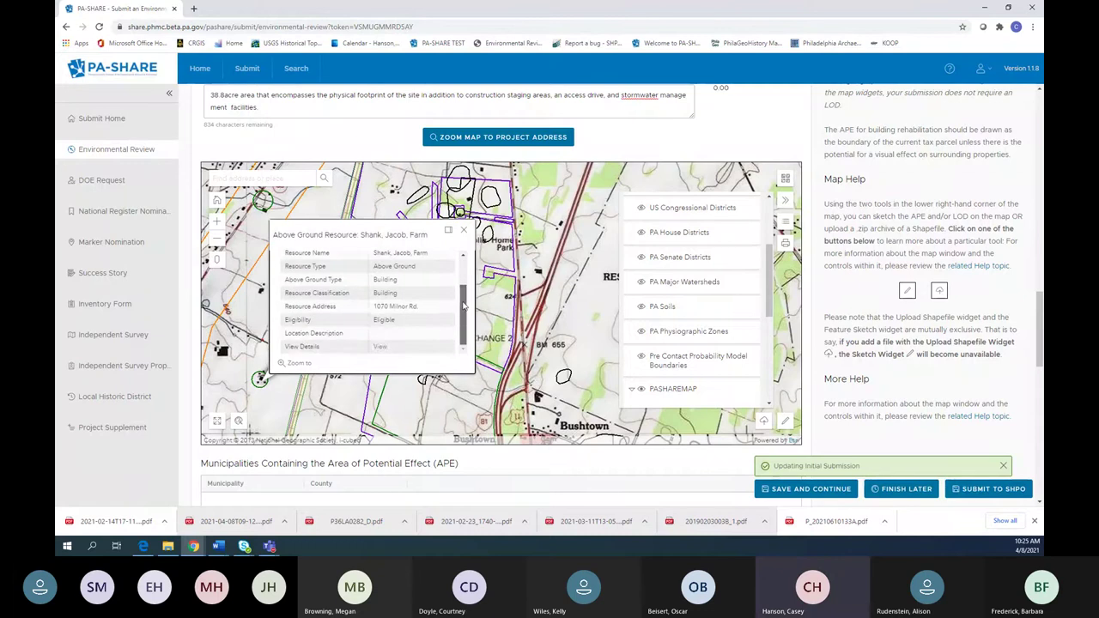
pyautogui.click(379, 349)
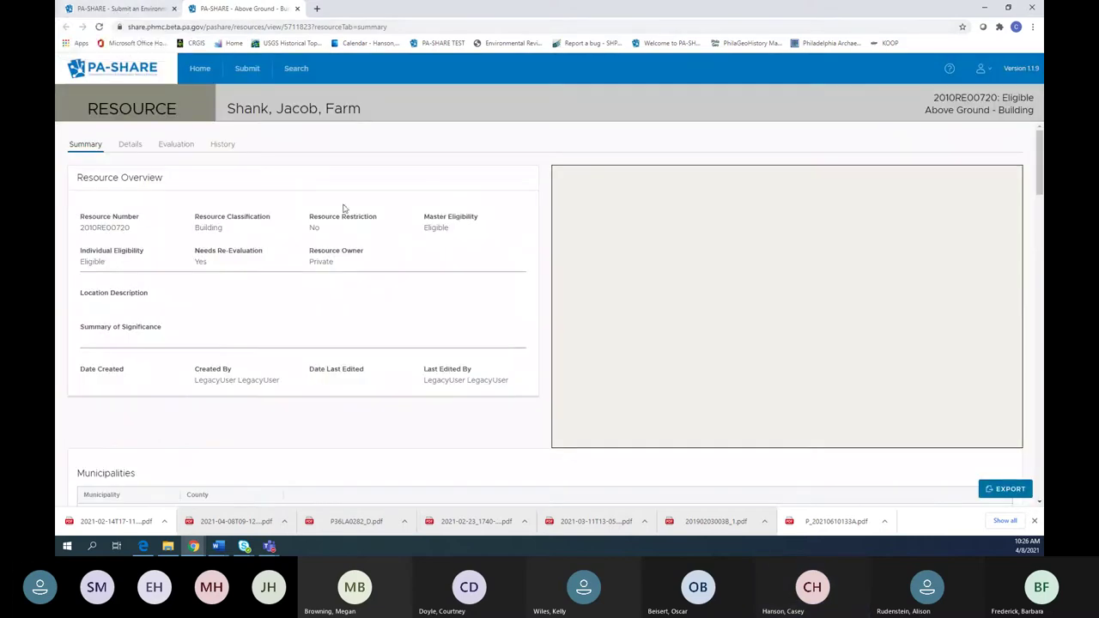
pyautogui.moveTo(115, 251); pyautogui.dragTo(103, 262)
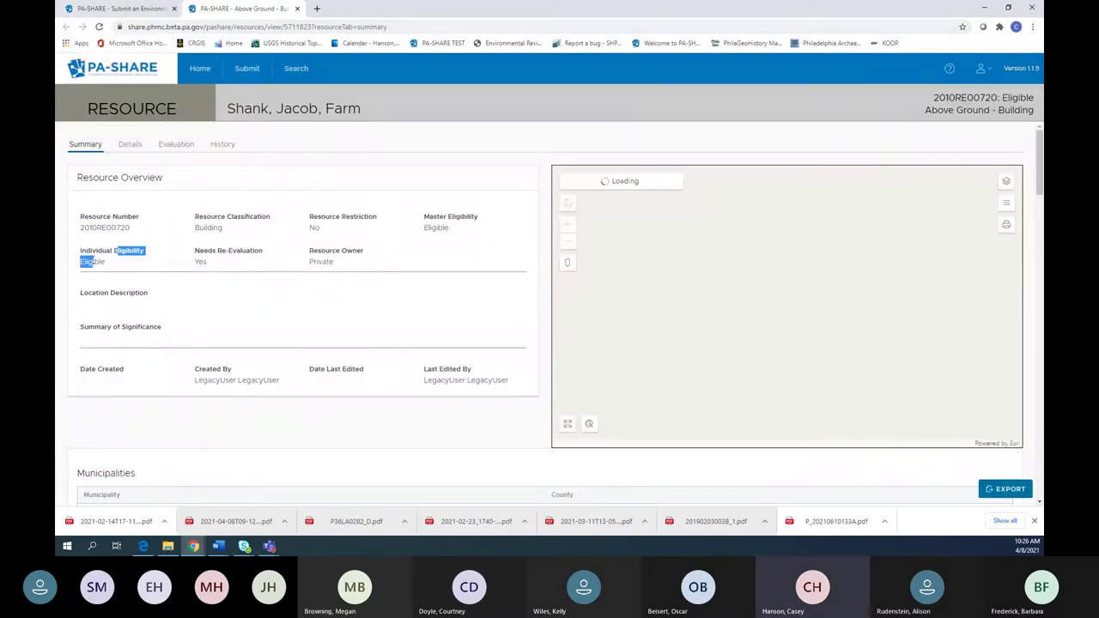
pyautogui.click(123, 15)
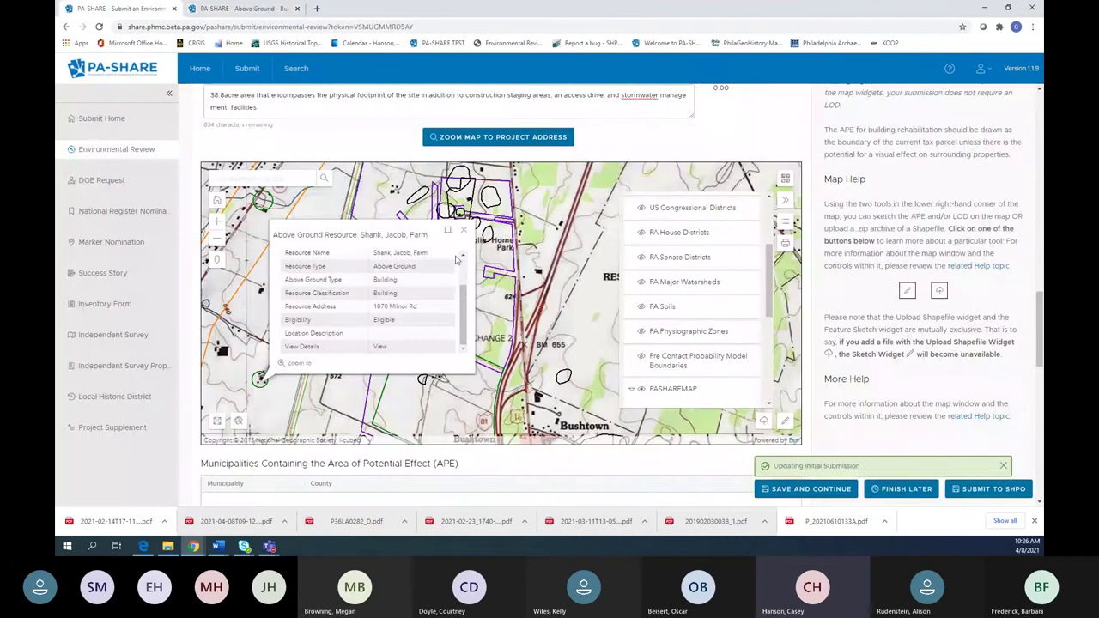
pyautogui.click(784, 202)
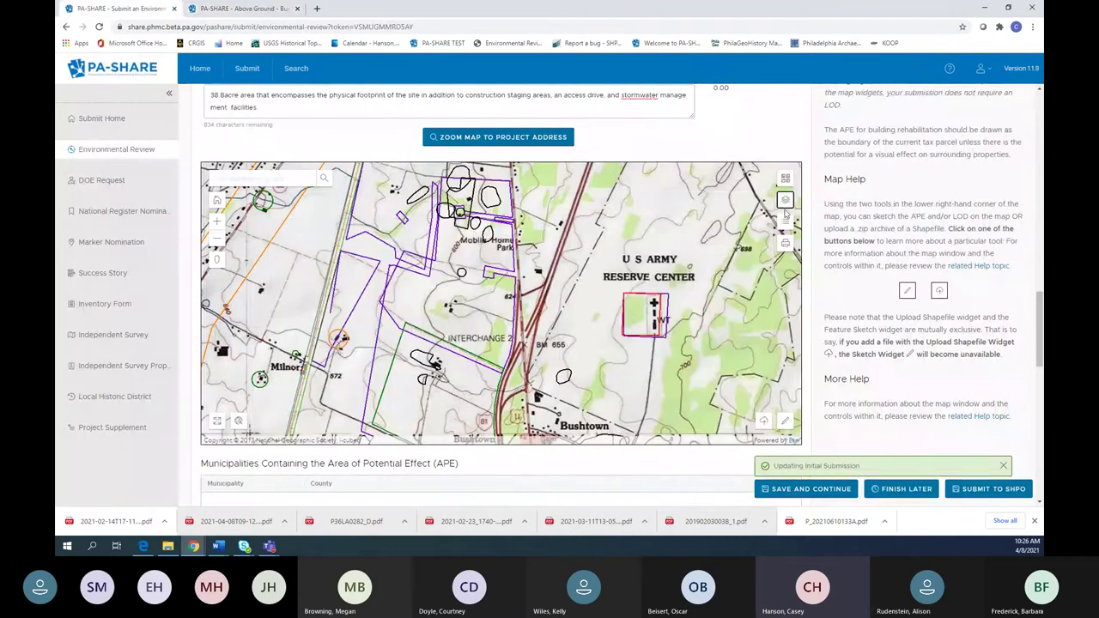
pyautogui.click(785, 222)
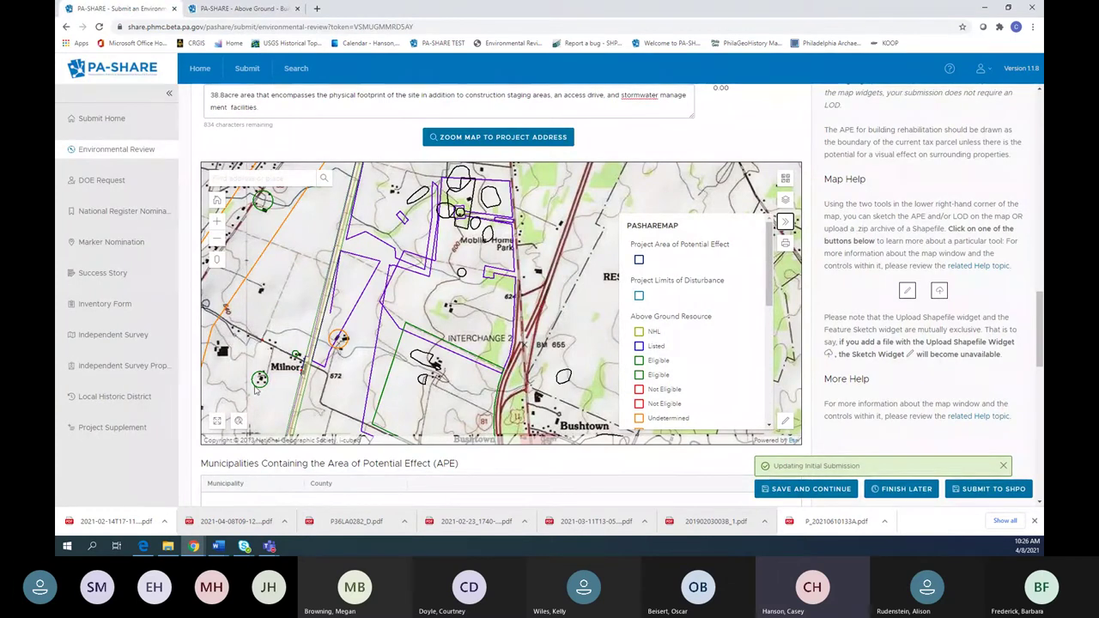
pyautogui.scroll(-1, 657, 374)
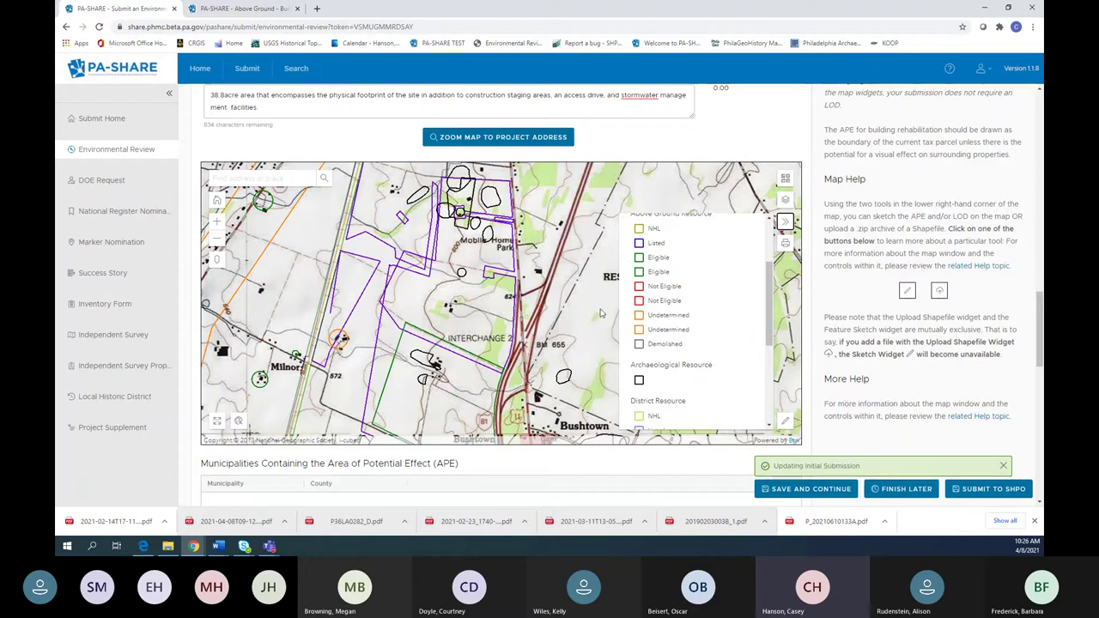
pyautogui.scroll(2, 687, 283)
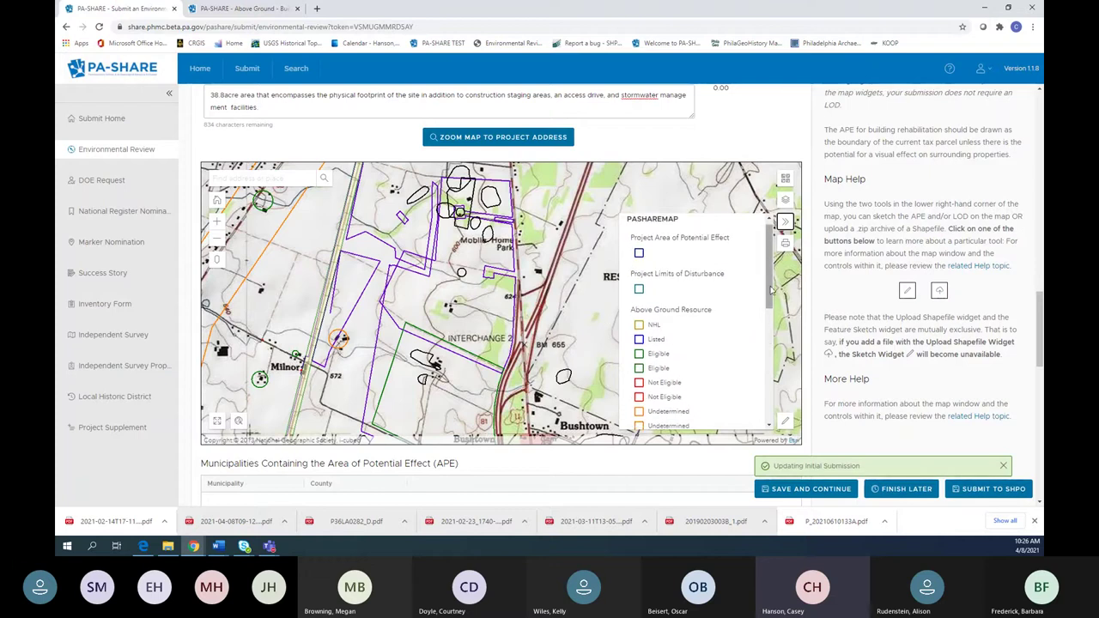
pyautogui.click(785, 221)
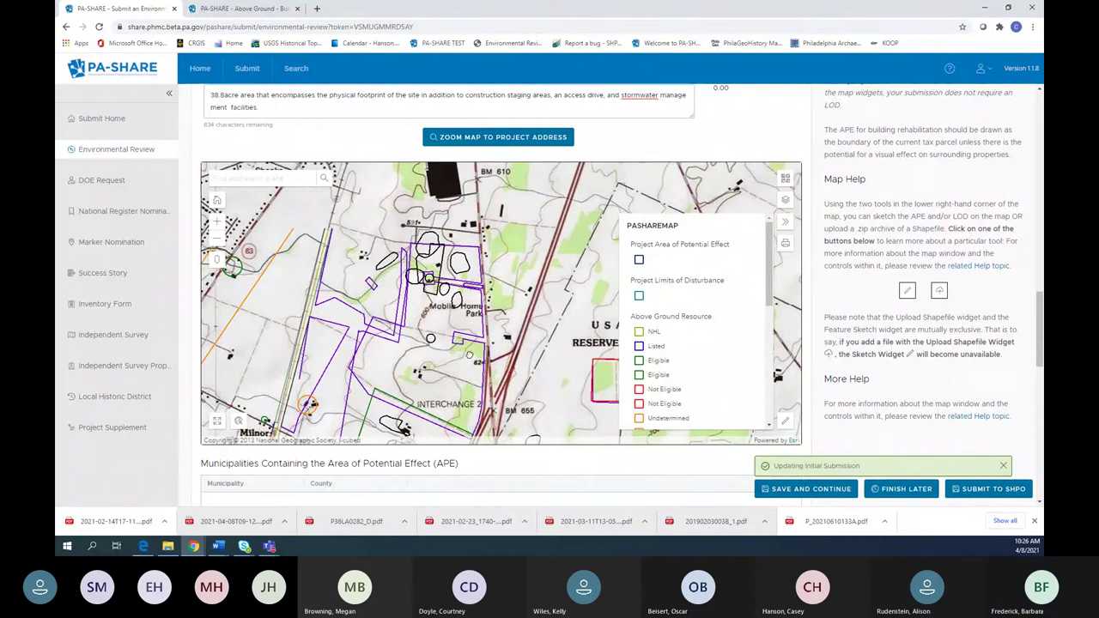
pyautogui.click(785, 222)
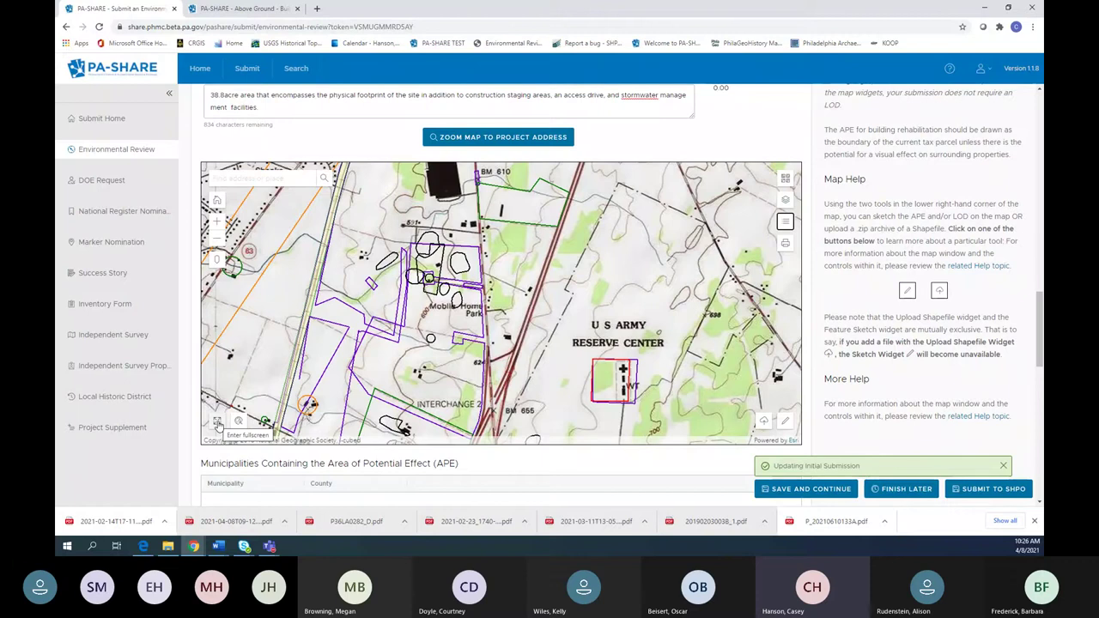
# Switch the project map to fullscreen with the Enter fullscreen button.
pyautogui.click(218, 423)
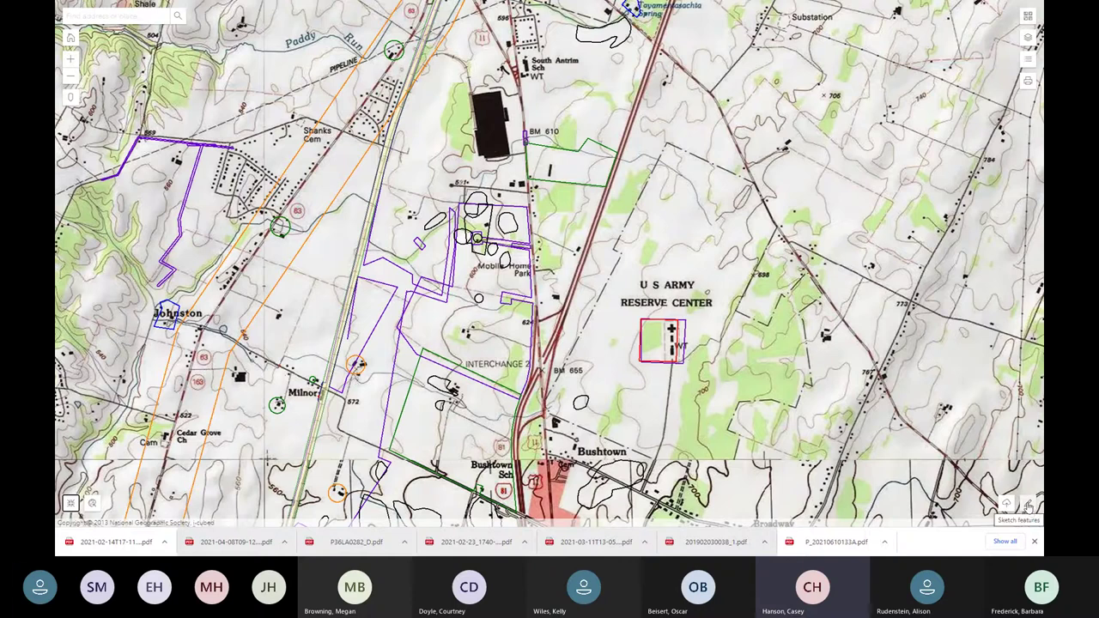
# Sketch the APE polygon beside Mobile Home Park with the polygon tool, then move to the LOD tab.
pyautogui.click(1028, 505)
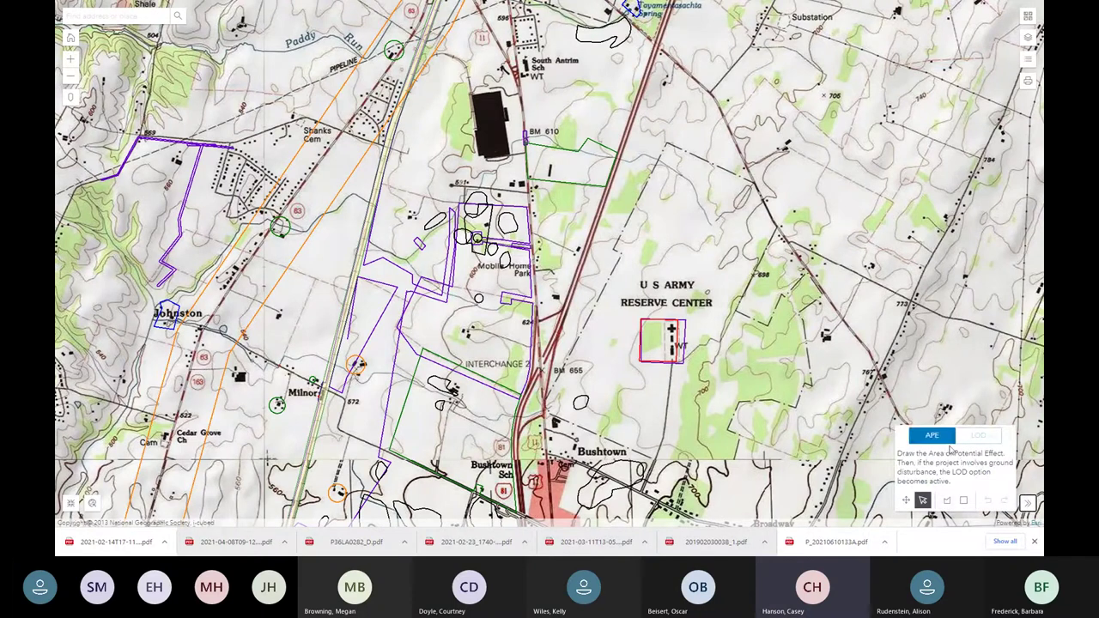
pyautogui.click(932, 438)
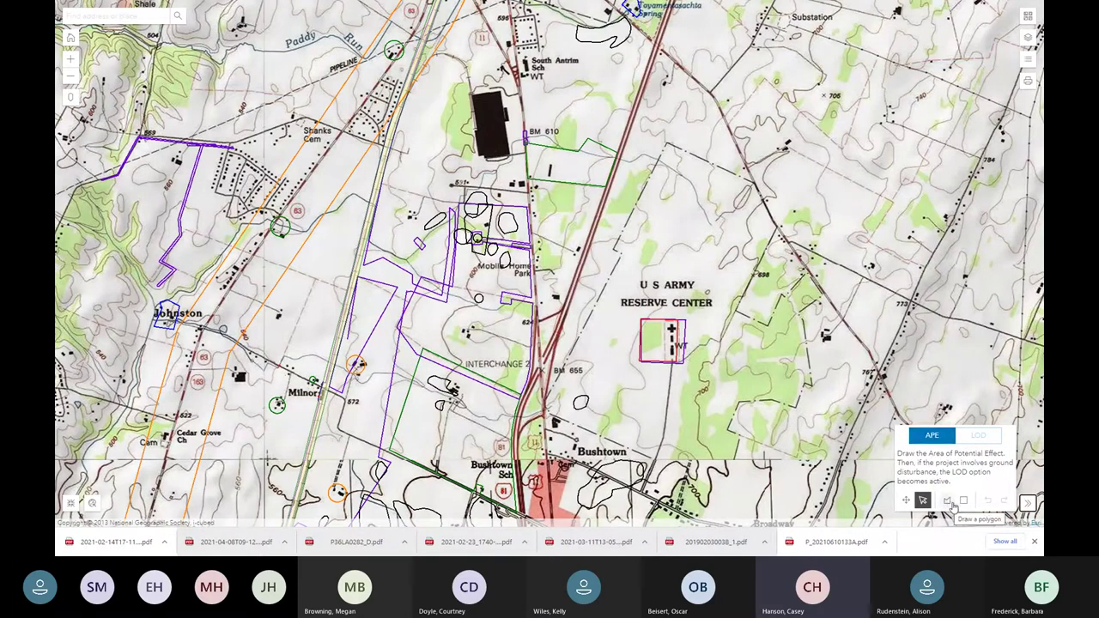
pyautogui.click(947, 502)
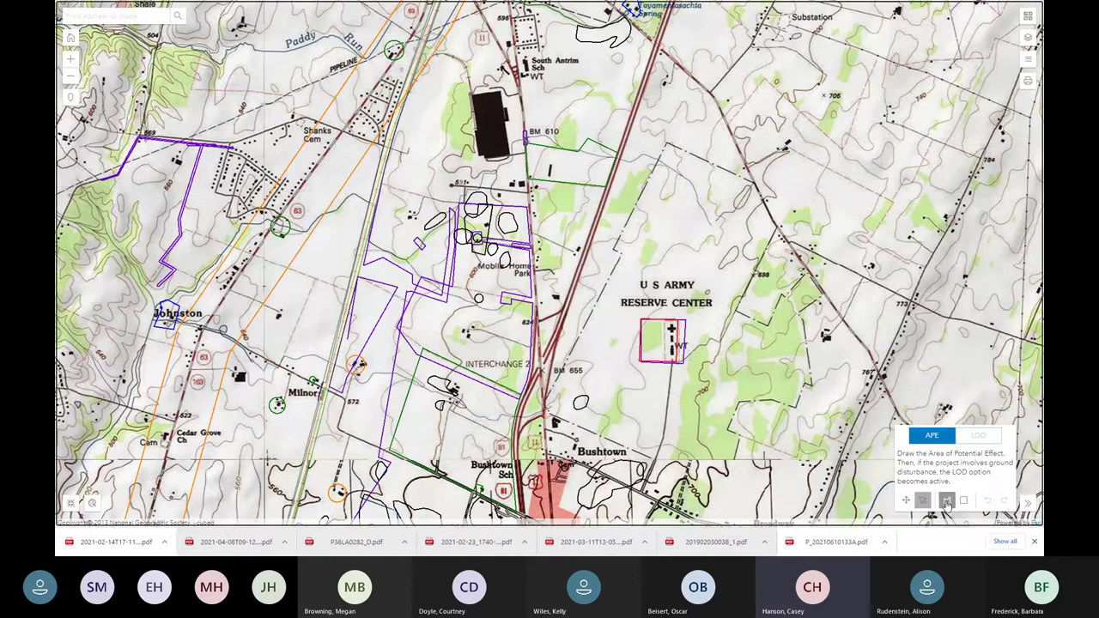
pyautogui.click(947, 503)
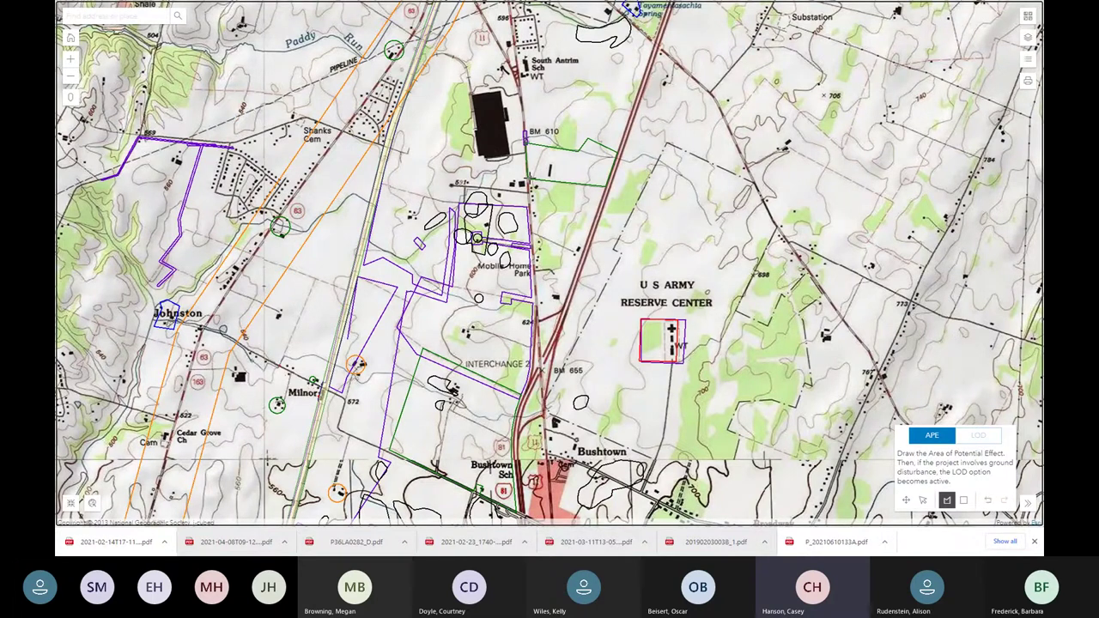
pyautogui.click(528, 178)
pyautogui.click(605, 186)
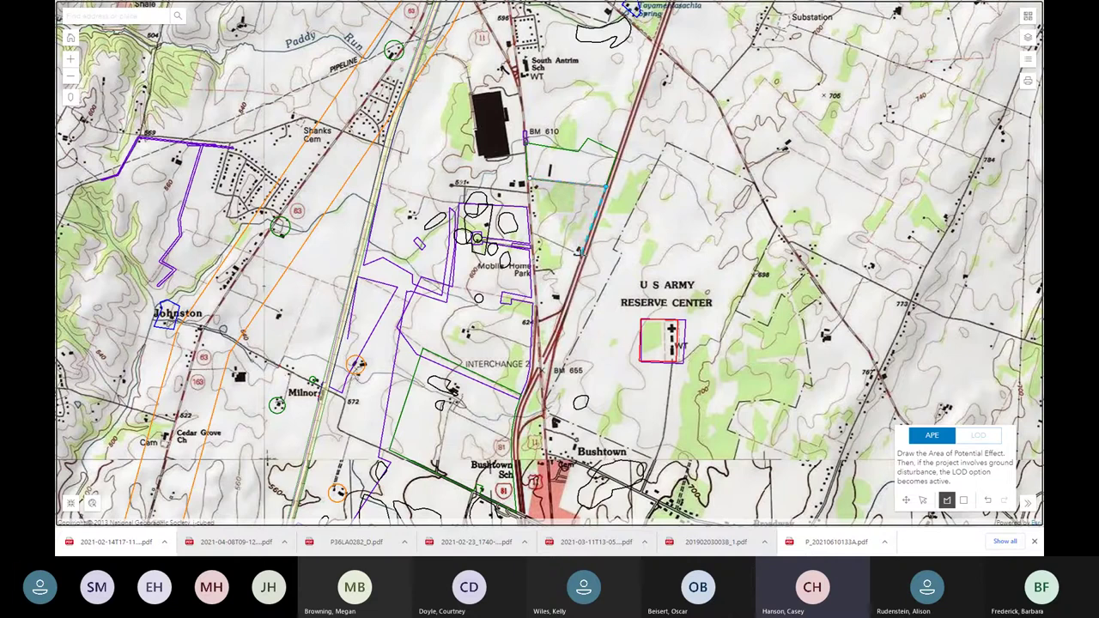
pyautogui.click(581, 250)
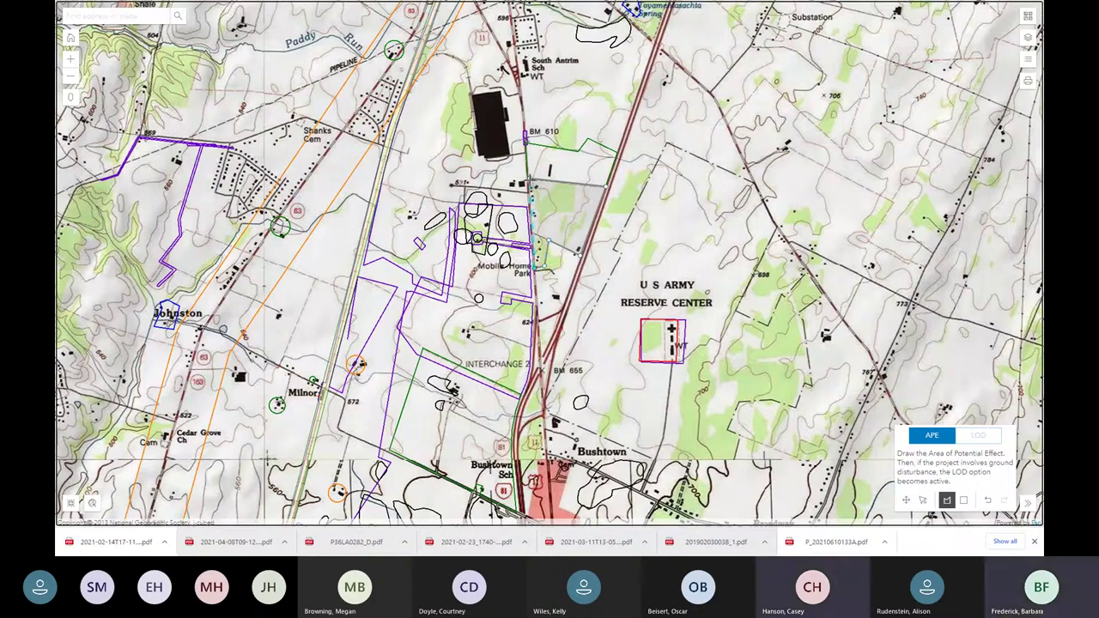
pyautogui.doubleClick(531, 184)
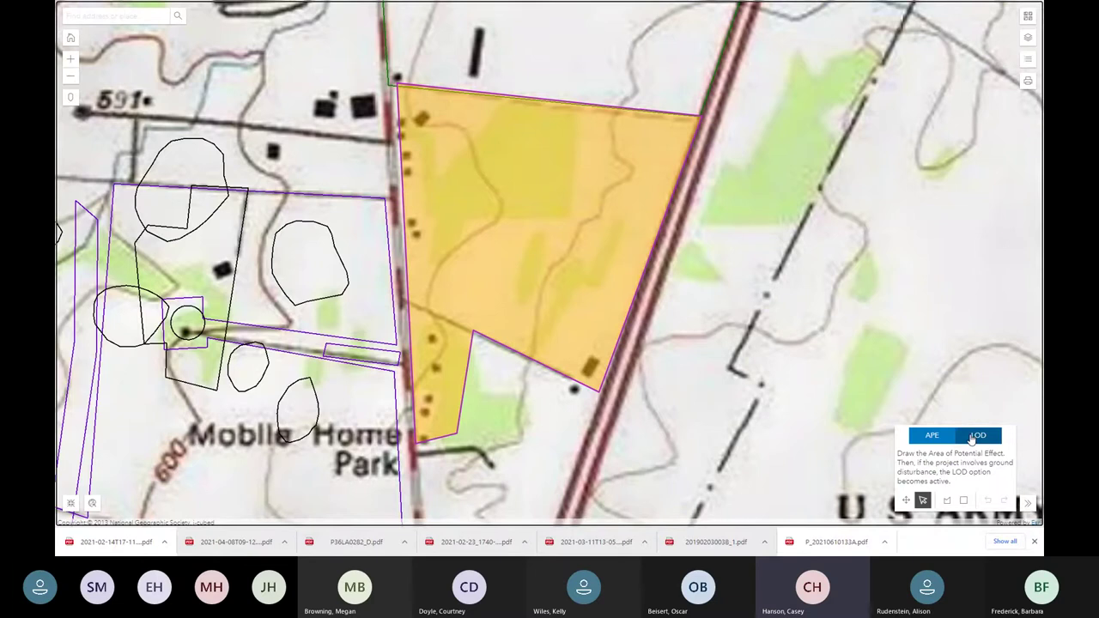
pyautogui.click(974, 436)
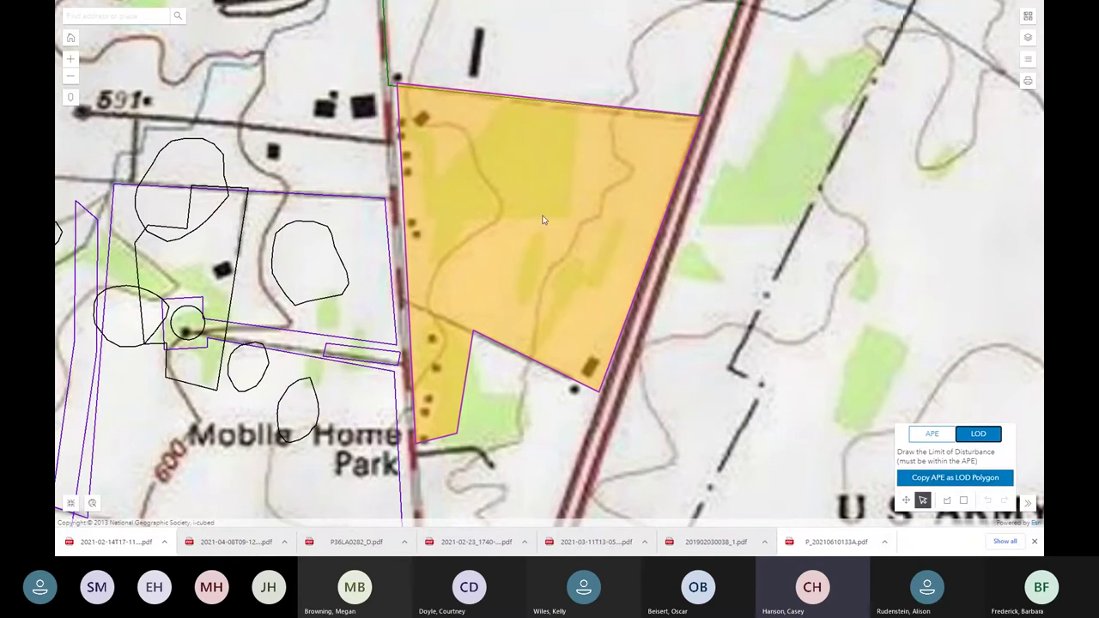
# Draw a square LOD polygon near the APE's north edge.
pyautogui.click(947, 501)
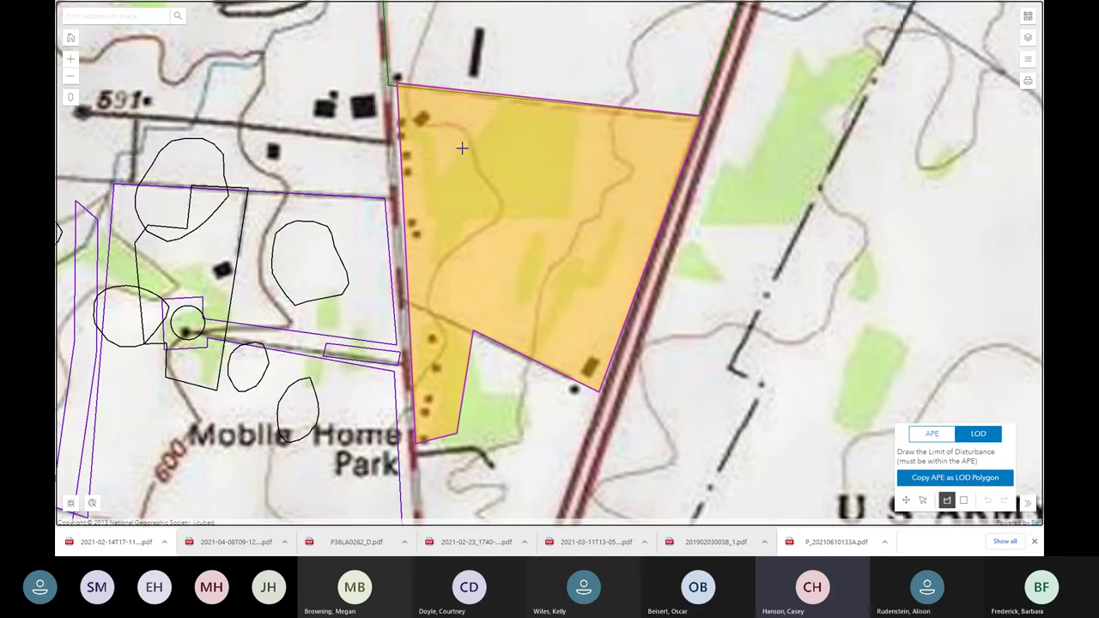
pyautogui.click(418, 136)
pyautogui.click(420, 194)
pyautogui.click(479, 191)
pyautogui.click(478, 129)
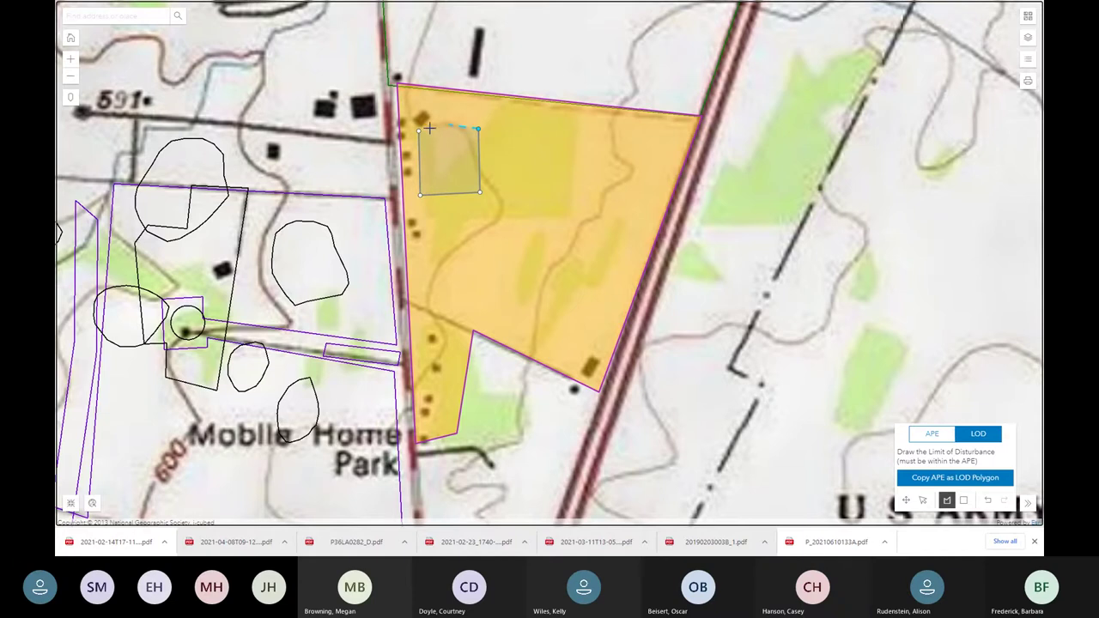
pyautogui.doubleClick(418, 131)
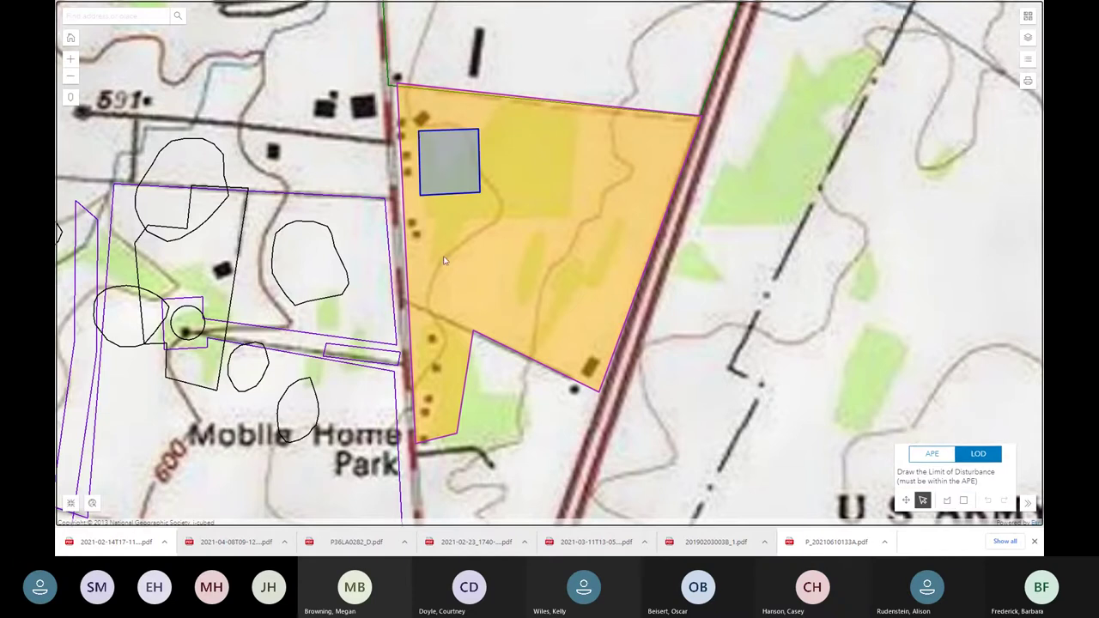
# Draw an L-shaped LOD polygon at the APE's west edge.
pyautogui.click(947, 502)
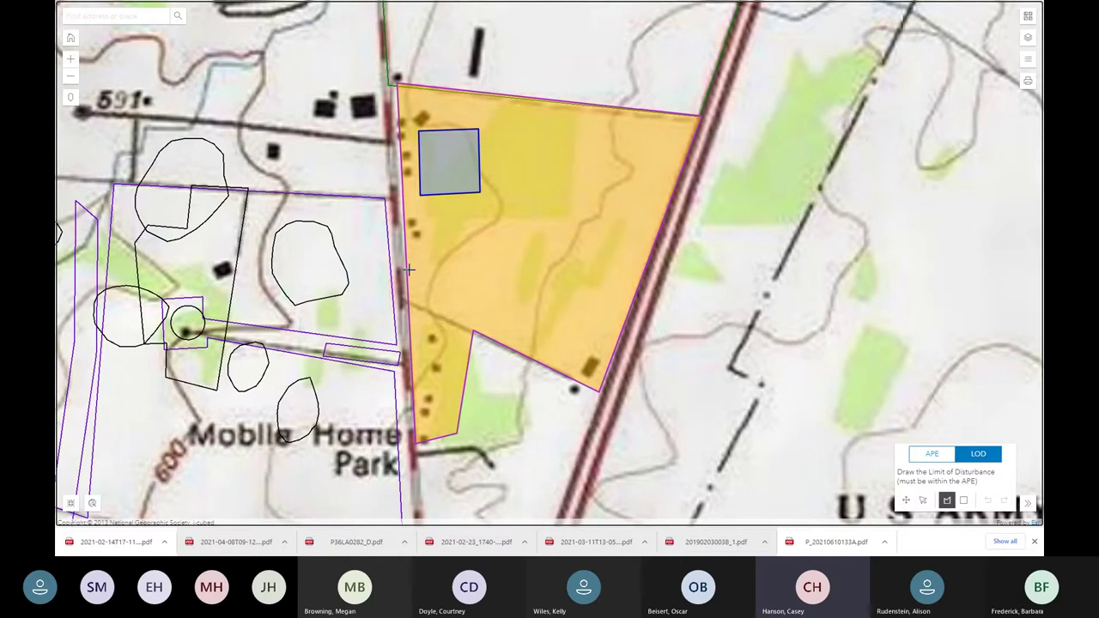
pyautogui.click(409, 270)
pyautogui.click(461, 264)
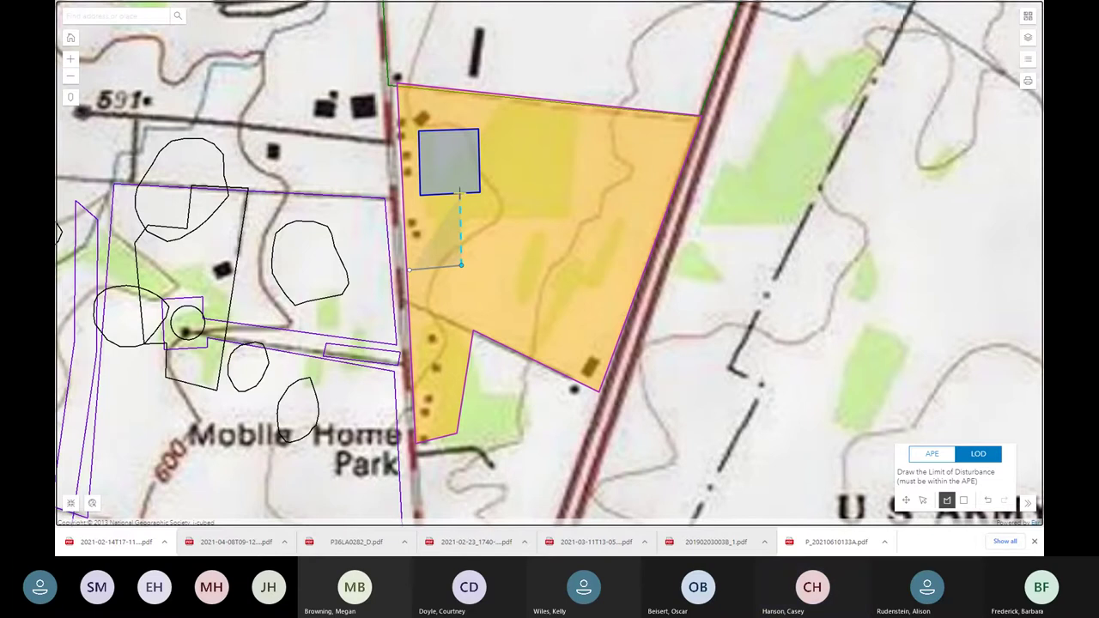
pyautogui.click(460, 194)
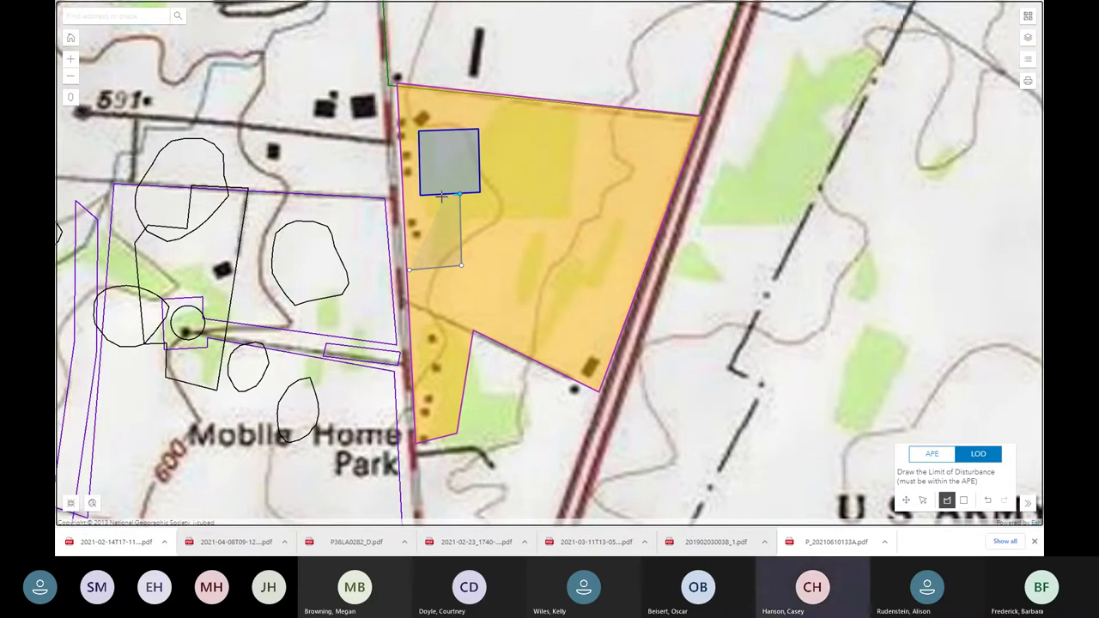
pyautogui.click(442, 196)
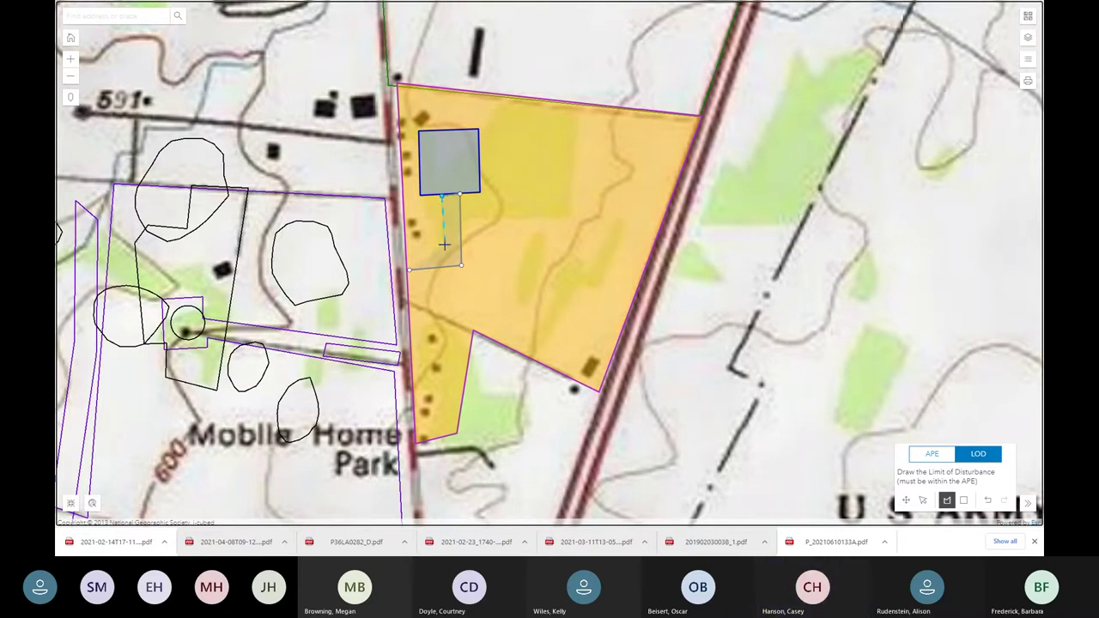
pyautogui.click(444, 245)
pyautogui.doubleClick(409, 262)
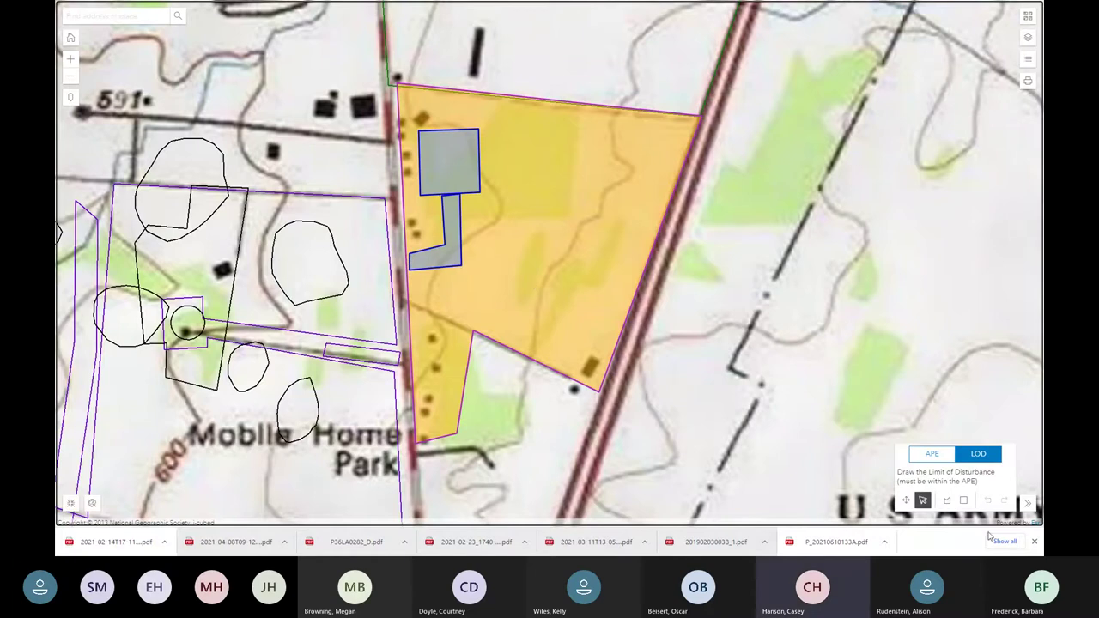
# Draw a third, square LOD polygon in the middle of the APE.
pyautogui.click(946, 502)
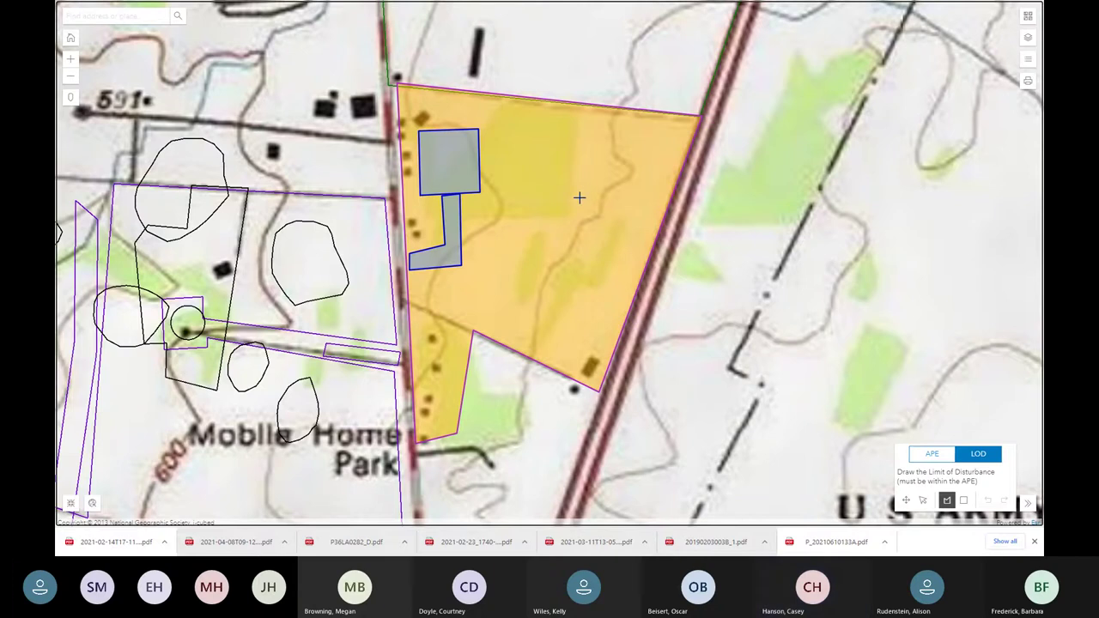
pyautogui.click(525, 219)
pyautogui.click(526, 293)
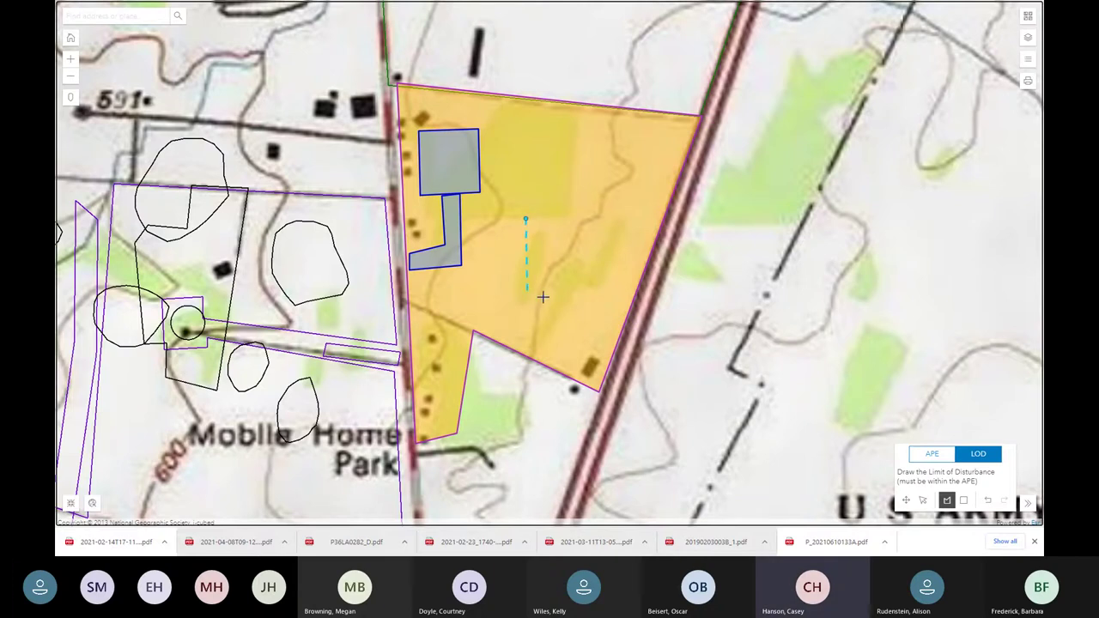
pyautogui.click(596, 291)
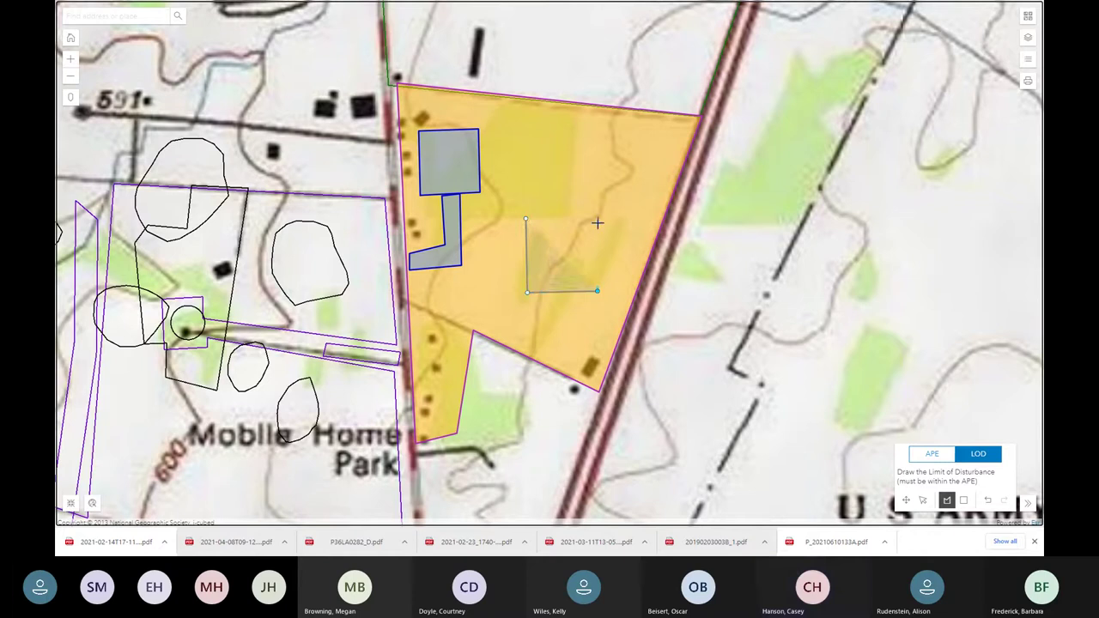
pyautogui.click(525, 220)
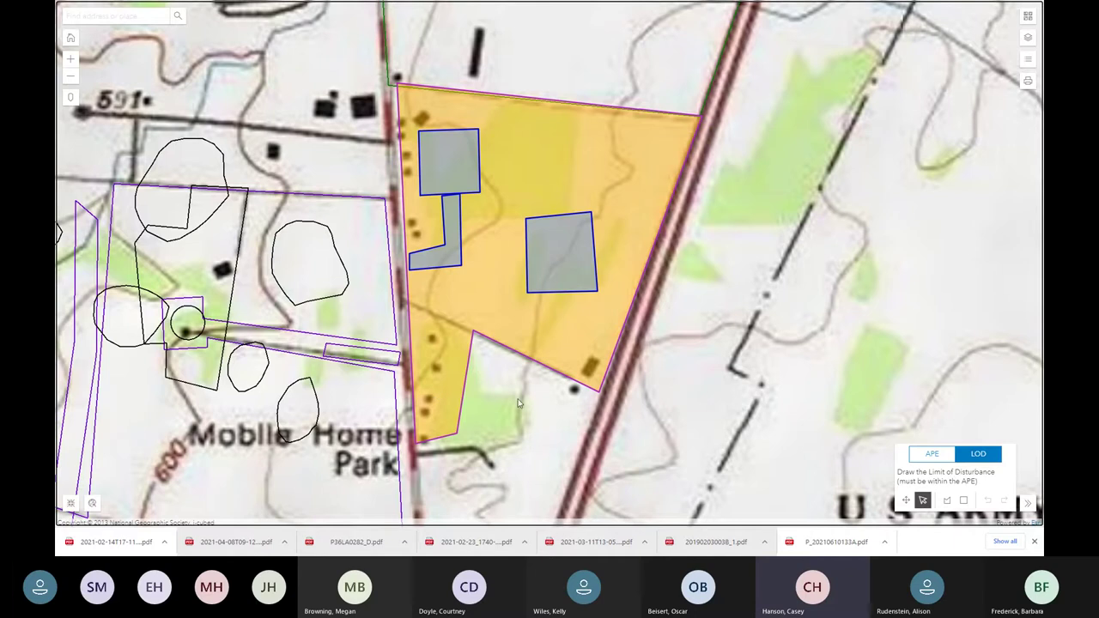
# Start a fourth LOD polygon in the APE's southern lobe.
pyautogui.click(946, 501)
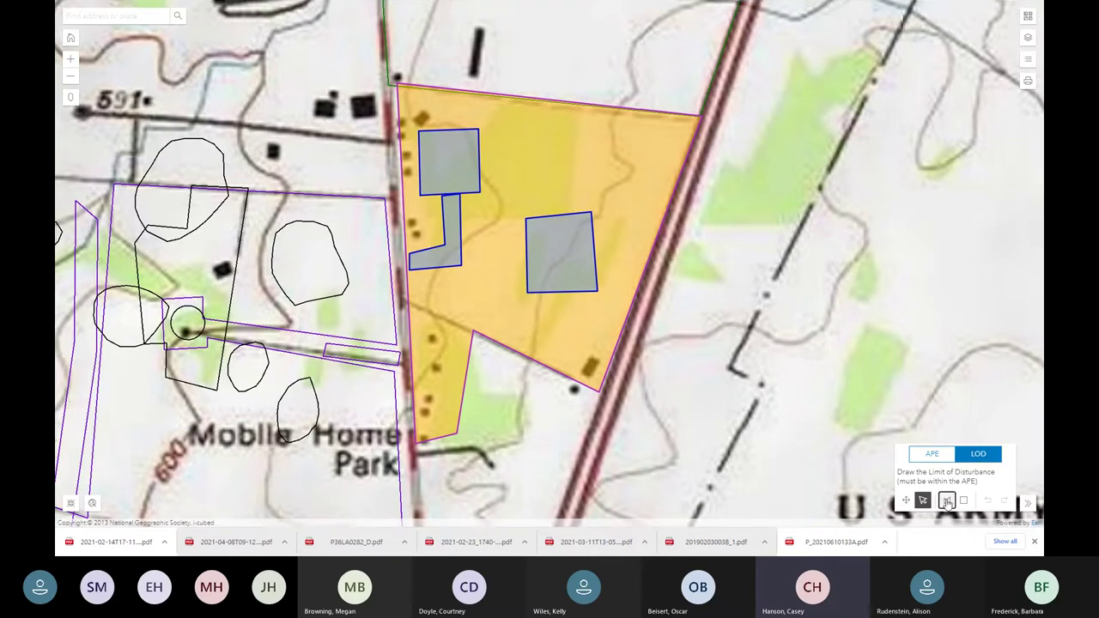
pyautogui.click(451, 352)
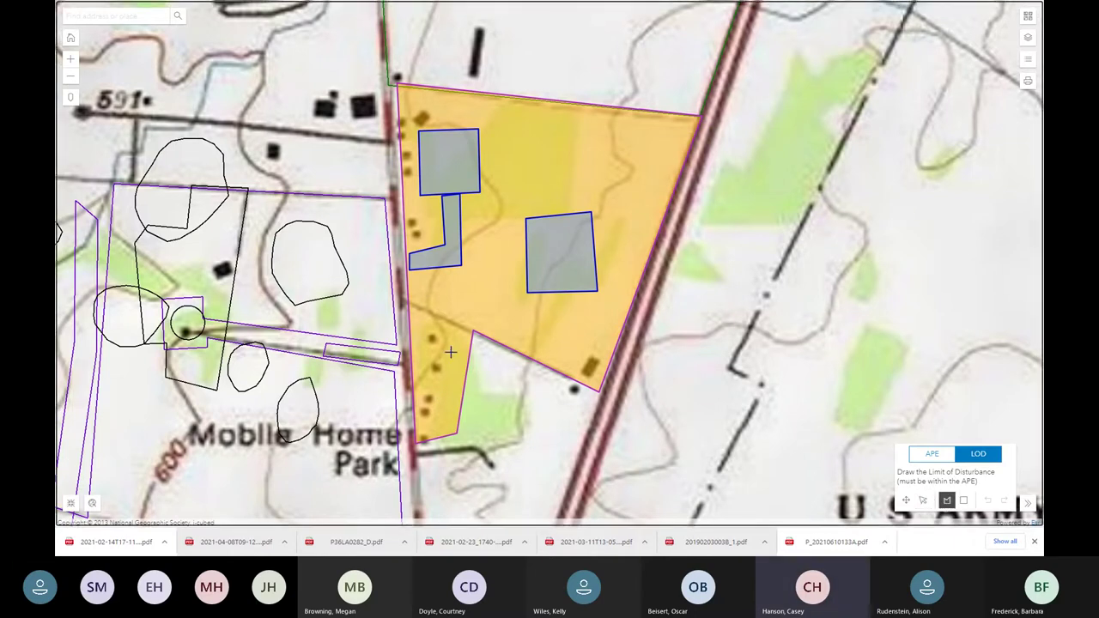
pyautogui.click(498, 365)
pyautogui.click(478, 400)
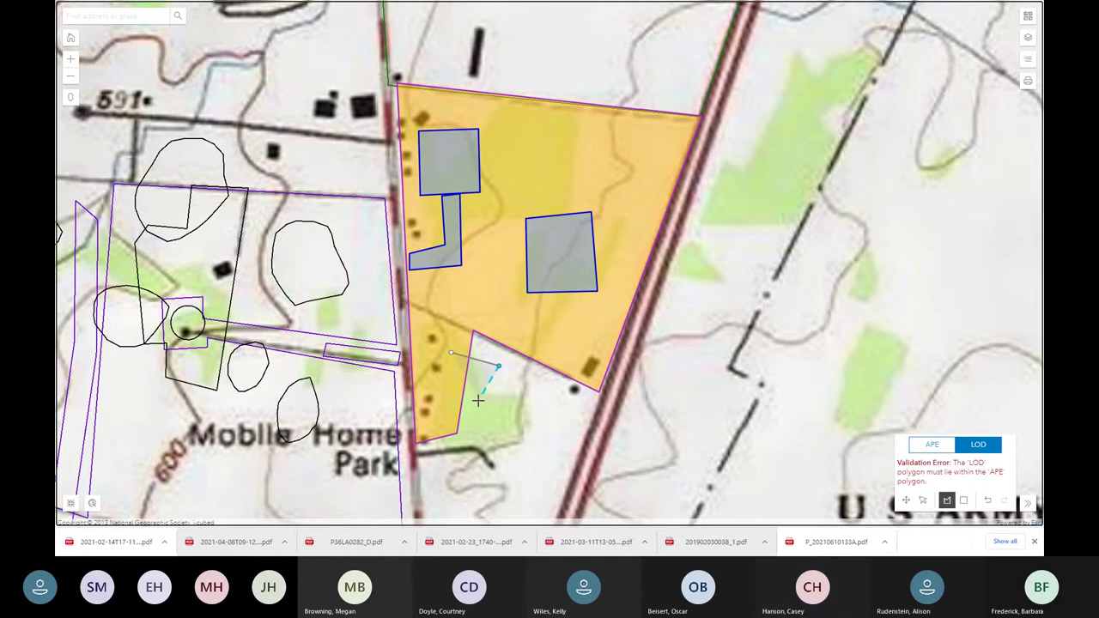
pyautogui.click(450, 395)
# Close the southern LOD, delete the hand-drawn LOD polygons, and copy the APE as the LOD polygon.
pyautogui.click(451, 352)
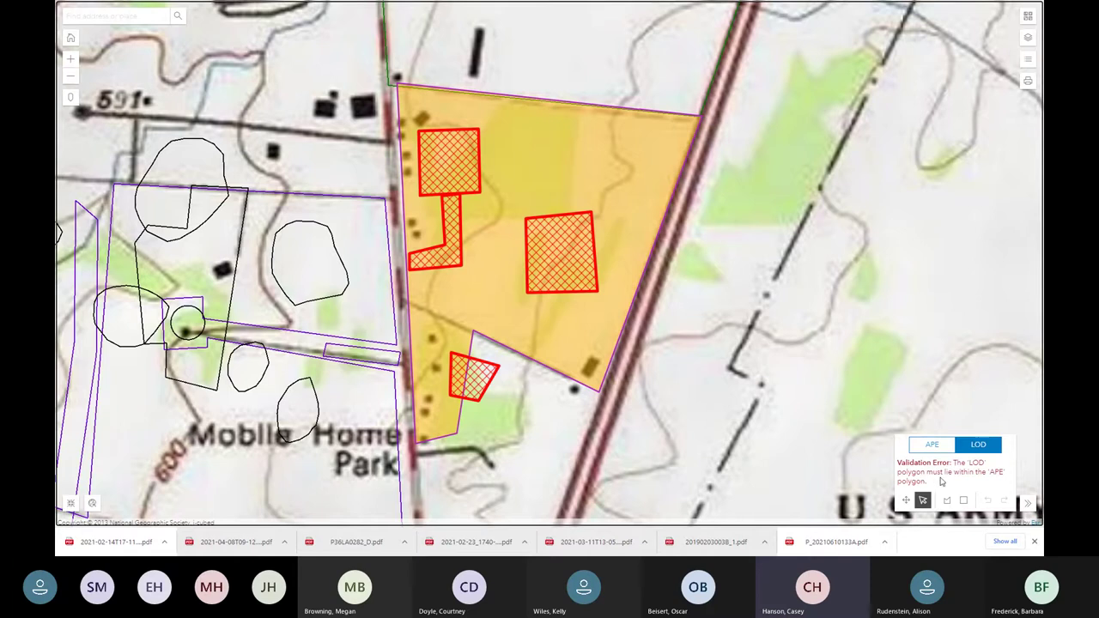
pyautogui.click(471, 387)
pyautogui.click(950, 501)
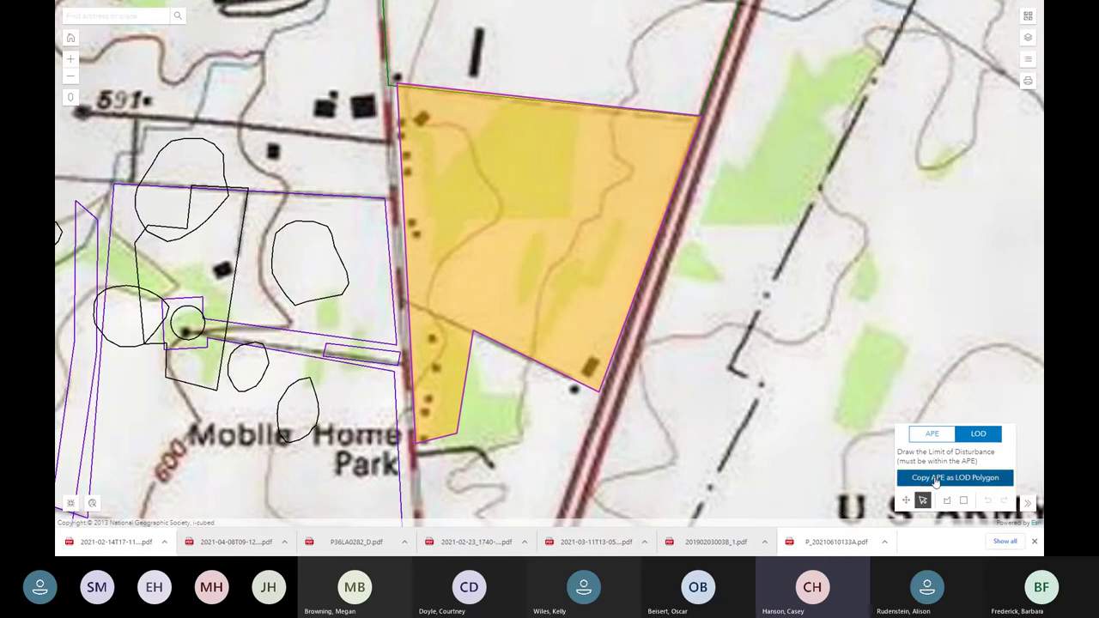
pyautogui.click(936, 479)
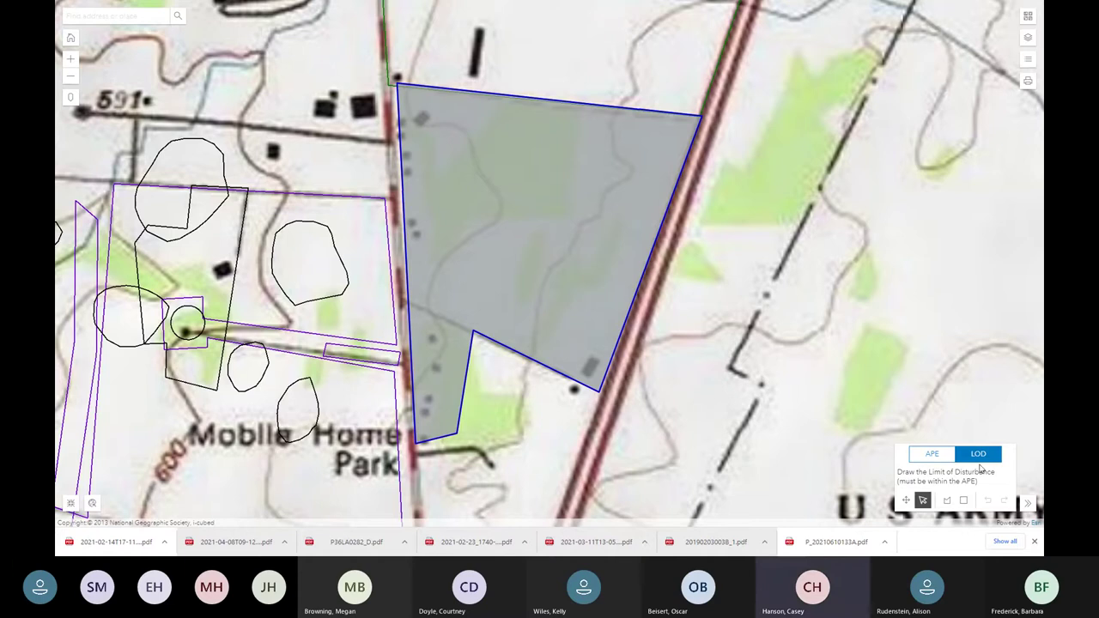
pyautogui.click(1006, 503)
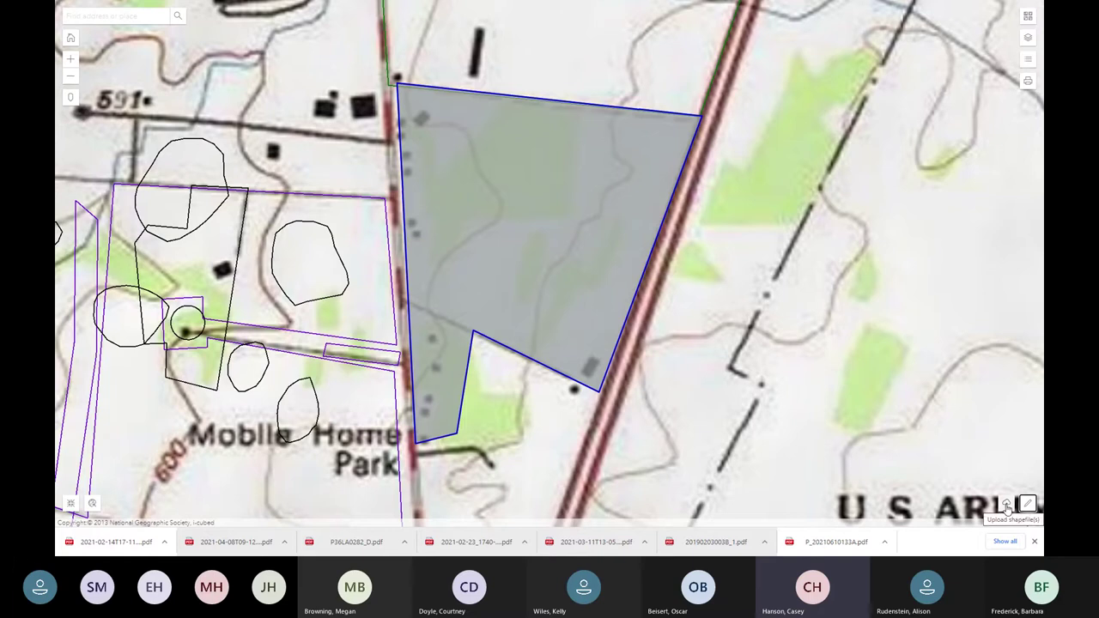
# Upload Point State Park Management Areas.zip from the Desktop 11-3-2020 Shape files folder as the APE shapefile.
pyautogui.click(1007, 507)
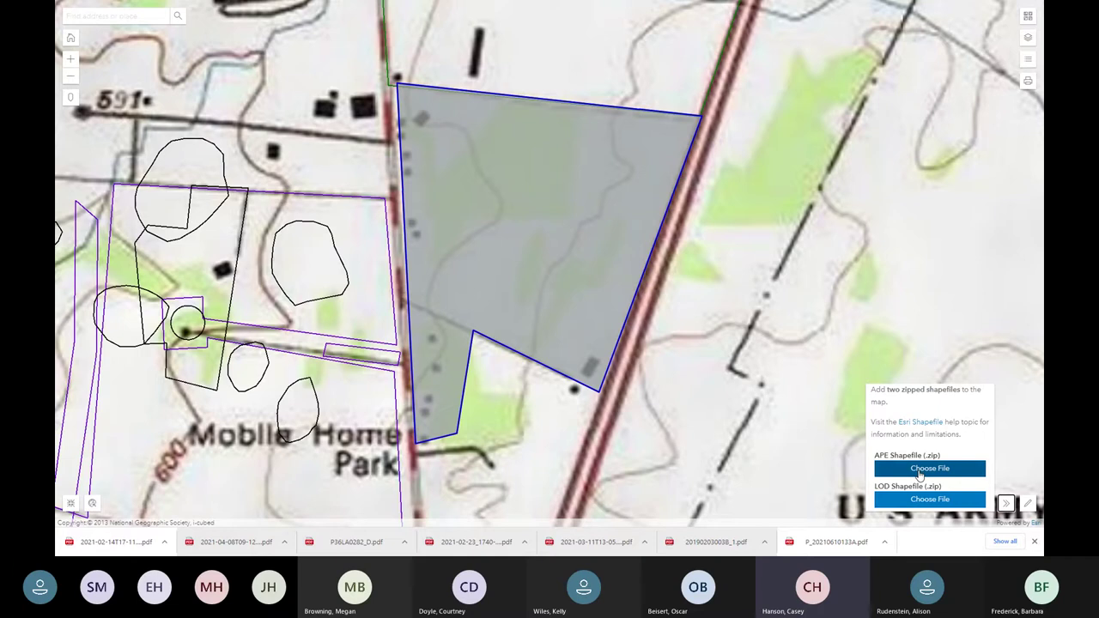
pyautogui.click(919, 471)
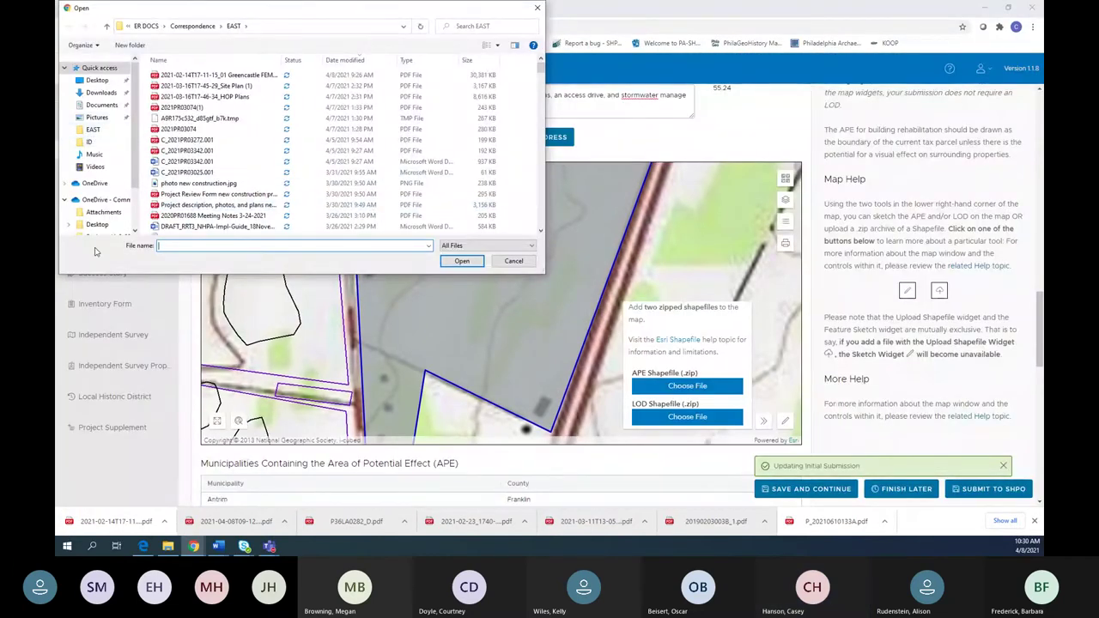
pyautogui.scroll(-2, 108, 198)
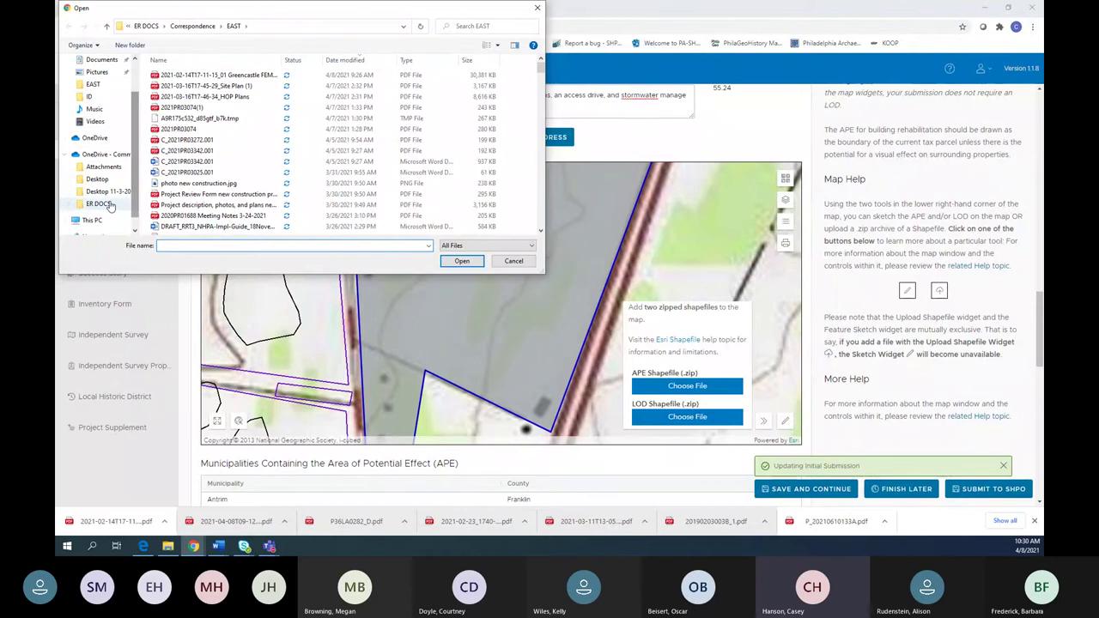
pyautogui.click(107, 191)
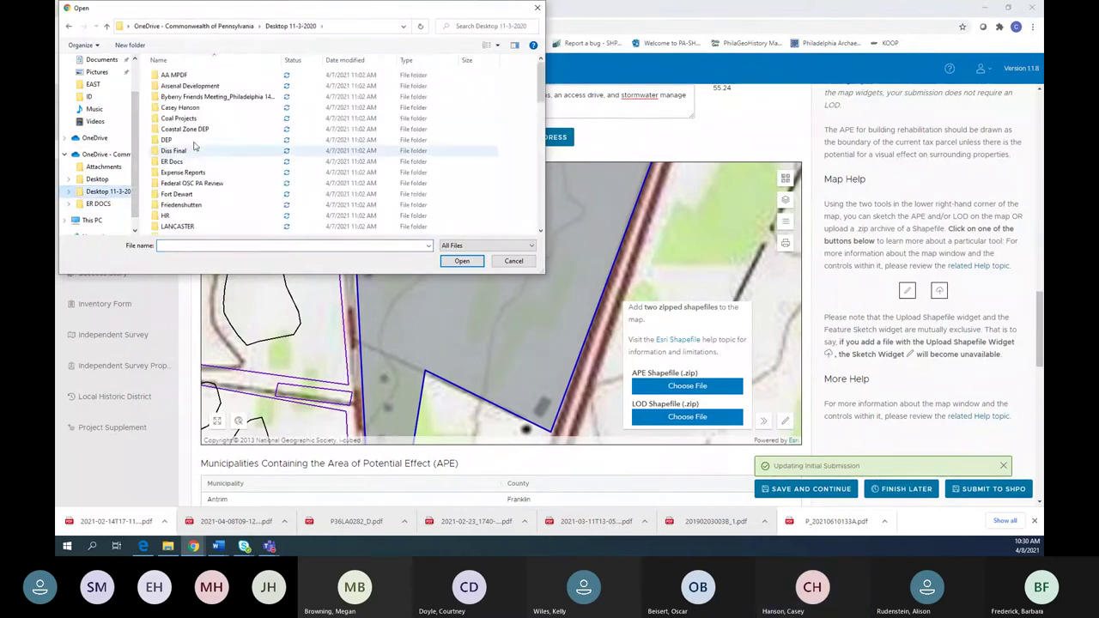
pyautogui.scroll(-7, 189, 163)
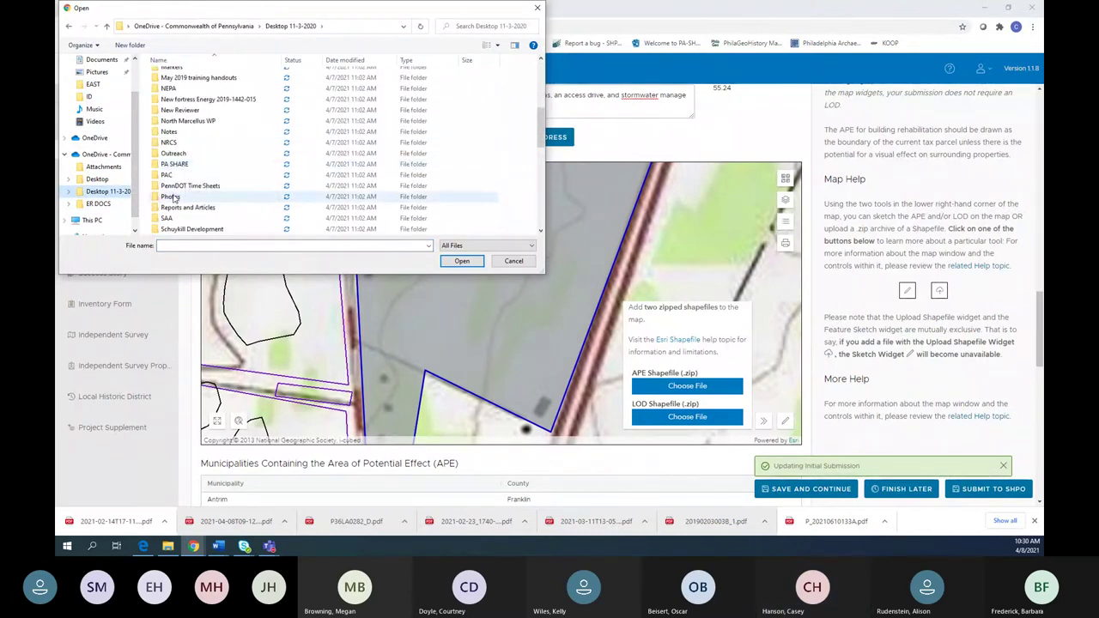
pyautogui.scroll(-3, 174, 196)
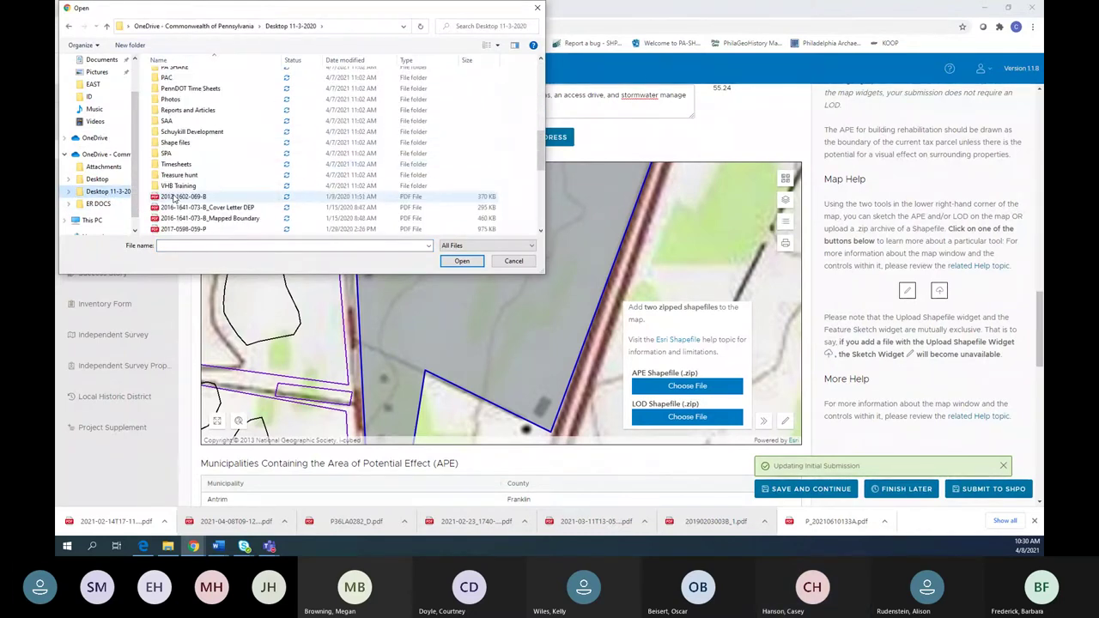
pyautogui.doubleClick(174, 149)
pyautogui.doubleClick(176, 165)
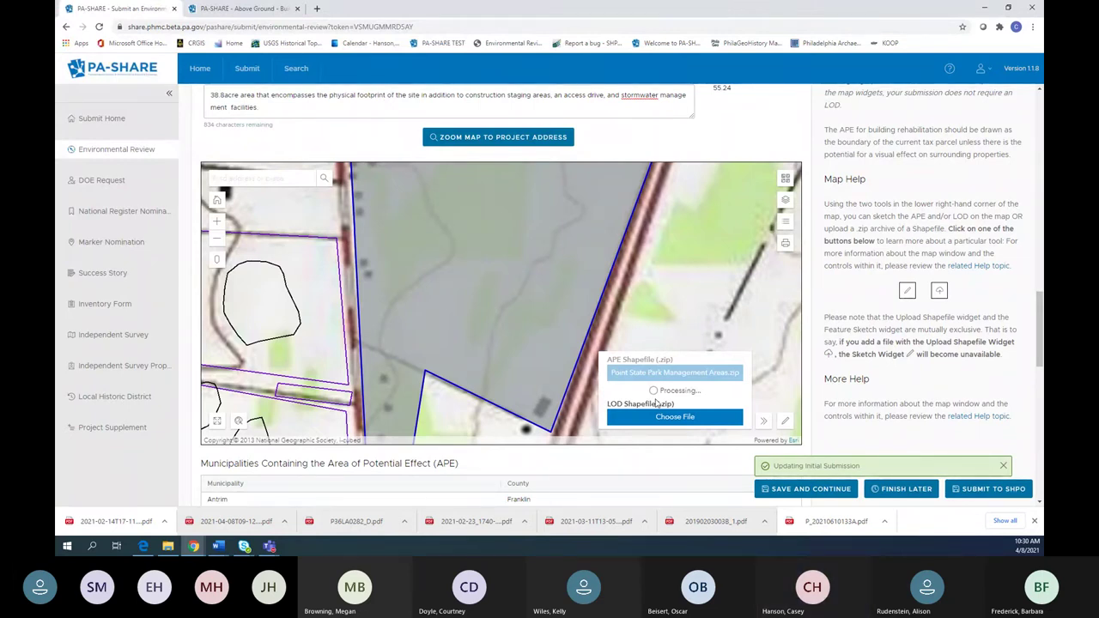
# Pan and zoom the map from the regional view onto the Point State Park polygon in Pittsburgh.
pyautogui.scroll(3, 717, 284)
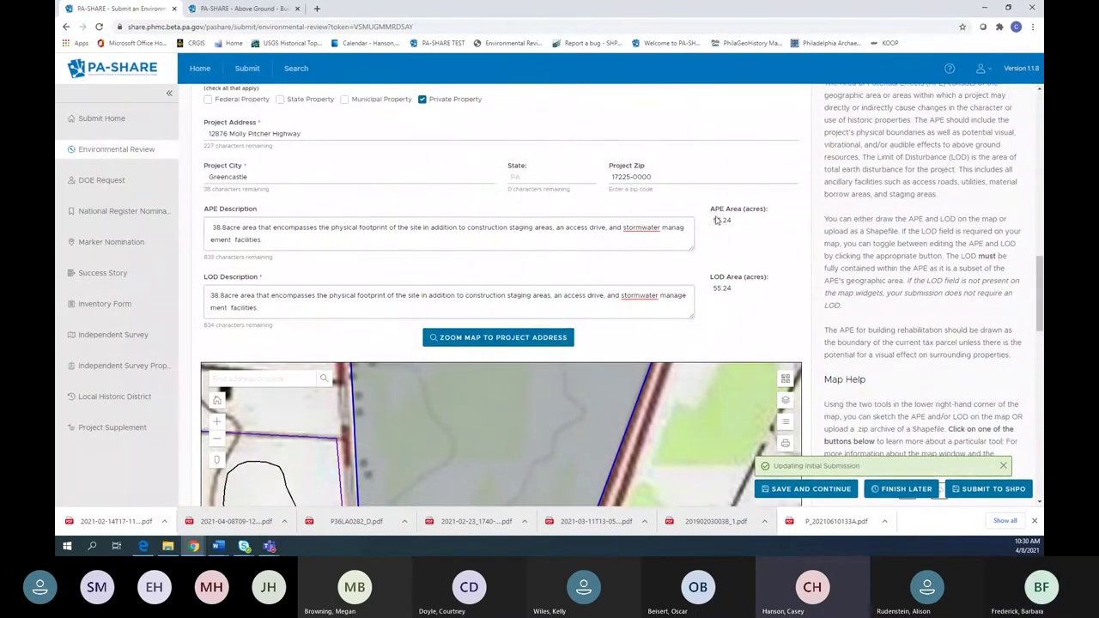
pyautogui.scroll(-1, 704, 318)
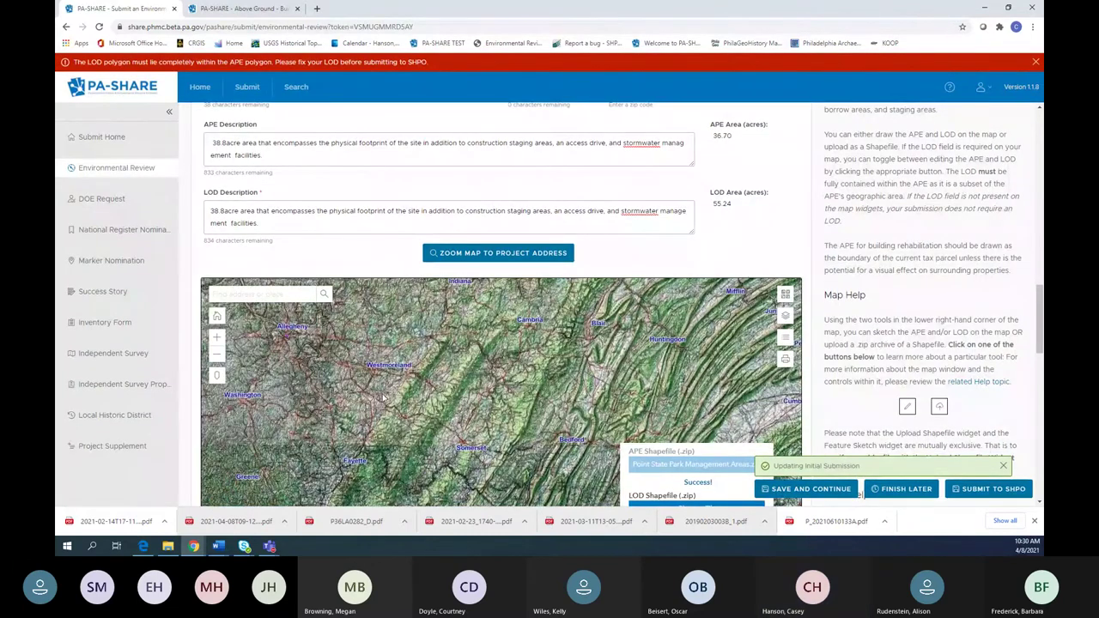
pyautogui.moveTo(303, 401); pyautogui.dragTo(369, 385)
pyautogui.scroll(3, 340, 355)
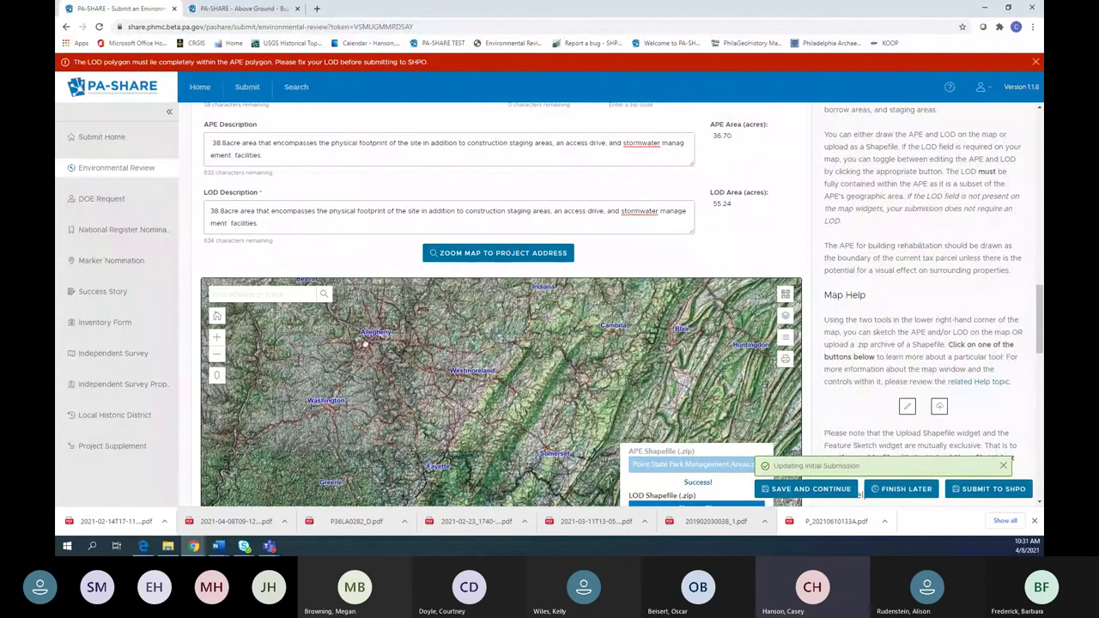
pyautogui.scroll(4, 366, 343)
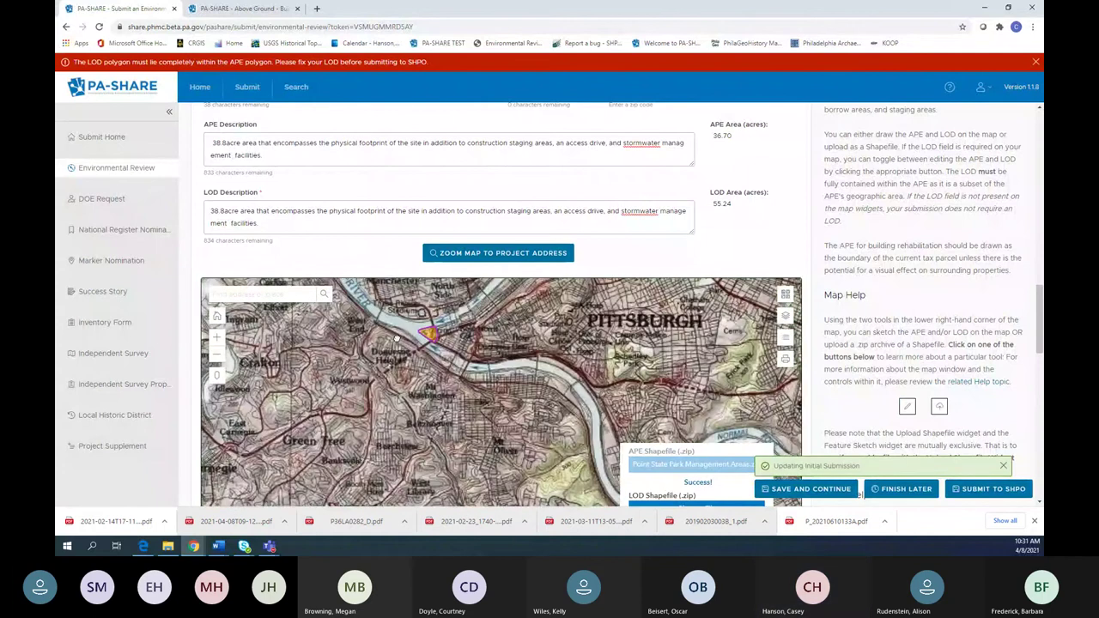
pyautogui.scroll(4, 444, 334)
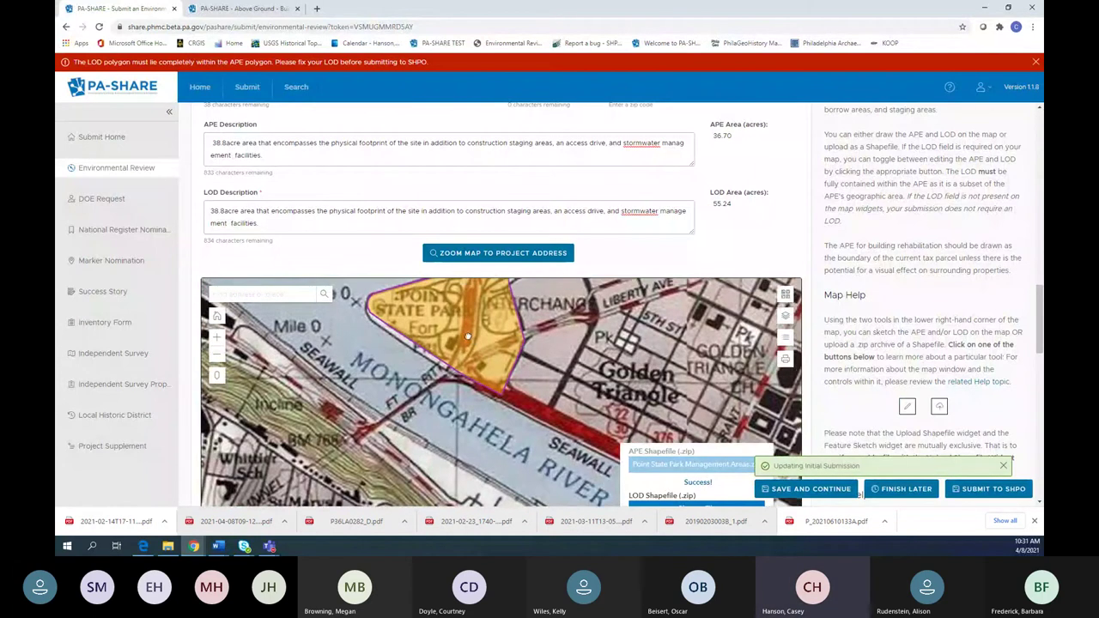
pyautogui.scroll(-1, 466, 384)
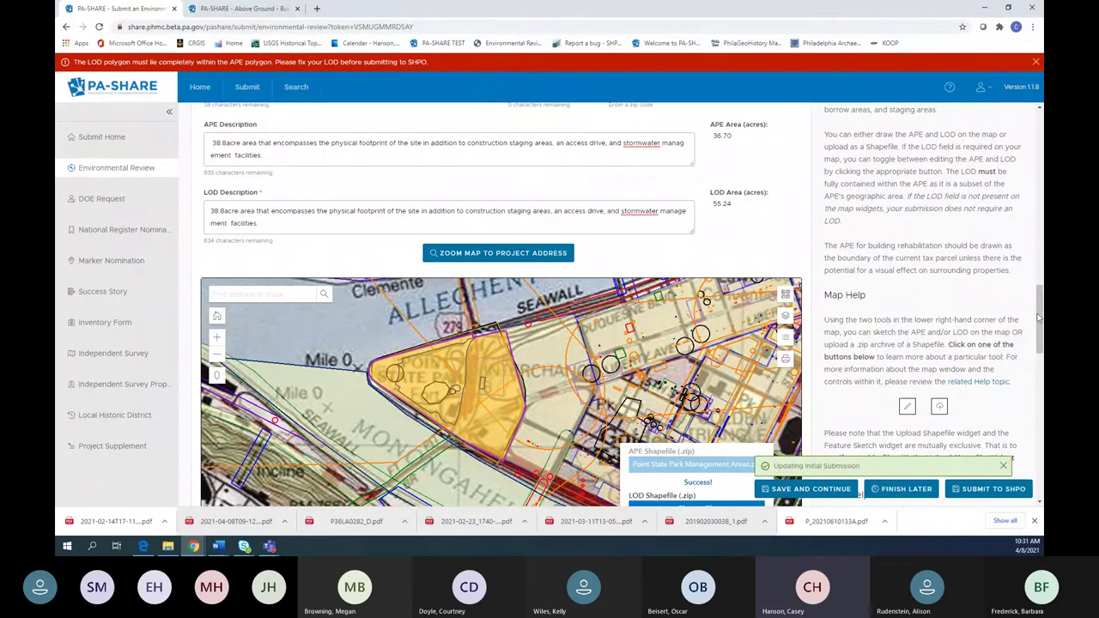
pyautogui.scroll(-1, 1042, 321)
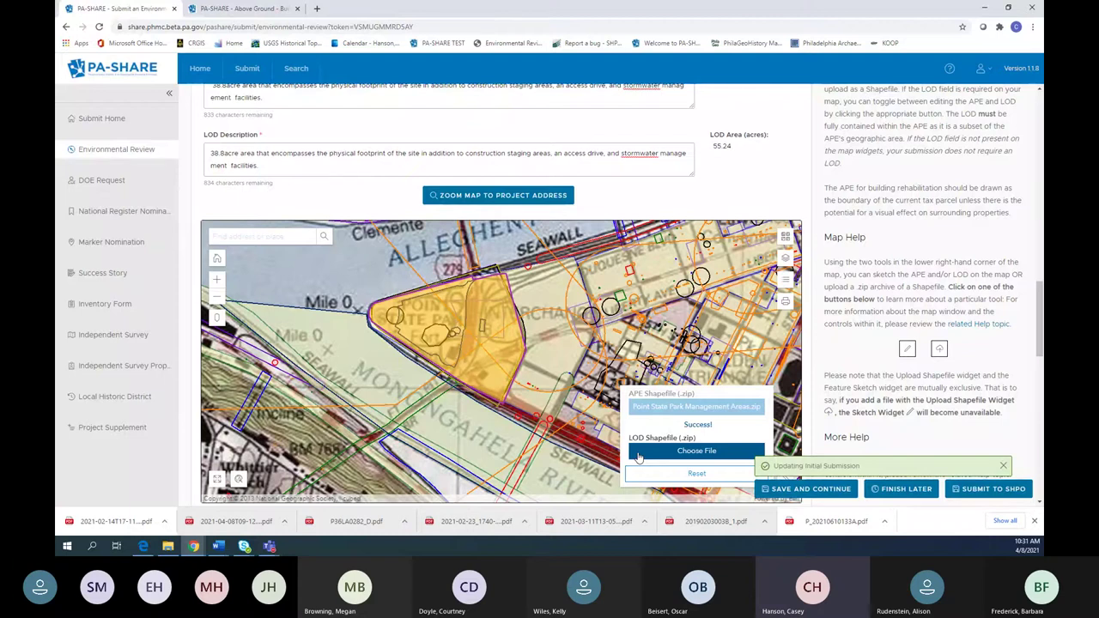
# Load Point State Park Management Areas.zip as the LOD shapefile and scroll down to the Resources table.
pyautogui.click(638, 456)
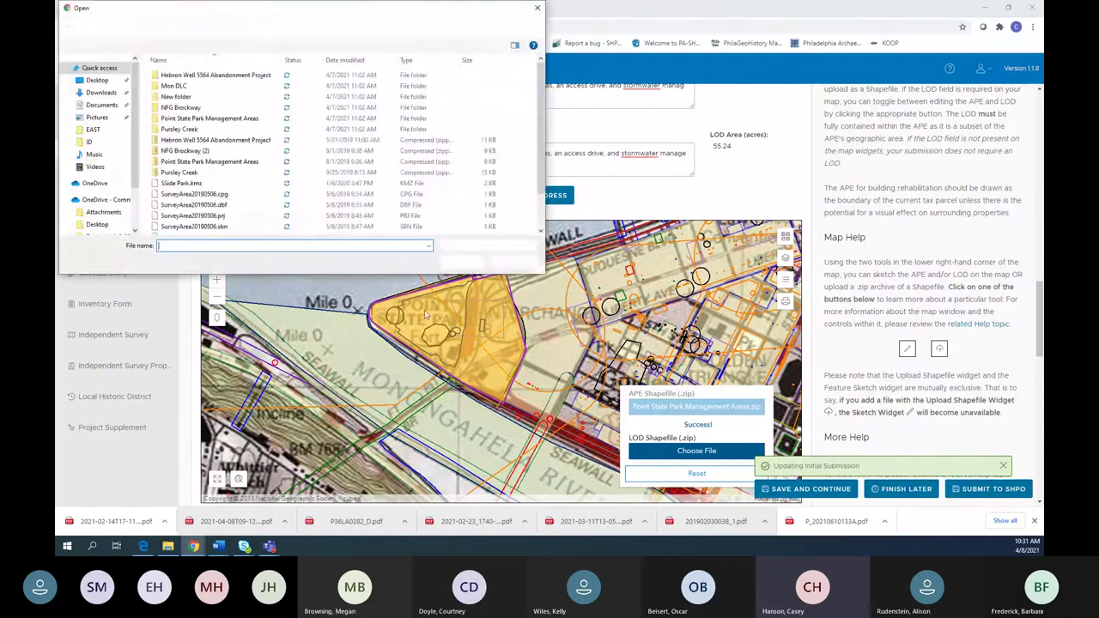
pyautogui.doubleClick(198, 162)
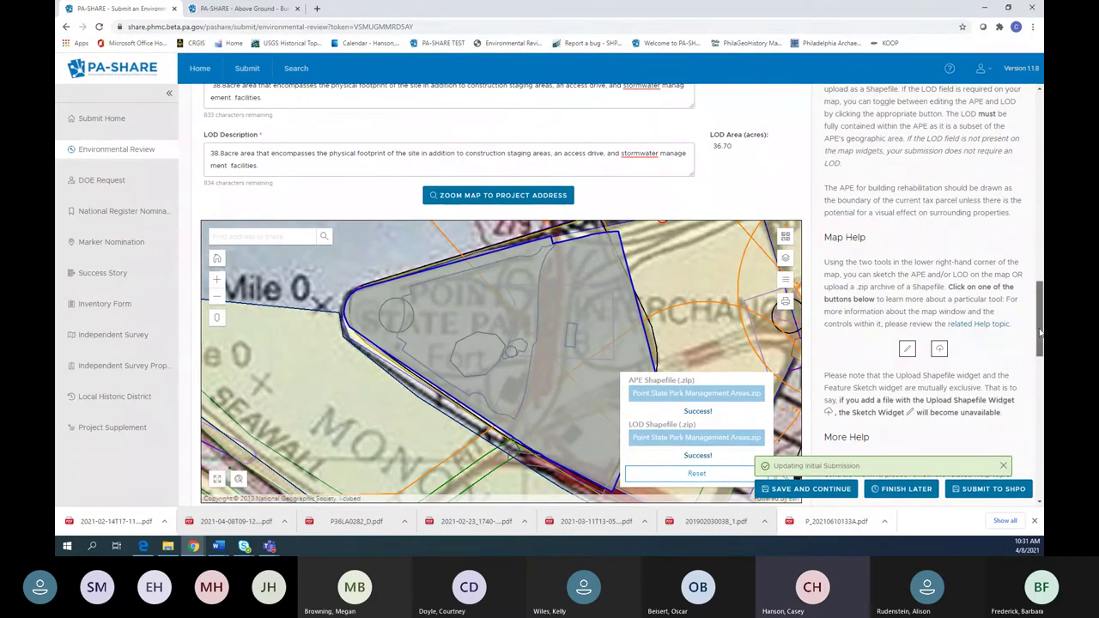
pyautogui.moveTo(1041, 331); pyautogui.dragTo(1042, 389)
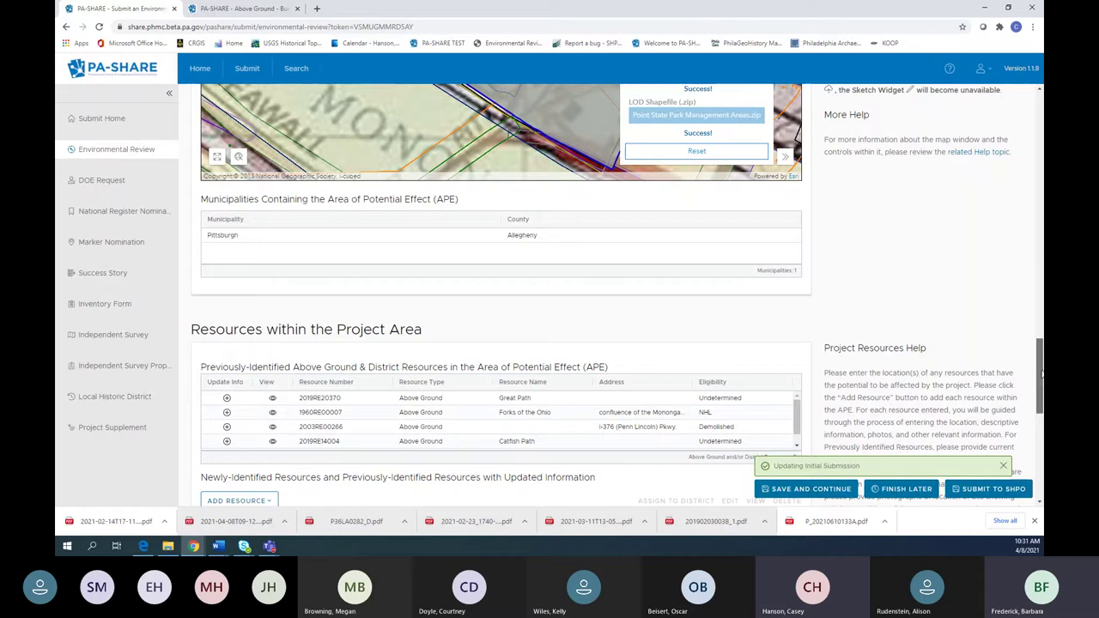
pyautogui.moveTo(1042, 372); pyautogui.dragTo(1042, 325)
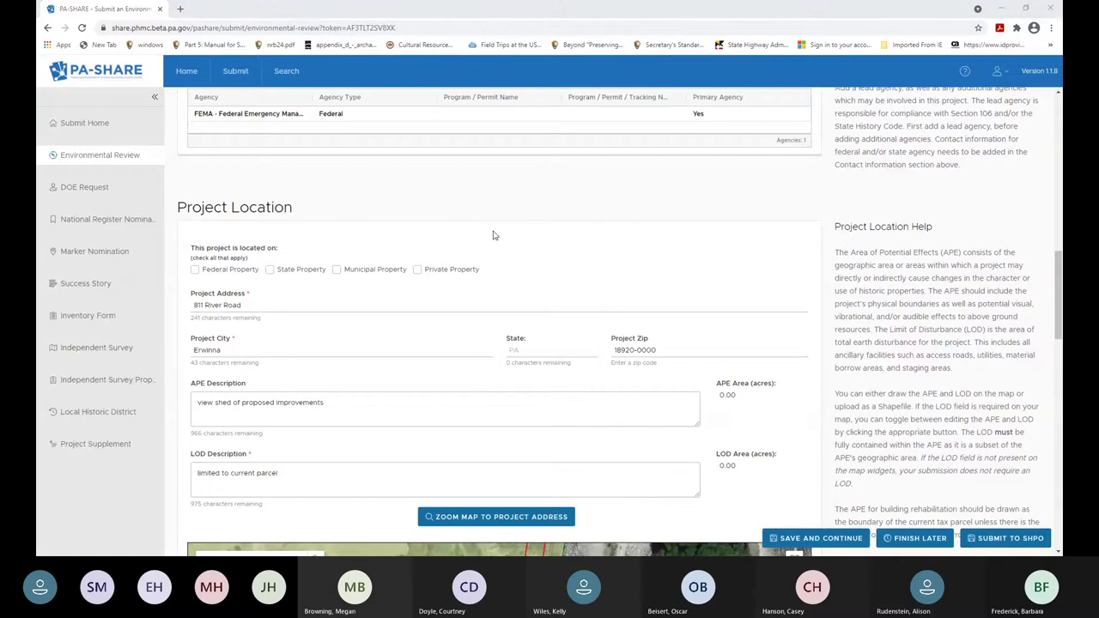
pyautogui.moveTo(1058, 258); pyautogui.dragTo(1062, 101)
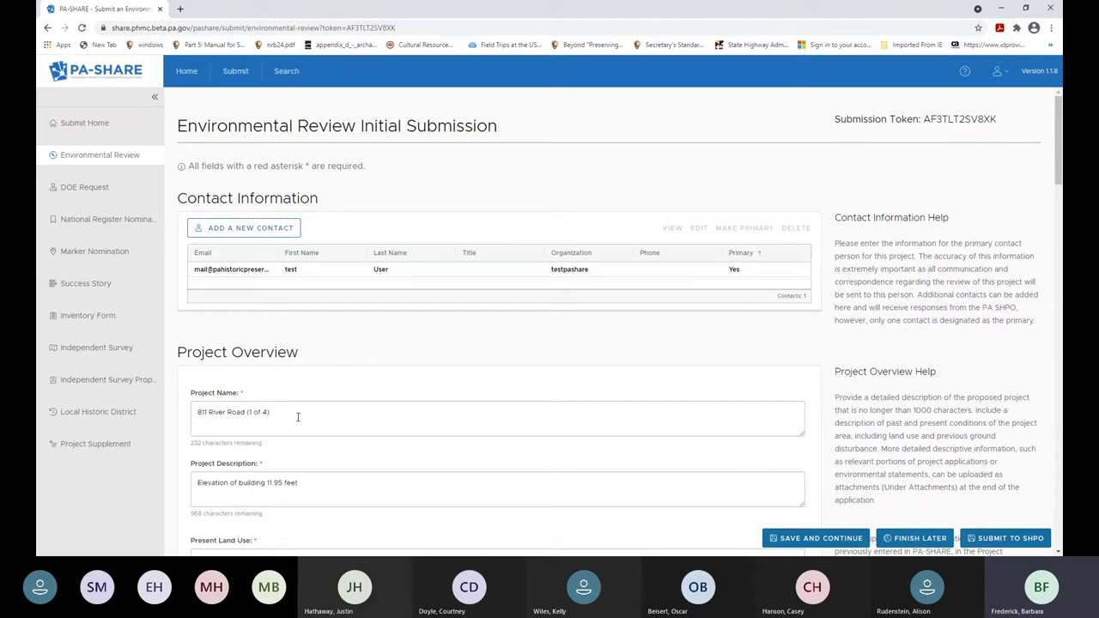
pyautogui.click(298, 418)
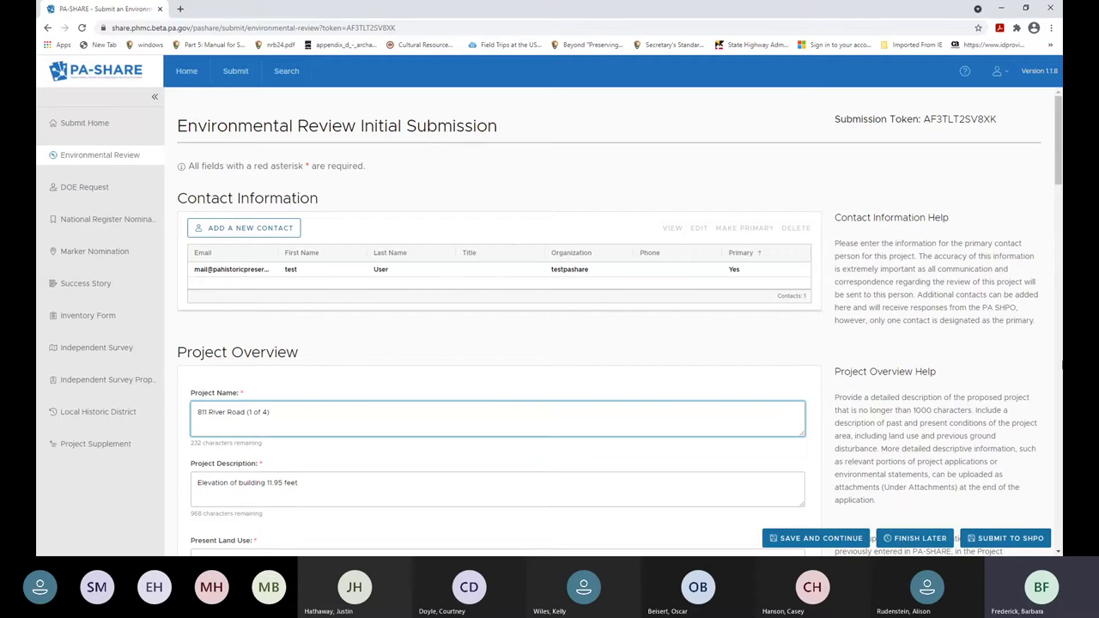
pyautogui.moveTo(1059, 109)
pyautogui.mouseDown()
pyautogui.moveTo(1059, 123)
pyautogui.moveTo(1059, 109)
pyautogui.mouseUp()
pyautogui.moveTo(1059, 177); pyautogui.dragTo(1057, 241)
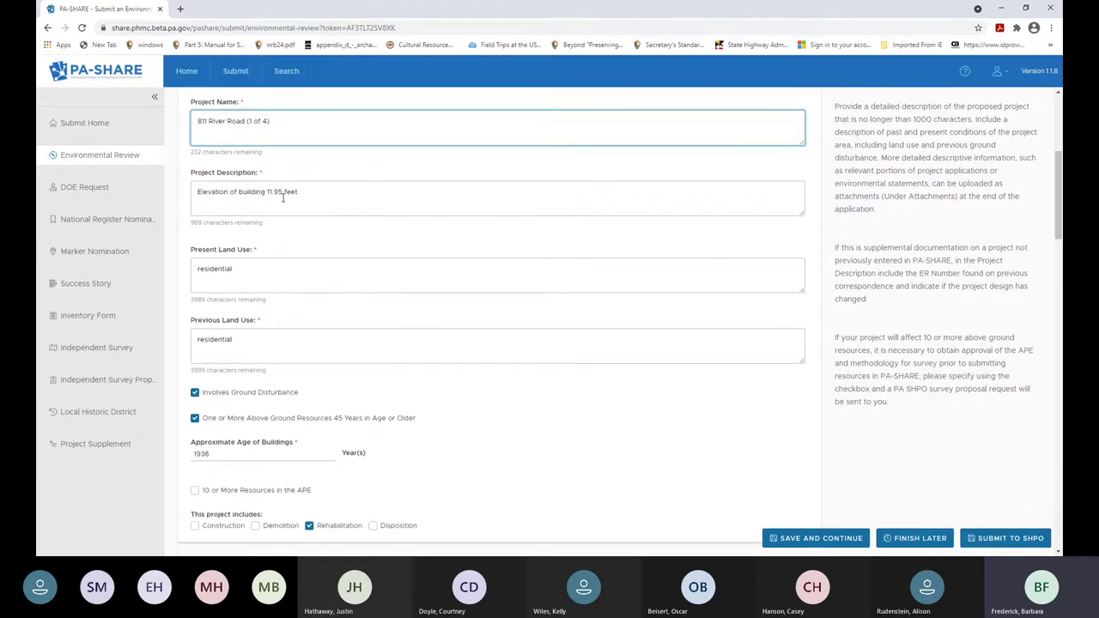
pyautogui.write(')')
pyautogui.click(314, 193)
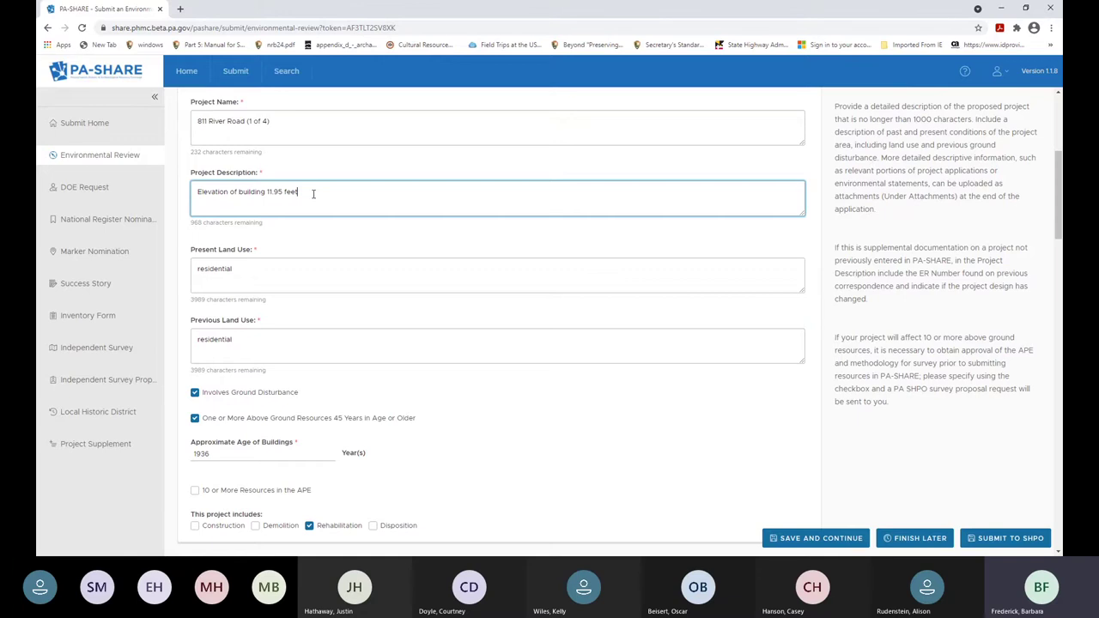
pyautogui.moveTo(1059, 218); pyautogui.dragTo(1060, 234)
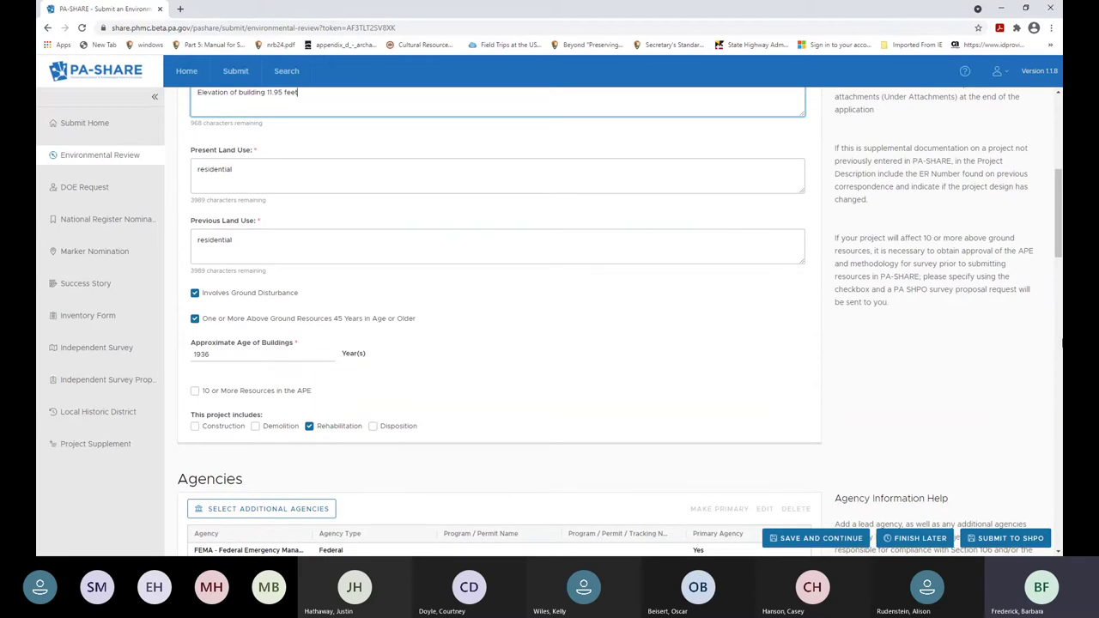
pyautogui.moveTo(1057, 254); pyautogui.dragTo(1057, 335)
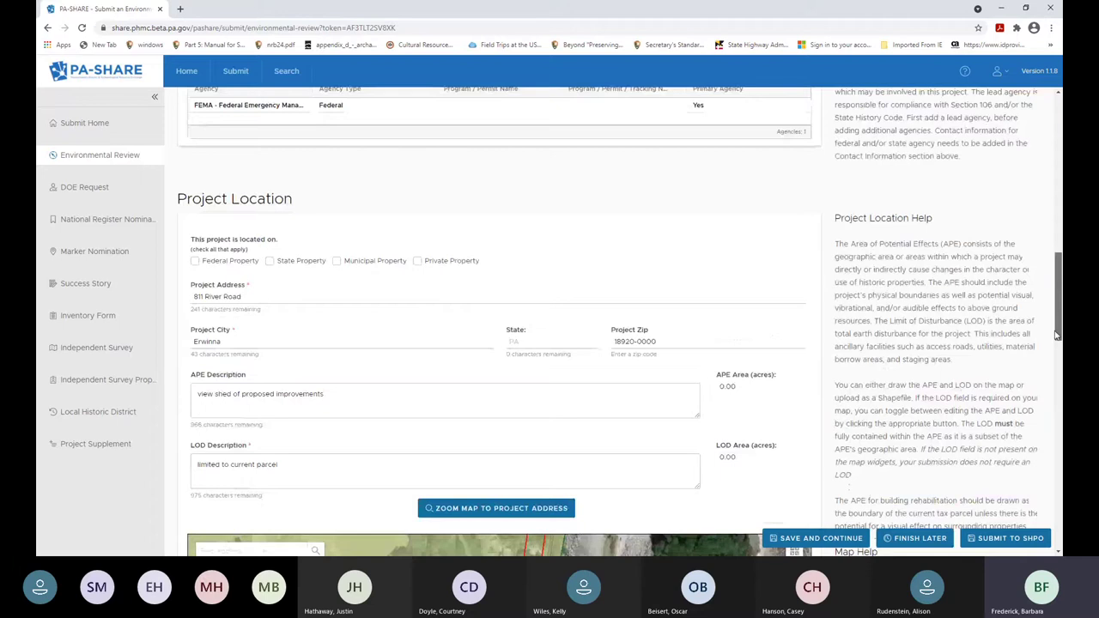
pyautogui.click(524, 509)
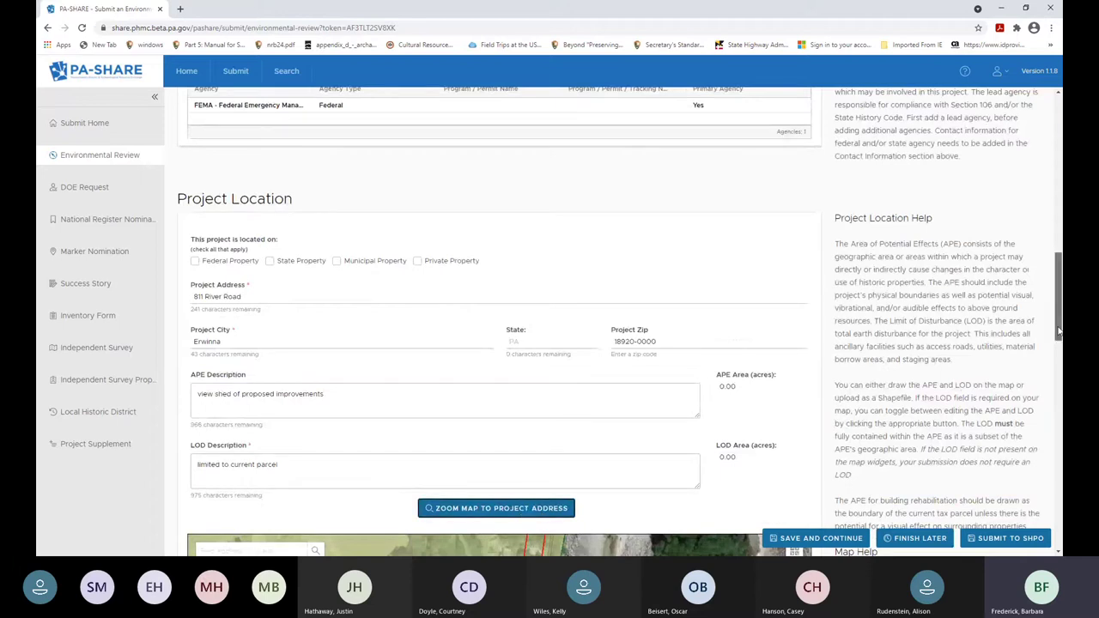
pyautogui.moveTo(1059, 331); pyautogui.dragTo(1056, 400)
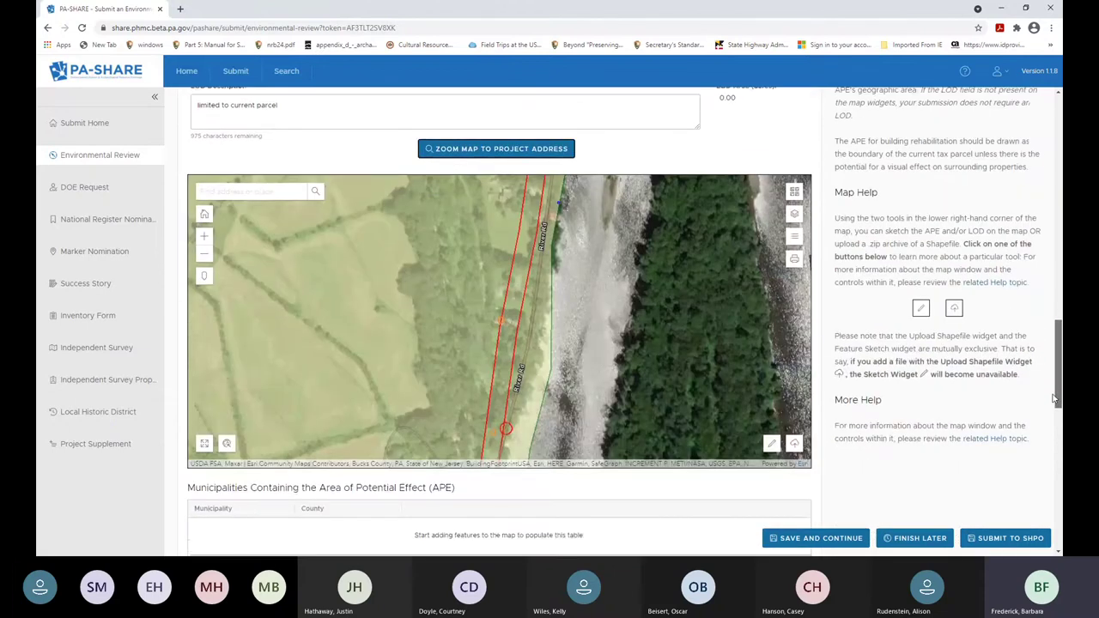
pyautogui.moveTo(1056, 400); pyautogui.dragTo(1055, 402)
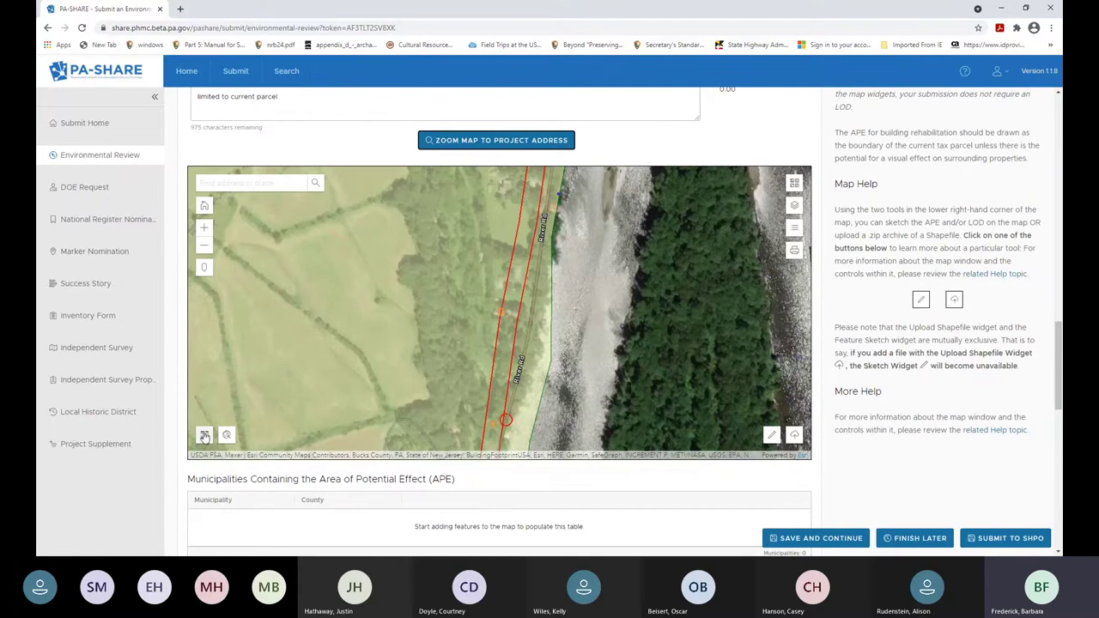
# Show the map full screen and review the parcel's three resources, including Erwinna Historic District and River Road.
pyautogui.click(205, 436)
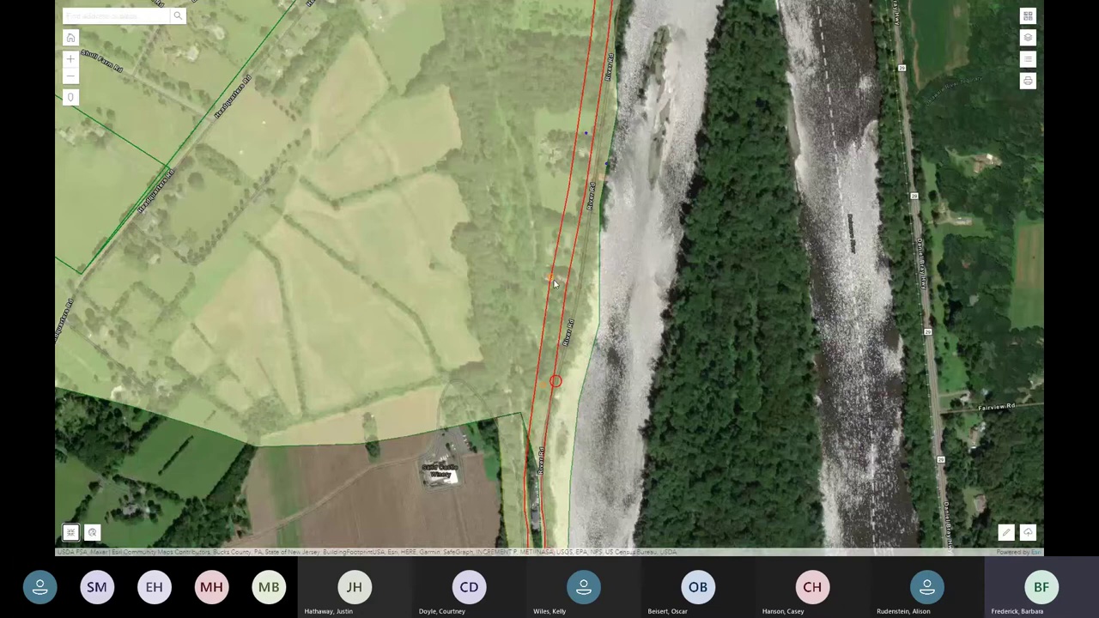
pyautogui.click(399, 384)
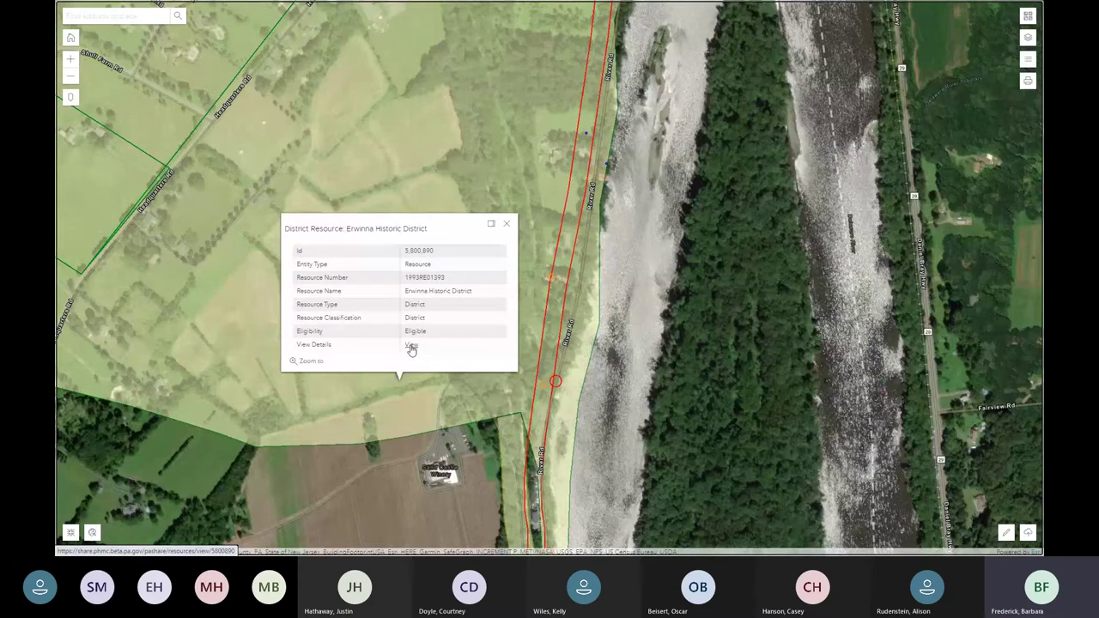
pyautogui.click(506, 223)
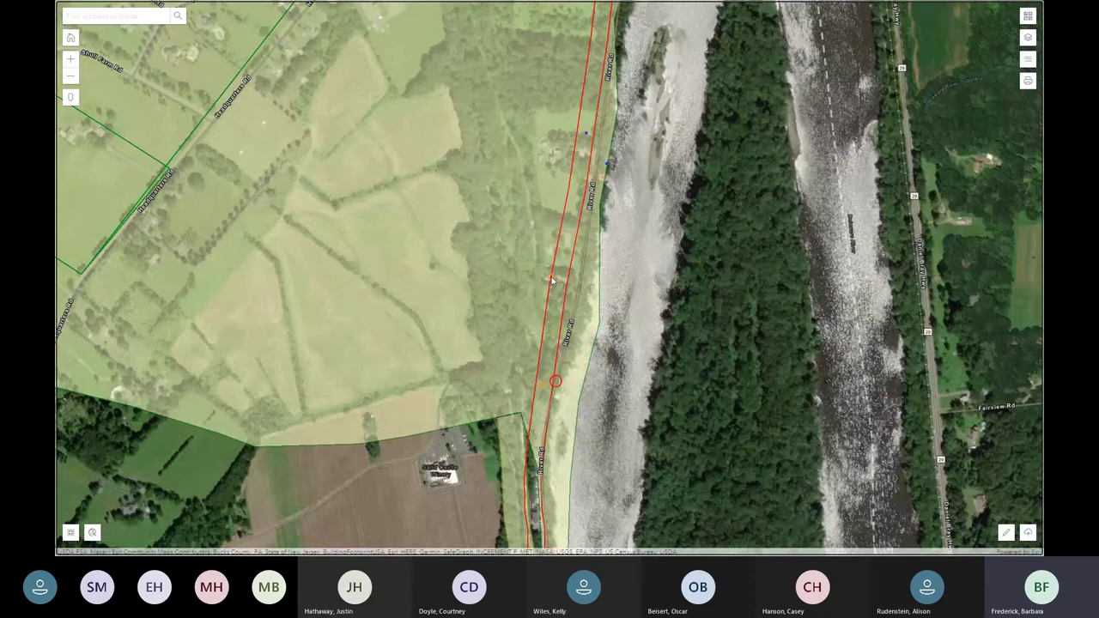
pyautogui.click(552, 279)
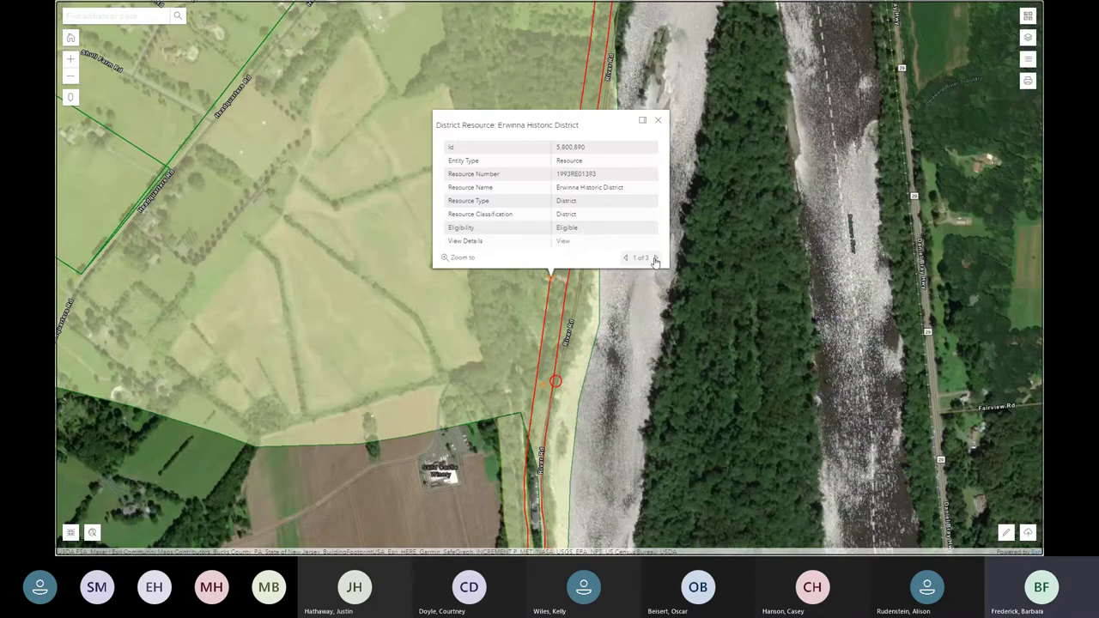
pyautogui.click(655, 258)
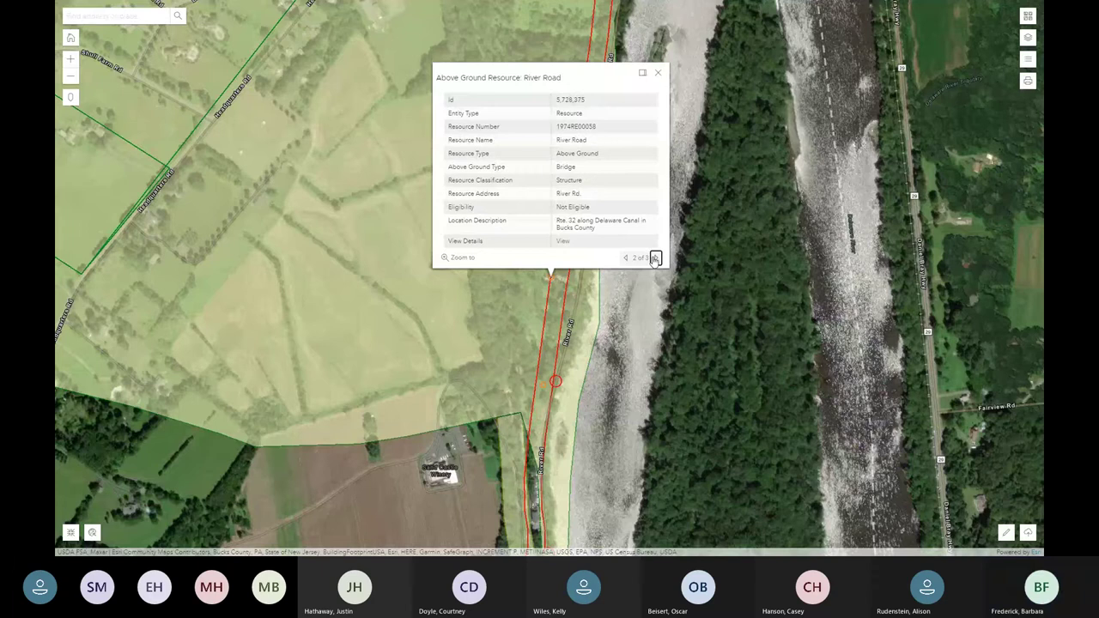
pyautogui.click(655, 258)
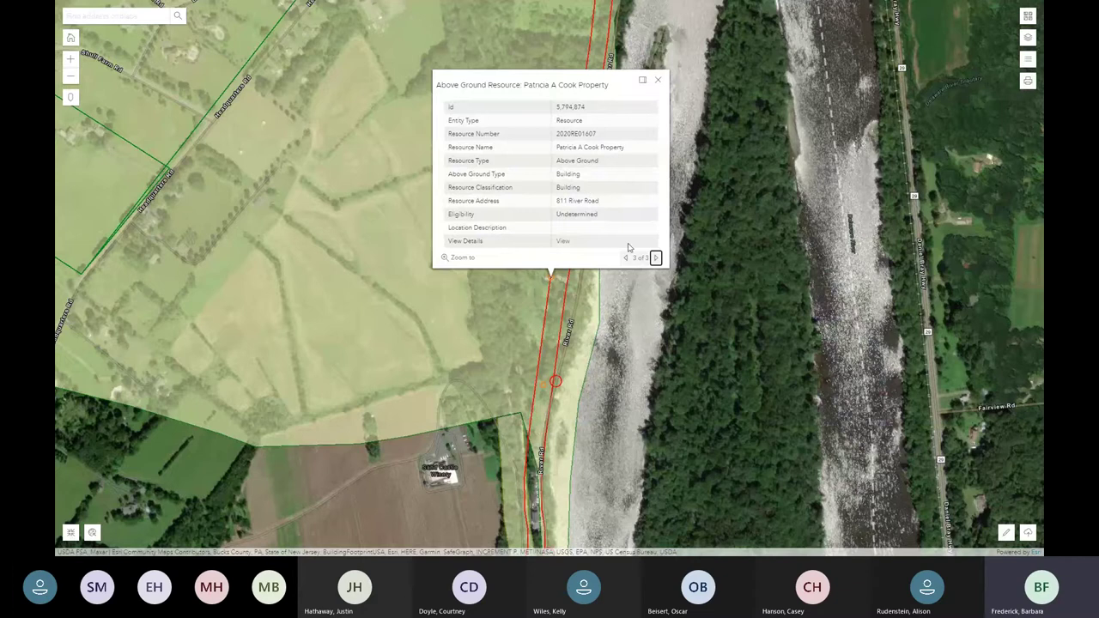
pyautogui.click(658, 80)
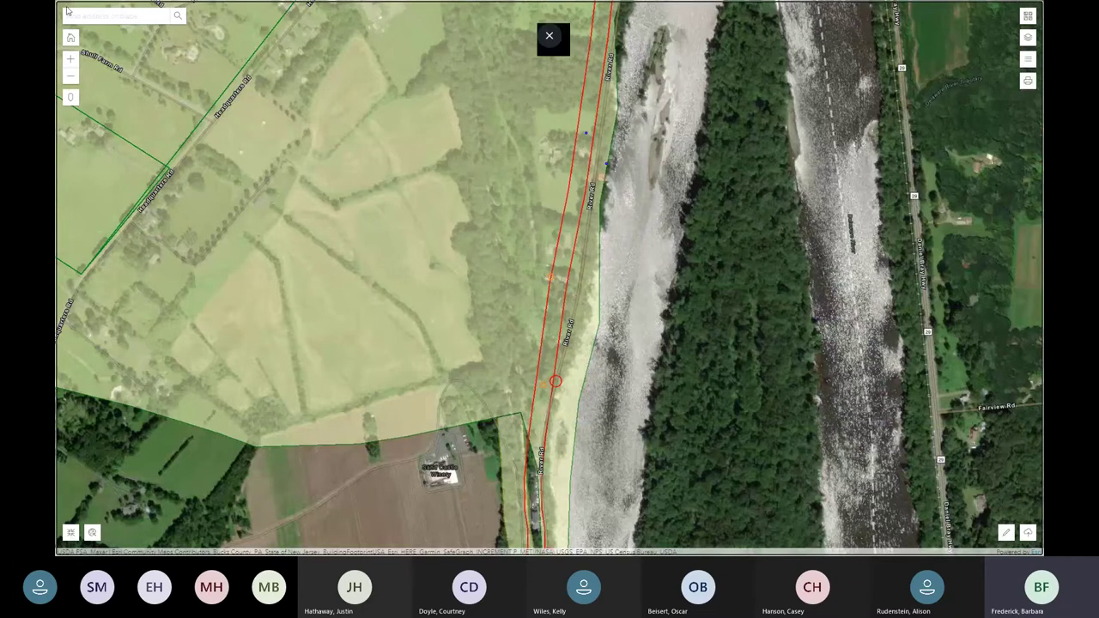
# Zoom in on the parcel and sketch a first APE polygon around the River Road house.
pyautogui.click(71, 58)
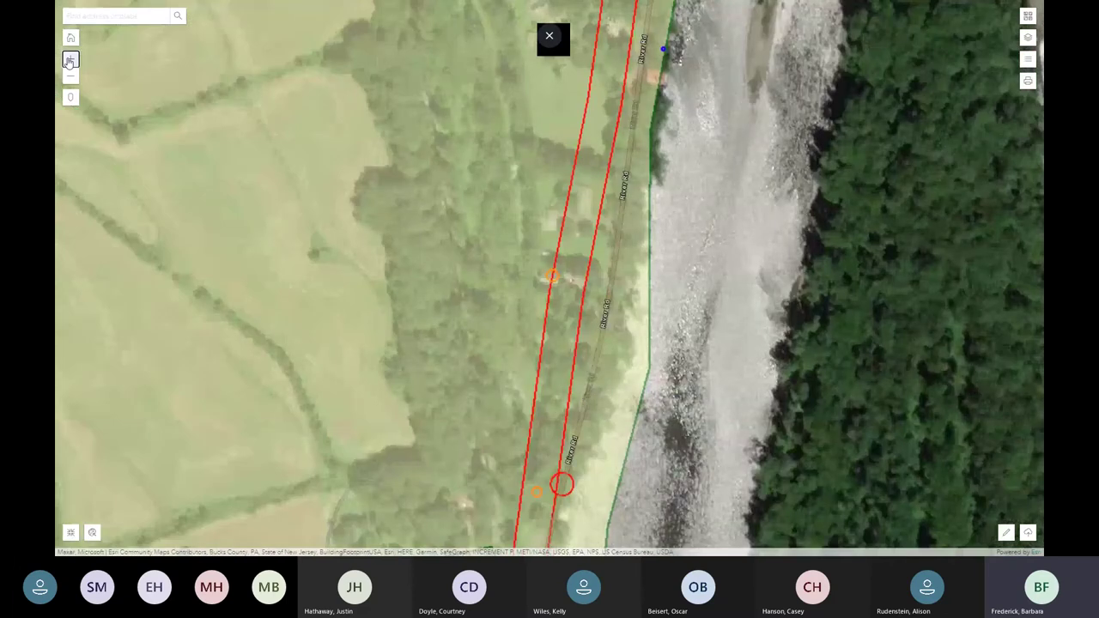
pyautogui.click(71, 59)
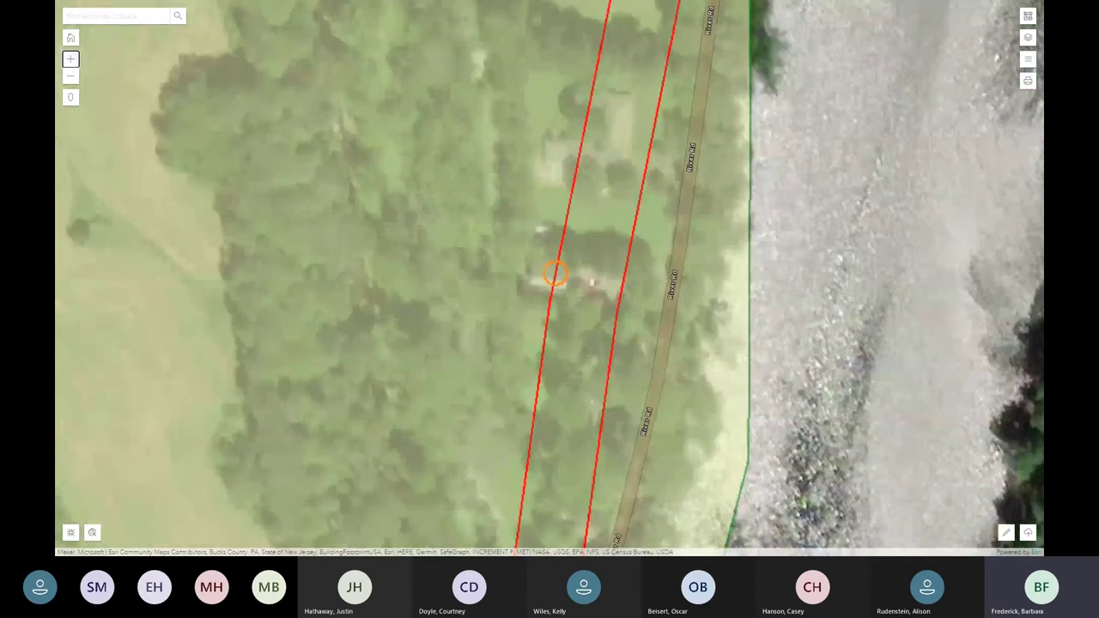
pyautogui.click(1007, 532)
pyautogui.click(925, 530)
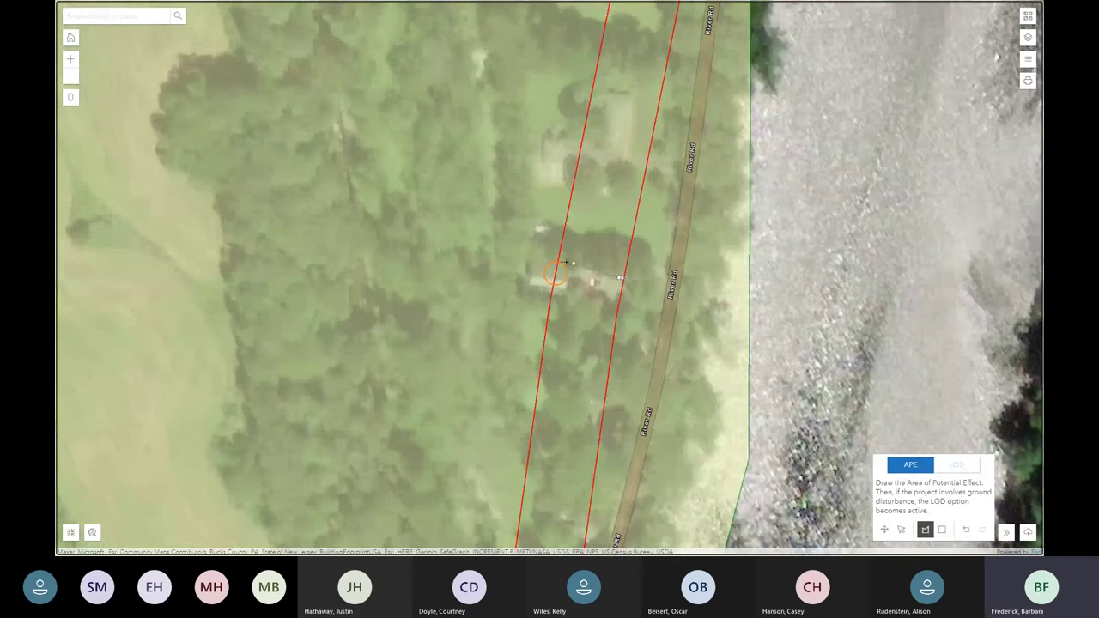
pyautogui.moveTo(566, 262)
pyautogui.mouseDown()
pyautogui.moveTo(519, 252)
pyautogui.moveTo(515, 268)
pyautogui.mouseUp()
pyautogui.click(618, 277)
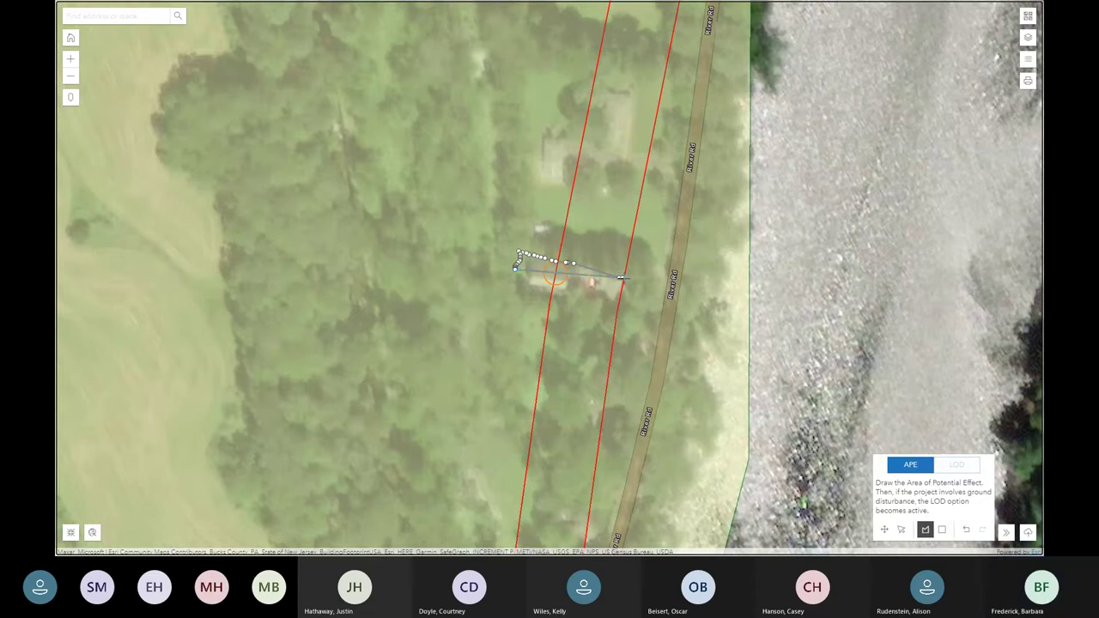
pyautogui.click(619, 279)
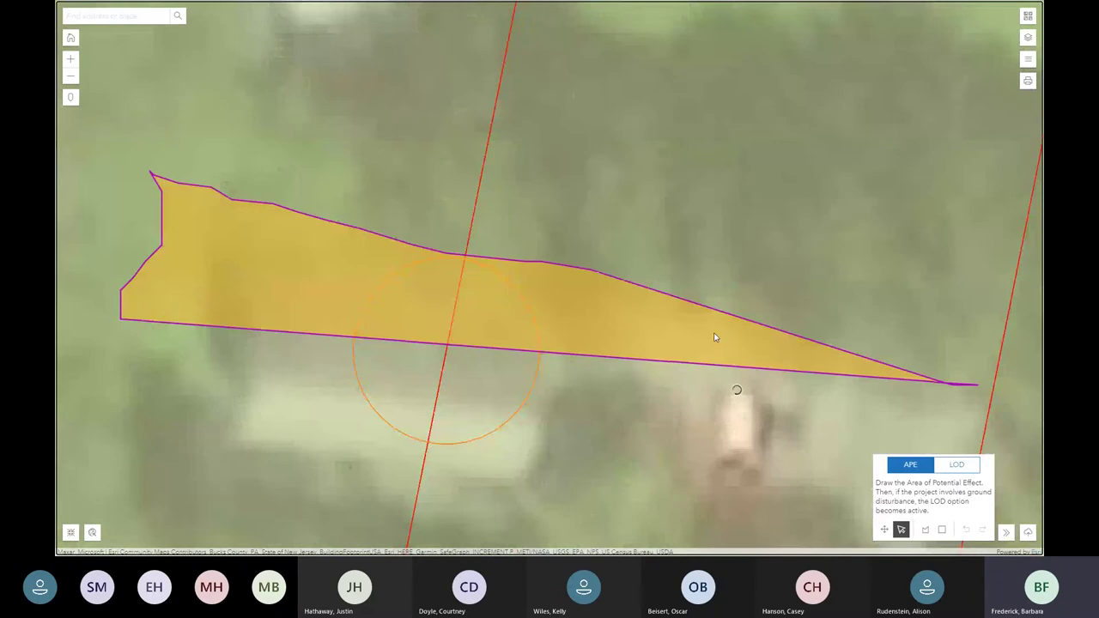
# Delete the lopsided APE polygon and close the Erwinna Historic District popup.
pyautogui.click(714, 338)
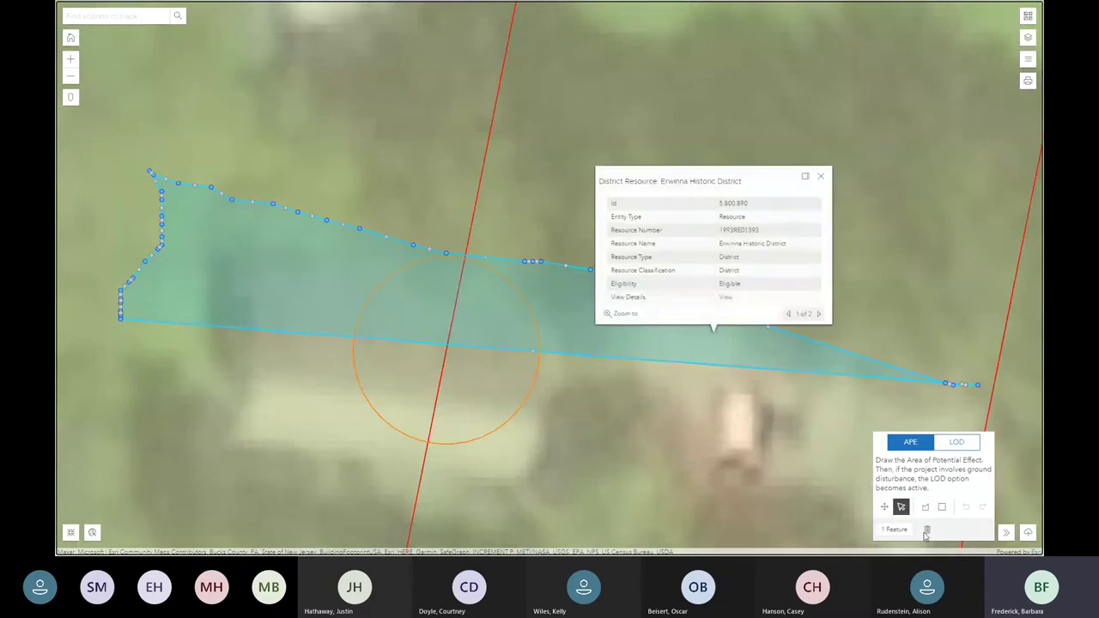
pyautogui.click(926, 530)
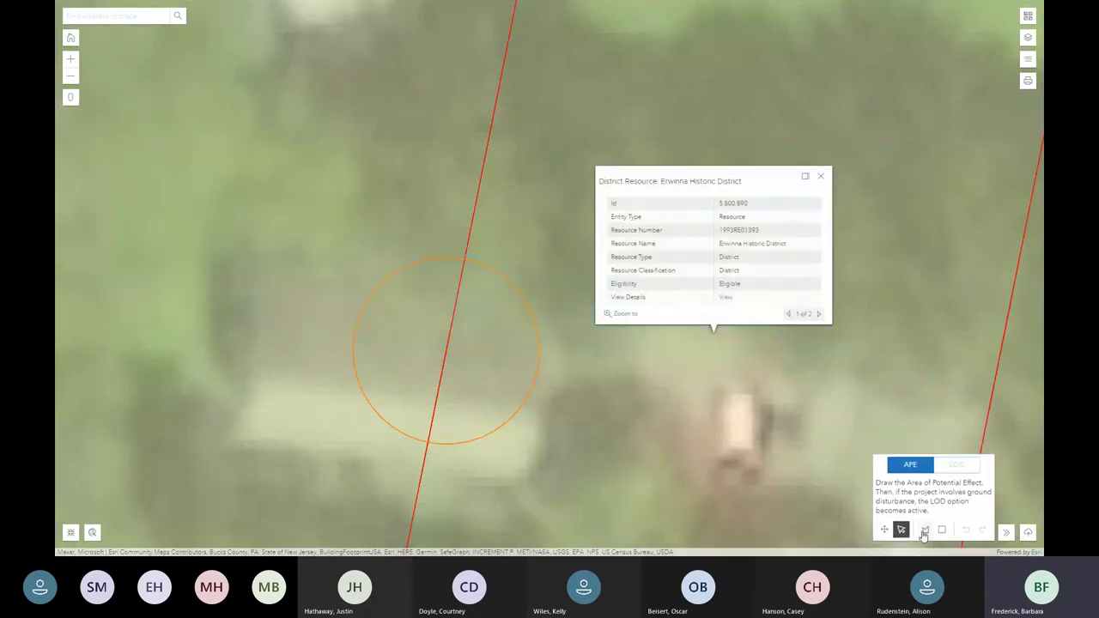
pyautogui.click(821, 179)
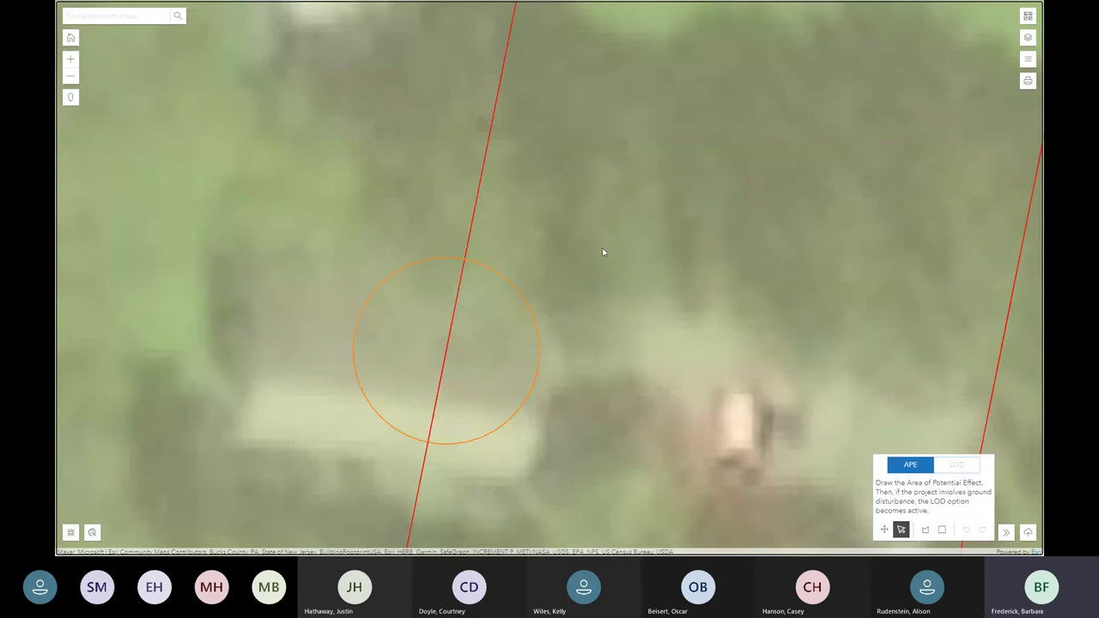
# Hide the PASHAREMAP layer and zoom out two levels to show the house and River Rd.
pyautogui.click(1028, 60)
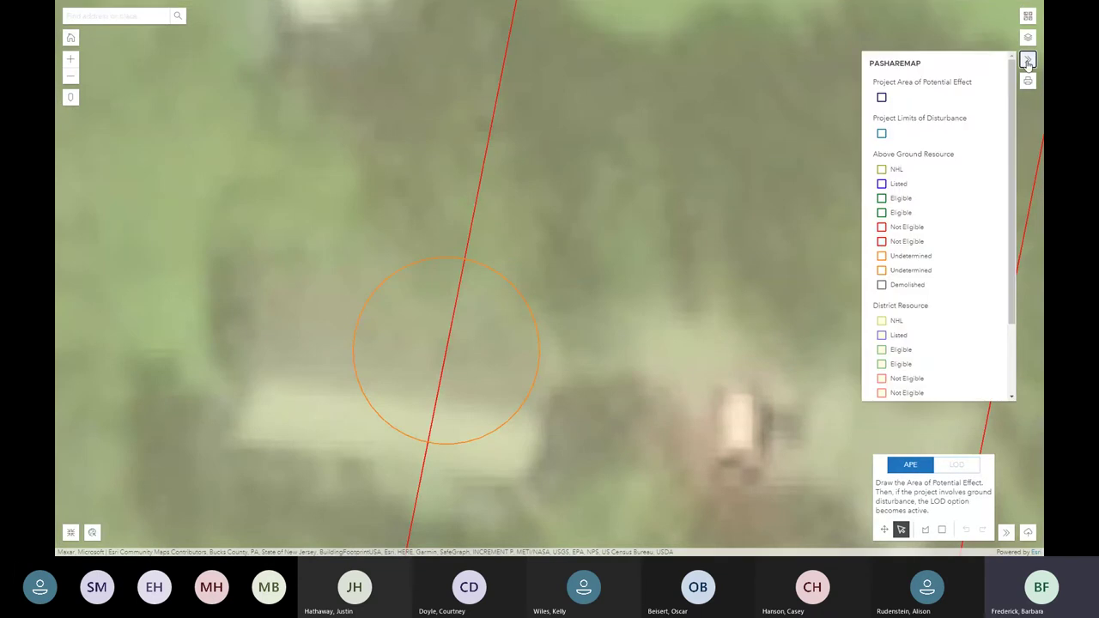
pyautogui.click(1029, 39)
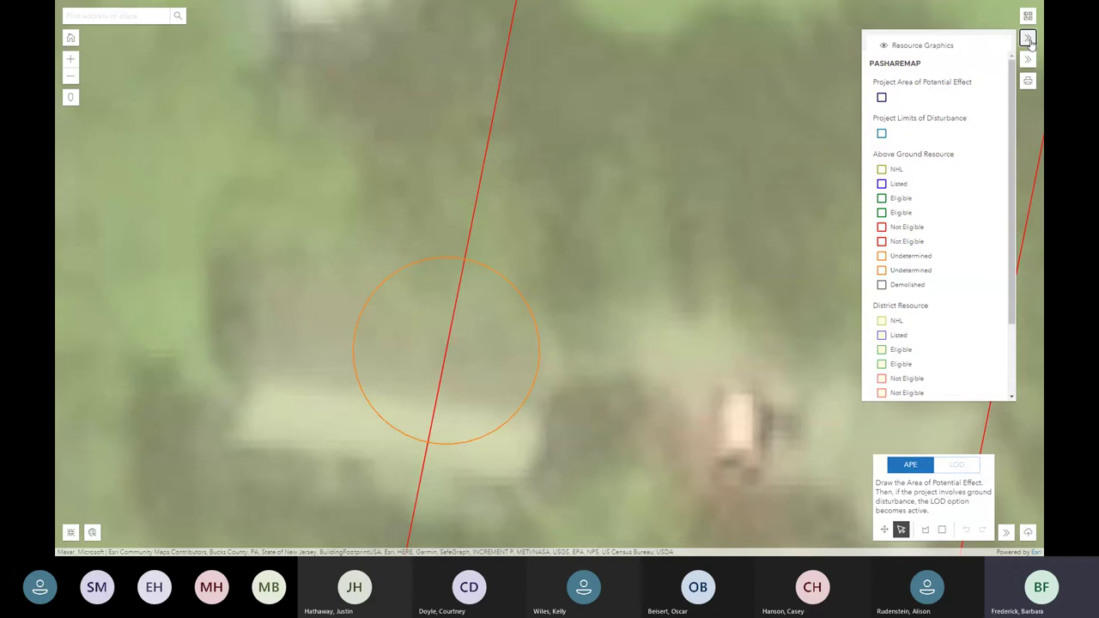
pyautogui.click(1029, 62)
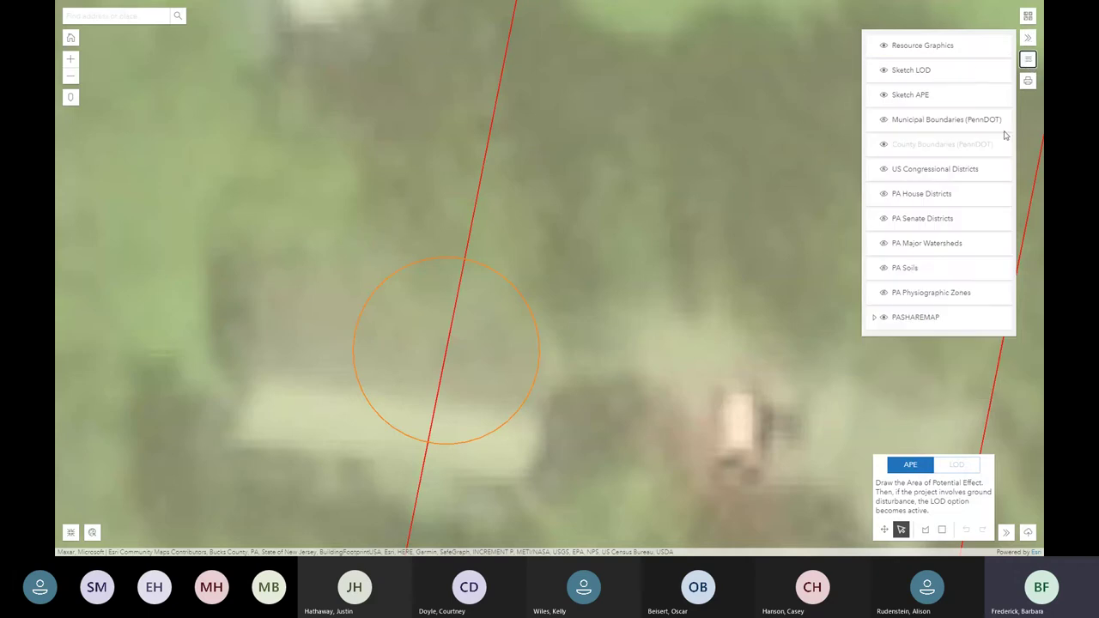
pyautogui.click(885, 319)
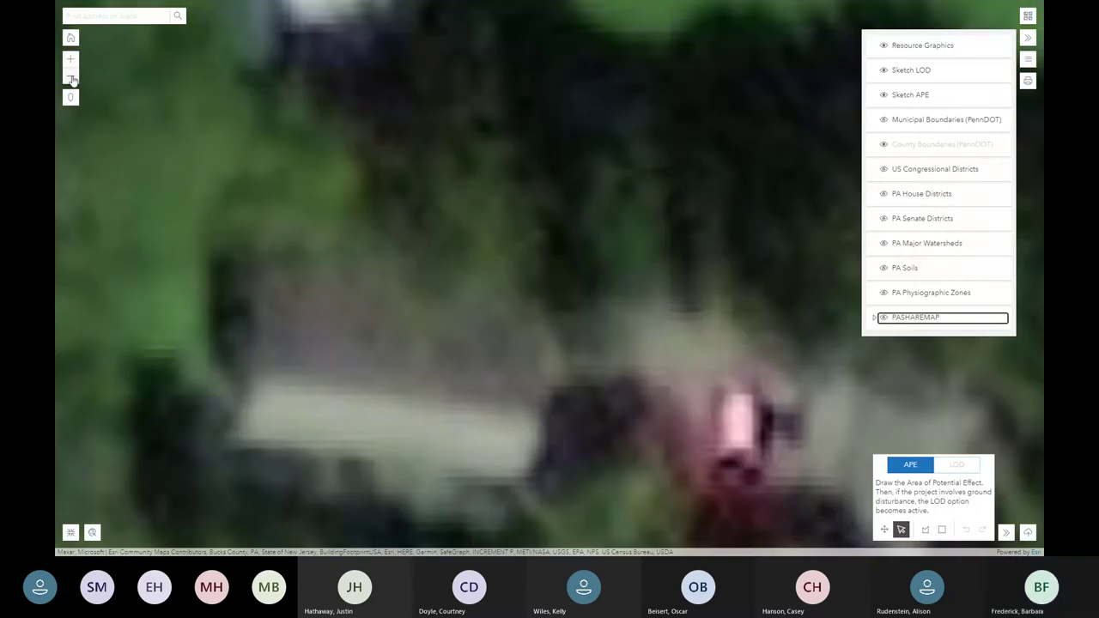
pyautogui.click(72, 79)
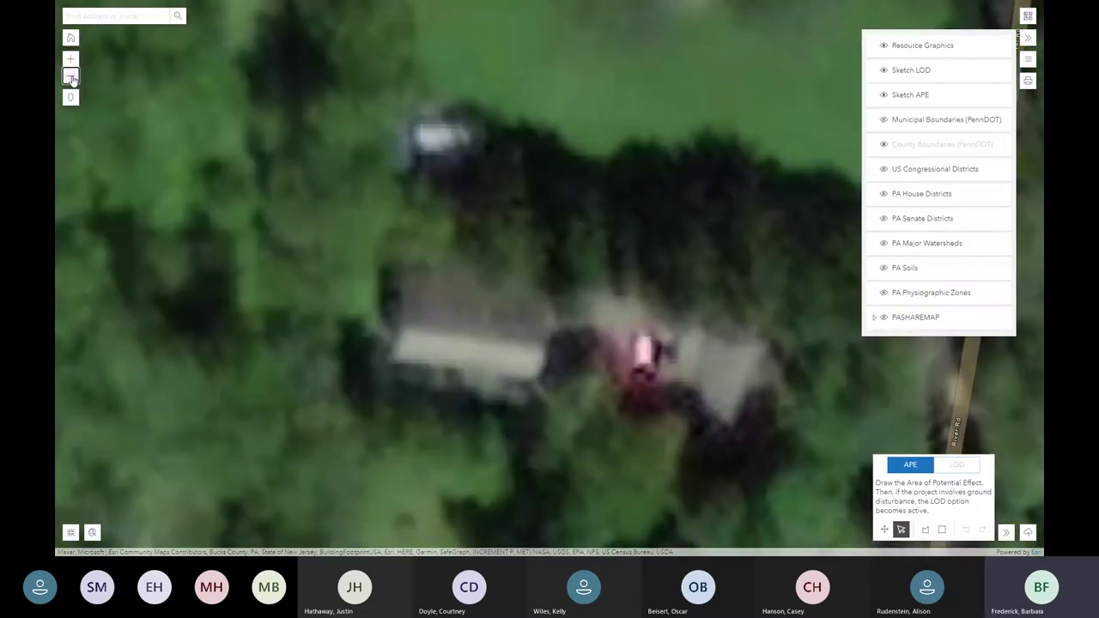
pyautogui.click(71, 79)
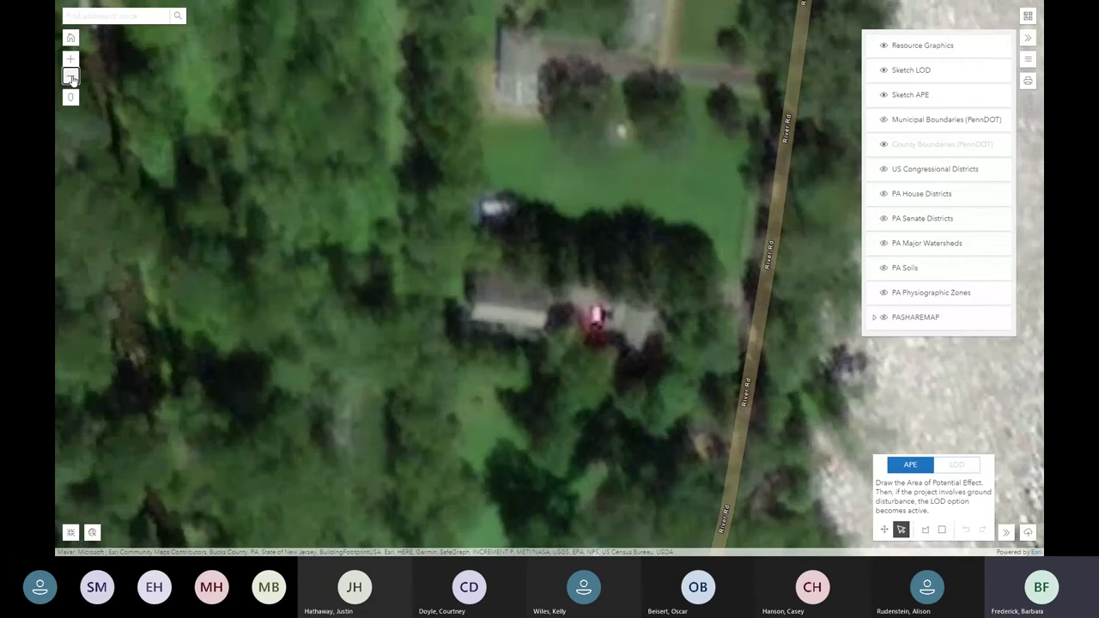
pyautogui.click(1027, 41)
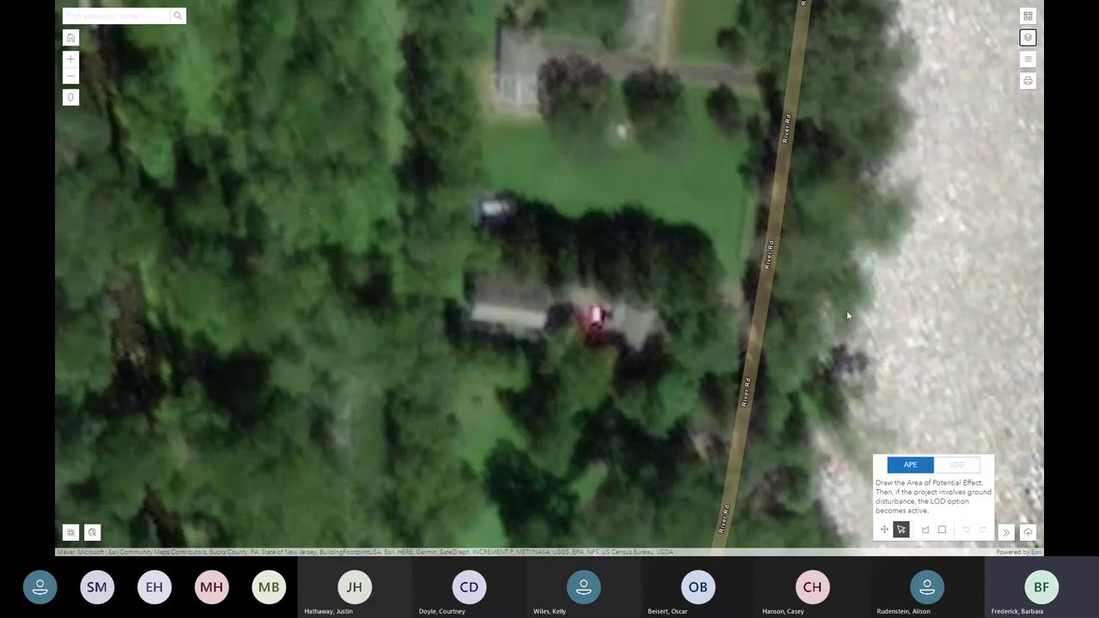
pyautogui.click(925, 530)
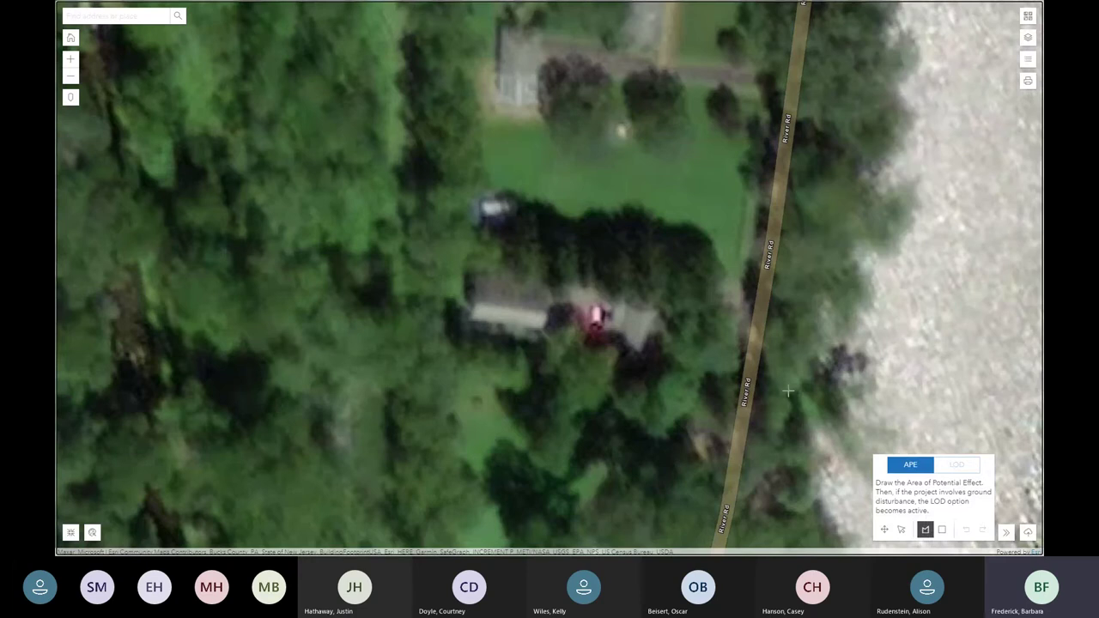
# Draw a rectangular four-corner APE polygon from behind the house out to River Rd.
pyautogui.click(748, 329)
pyautogui.click(481, 257)
pyautogui.click(467, 328)
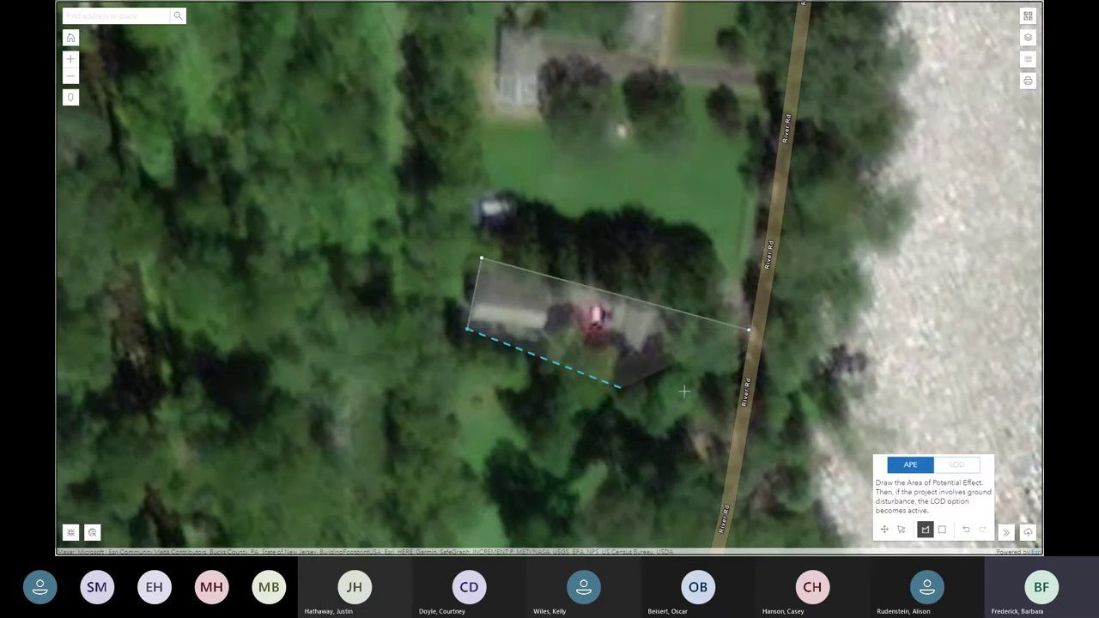
pyautogui.click(737, 399)
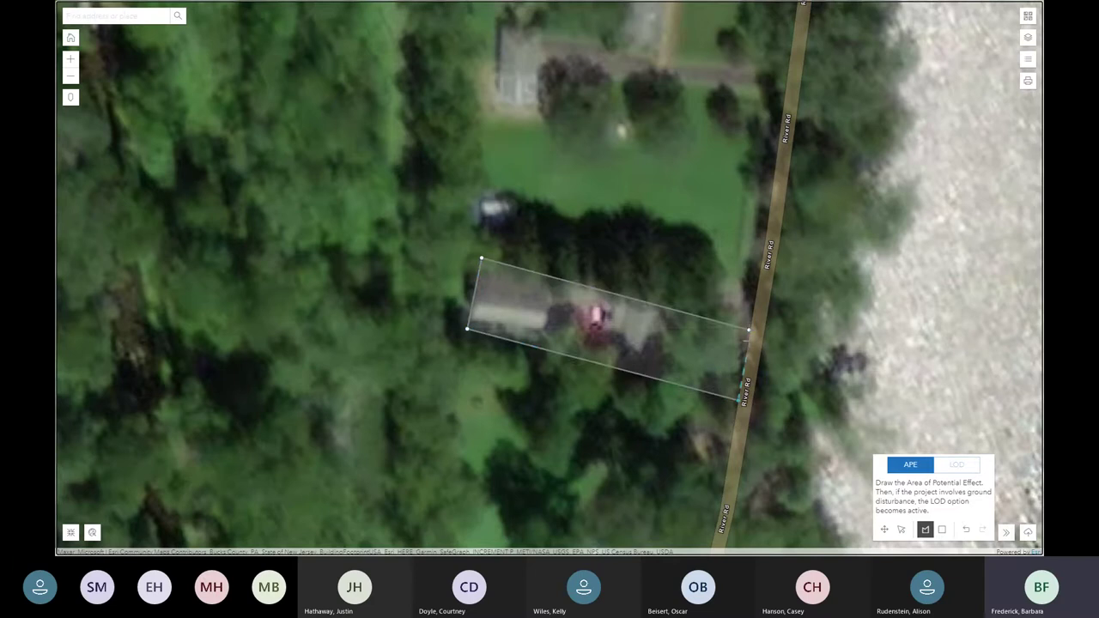
pyautogui.click(748, 329)
pyautogui.click(748, 329)
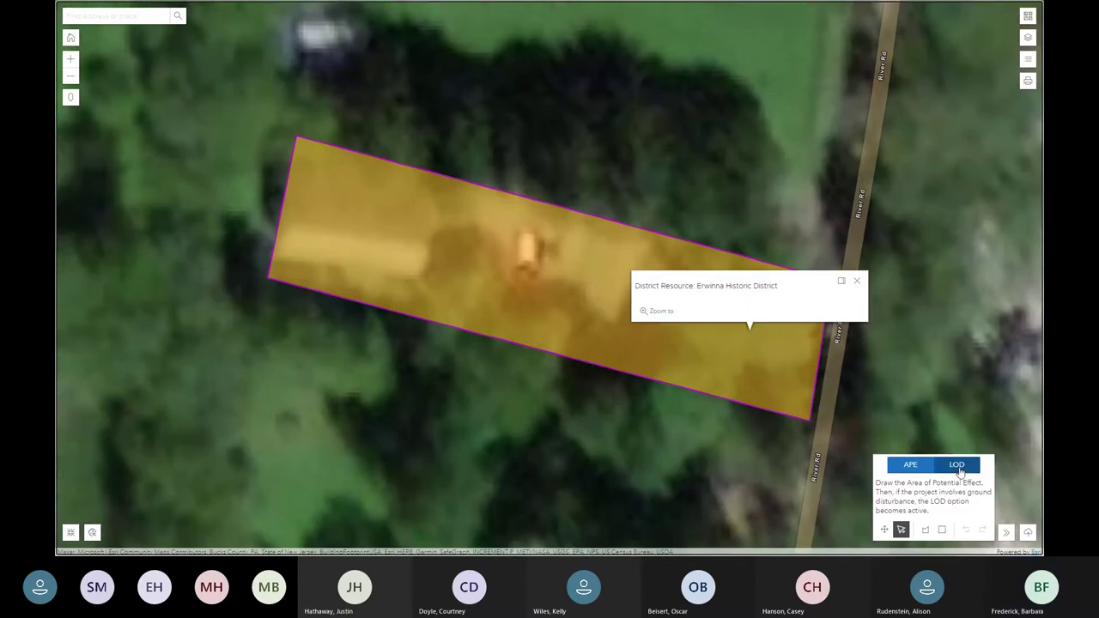
pyautogui.click(959, 468)
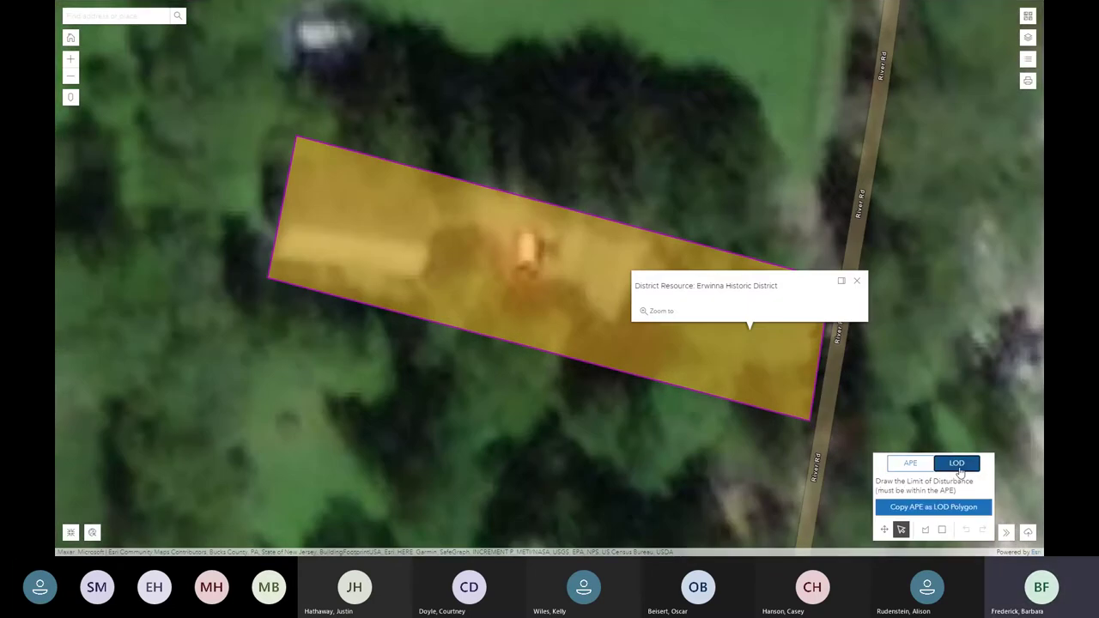
# Draw a small LOD polygon around the outbuilding inside the APE, then exit full screen.
pyautogui.click(926, 531)
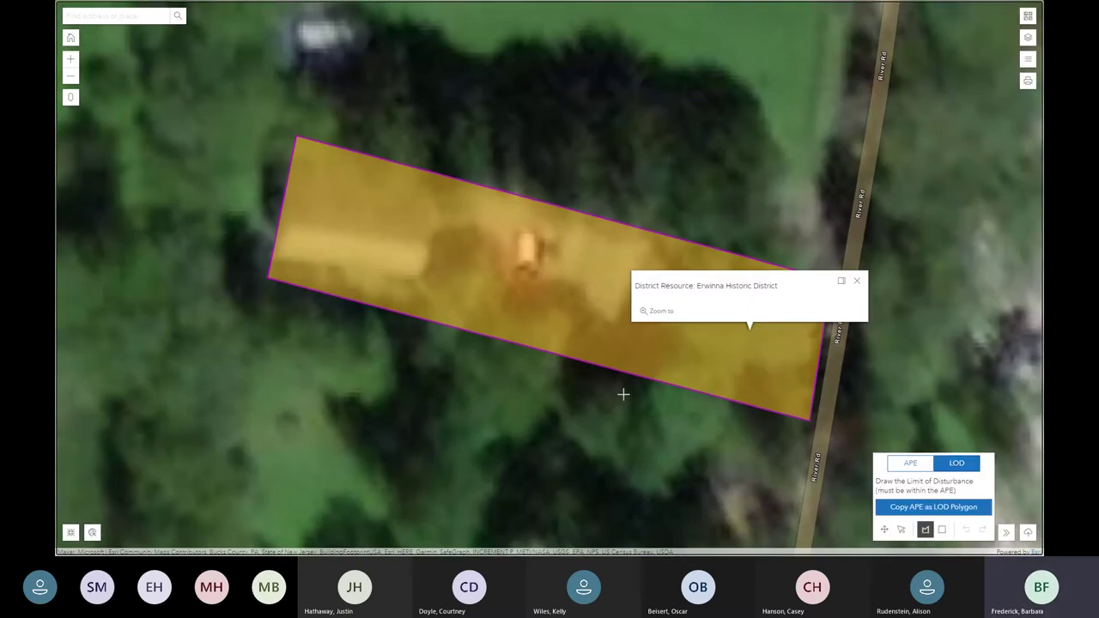
pyautogui.click(296, 208)
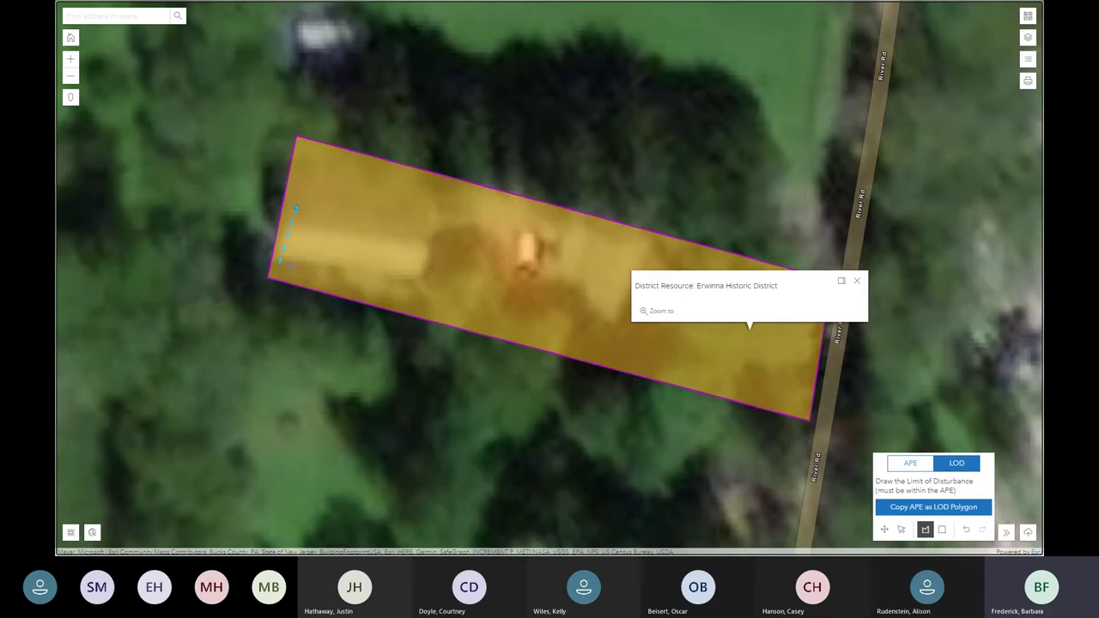
pyautogui.click(440, 304)
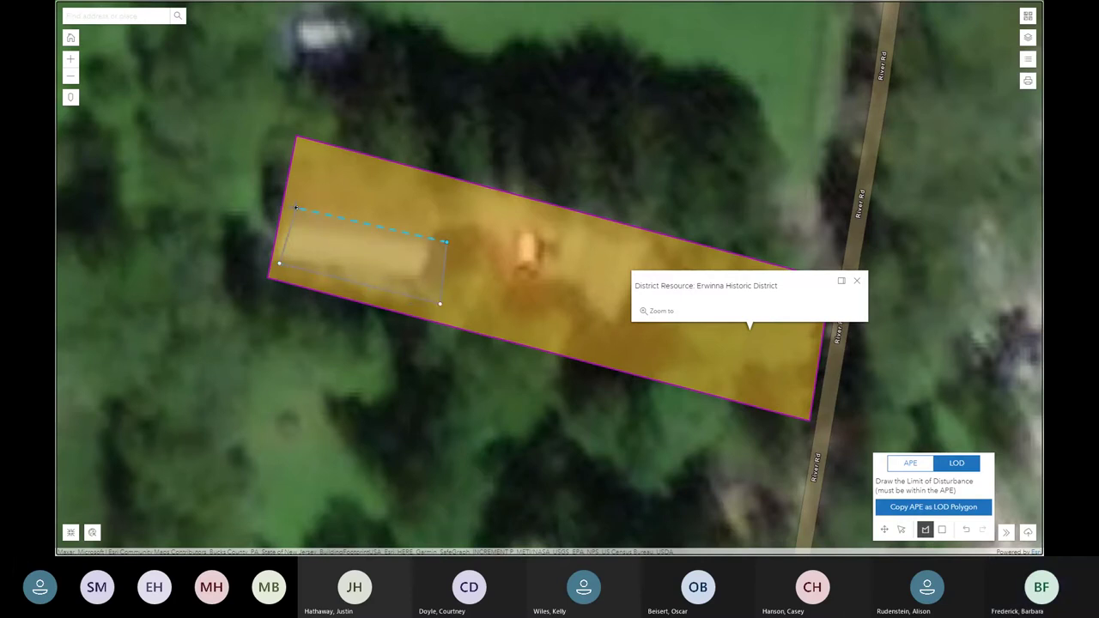
pyautogui.click(296, 209)
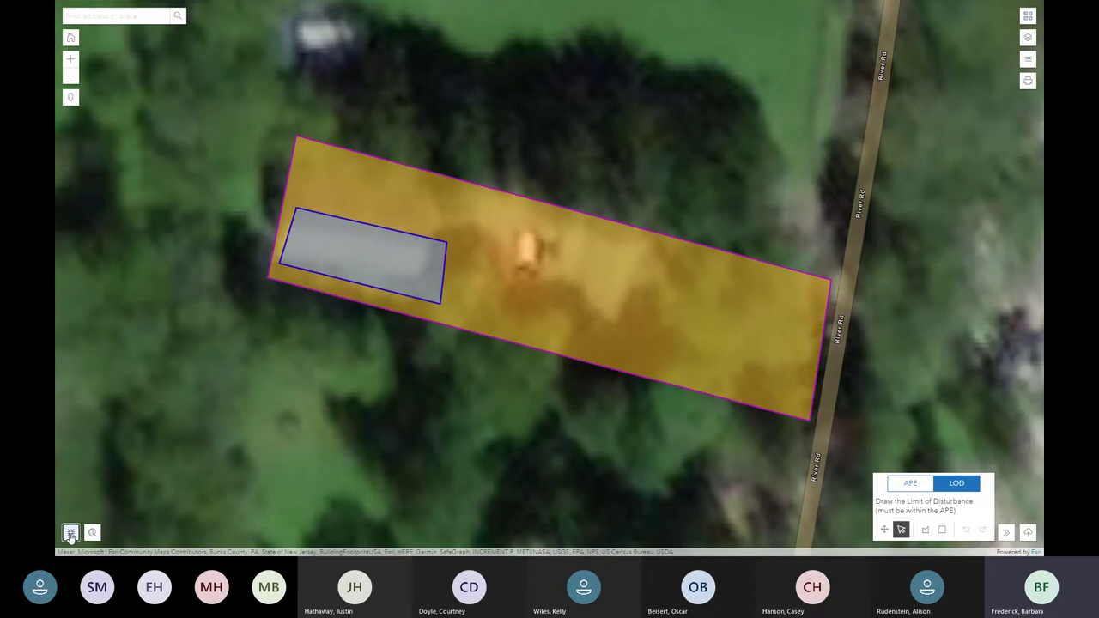
pyautogui.click(71, 534)
pyautogui.moveTo(1056, 342); pyautogui.dragTo(1058, 381)
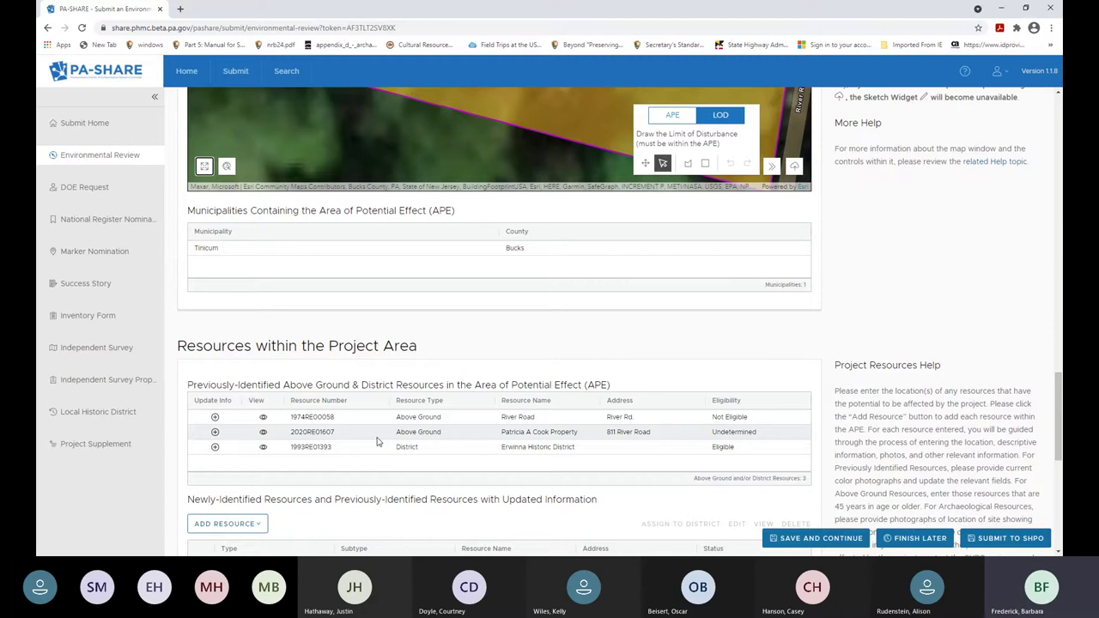
pyautogui.click(216, 434)
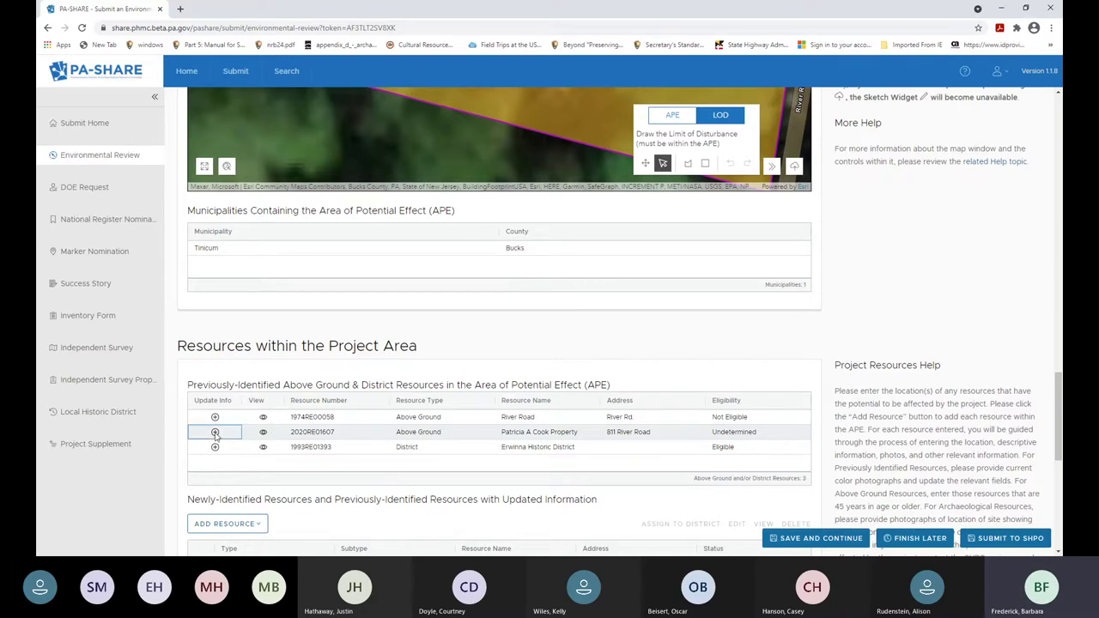
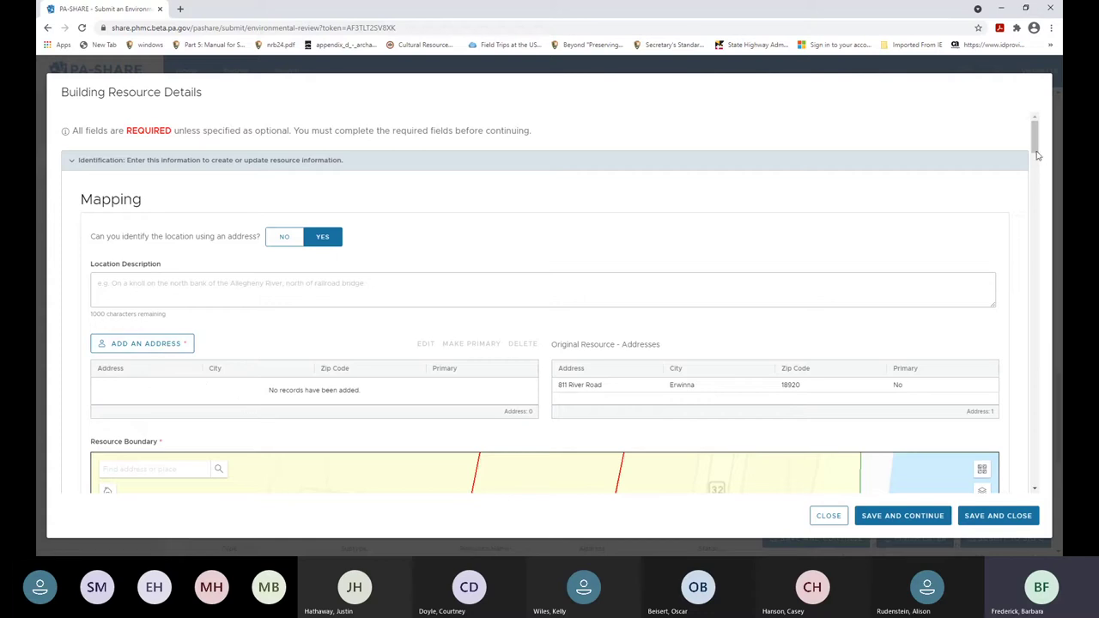
# Attempt to save the resource details, then scroll down to the empty Photographs section flagged by the error.
pyautogui.moveTo(1036, 144)
pyautogui.mouseDown()
pyautogui.moveTo(1036, 227)
pyautogui.moveTo(1040, 146)
pyautogui.mouseUp()
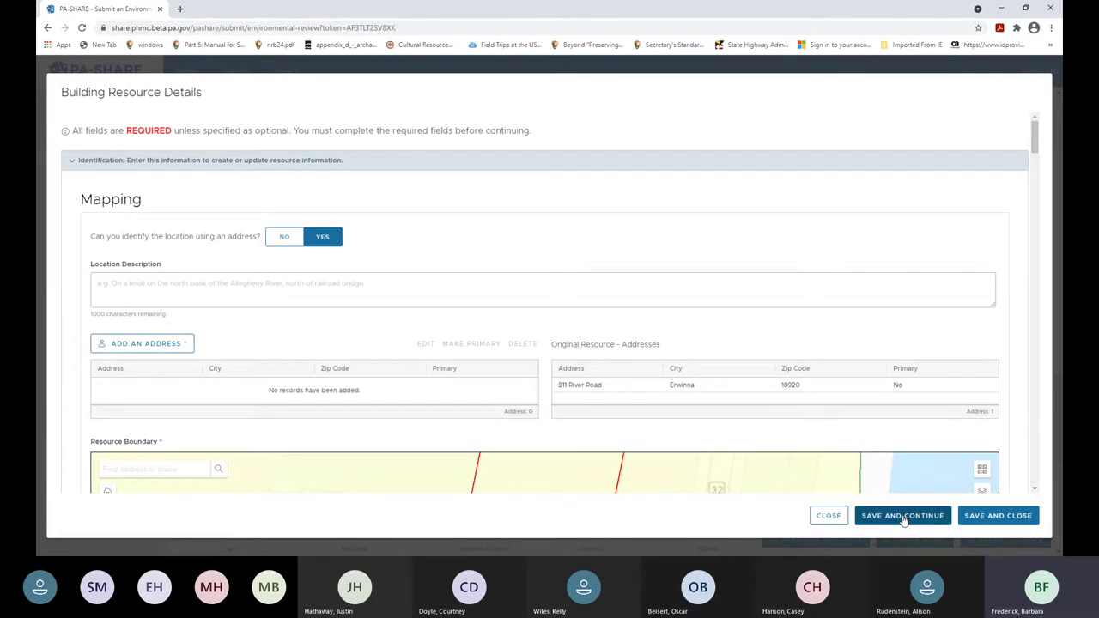
pyautogui.click(904, 520)
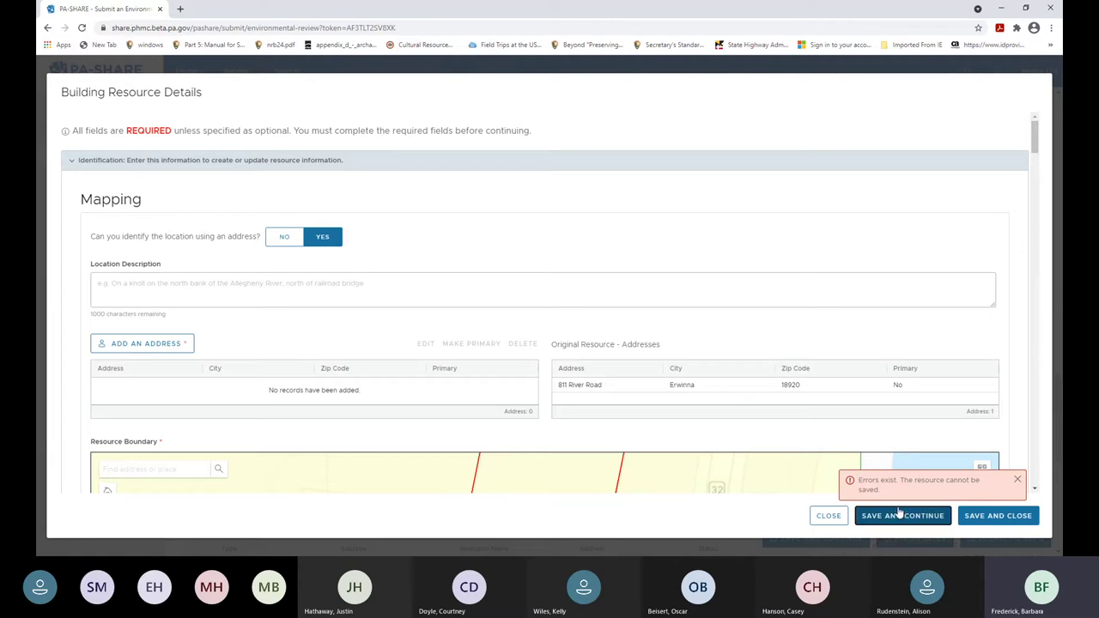
pyautogui.moveTo(1035, 142)
pyautogui.mouseDown()
pyautogui.moveTo(1038, 186)
pyautogui.moveTo(1038, 143)
pyautogui.moveTo(1037, 156)
pyautogui.mouseUp()
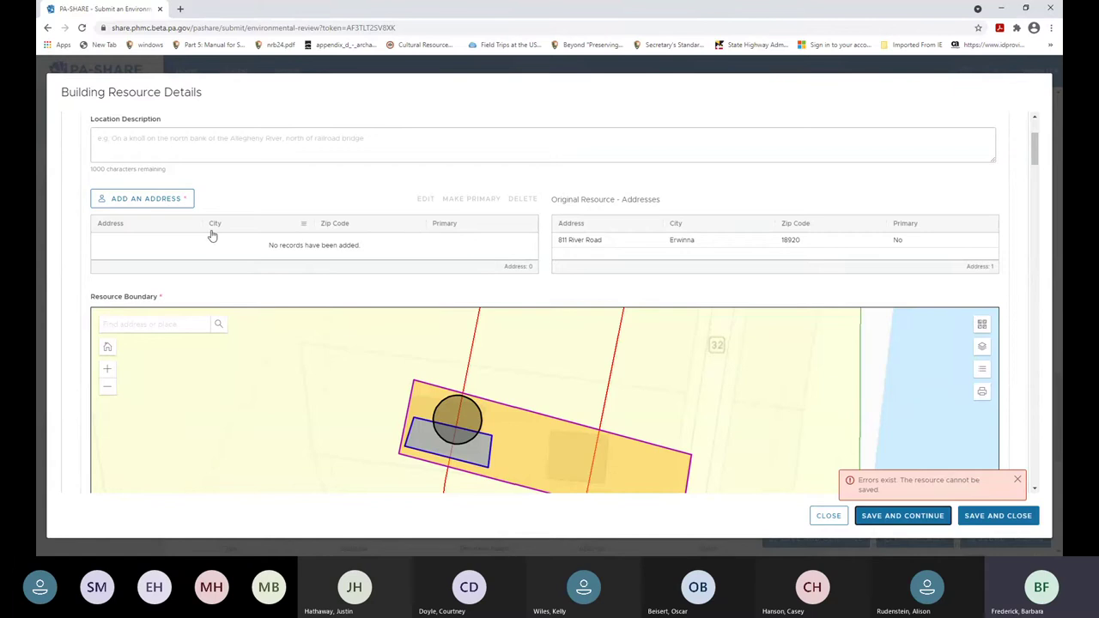
pyautogui.scroll(-1, 1034, 161)
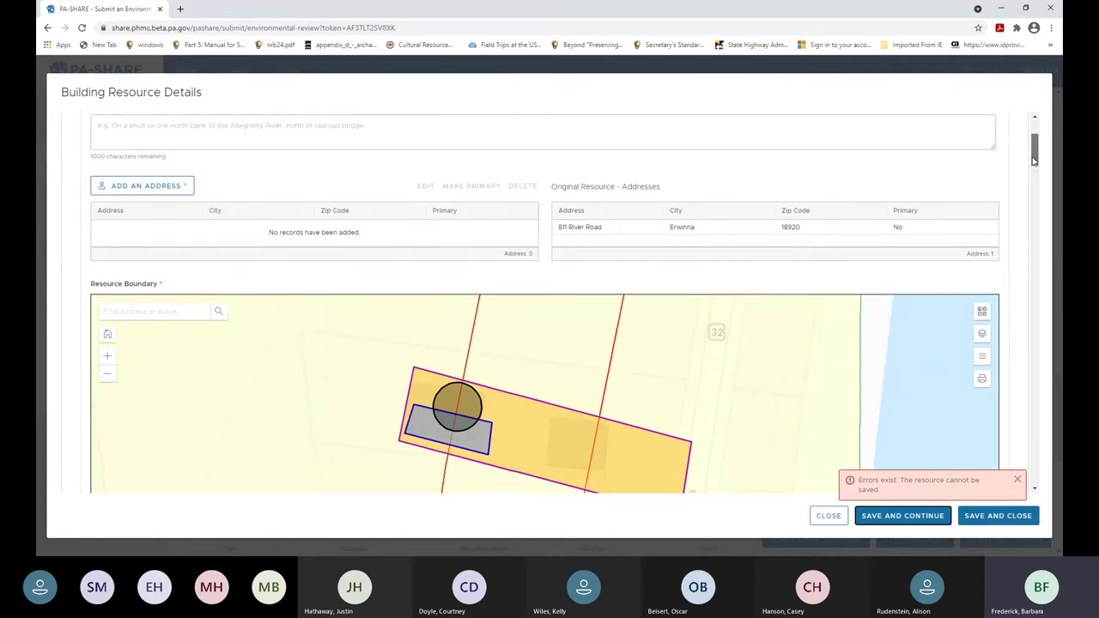
pyautogui.moveTo(1034, 161)
pyautogui.mouseDown()
pyautogui.moveTo(1047, 376)
pyautogui.moveTo(1038, 139)
pyautogui.mouseUp()
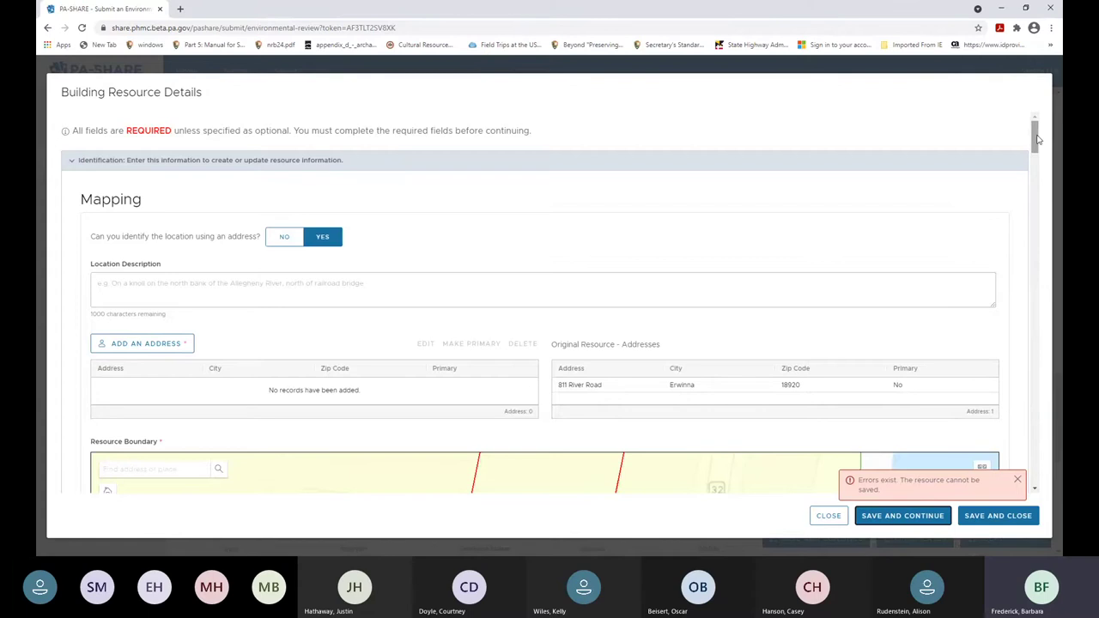
pyautogui.moveTo(1038, 139); pyautogui.dragTo(1035, 204)
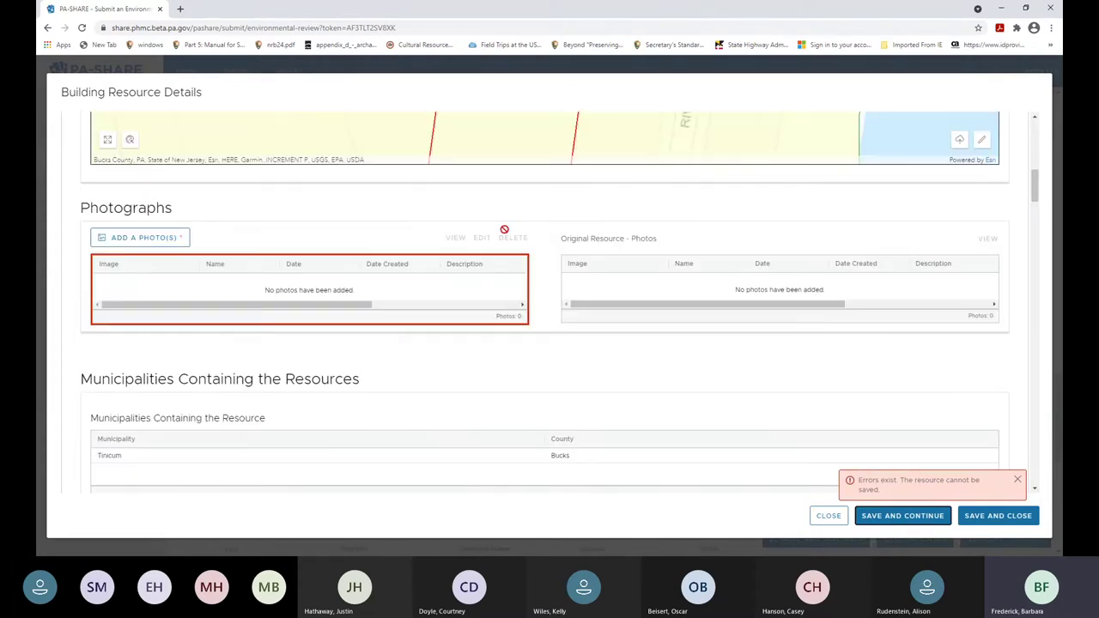
# Add a local-disk photo titled 'photo of south elevation', described 'south elevation', dated 4/2021.
pyautogui.click(173, 237)
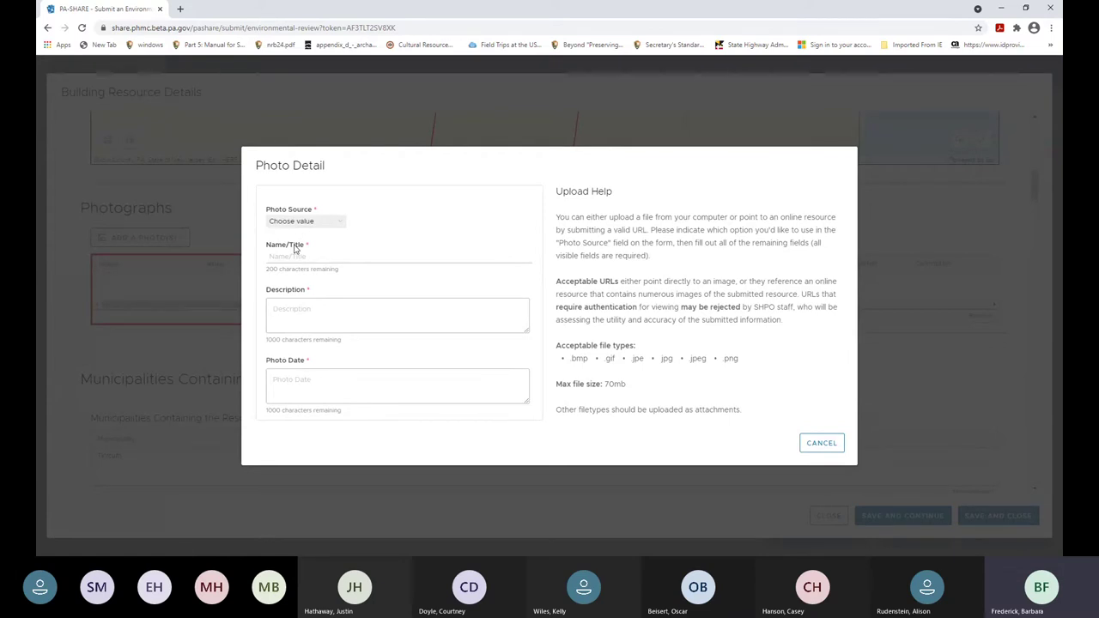
pyautogui.click(295, 248)
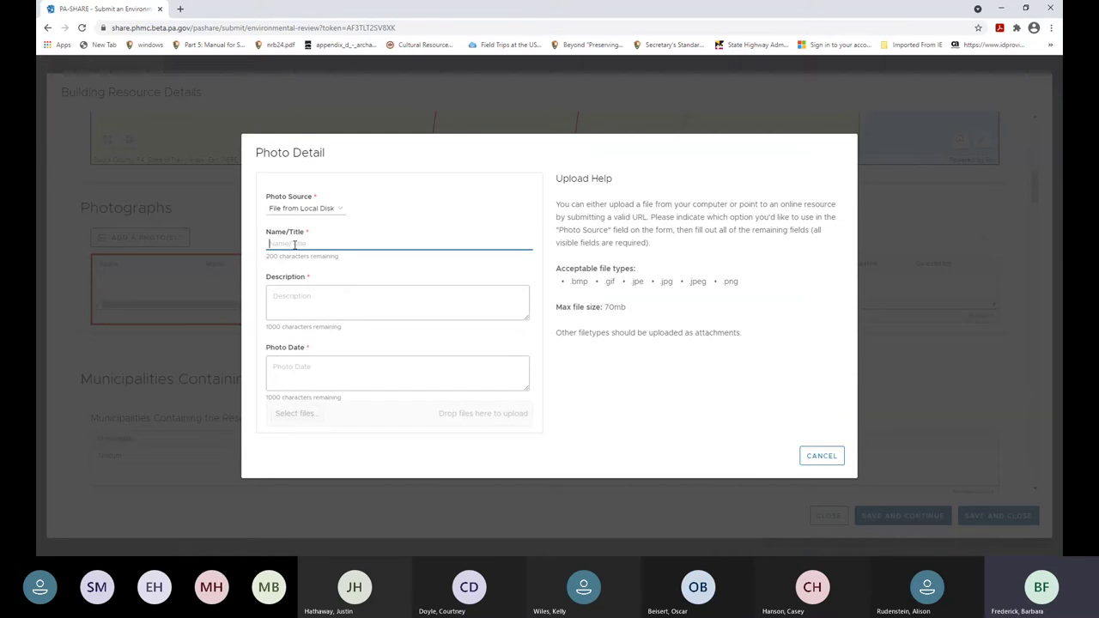
pyautogui.write('photo 1')
pyautogui.write('f south elevation')
pyautogui.click(297, 302)
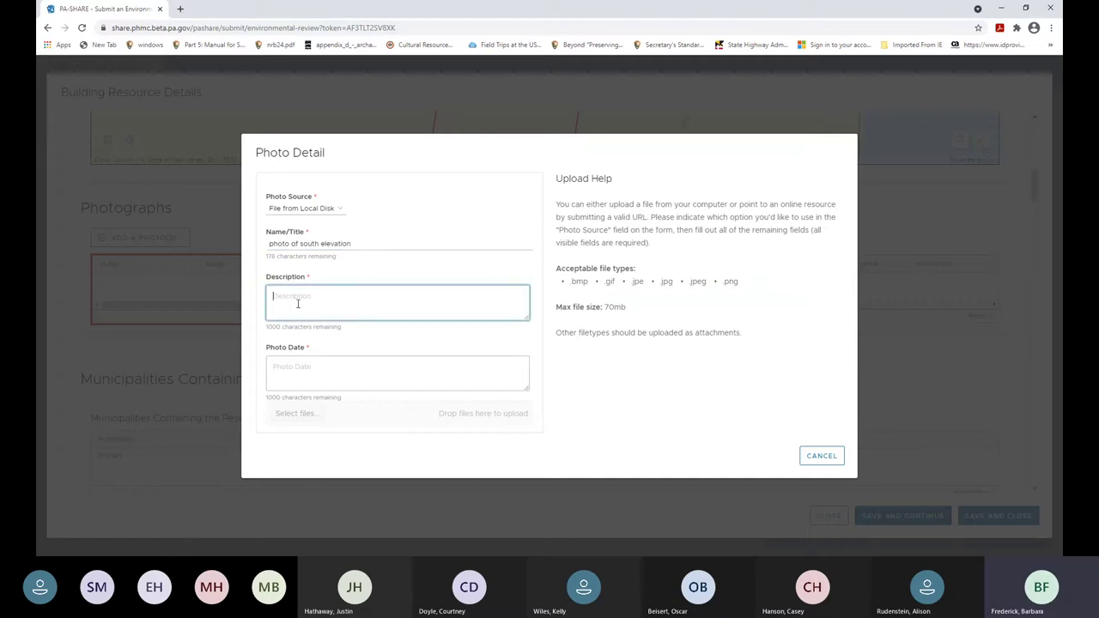
pyautogui.write('south ')
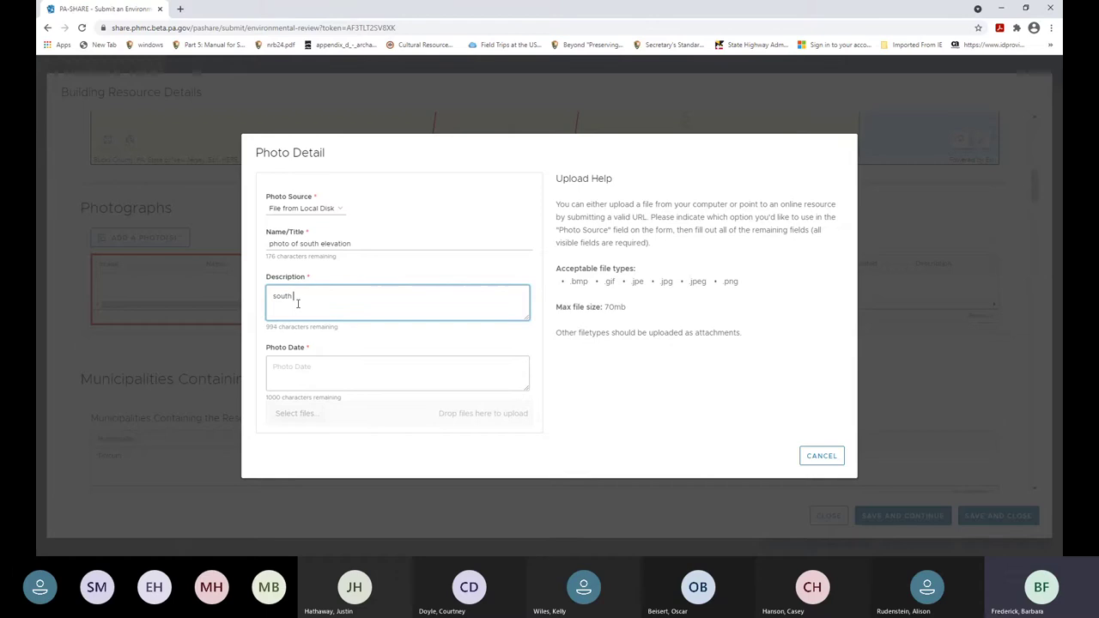
pyautogui.write('elevation')
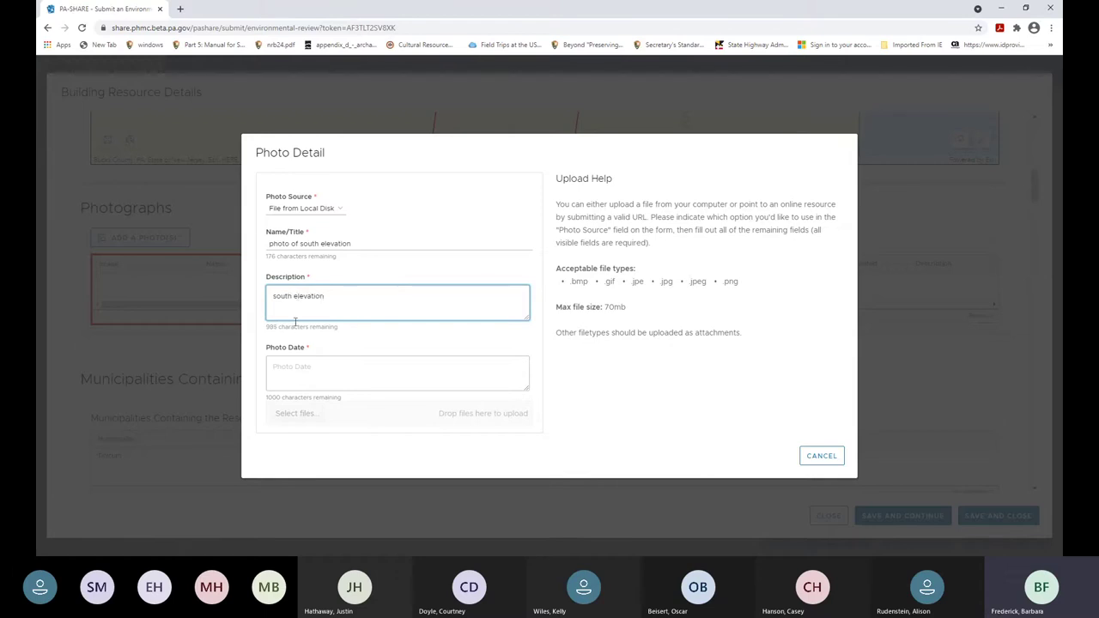
pyautogui.click(292, 365)
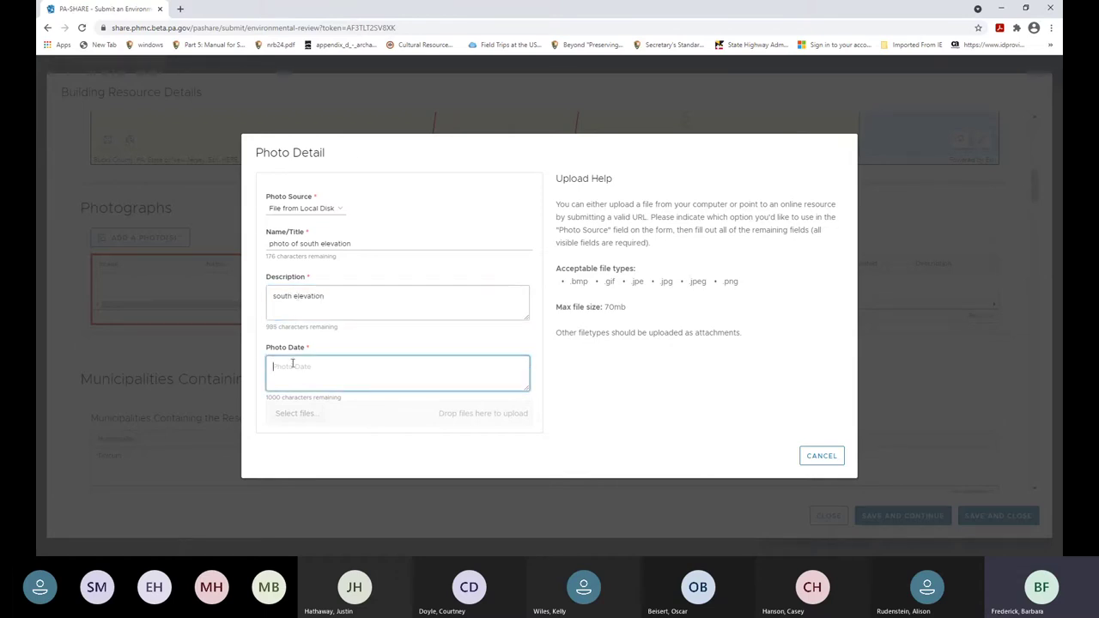
pyautogui.write('4/2020')
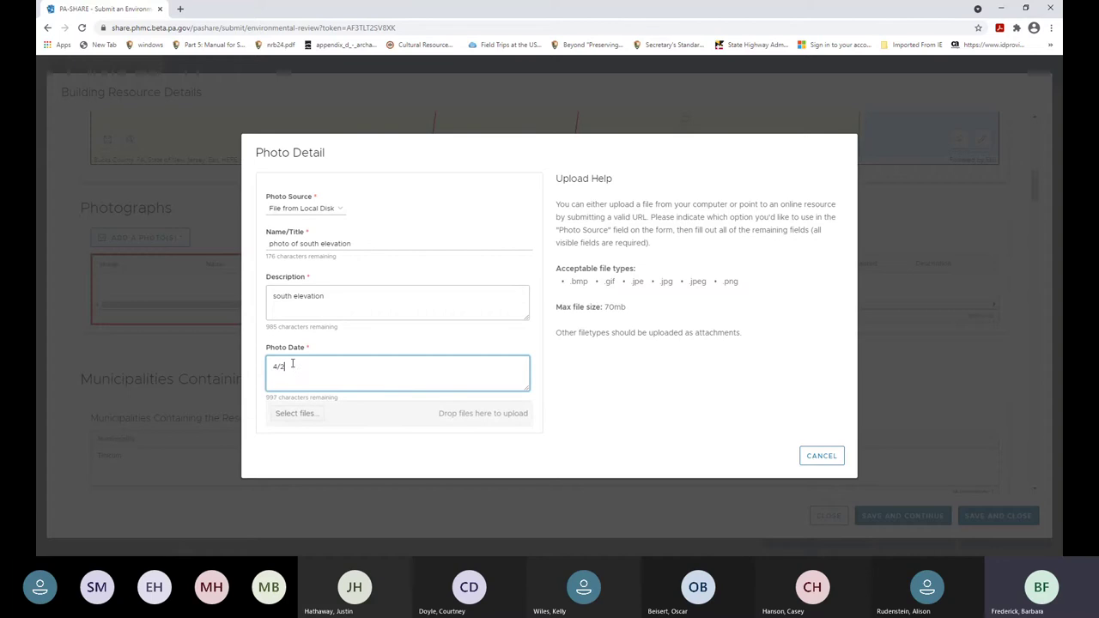
pyautogui.click(300, 416)
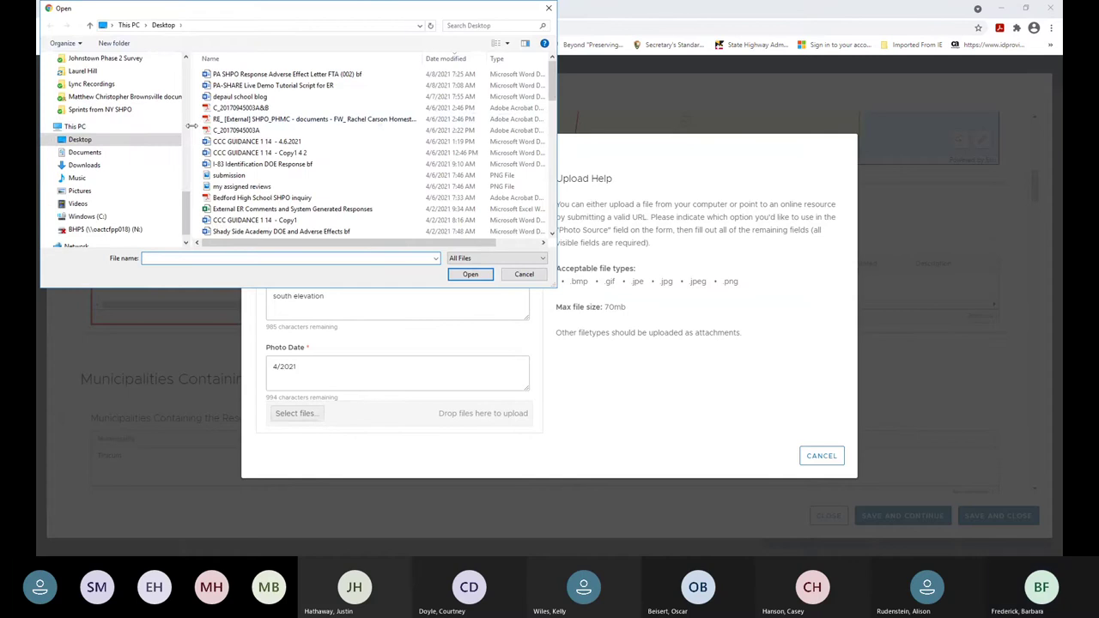
pyautogui.scroll(-5, 543, 131)
pyautogui.scroll(-5, 533, 137)
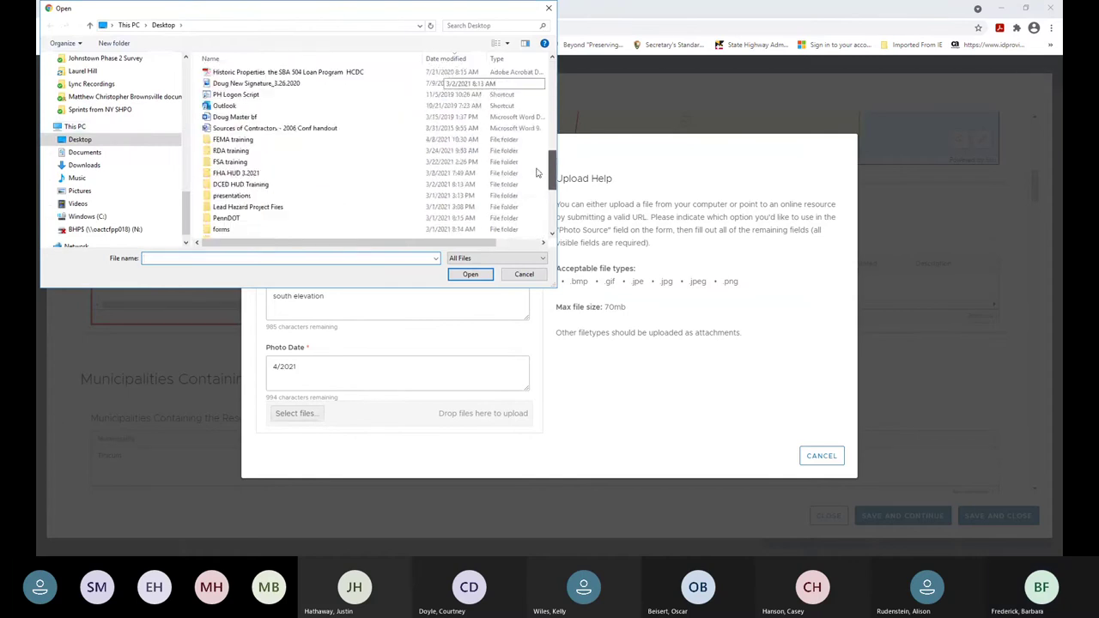
pyautogui.doubleClick(265, 137)
pyautogui.doubleClick(227, 84)
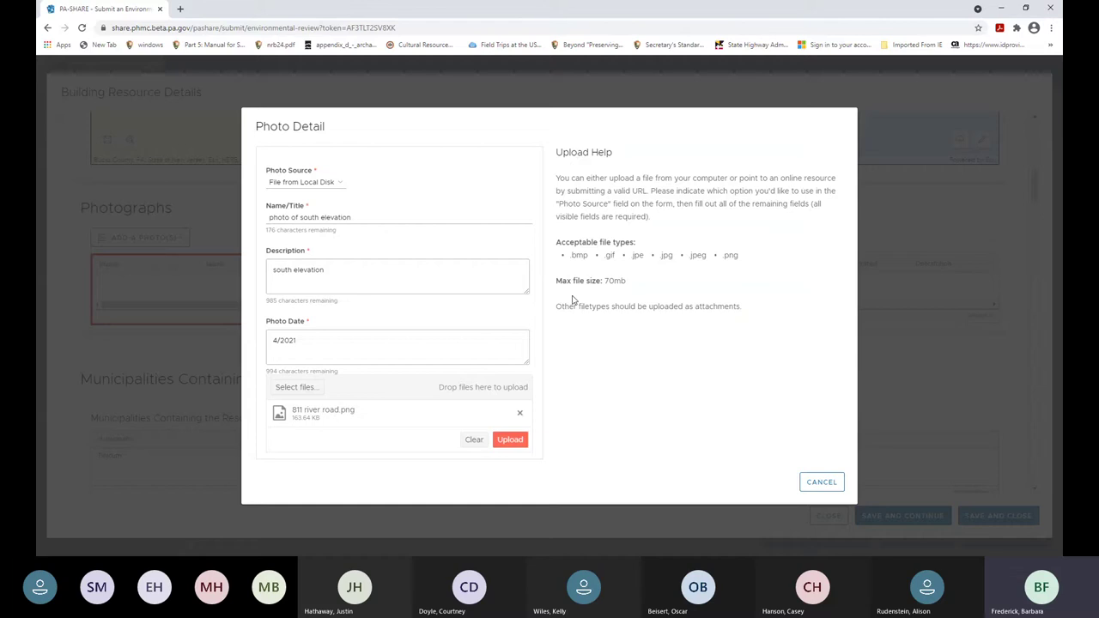
# Upload the south elevation photo and scroll down to the Recorder section.
pyautogui.click(511, 441)
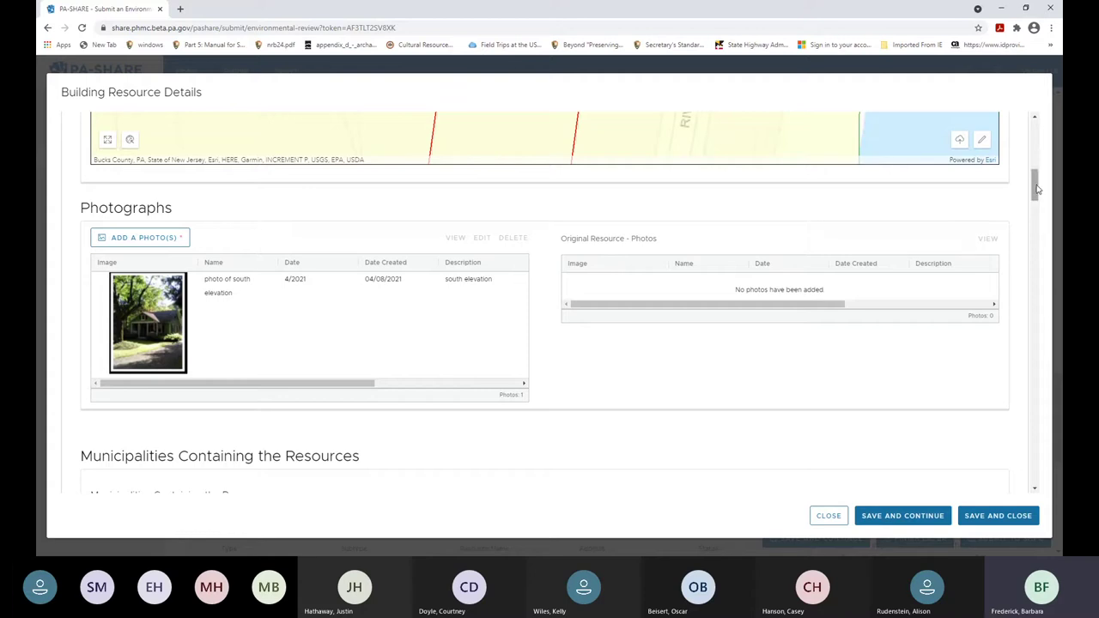
pyautogui.moveTo(1037, 189); pyautogui.dragTo(1025, 395)
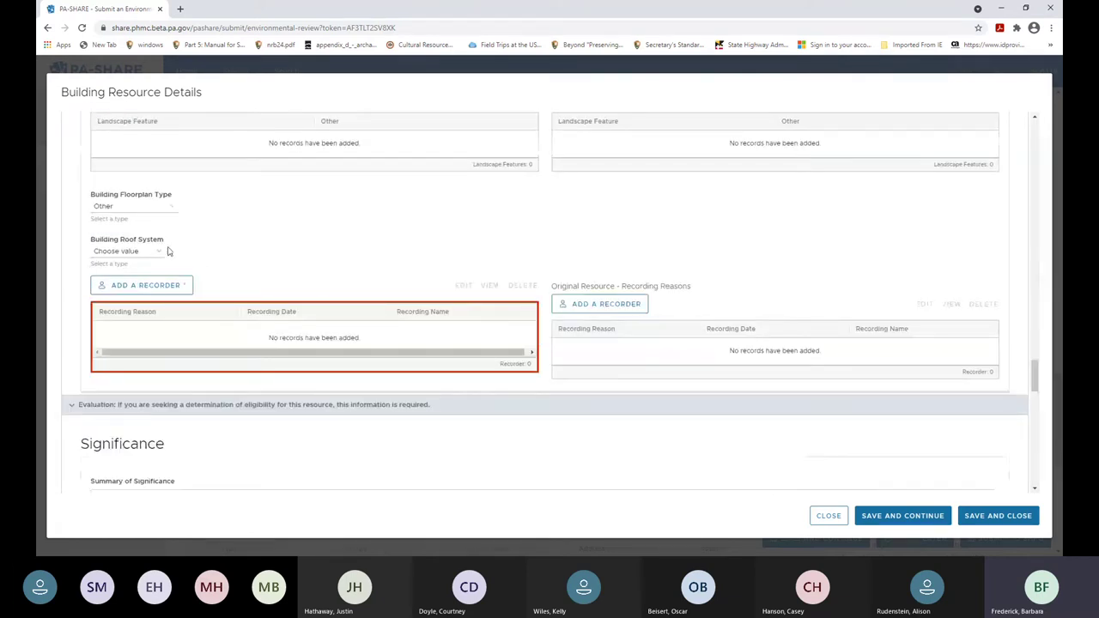
# Add a recorder entry whose contact has street 'x', city 'x' and ZIP 11111.
pyautogui.click(147, 286)
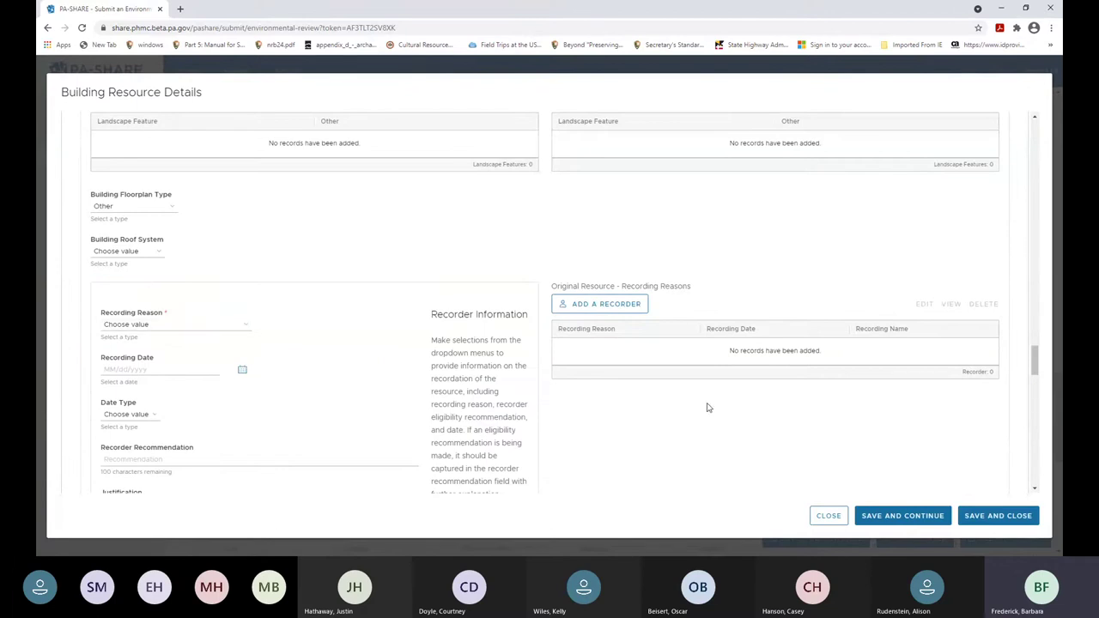
pyautogui.scroll(-3, 707, 407)
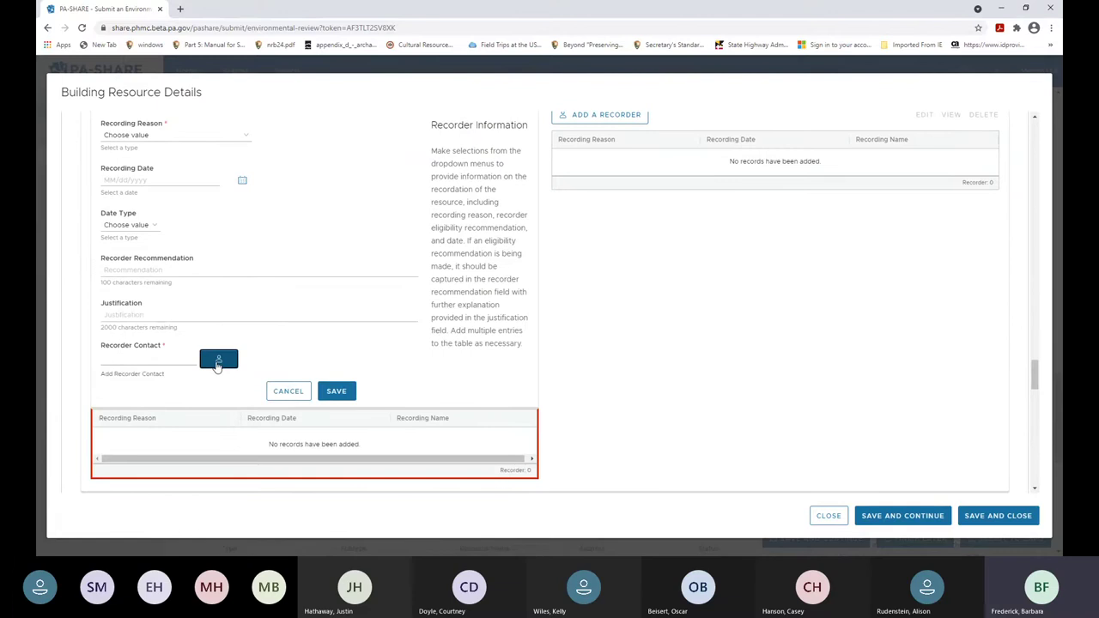
pyautogui.click(217, 362)
pyautogui.scroll(-1, 835, 356)
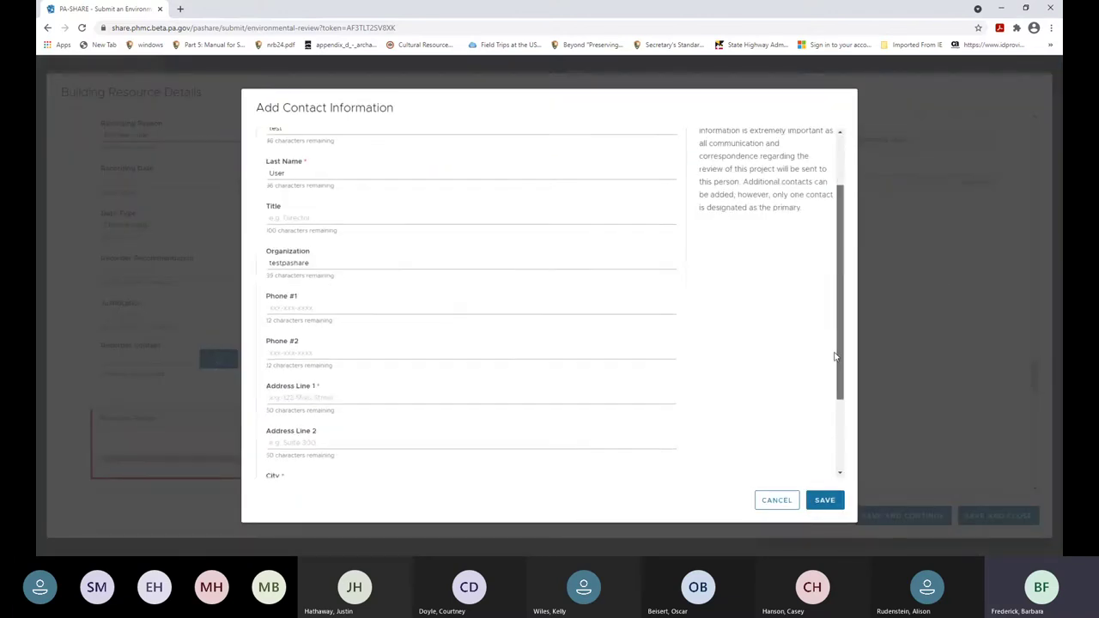
pyautogui.scroll(-1, 834, 356)
pyautogui.click(492, 336)
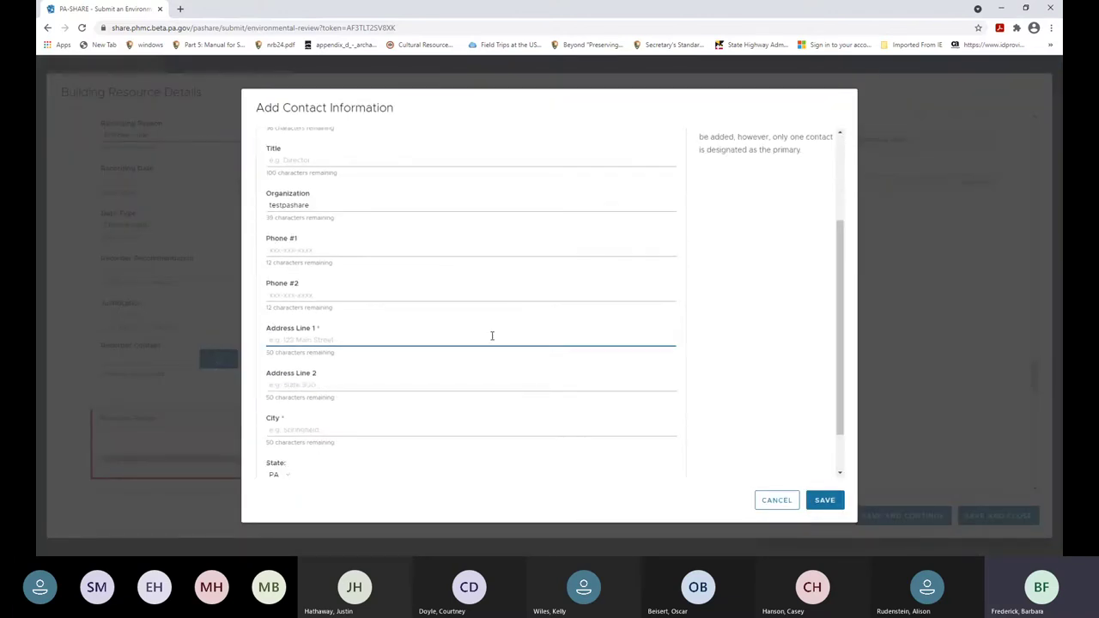
pyautogui.write('x')
pyautogui.click(436, 427)
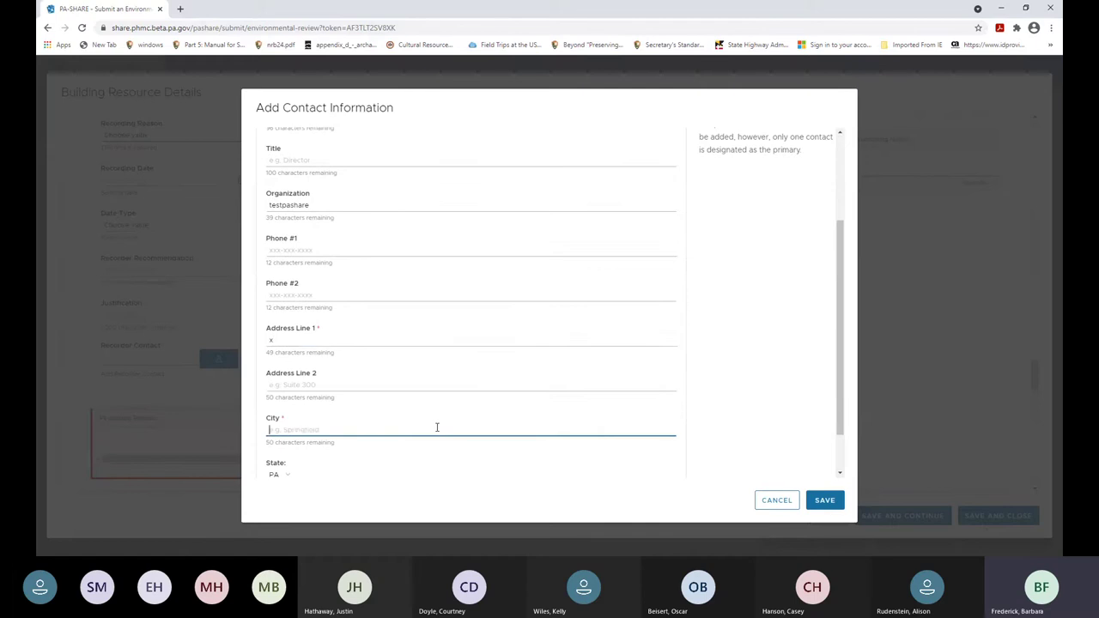
pyautogui.write('x')
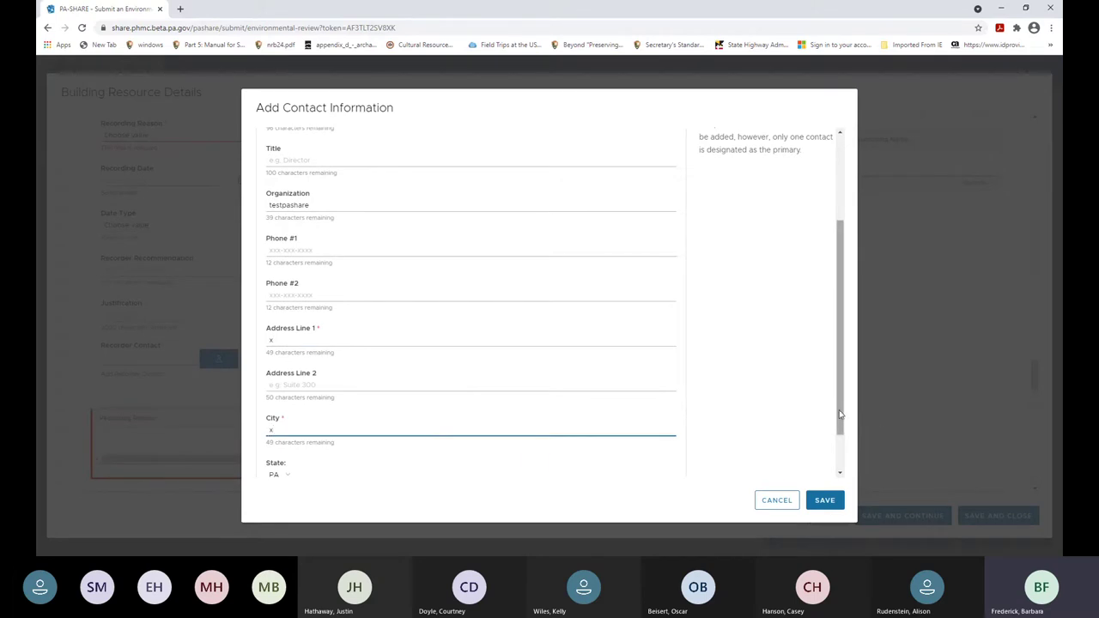
pyautogui.scroll(-1, 840, 415)
pyautogui.click(281, 455)
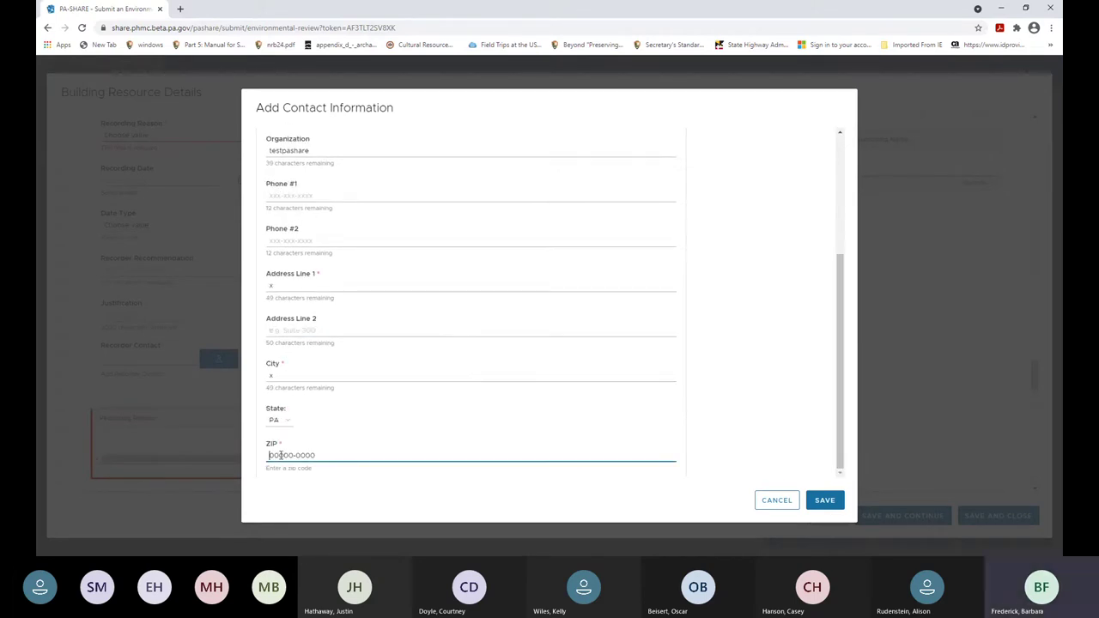
pyautogui.write('11111-0000')
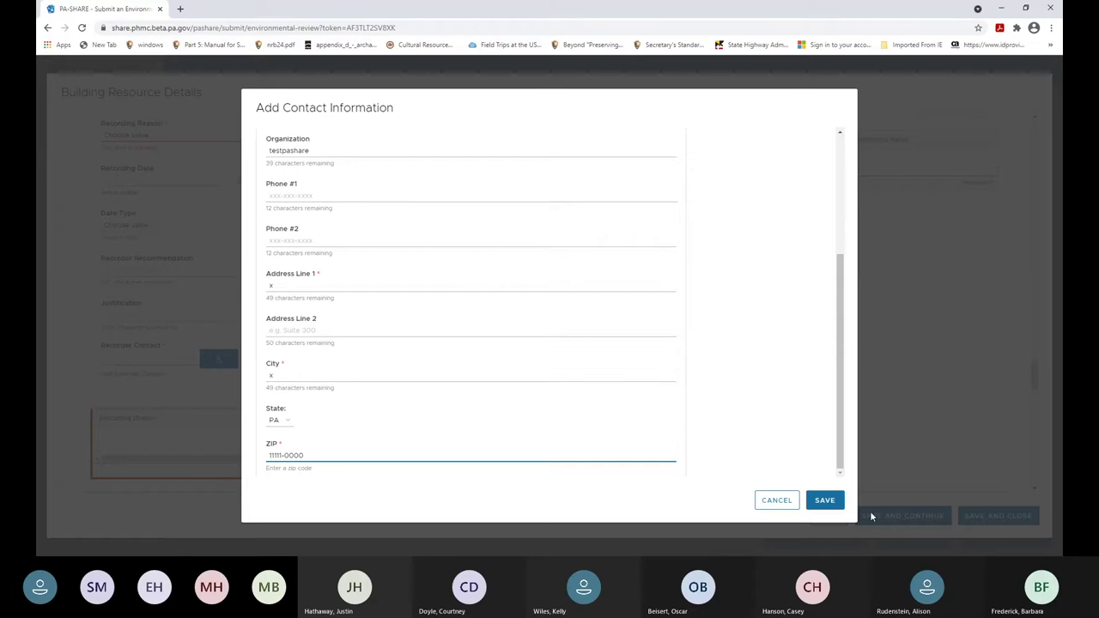
pyautogui.click(834, 504)
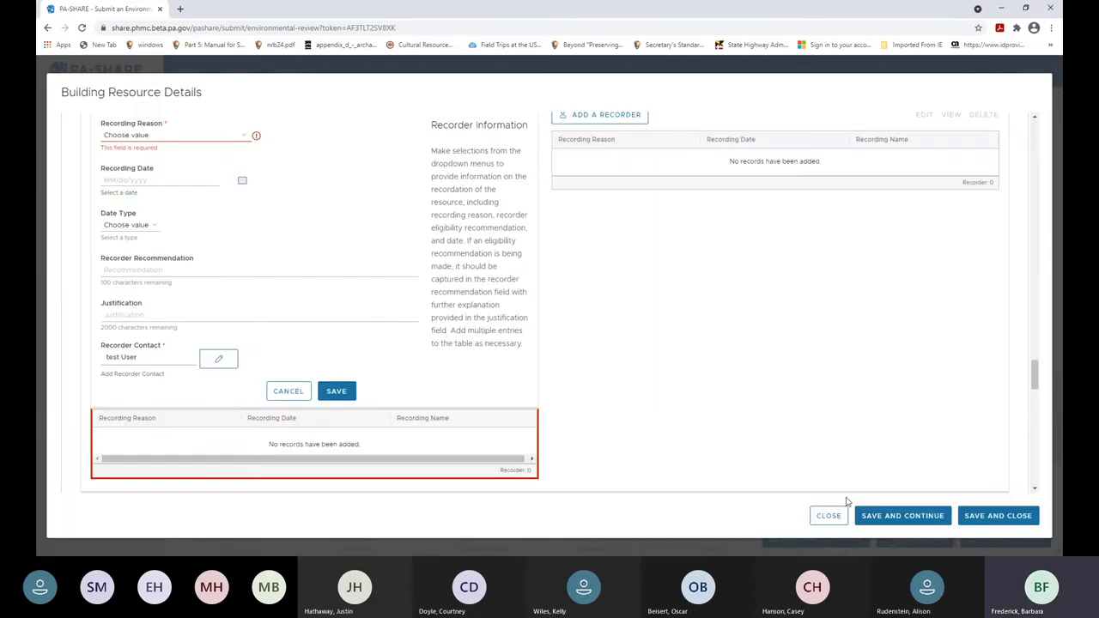
# Set the recording reason to Environmental Review, save the entry, and save the resource.
pyautogui.click(925, 521)
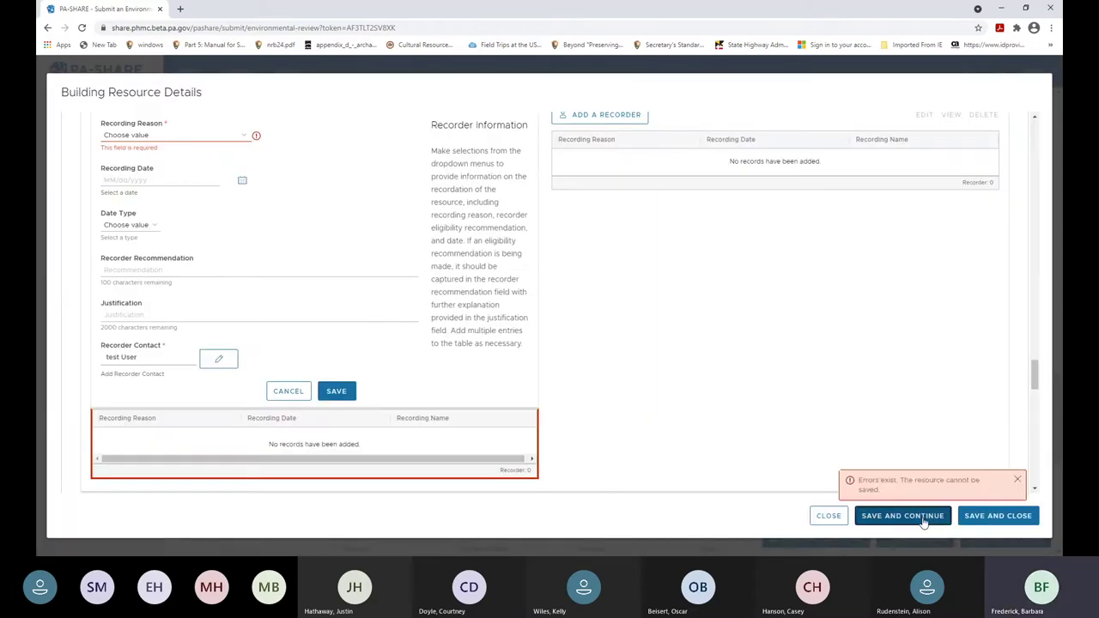
pyautogui.click(228, 163)
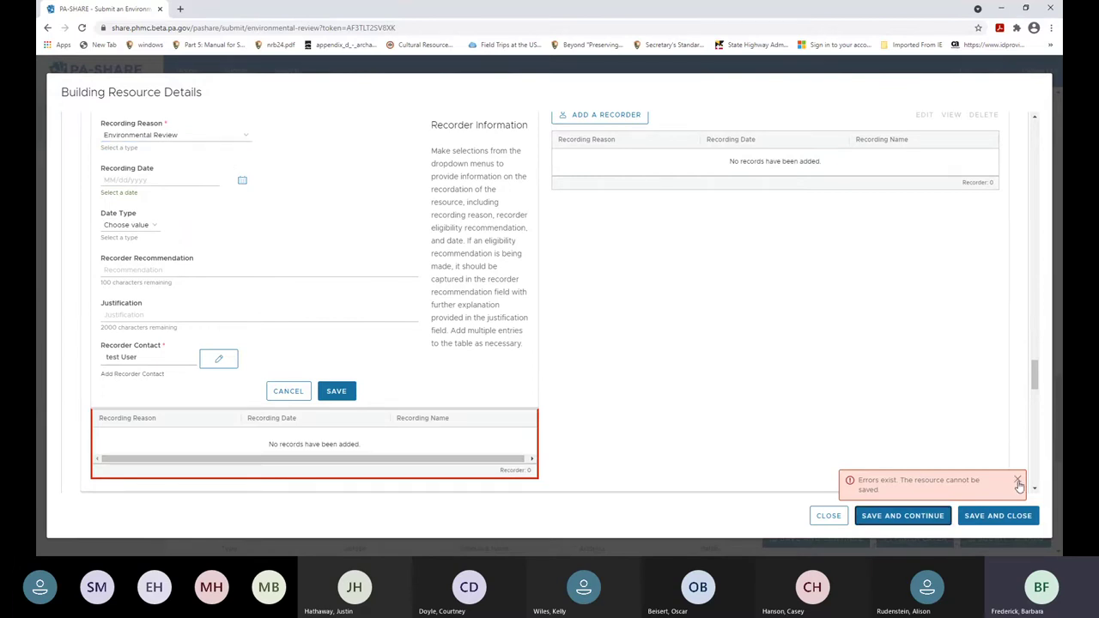
pyautogui.click(1017, 481)
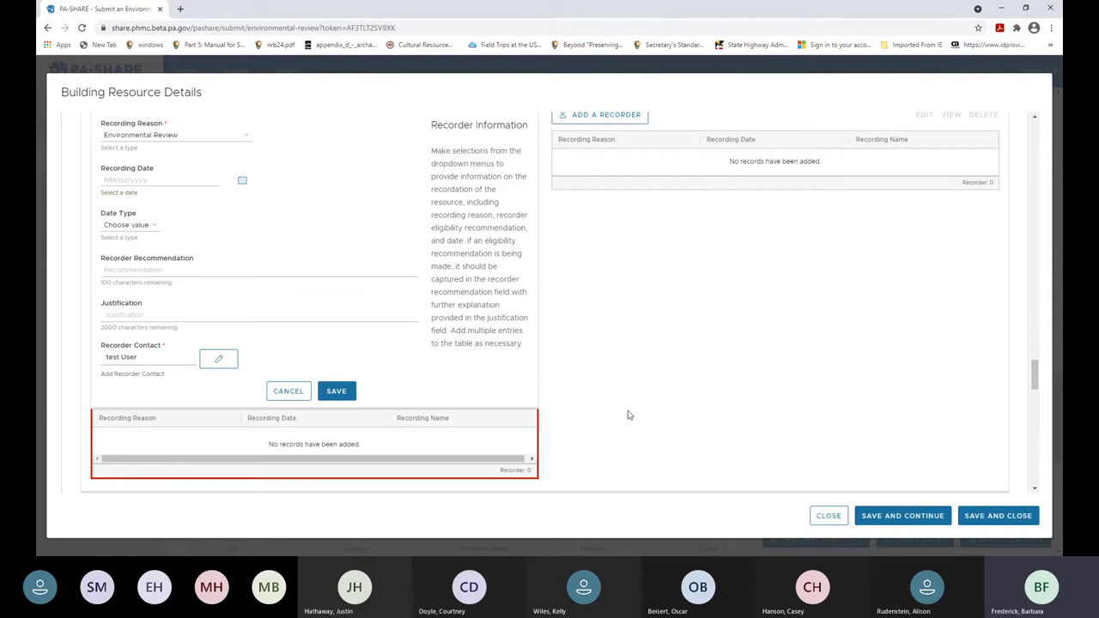
pyautogui.click(336, 390)
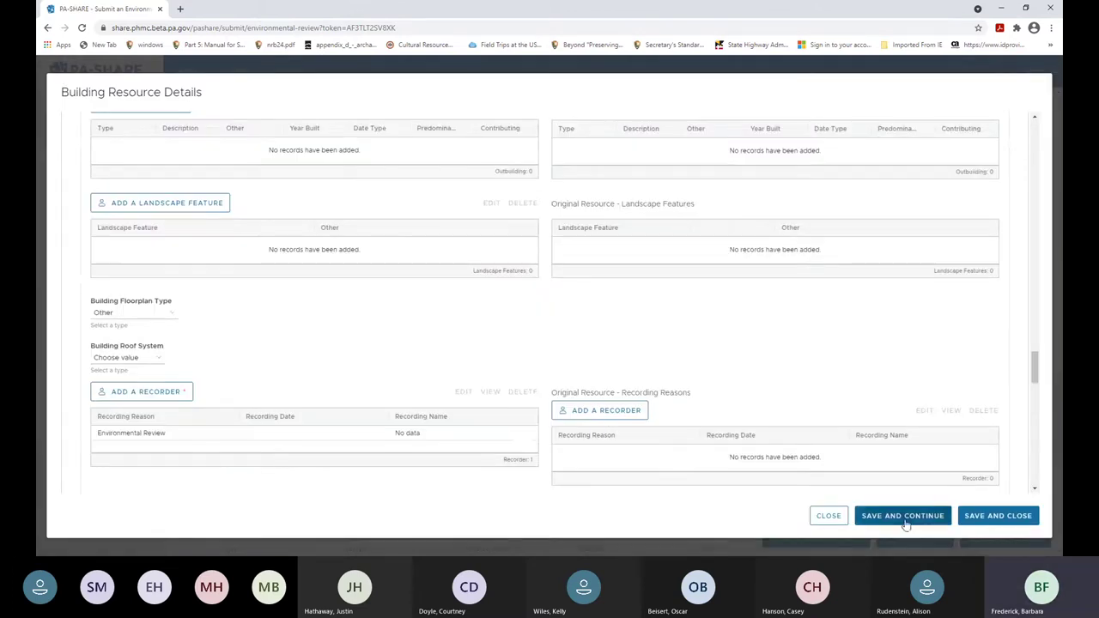
pyautogui.click(904, 518)
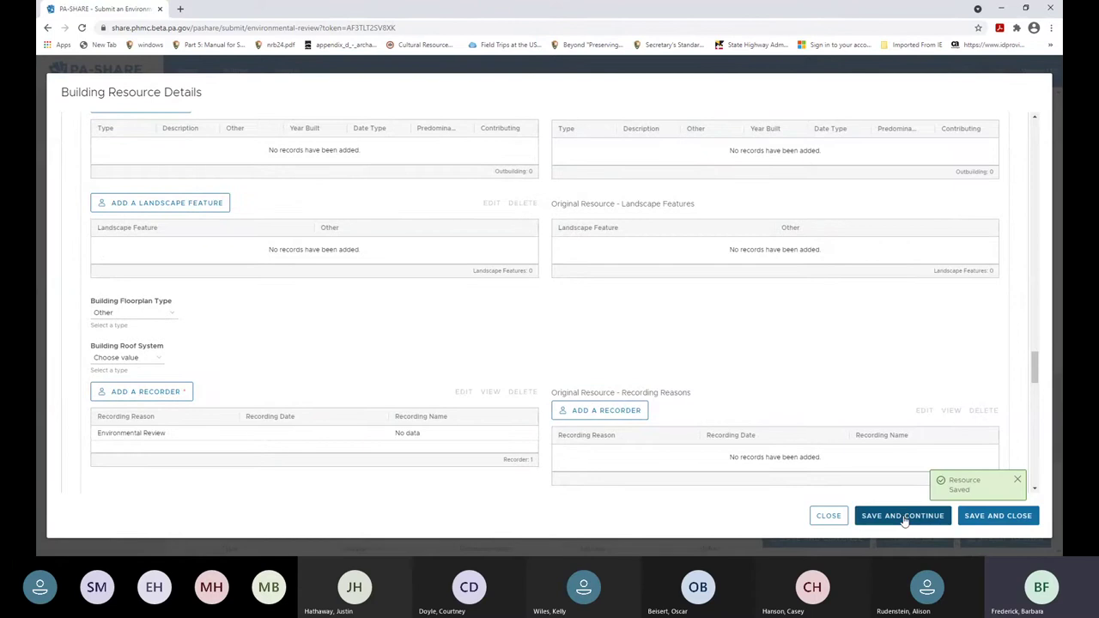
# Save and close the building resource, then add a new above-ground building resource.
pyautogui.click(986, 517)
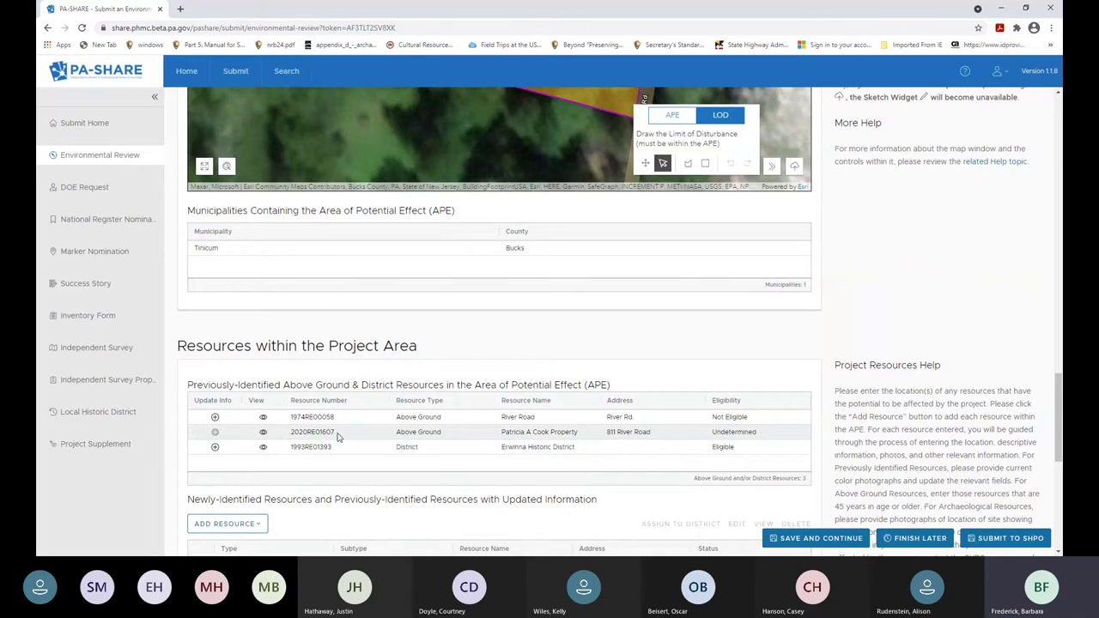
pyautogui.moveTo(1059, 417); pyautogui.dragTo(1059, 440)
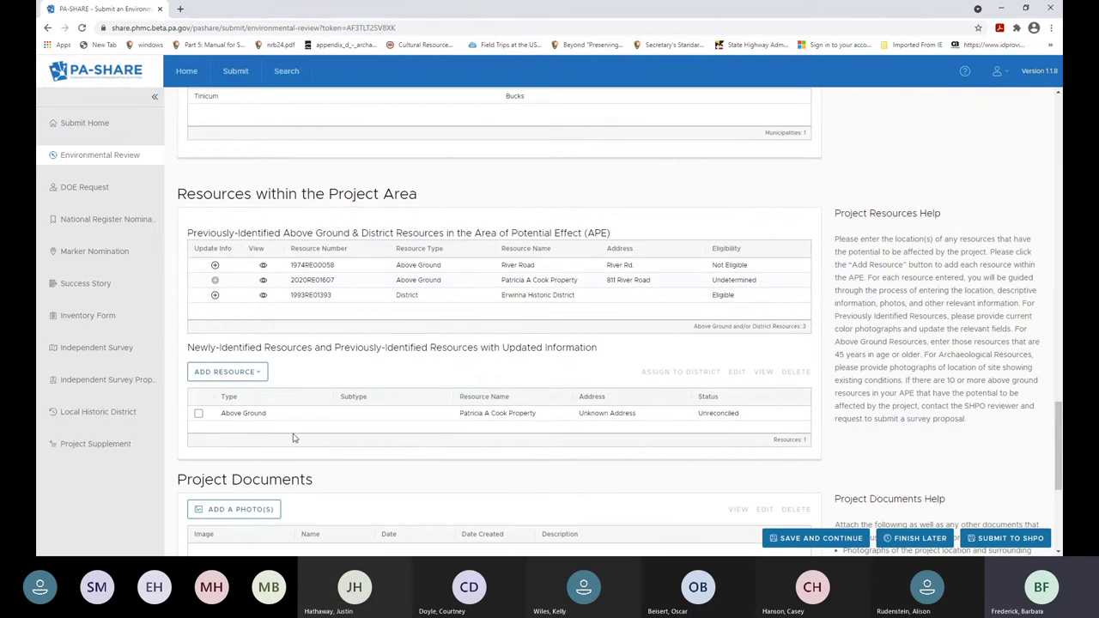
pyautogui.click(232, 376)
pyautogui.click(230, 409)
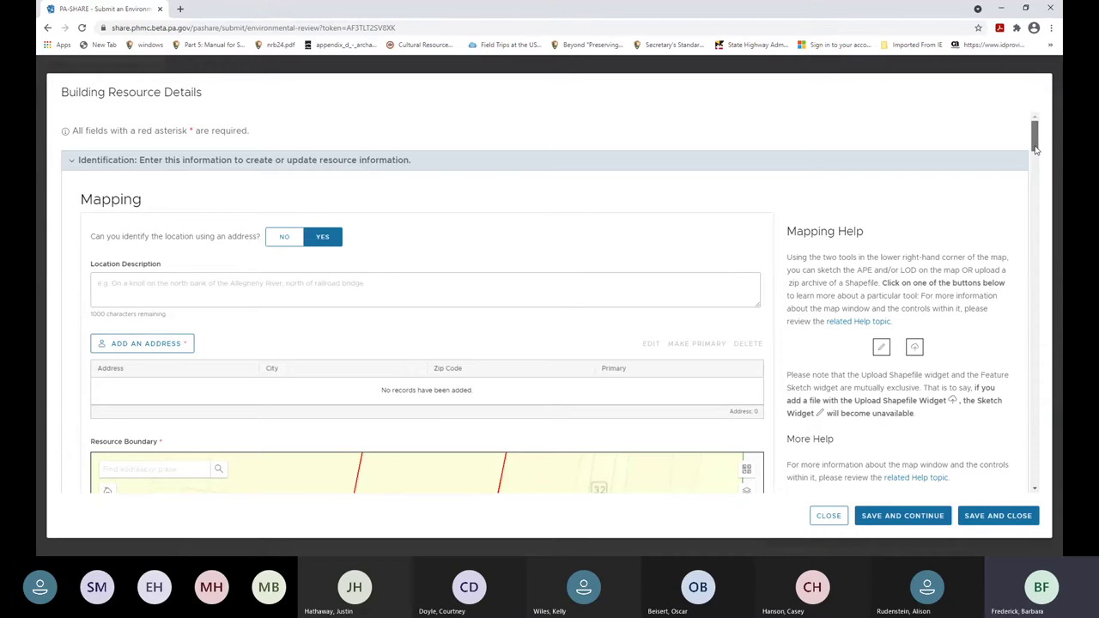
# Enter the building's street address, city and ZIP code and save them as its primary address.
pyautogui.moveTo(1034, 149); pyautogui.dragTo(1035, 157)
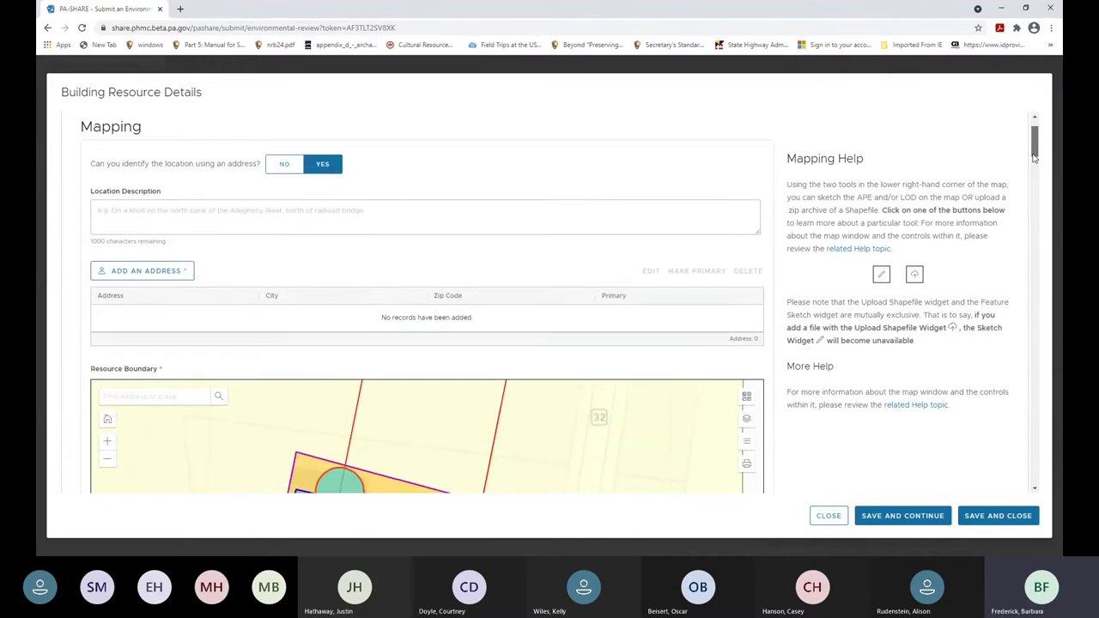
pyautogui.scroll(-2, 508, 209)
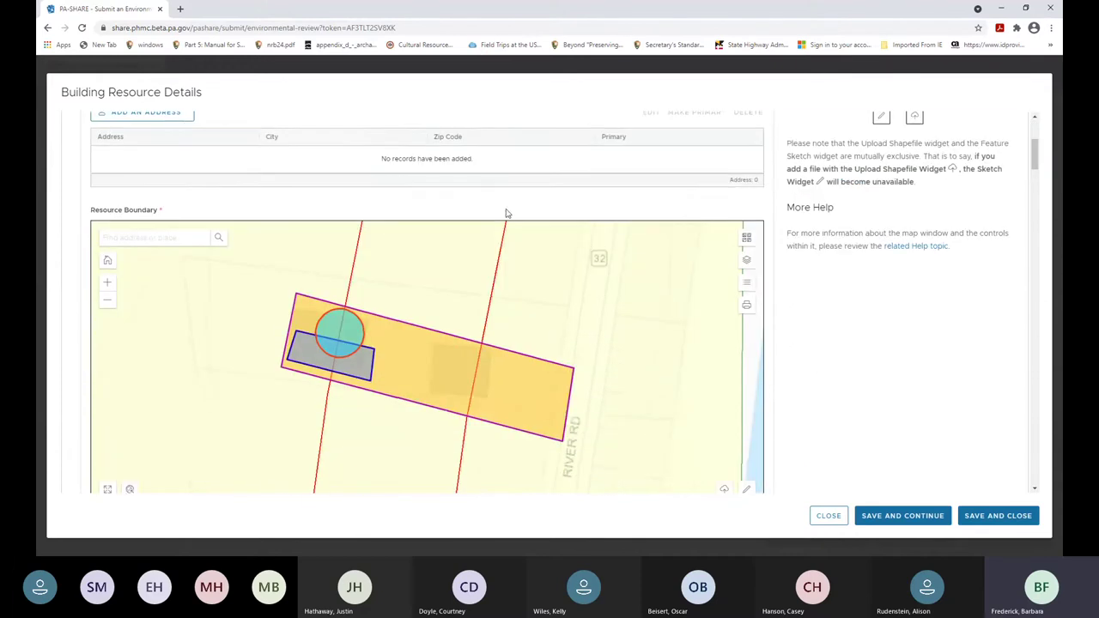
pyautogui.click(183, 123)
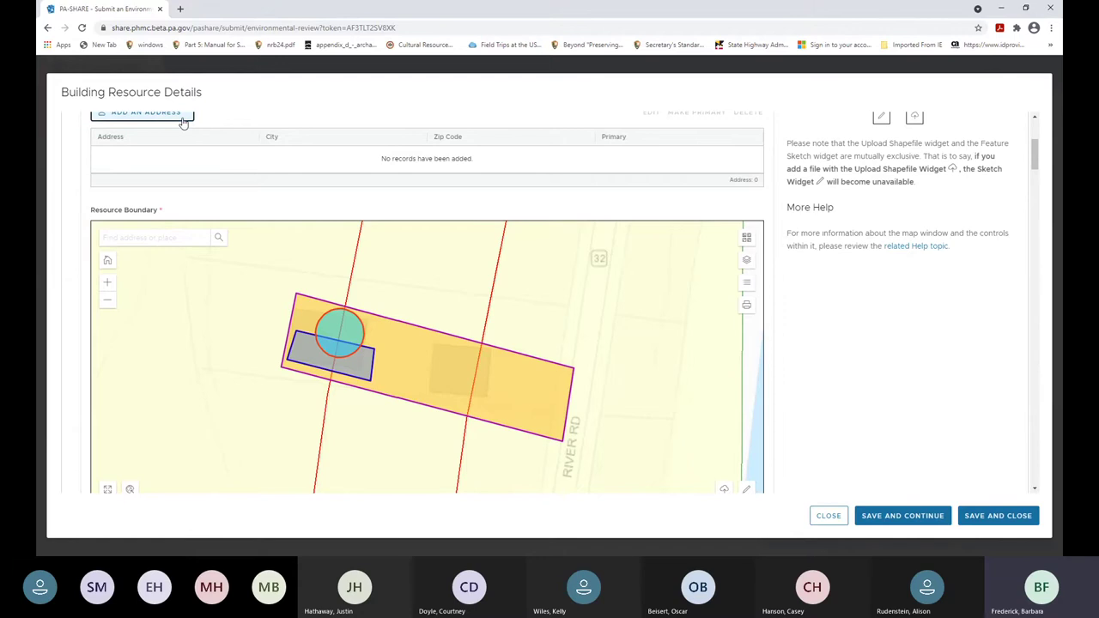
pyautogui.click(161, 157)
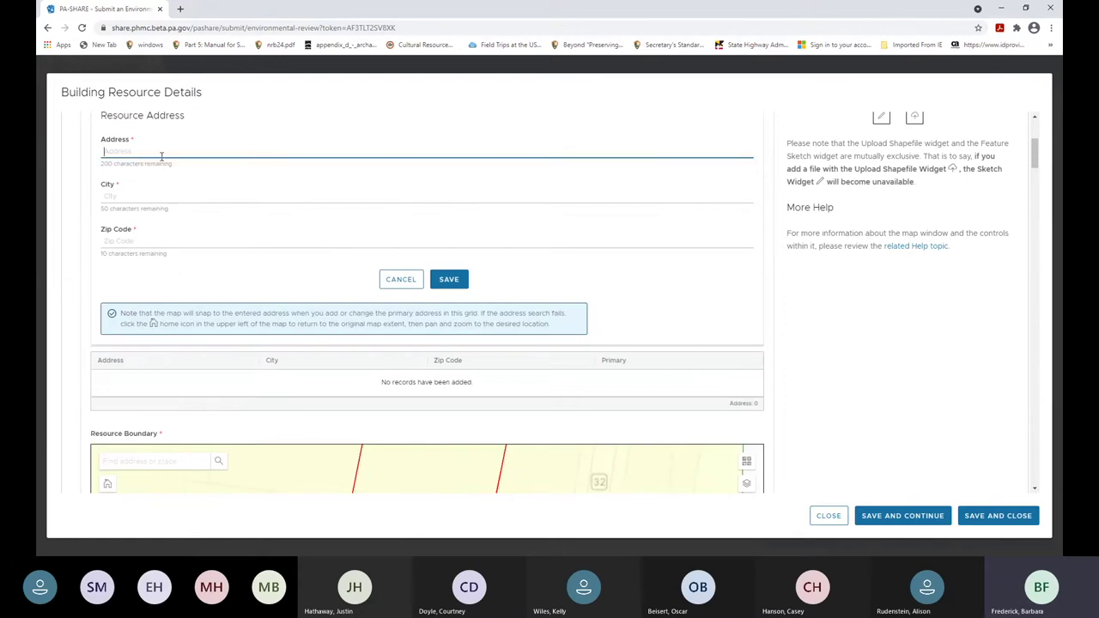
pyautogui.press('Tab')
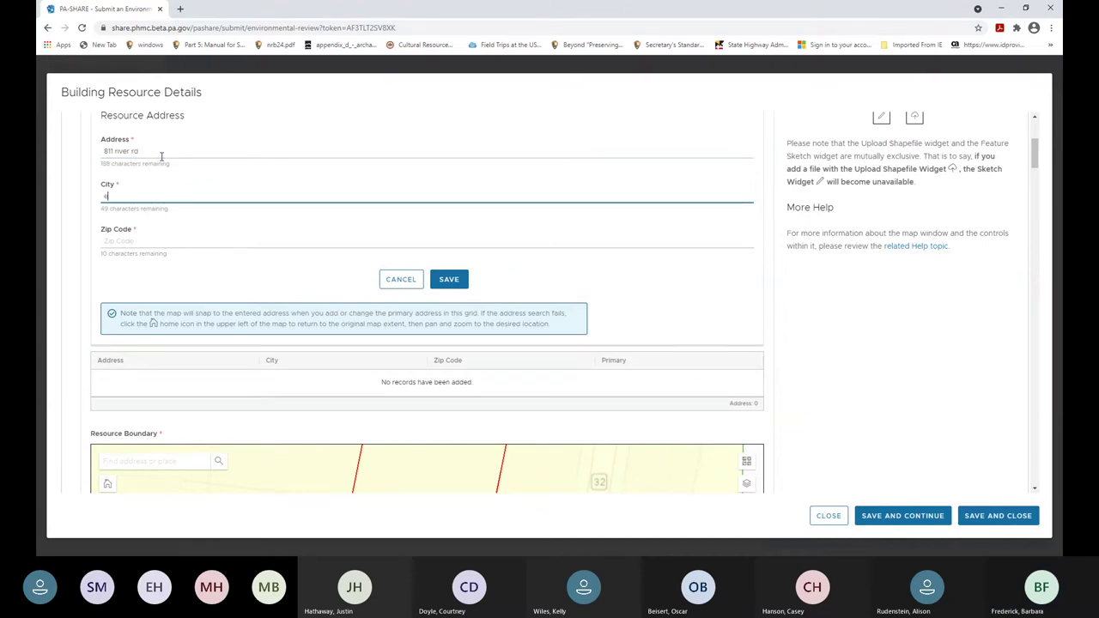
pyautogui.write('erwinna')
pyautogui.press('Tab')
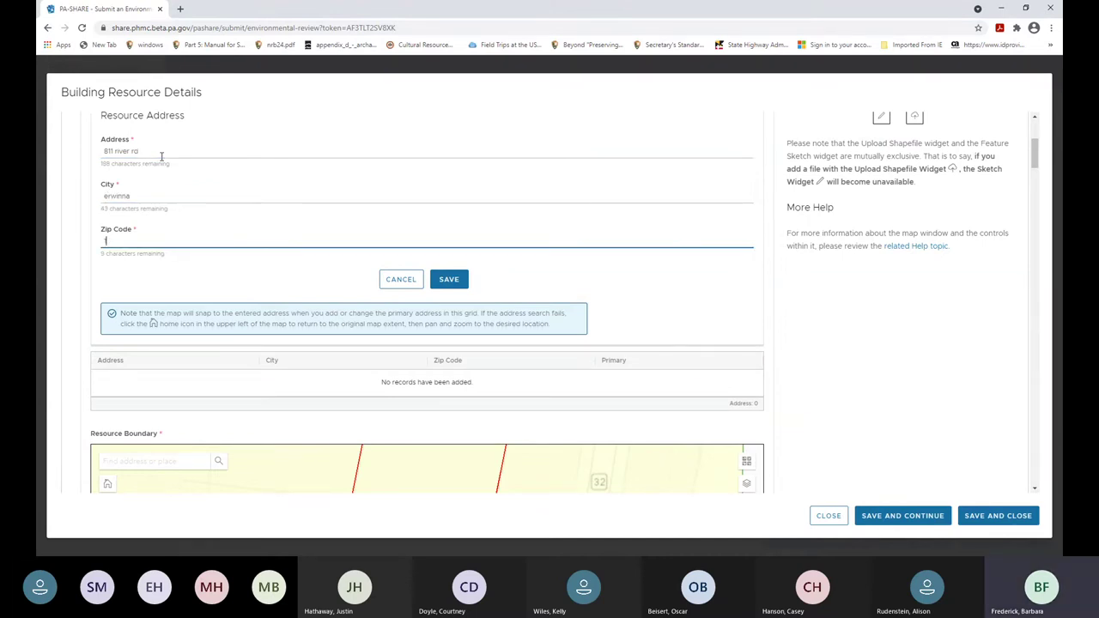
pyautogui.write('18920')
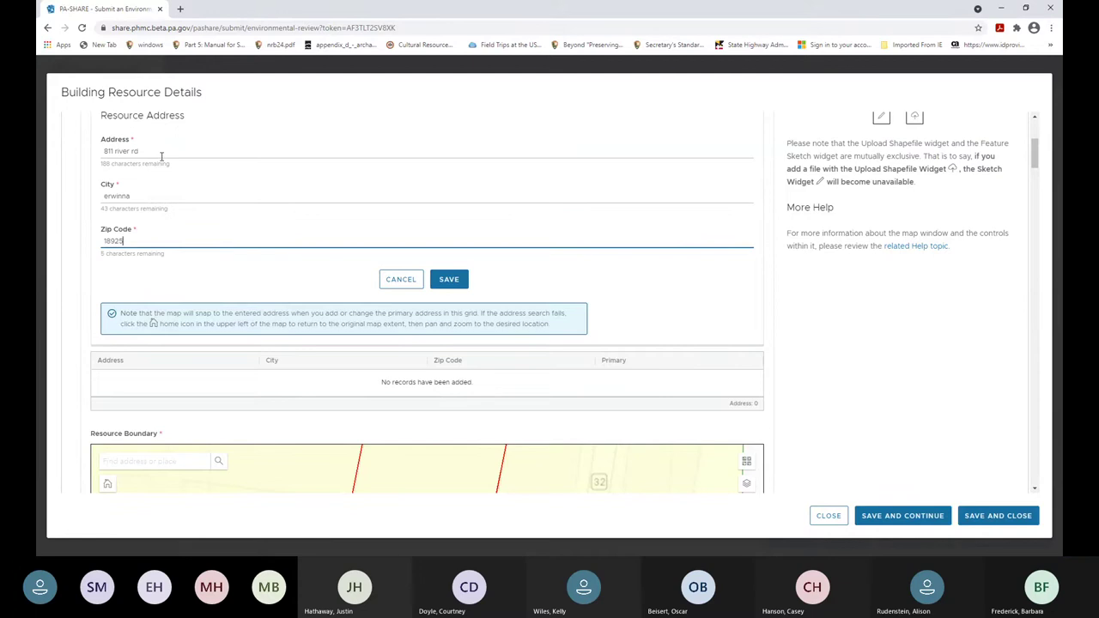
pyautogui.click(449, 279)
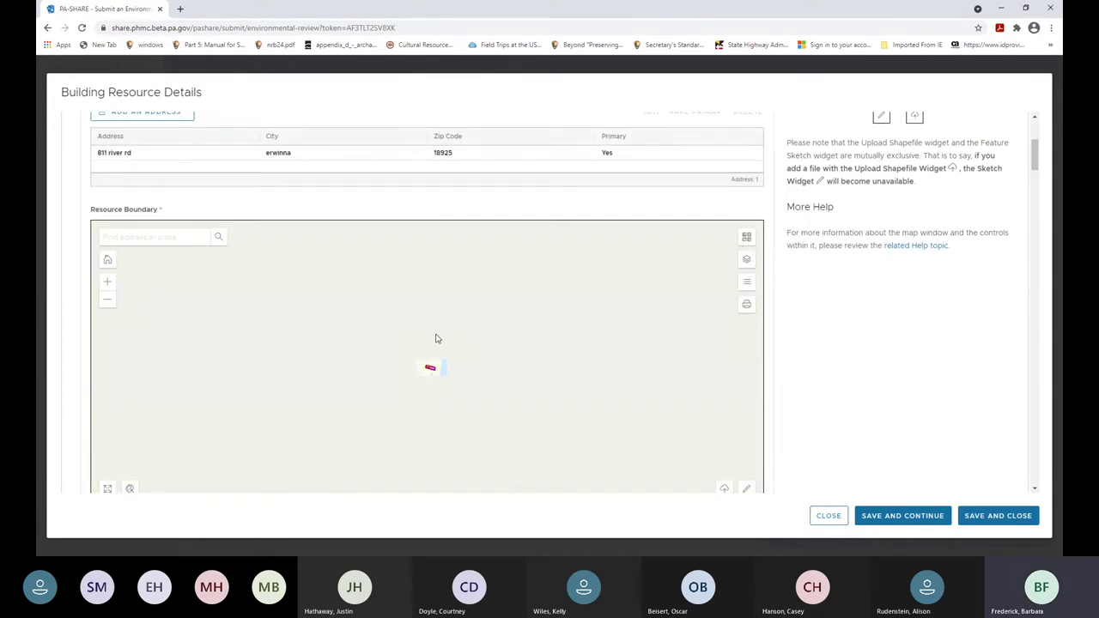
# Zoom in on the building and draw a polygon boundary from its upper-left to lower-right corner.
pyautogui.click(109, 282)
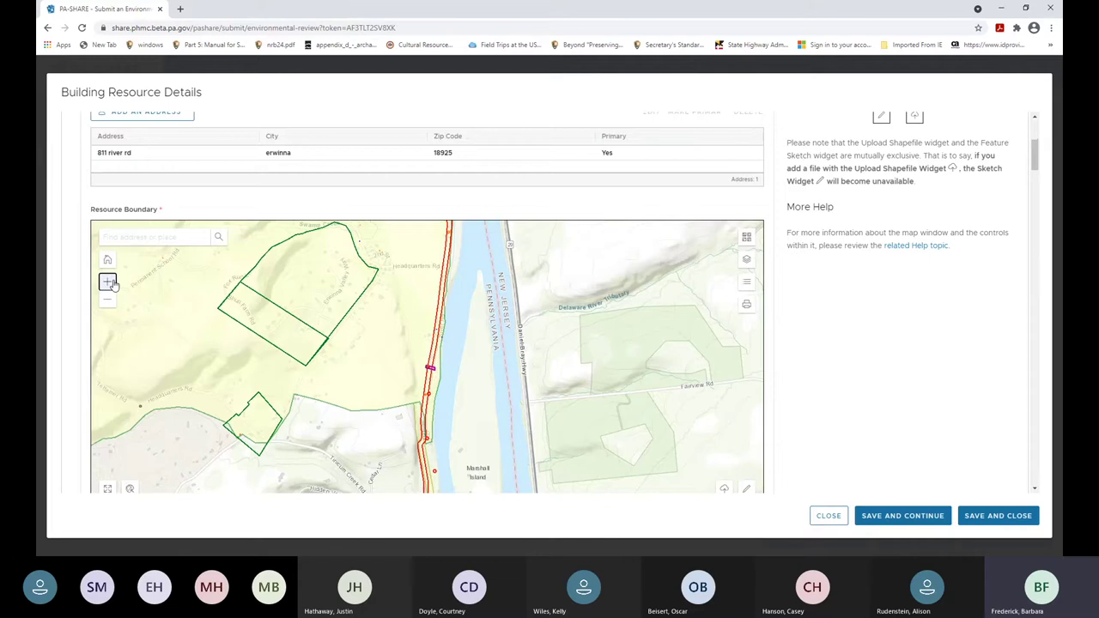
pyautogui.click(108, 282)
pyautogui.click(108, 282)
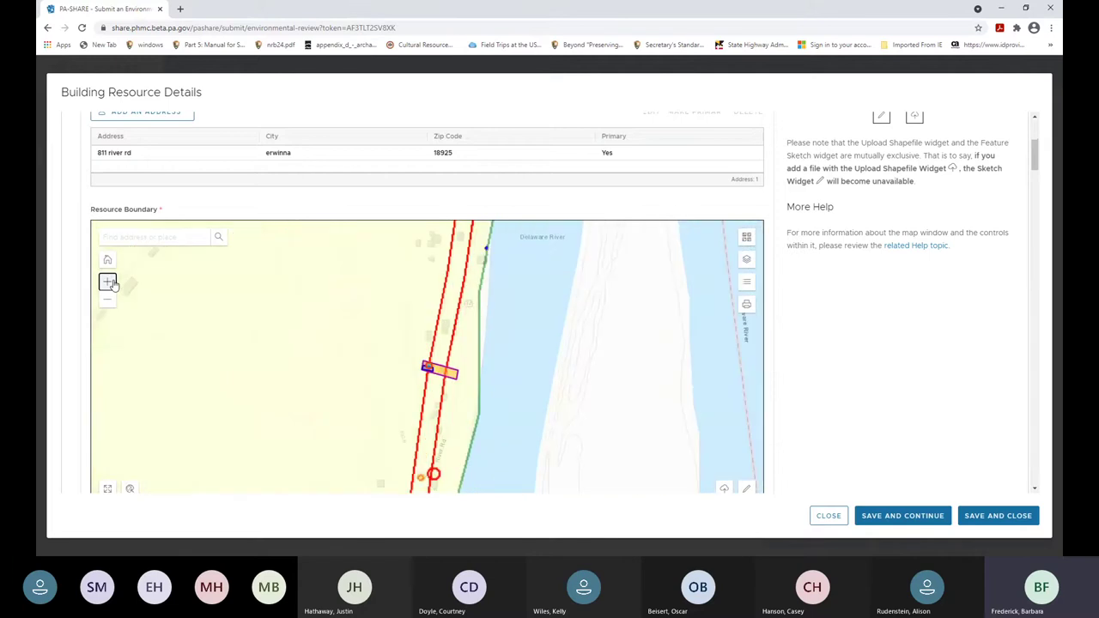
pyautogui.click(108, 282)
pyautogui.scroll(-2, 743, 436)
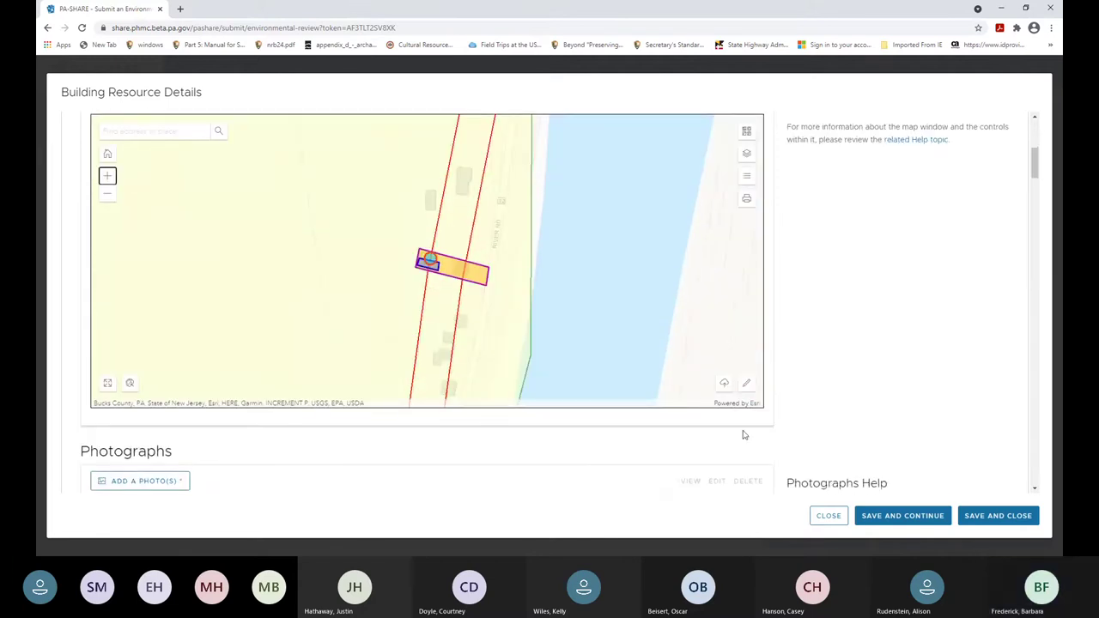
pyautogui.click(746, 383)
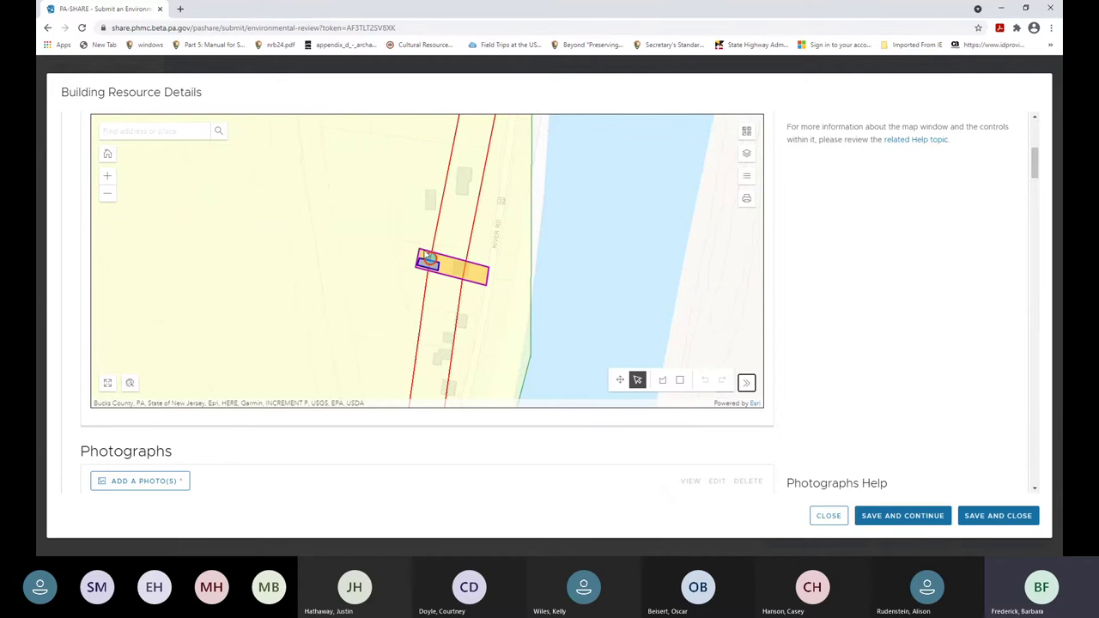
pyautogui.click(662, 379)
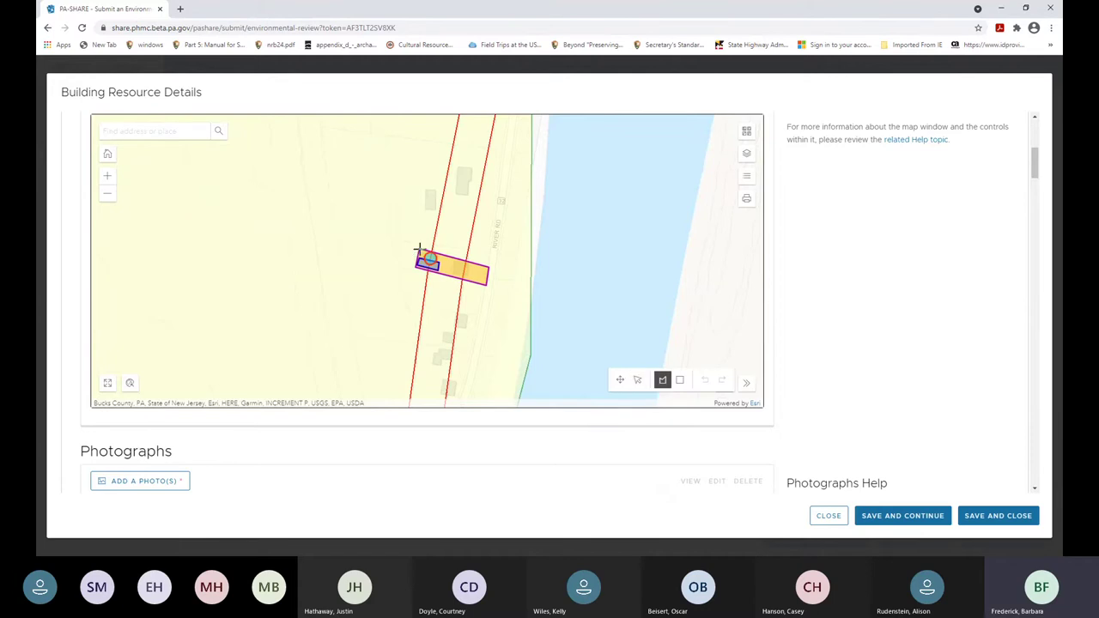
pyautogui.click(418, 250)
pyautogui.doubleClick(487, 284)
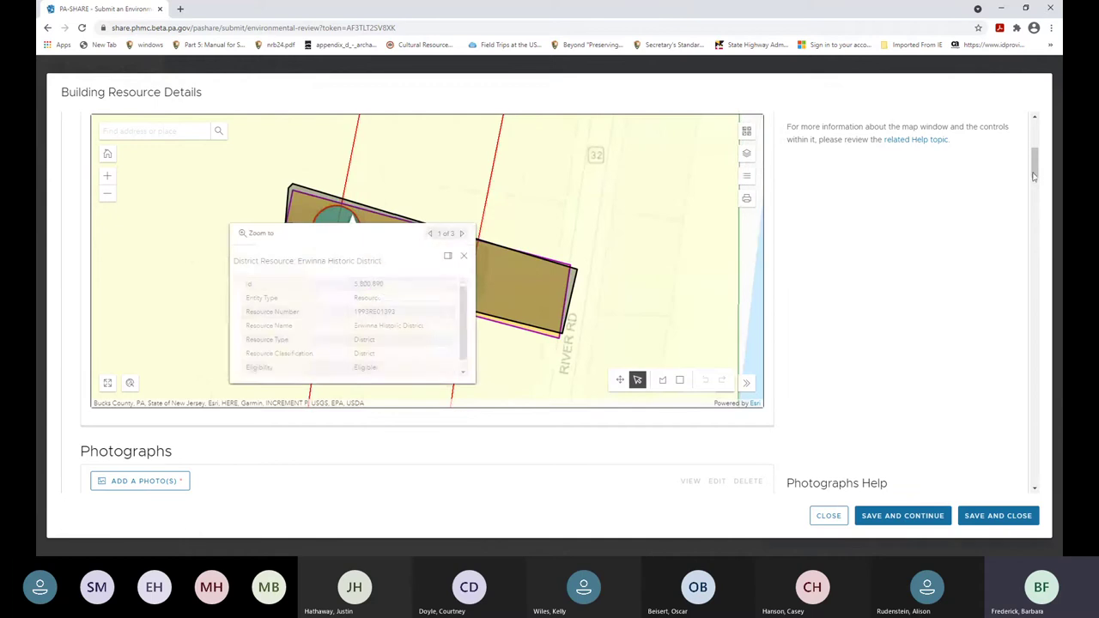
pyautogui.scroll(-3, 404, 236)
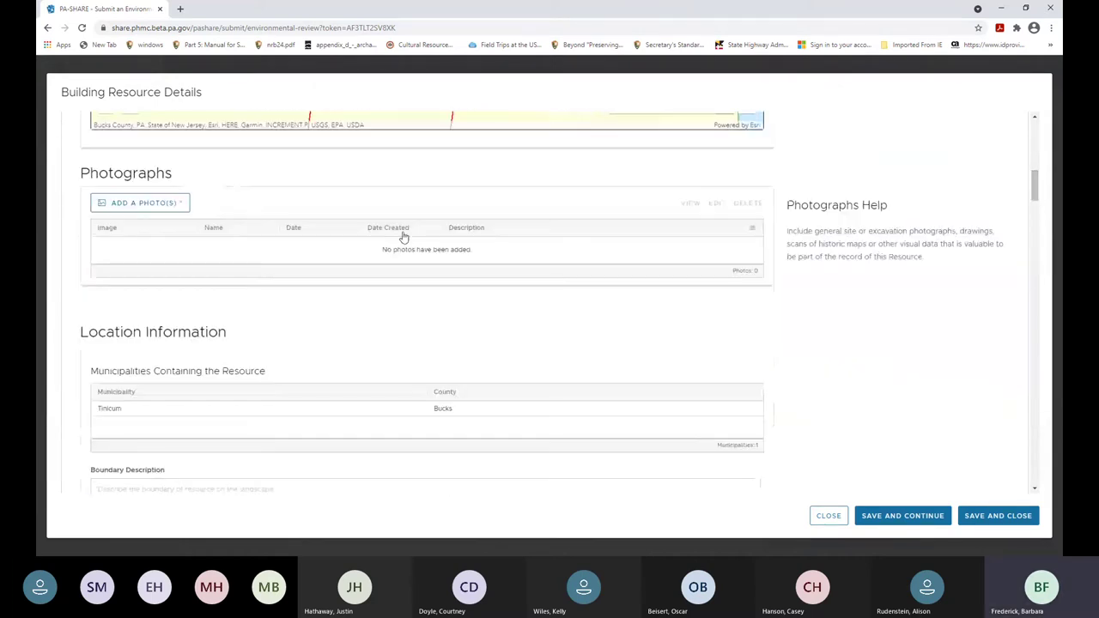
pyautogui.click(162, 204)
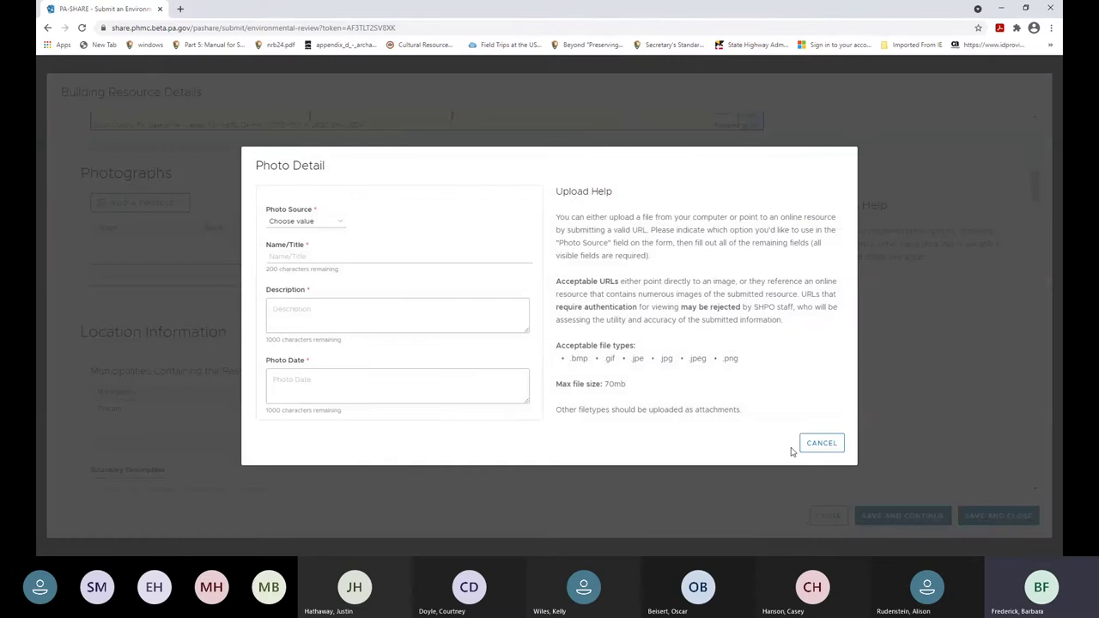
pyautogui.click(818, 445)
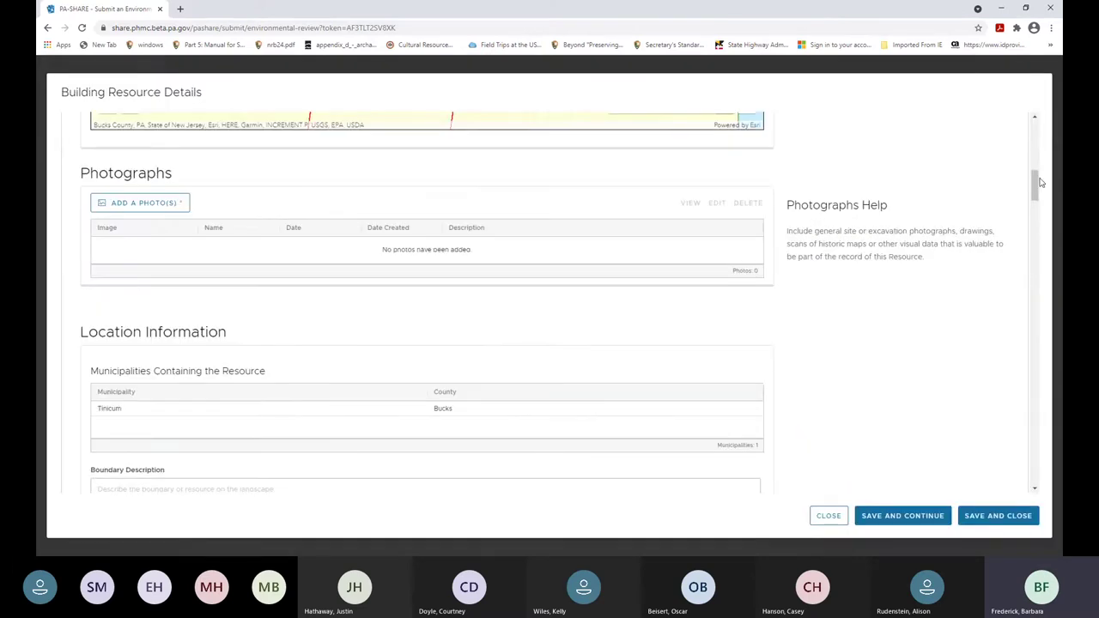
pyautogui.moveTo(1038, 182); pyautogui.dragTo(1037, 209)
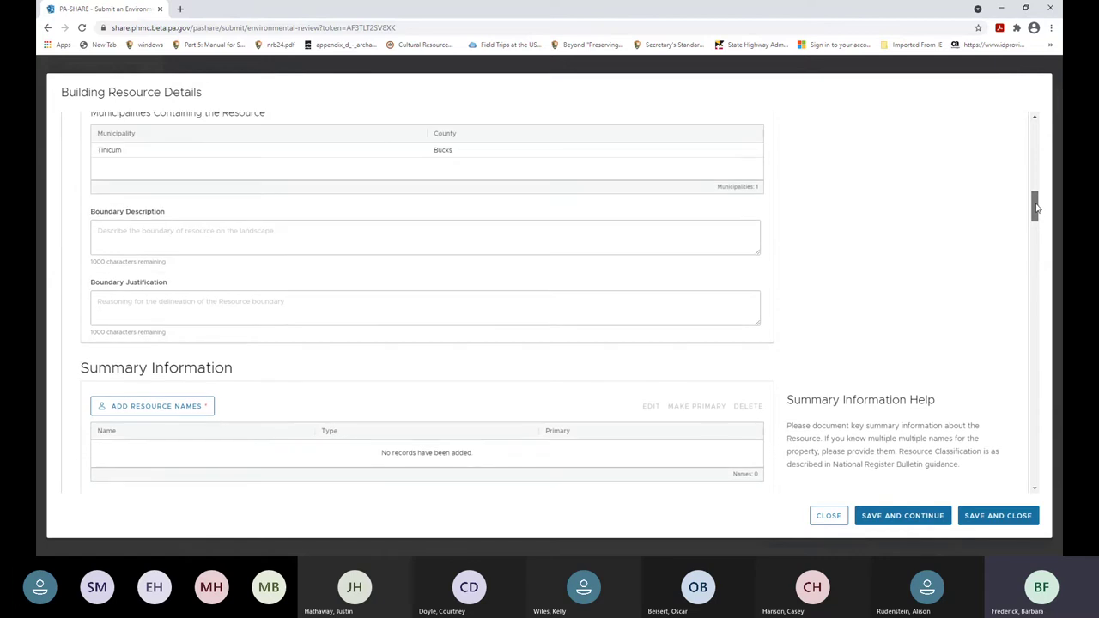
pyautogui.moveTo(1037, 208); pyautogui.dragTo(1034, 127)
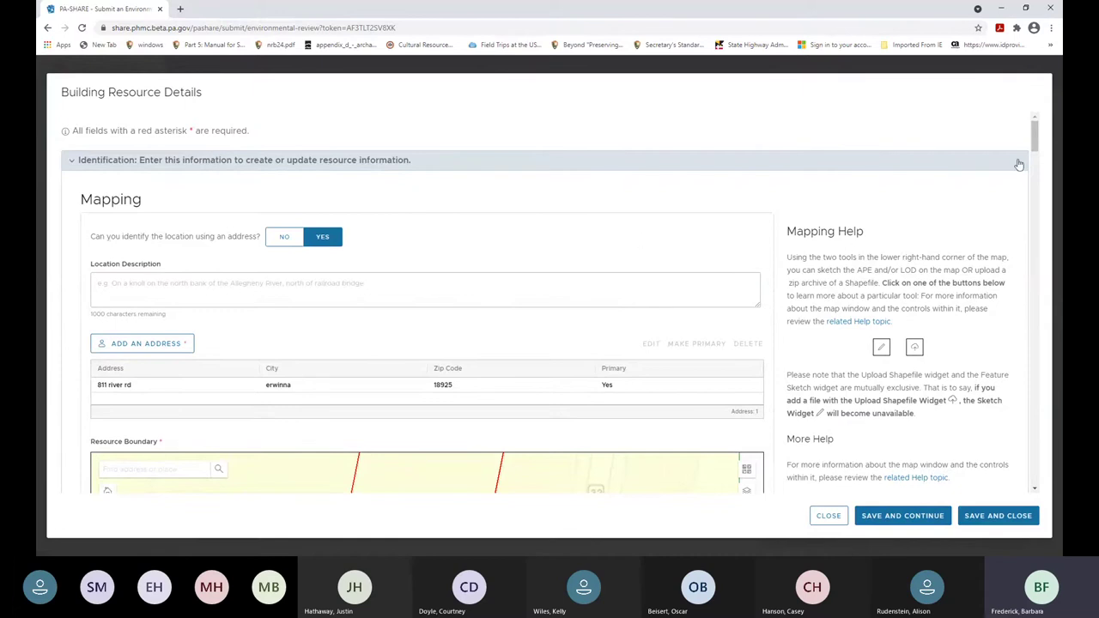
pyautogui.moveTo(1035, 138); pyautogui.dragTo(1038, 224)
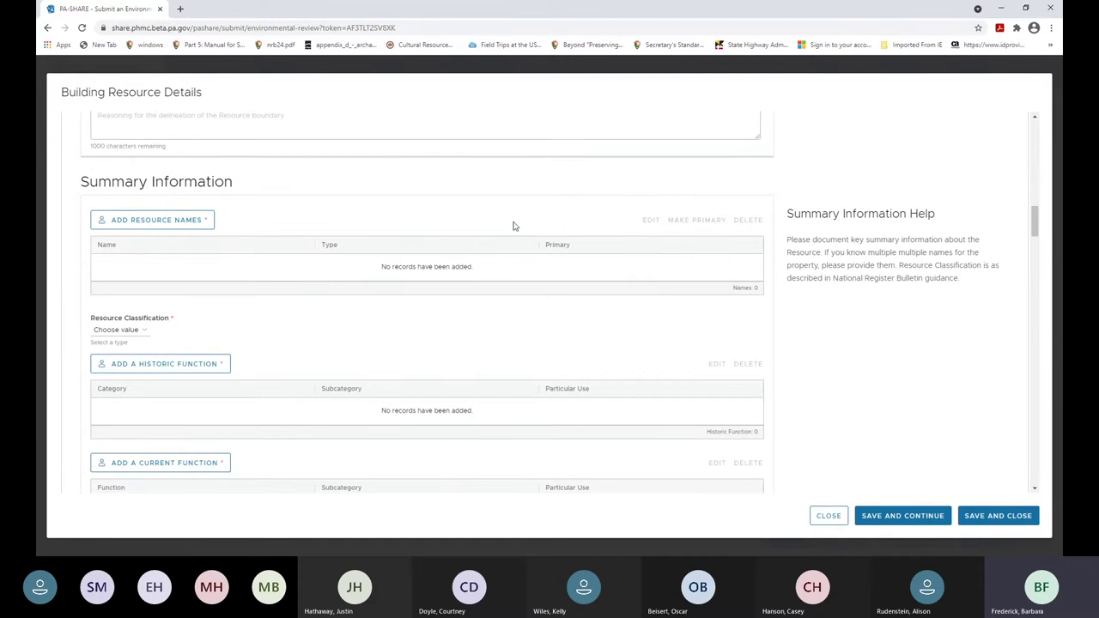
pyautogui.click(127, 333)
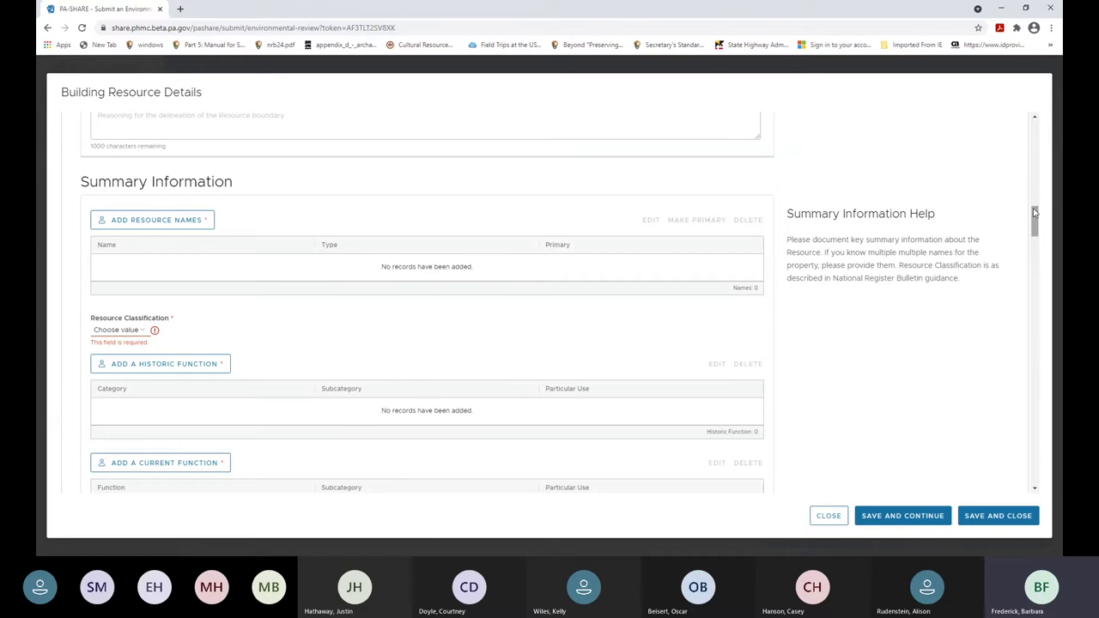
pyautogui.moveTo(1035, 214); pyautogui.dragTo(1035, 220)
pyautogui.moveTo(1035, 220); pyautogui.dragTo(1034, 248)
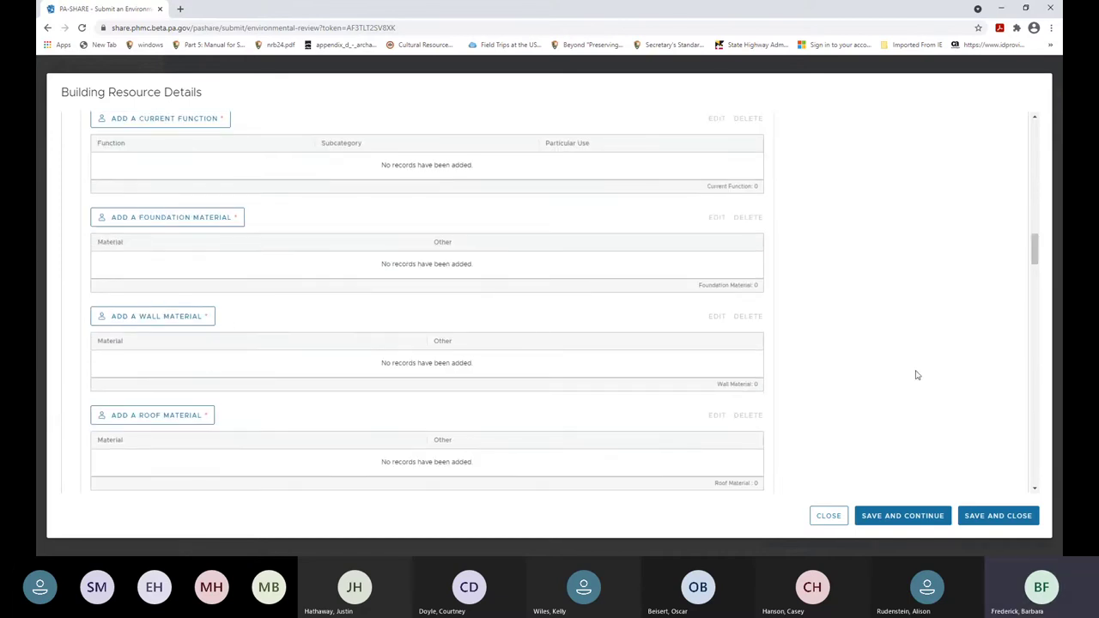
pyautogui.moveTo(1041, 246); pyautogui.dragTo(1036, 331)
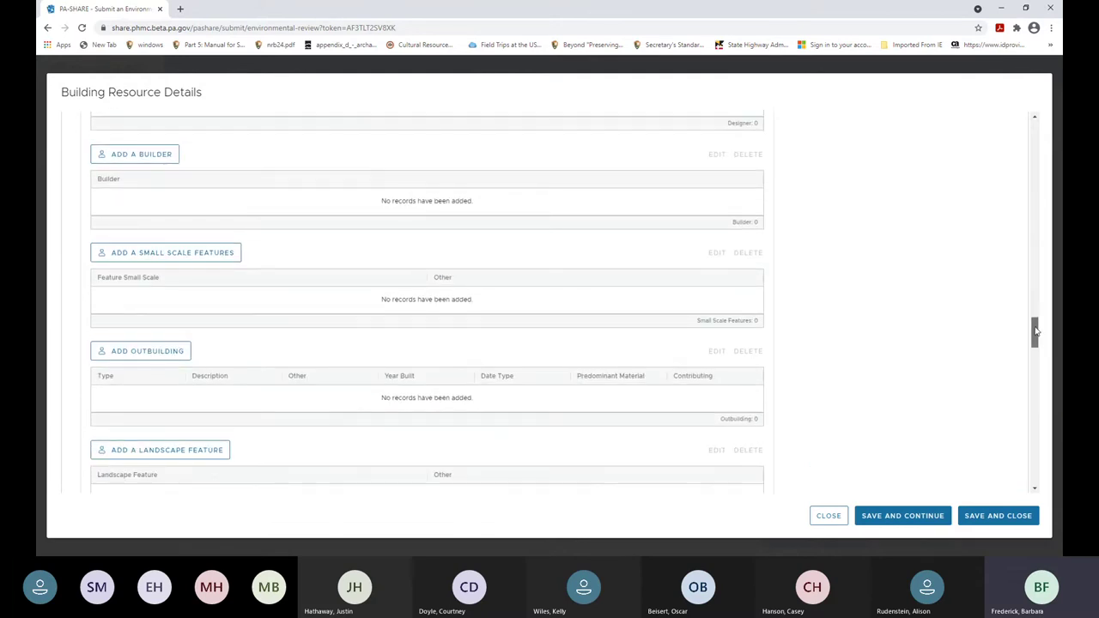
pyautogui.moveTo(1036, 332); pyautogui.dragTo(1036, 336)
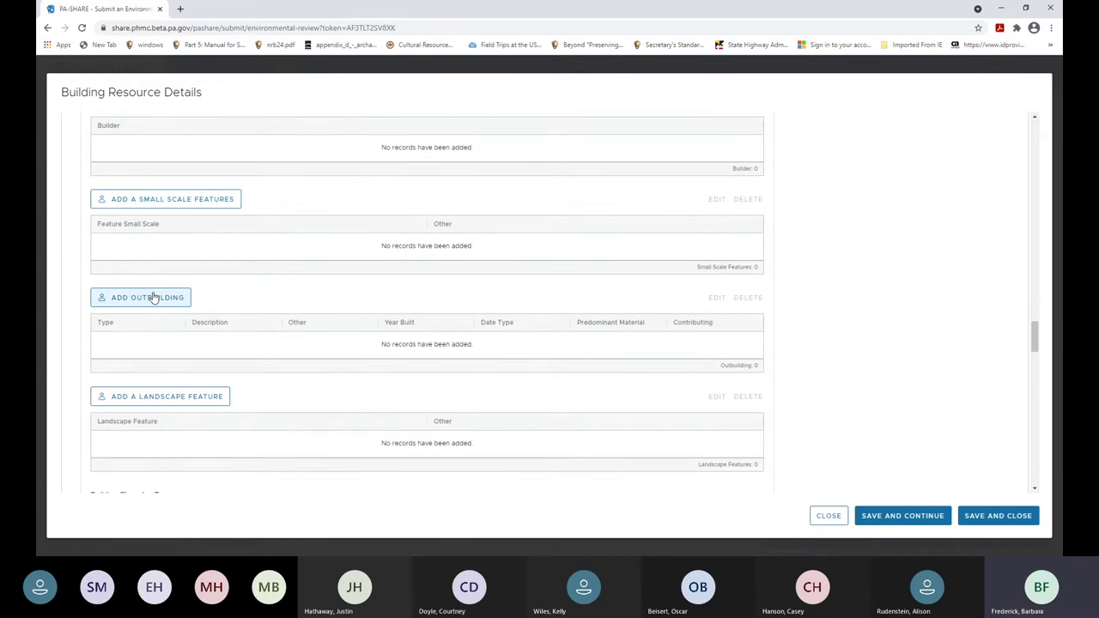
pyautogui.click(153, 298)
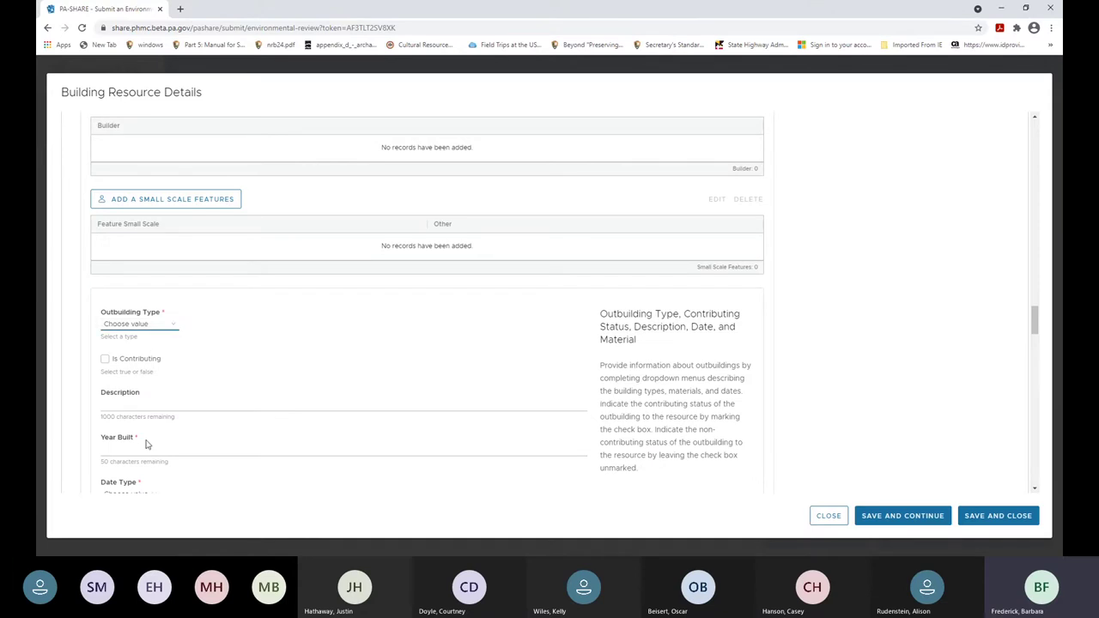
pyautogui.press('d')
pyautogui.click(141, 401)
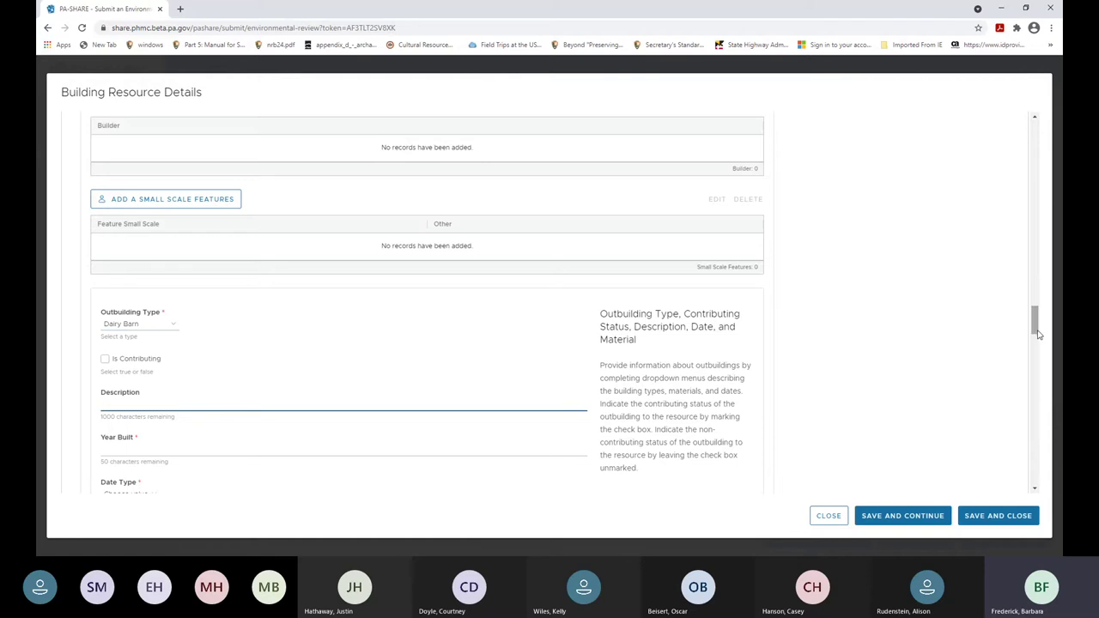
pyautogui.moveTo(1035, 330); pyautogui.dragTo(1037, 346)
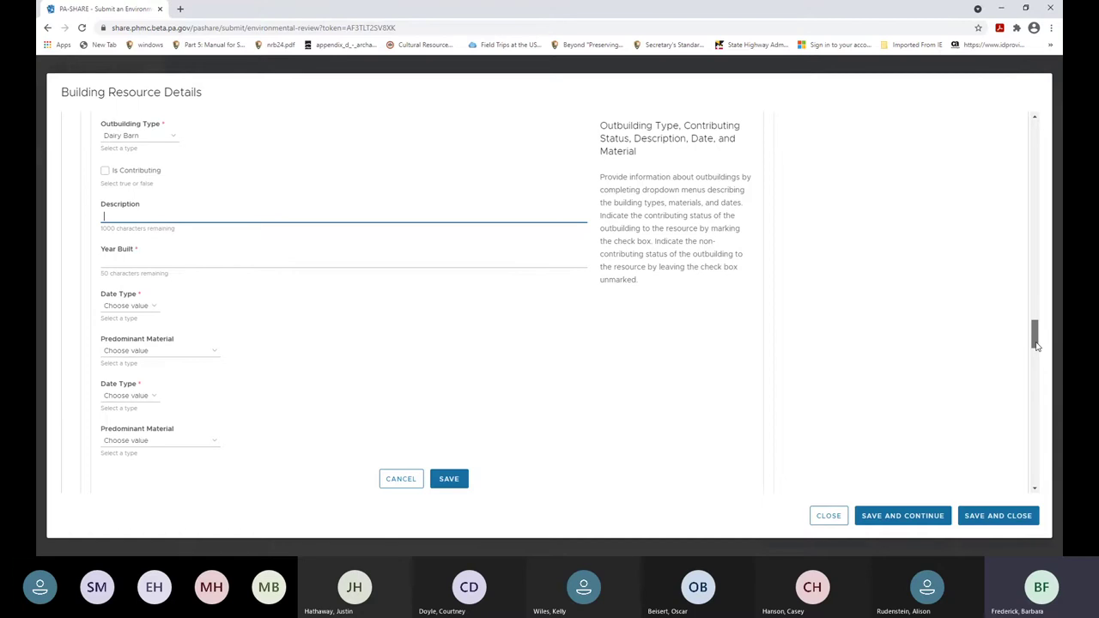
pyautogui.click(400, 480)
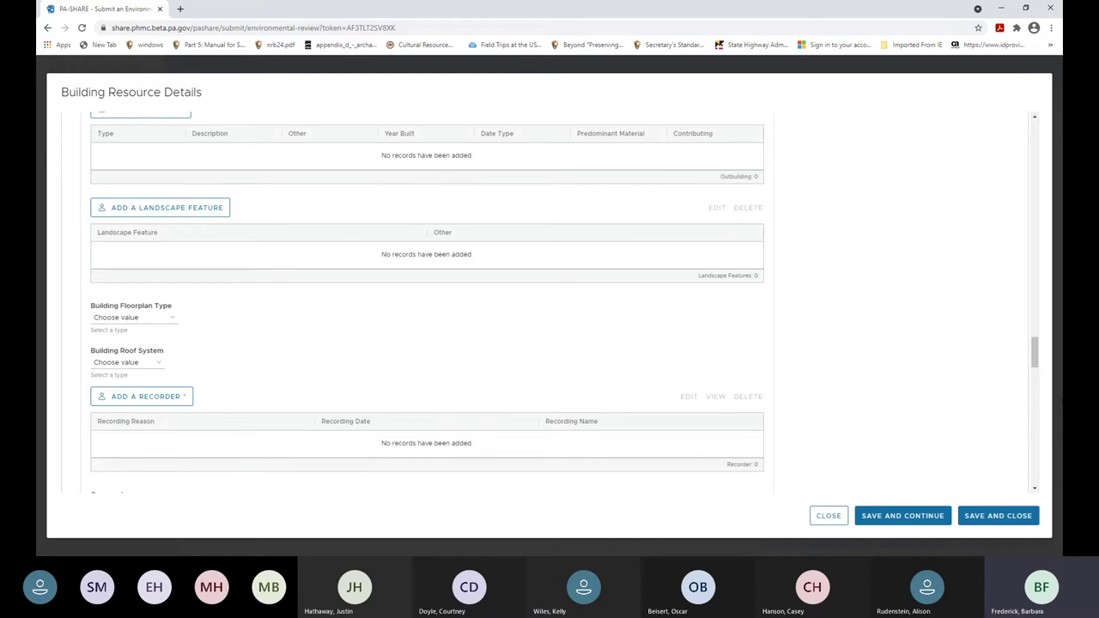
pyautogui.moveTo(1038, 358); pyautogui.dragTo(1037, 366)
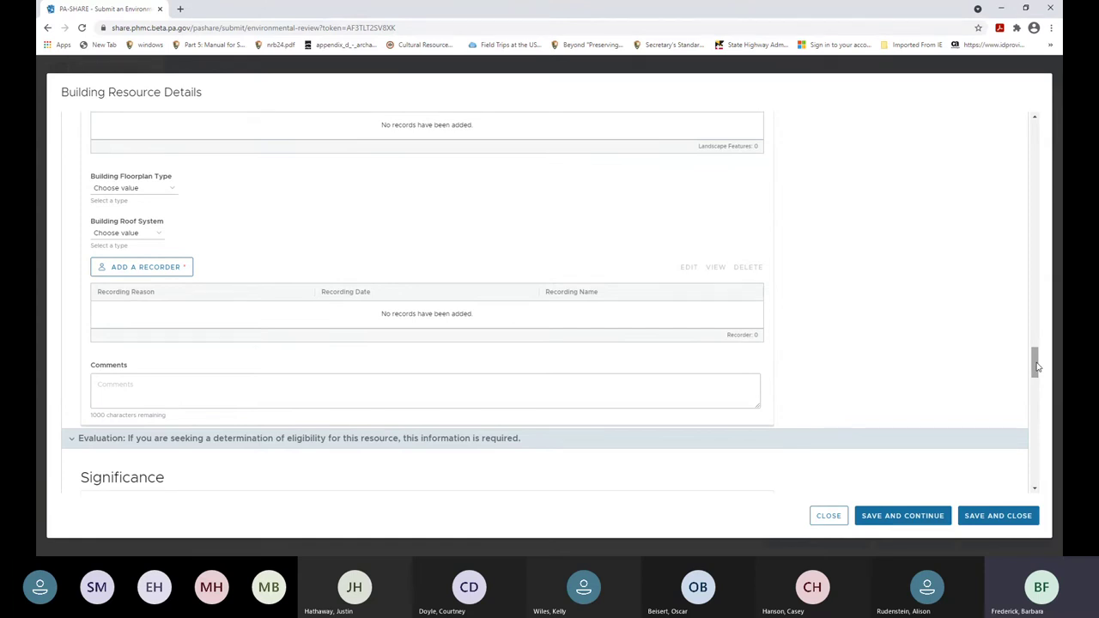
pyautogui.moveTo(1038, 367); pyautogui.dragTo(1036, 460)
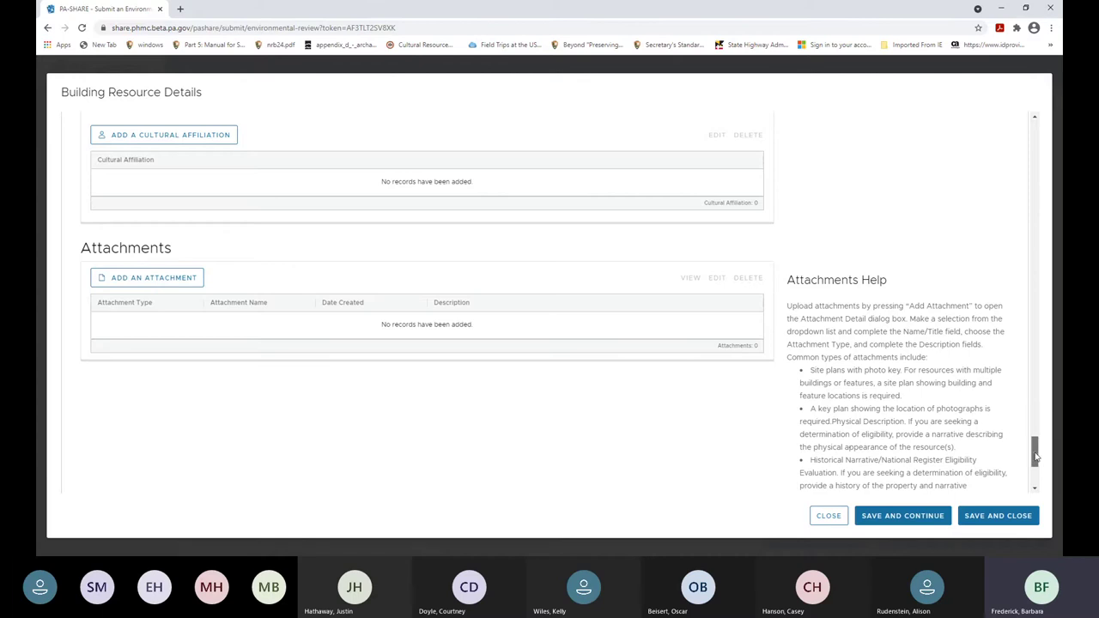
pyautogui.moveTo(1035, 455); pyautogui.dragTo(1030, 383)
pyautogui.click(218, 292)
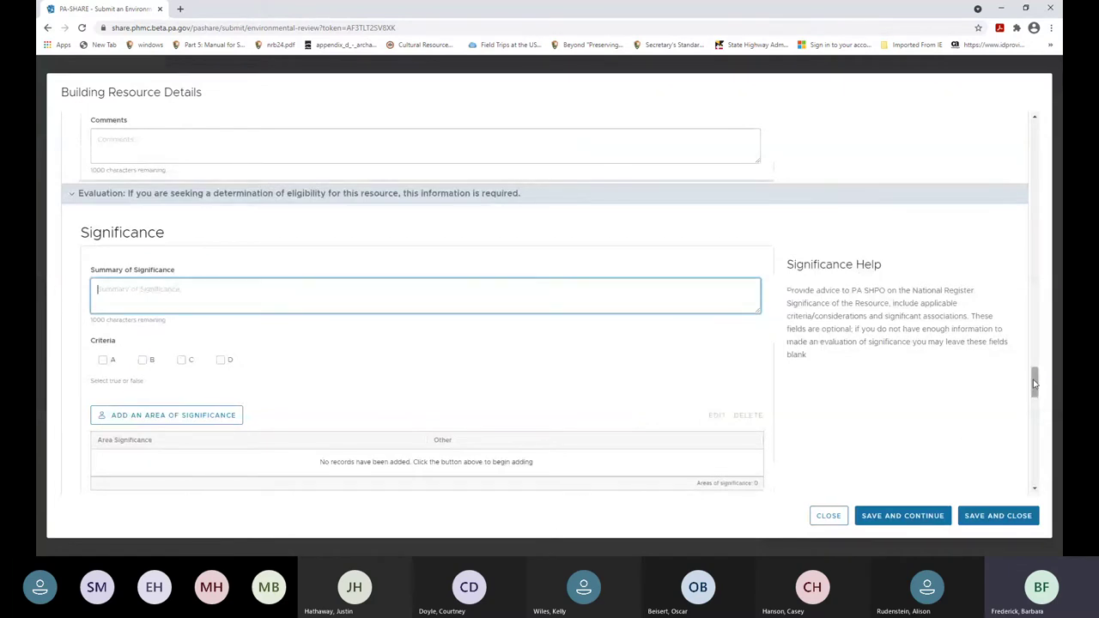
pyautogui.moveTo(1035, 384); pyautogui.dragTo(1035, 386)
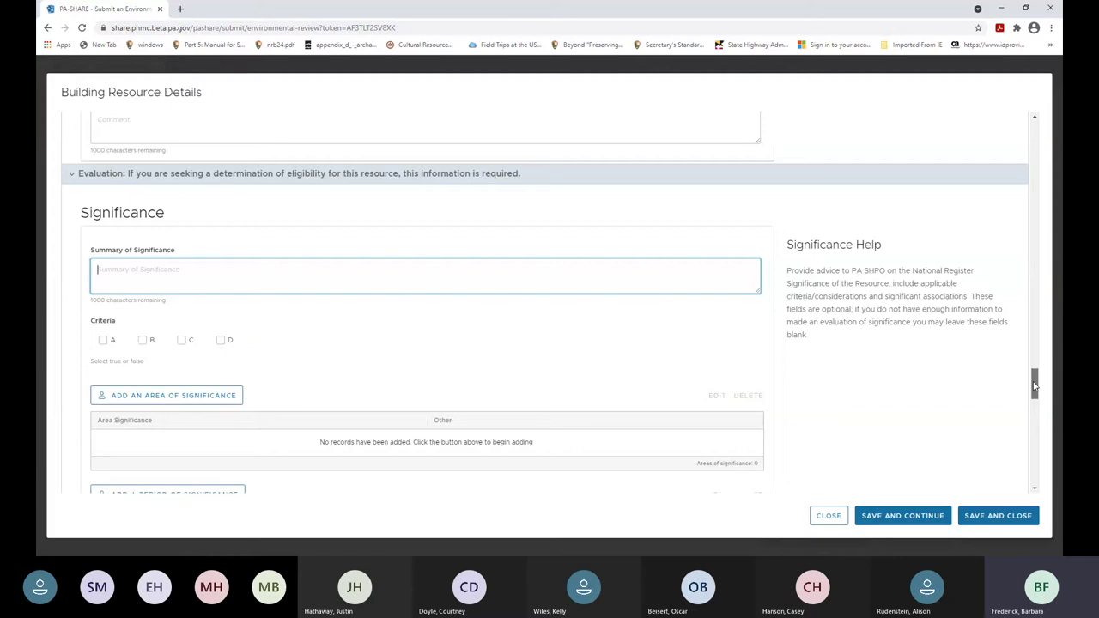
pyautogui.moveTo(1035, 387); pyautogui.dragTo(1035, 401)
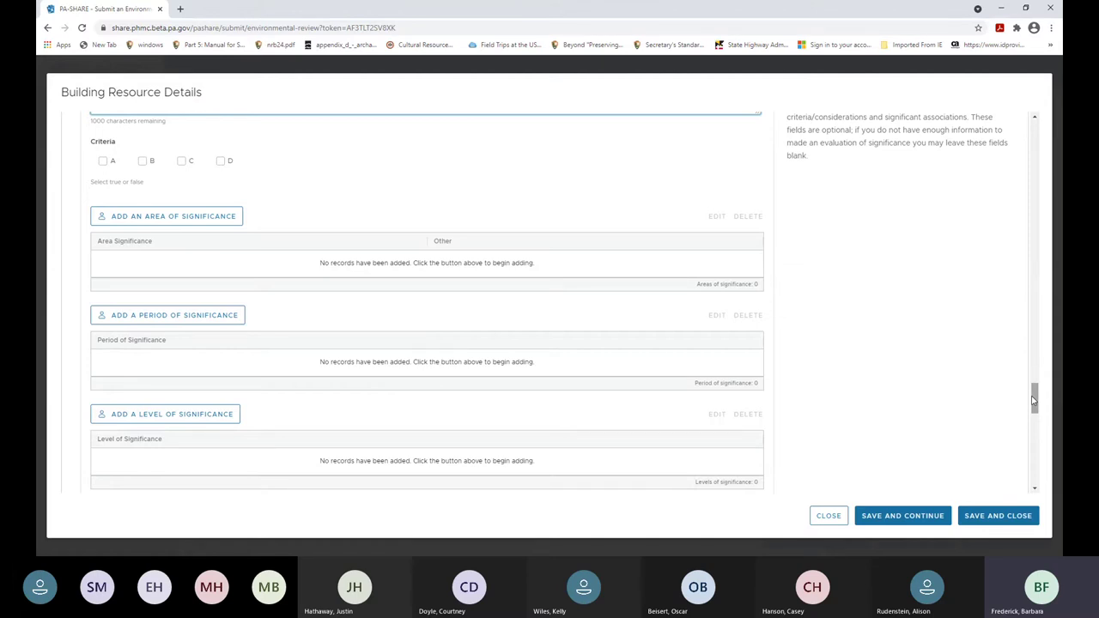
pyautogui.moveTo(1034, 400); pyautogui.dragTo(1036, 445)
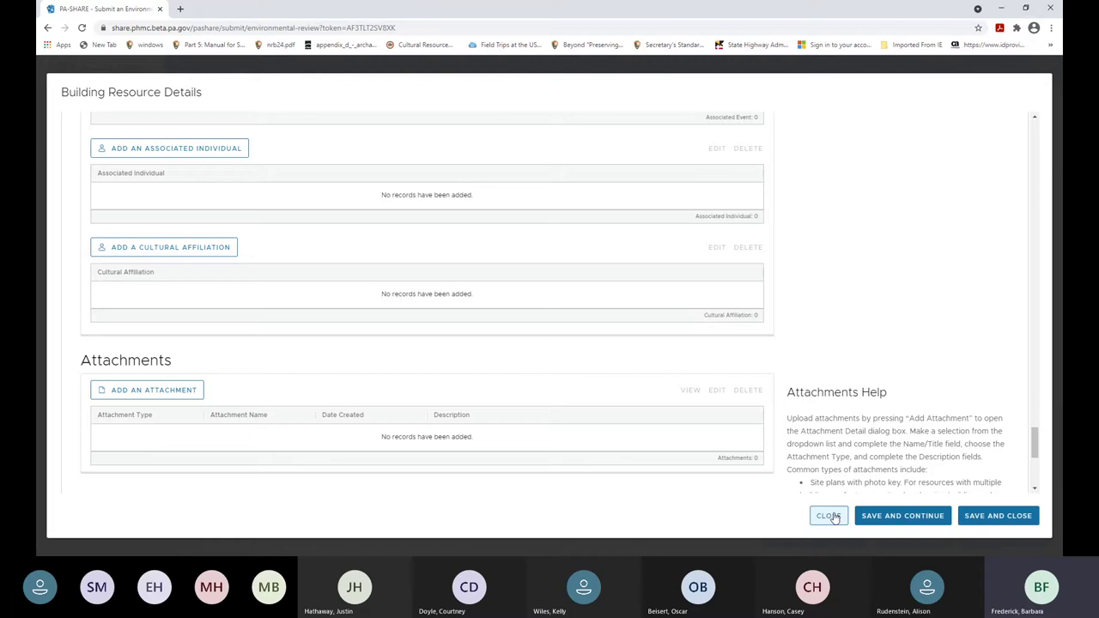
# Close the Building Resource Details dialog and scroll down to Project Documents.
pyautogui.click(830, 516)
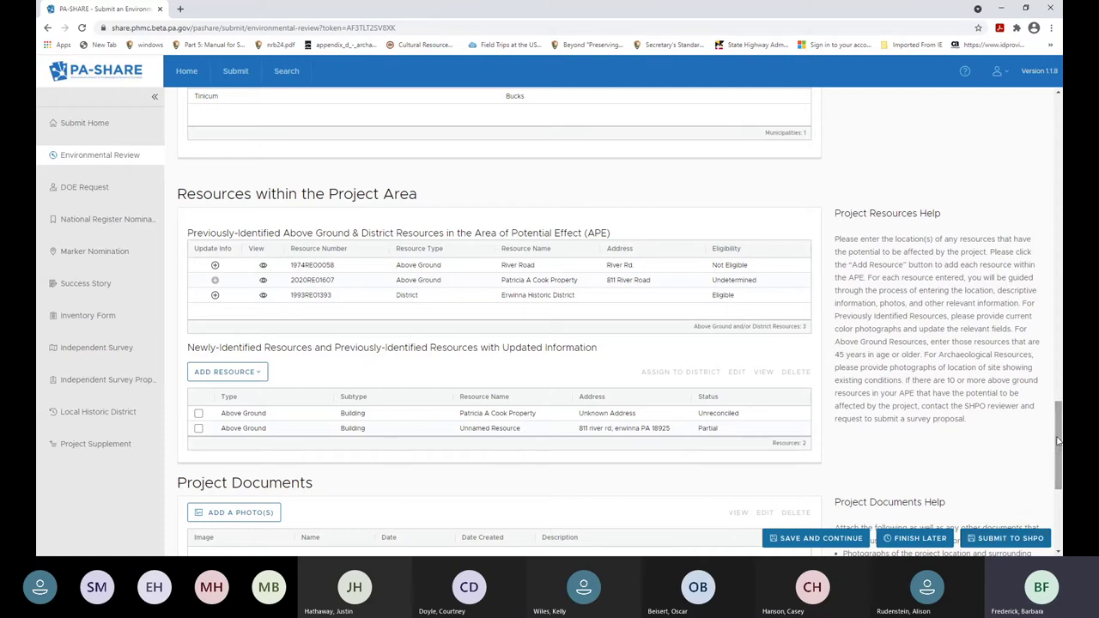
pyautogui.moveTo(1059, 440); pyautogui.dragTo(1059, 494)
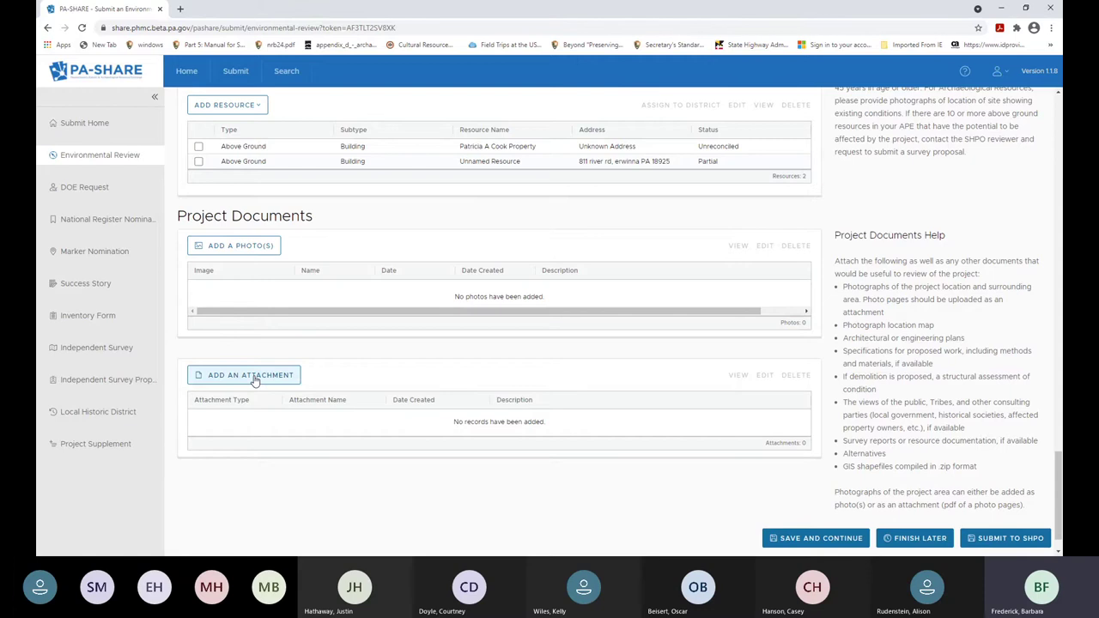
# Create a local-disk Document attachment titled 'projects description, plans, photos, abbreviated HRSFs' and browse for its file.
pyautogui.click(254, 381)
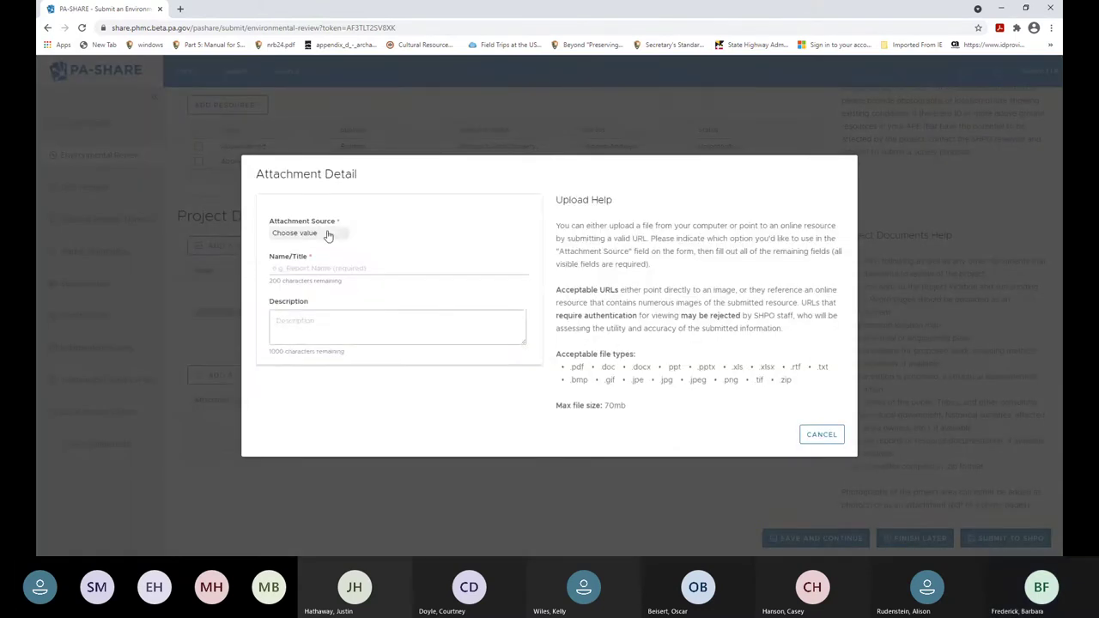
pyautogui.click(327, 234)
pyautogui.click(327, 250)
pyautogui.click(323, 257)
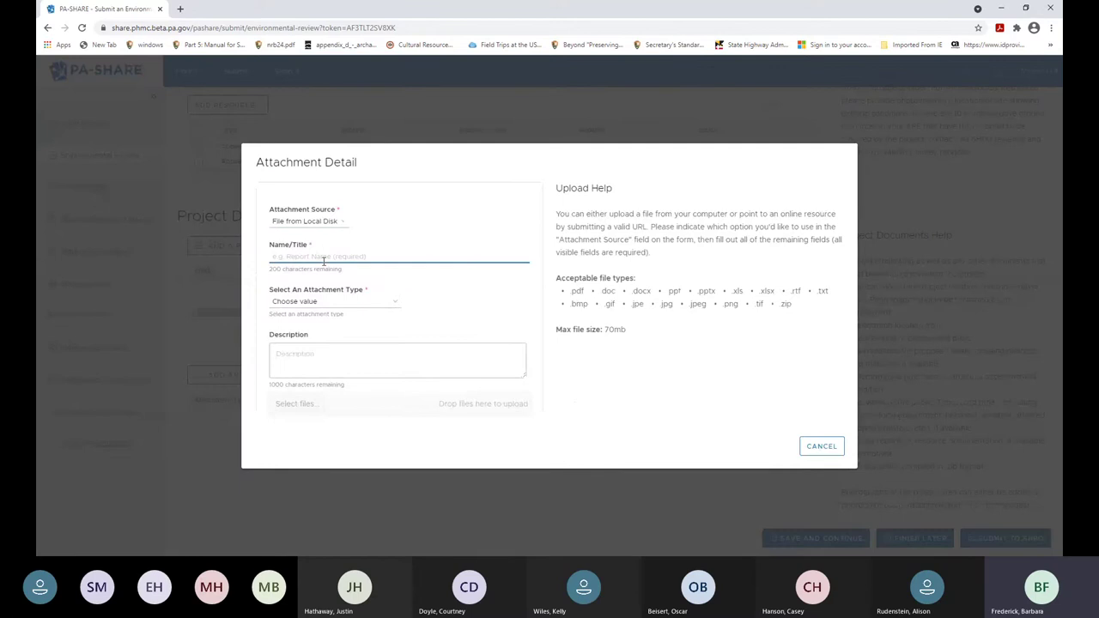
pyautogui.write('projects description, plans, photos')
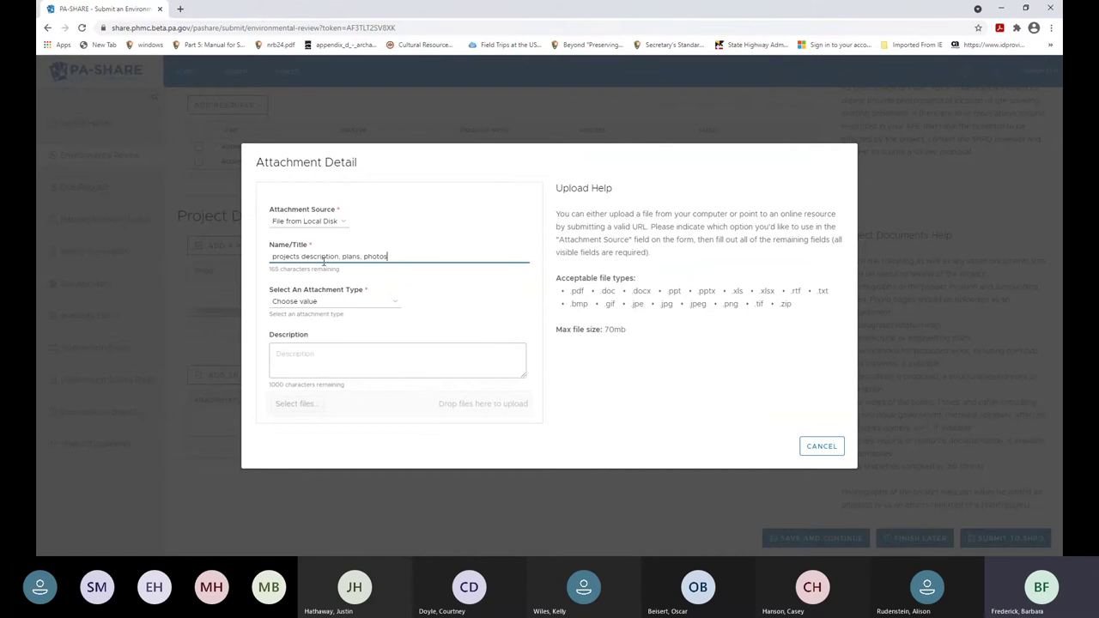
pyautogui.write(', abbreviated HRSFs')
pyautogui.press('Tab')
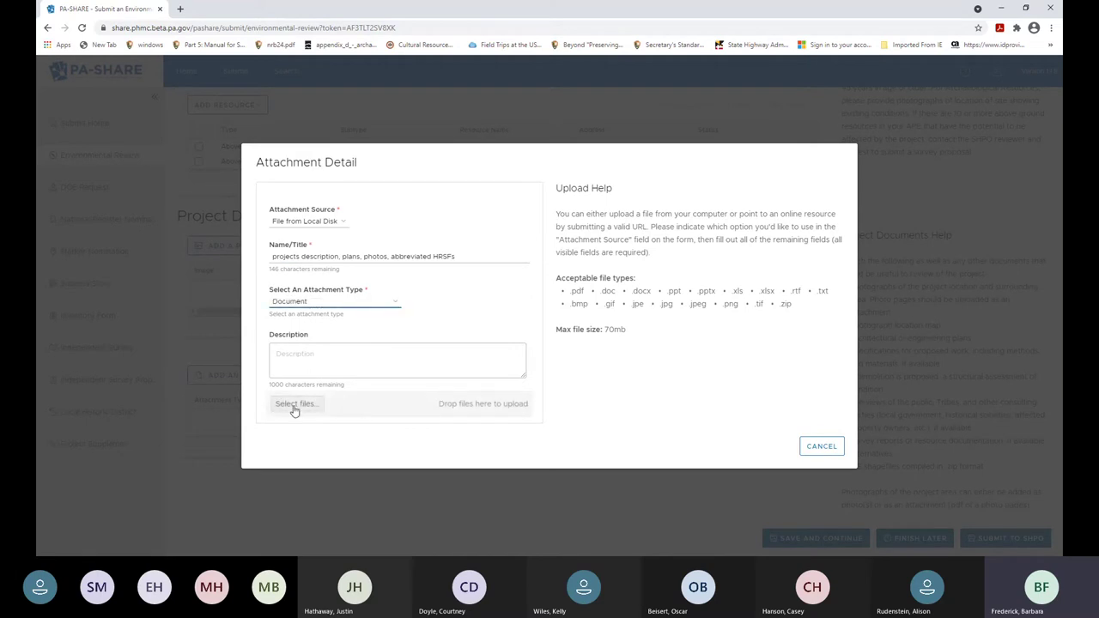
pyautogui.click(294, 406)
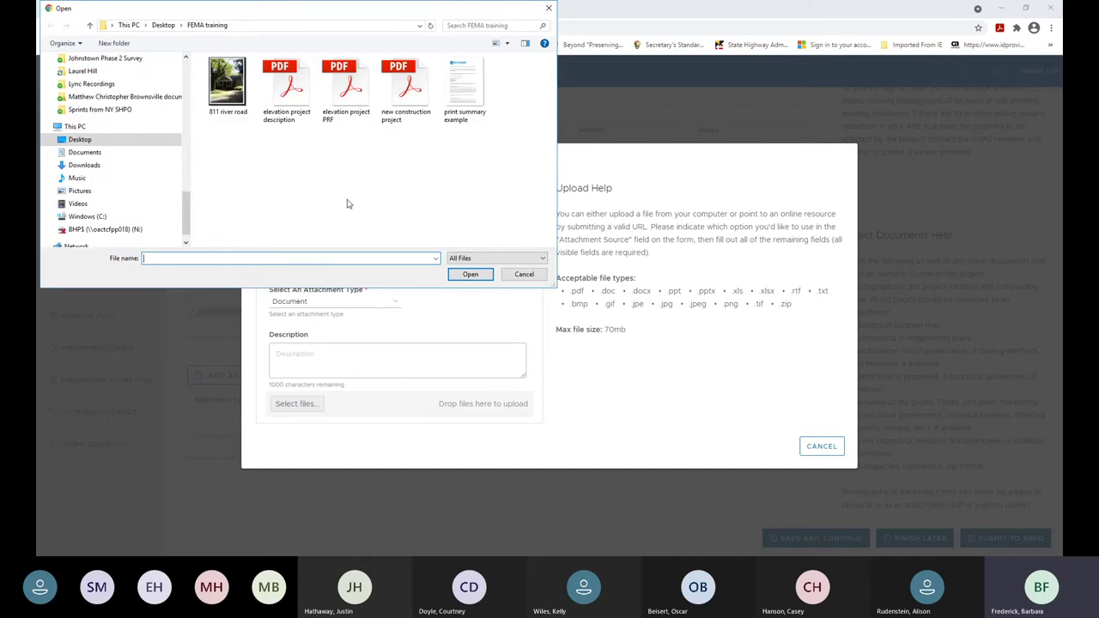
# Attach elevation project description.pdf and upload it to the project documents.
pyautogui.click(289, 117)
pyautogui.doubleClick(289, 116)
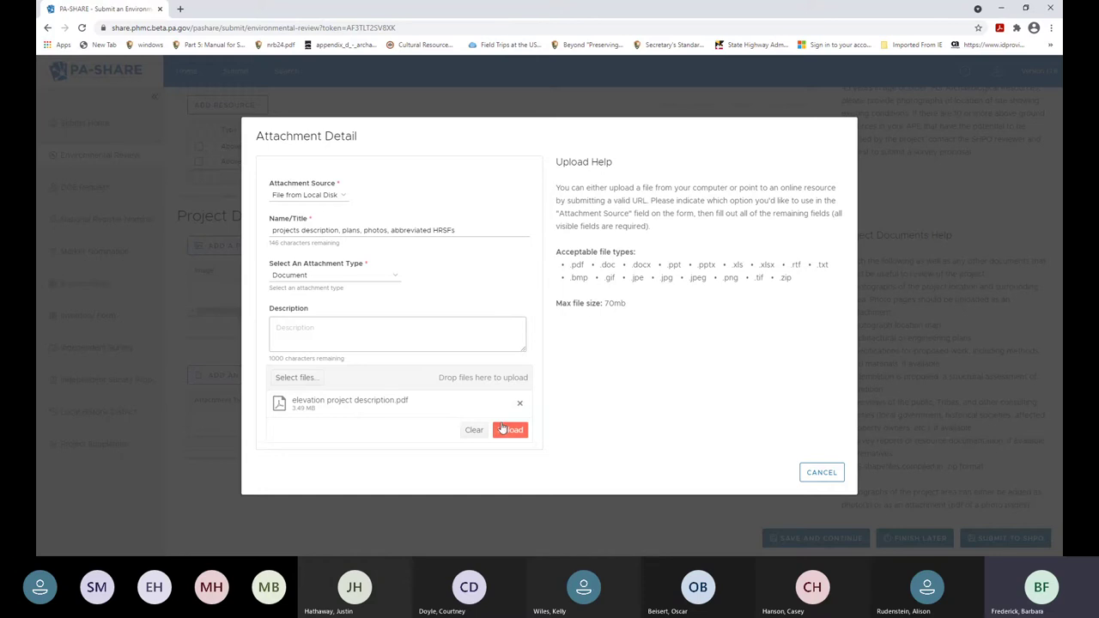
pyautogui.click(510, 430)
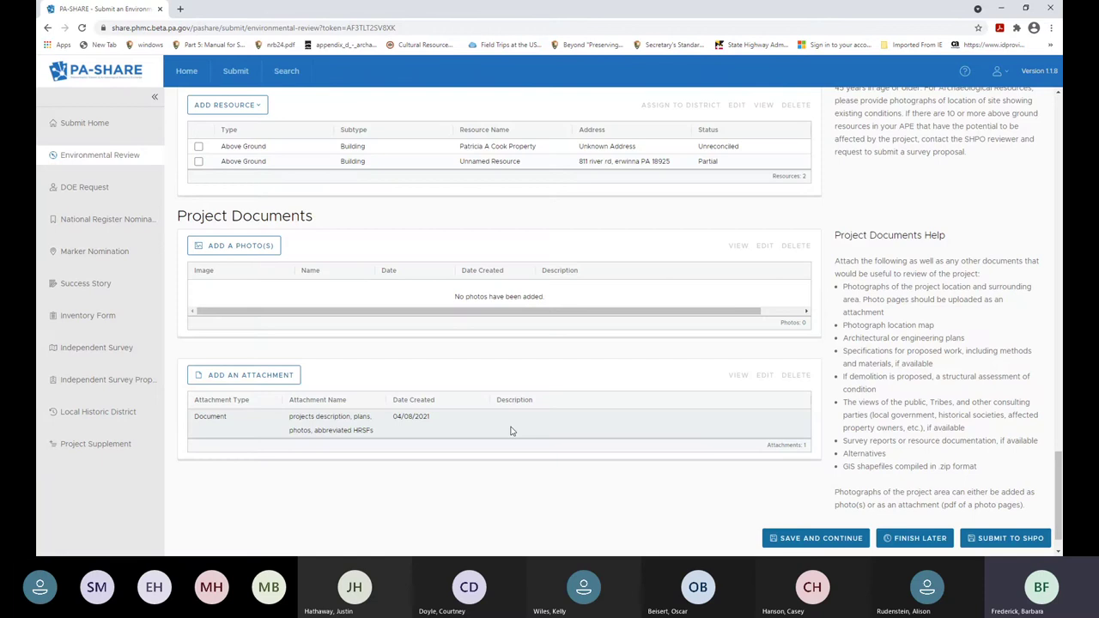
# Select the new attachment row and submit to SHPO, triggering the partial-resource Missing Required Fields warning.
pyautogui.click(510, 431)
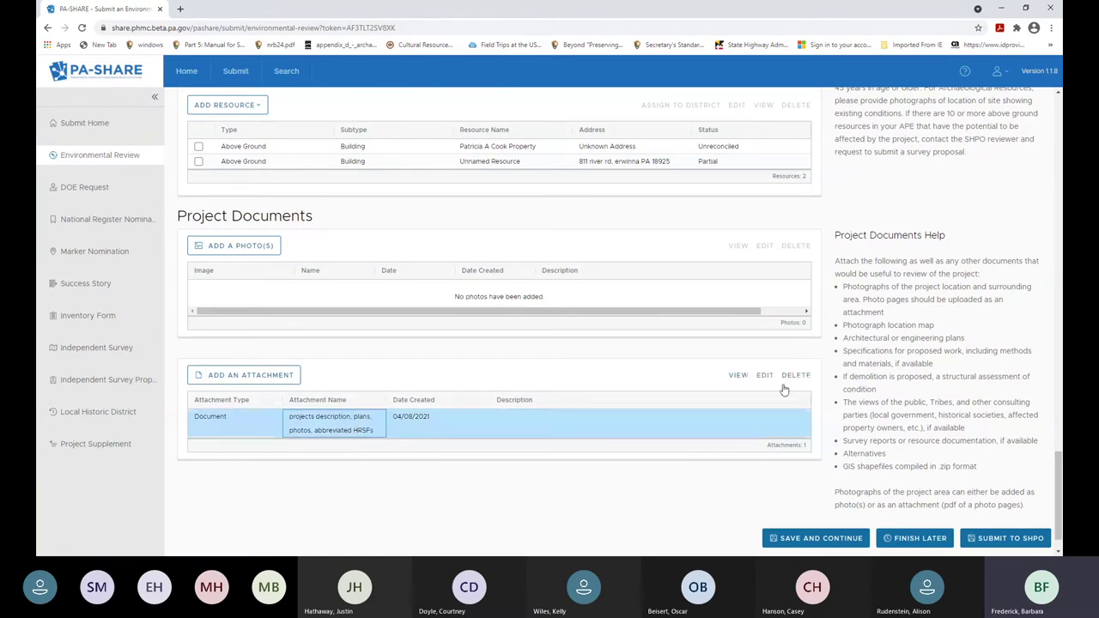
pyautogui.click(560, 502)
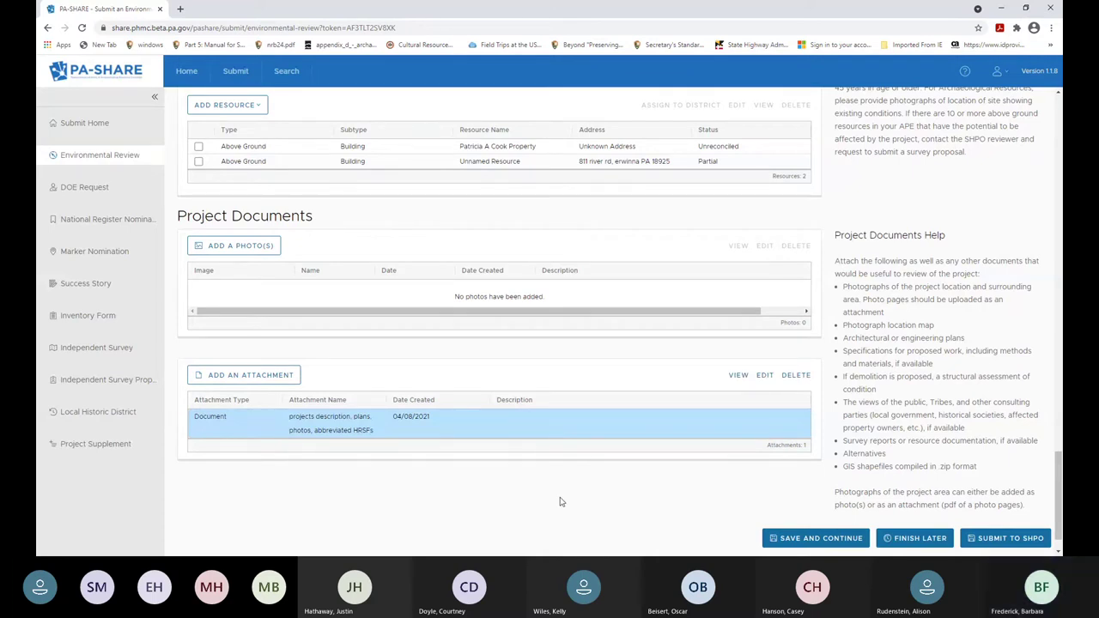
pyautogui.click(980, 543)
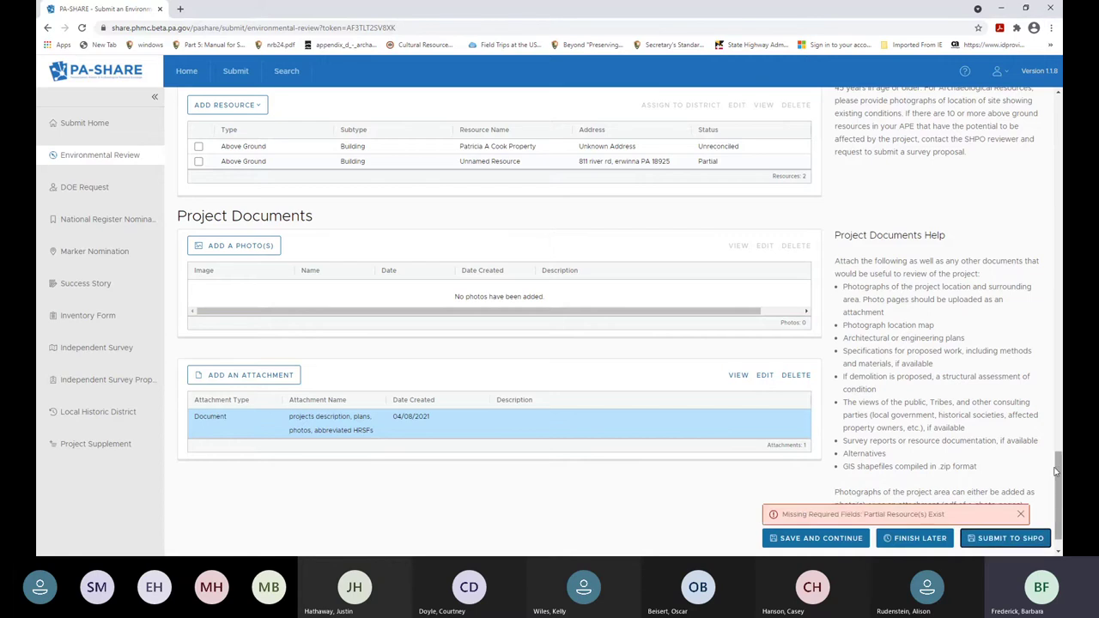
pyautogui.moveTo(1056, 472); pyautogui.dragTo(1020, 420)
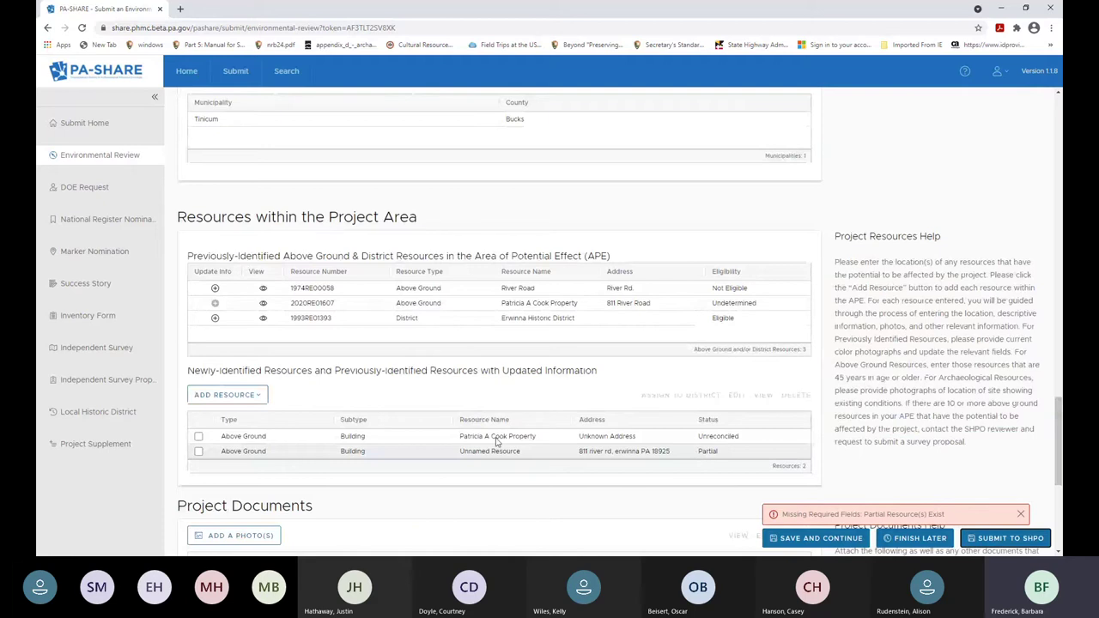
# Delete the Partial Unnamed Resource row, then resubmit the environmental review to SHPO.
pyautogui.click(199, 451)
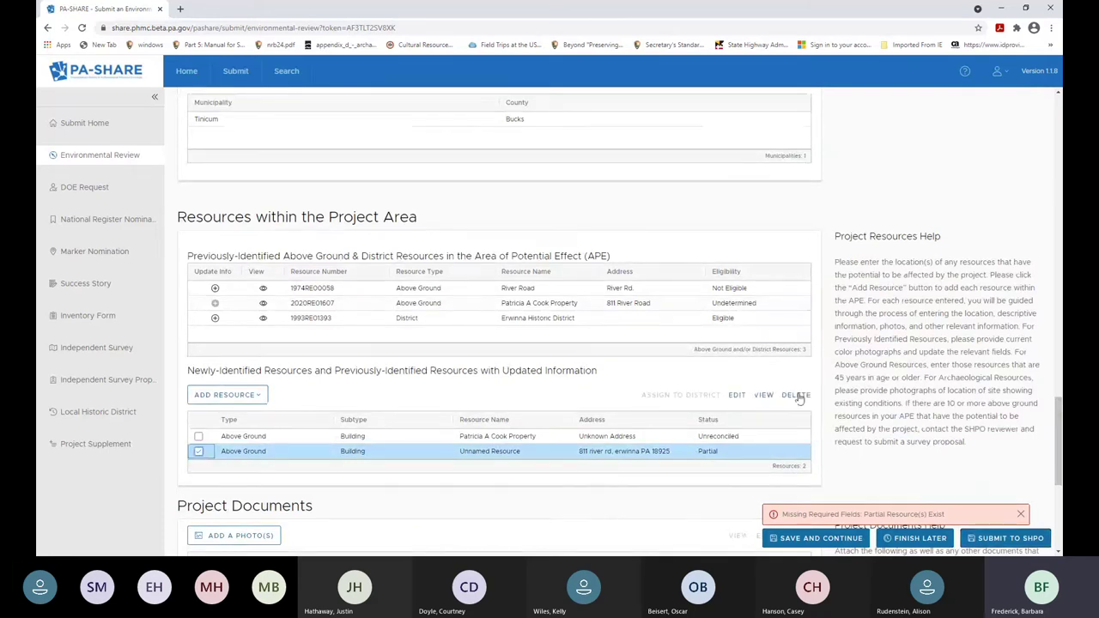
pyautogui.click(797, 395)
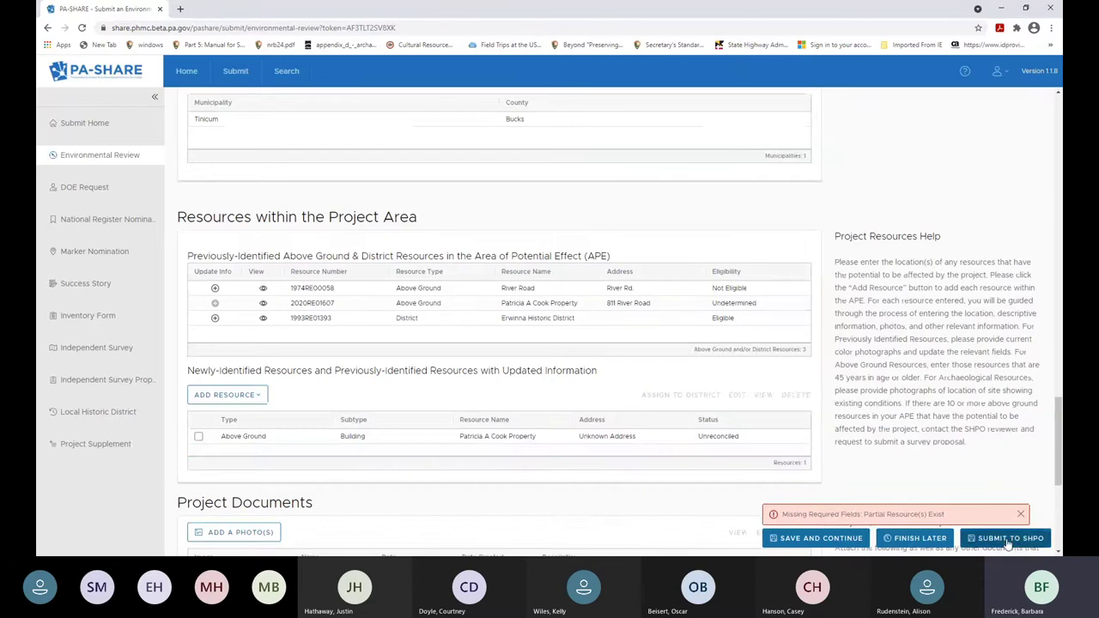
pyautogui.click(1006, 538)
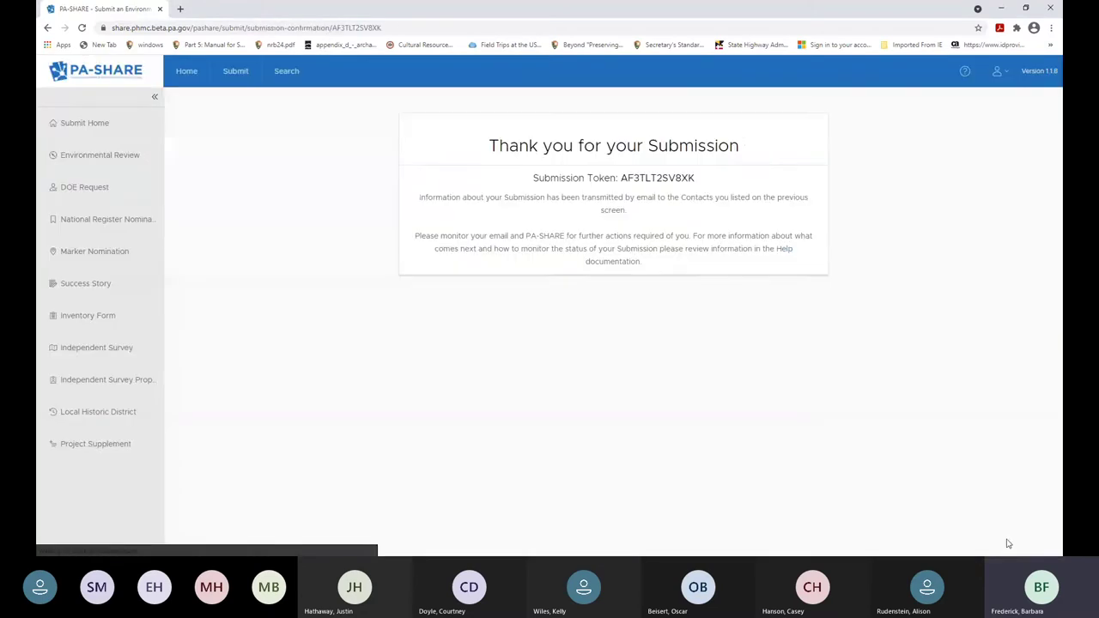
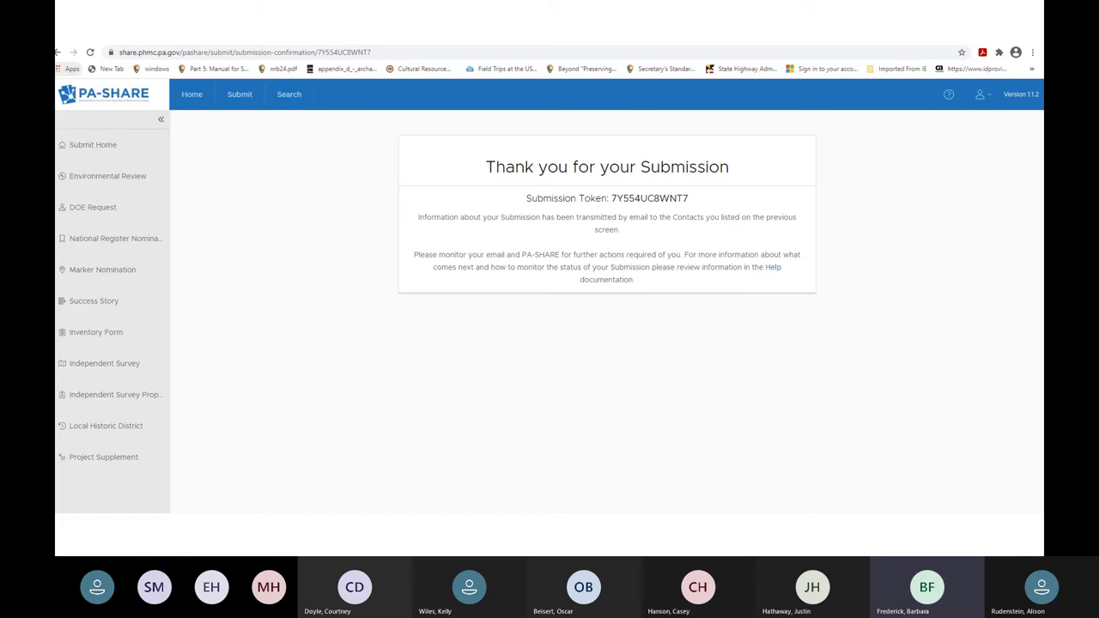
# Bring up the submission confirmation email.
pyautogui.press('Right')
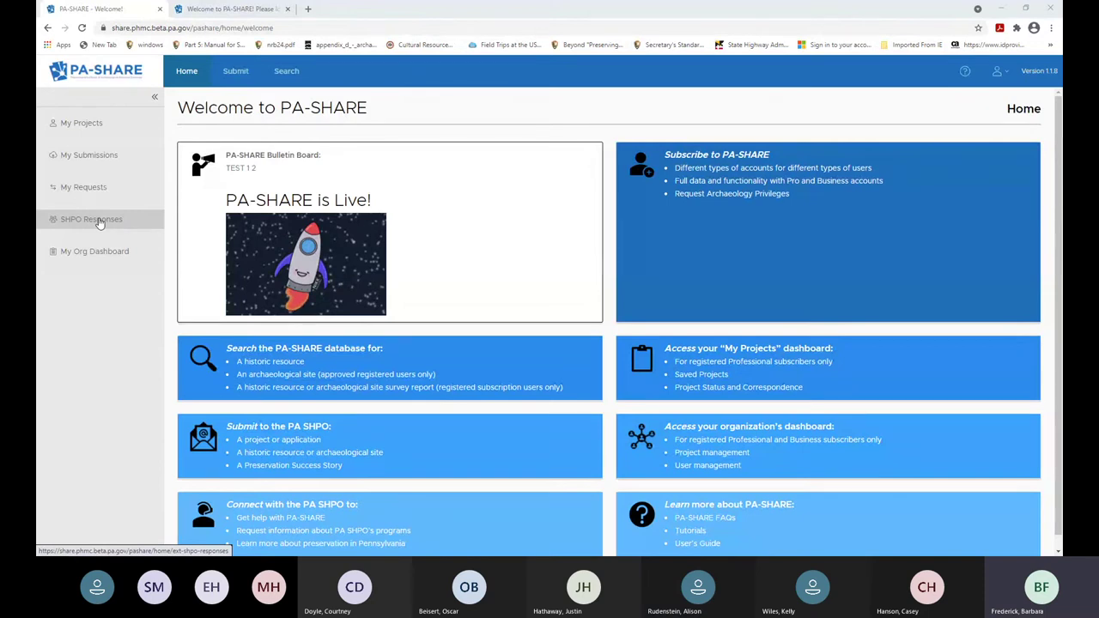
# Review closed projects in My Projects and insufficient submissions in My Submissions.
pyautogui.click(101, 126)
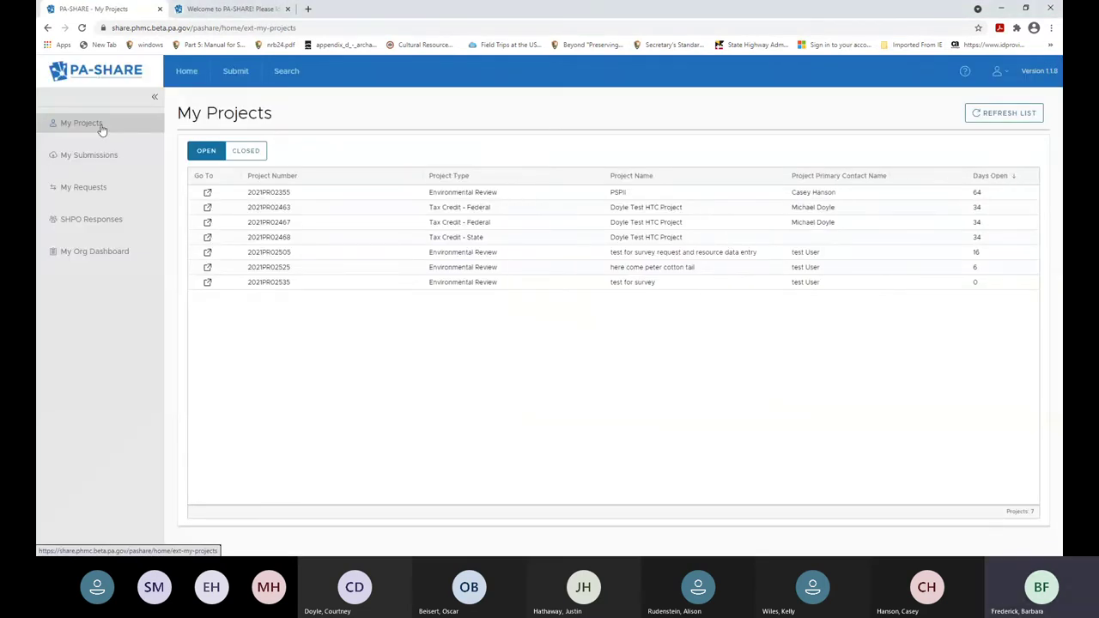
pyautogui.click(249, 154)
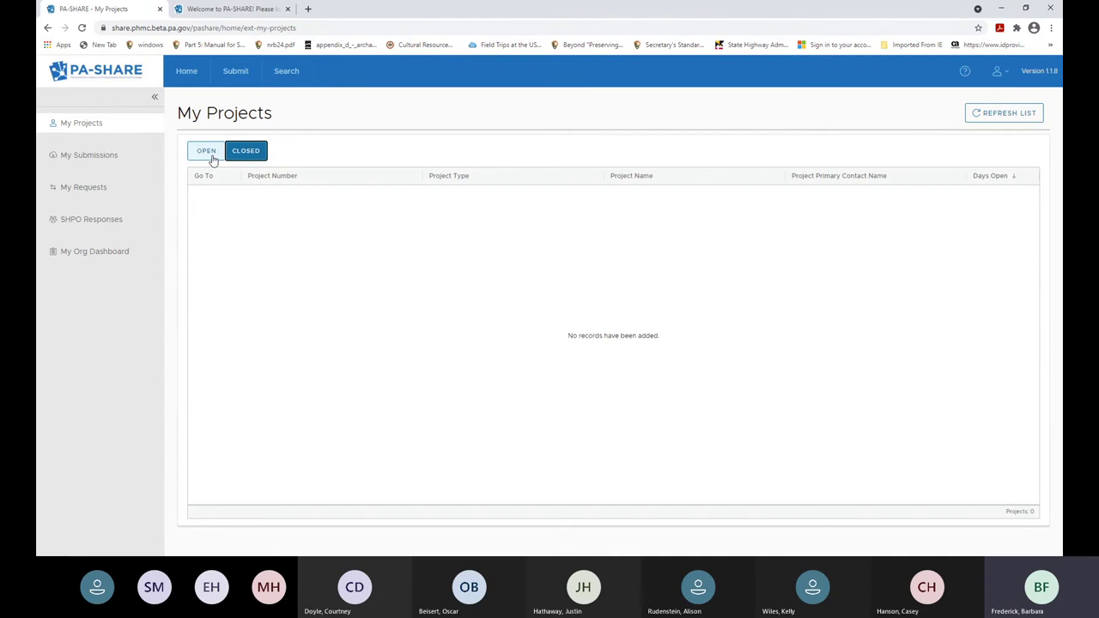
pyautogui.click(116, 155)
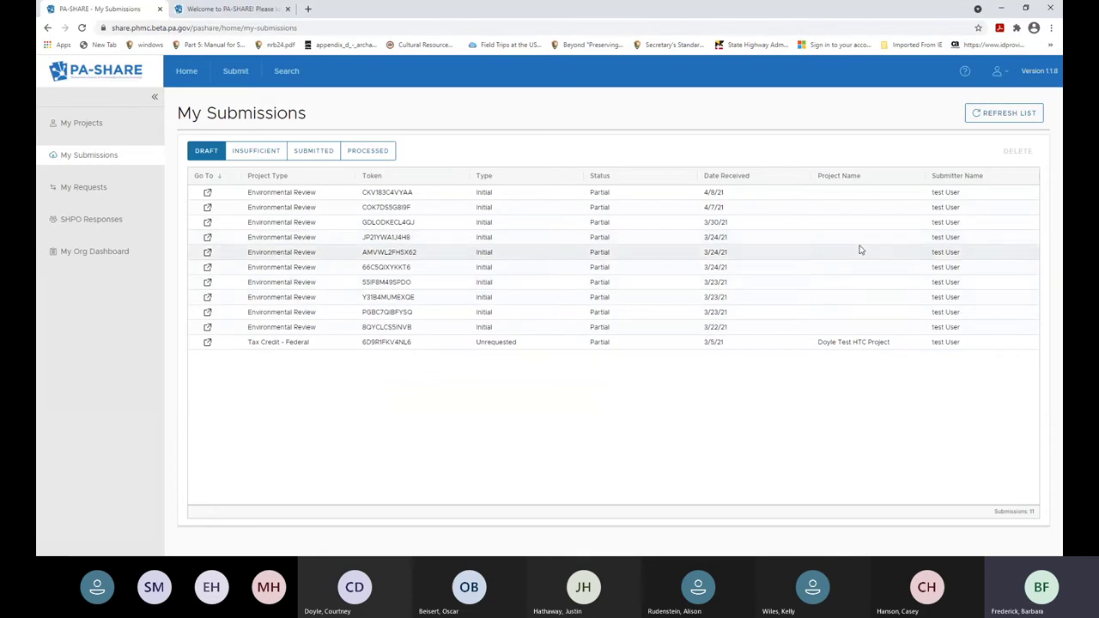
pyautogui.click(255, 151)
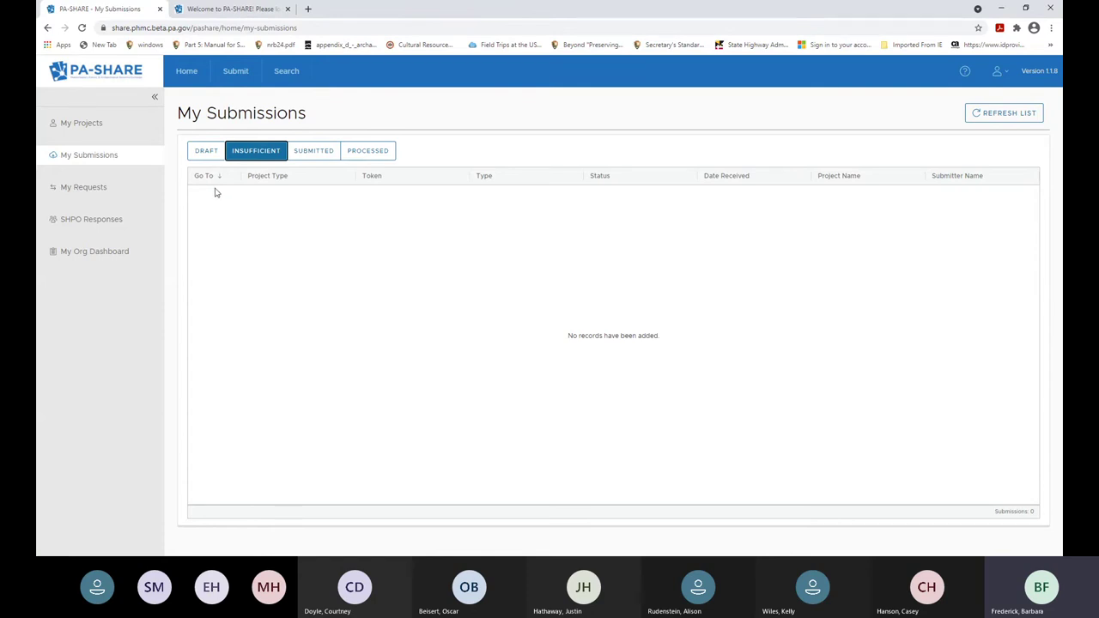
# View the Submitted and Processed submissions, then go to My Requests.
pyautogui.click(314, 152)
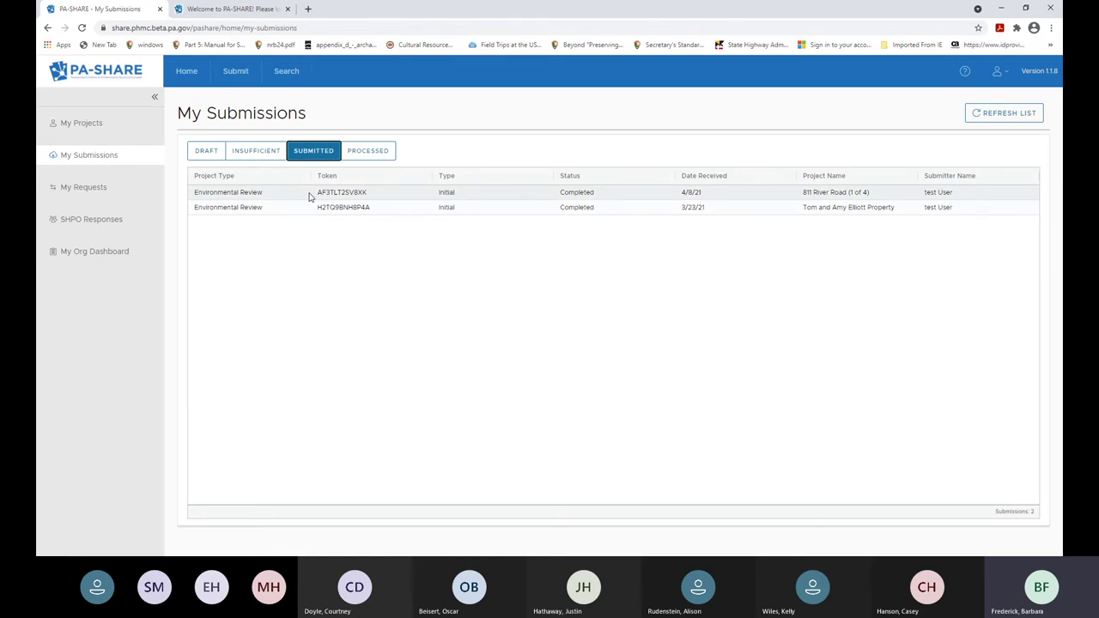
pyautogui.click(367, 156)
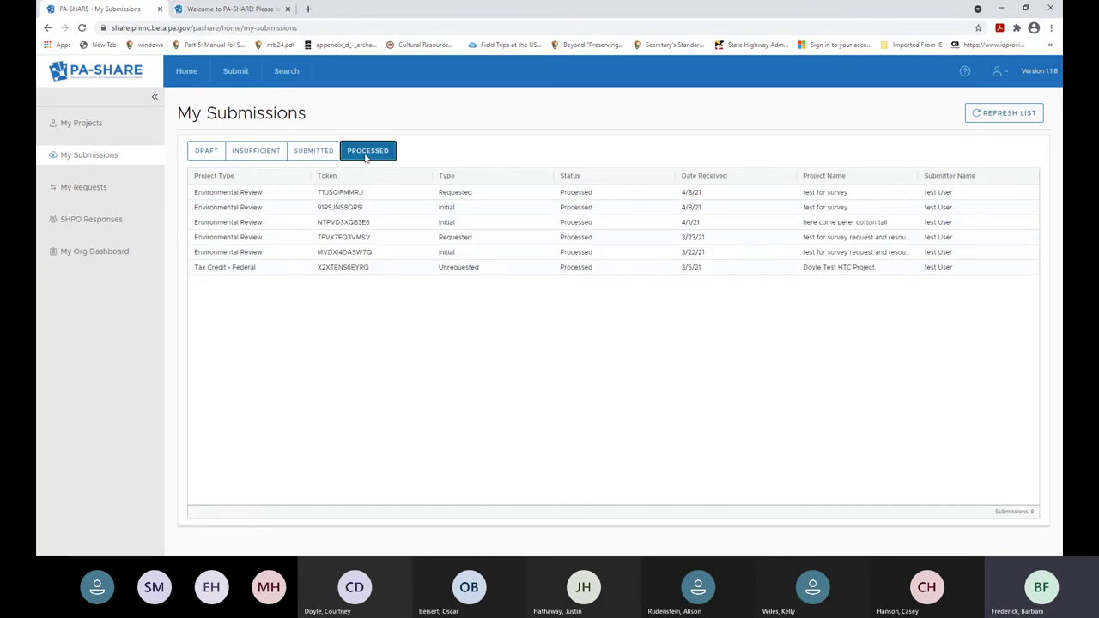
pyautogui.click(131, 189)
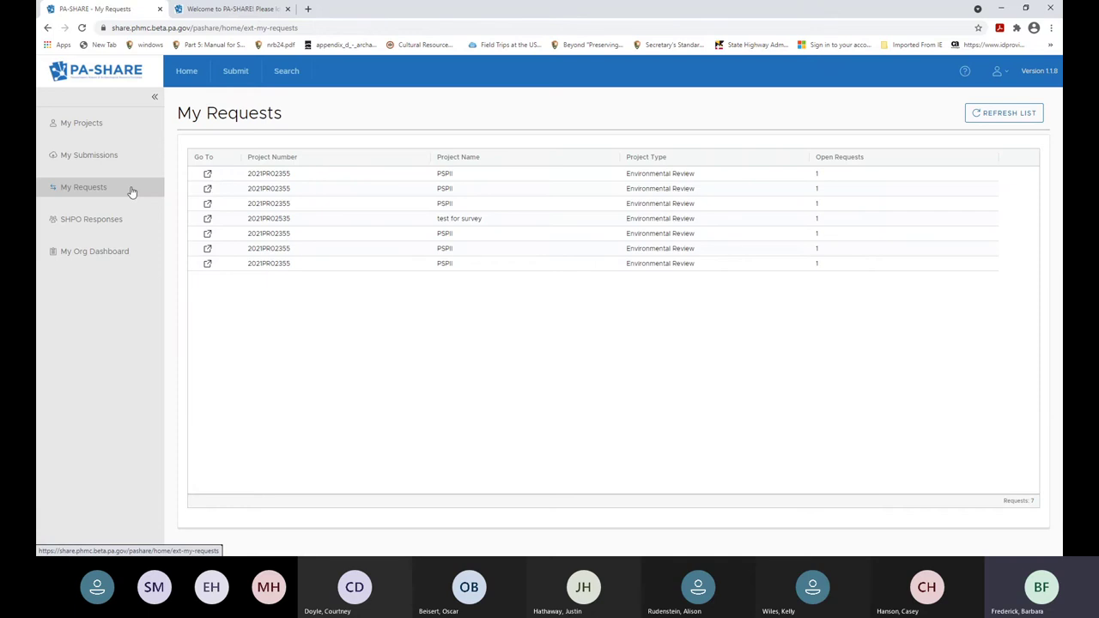
# Select the 2021PR02355 request, then pick response 2021PR02355.010 from SHPO Responses.
pyautogui.click(209, 174)
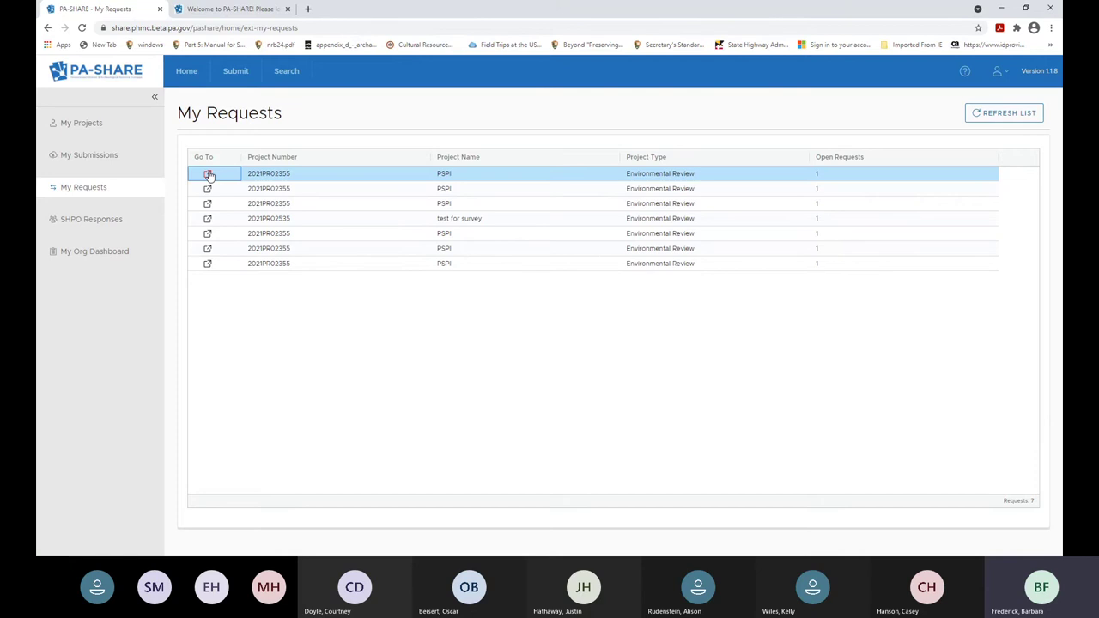
pyautogui.click(101, 220)
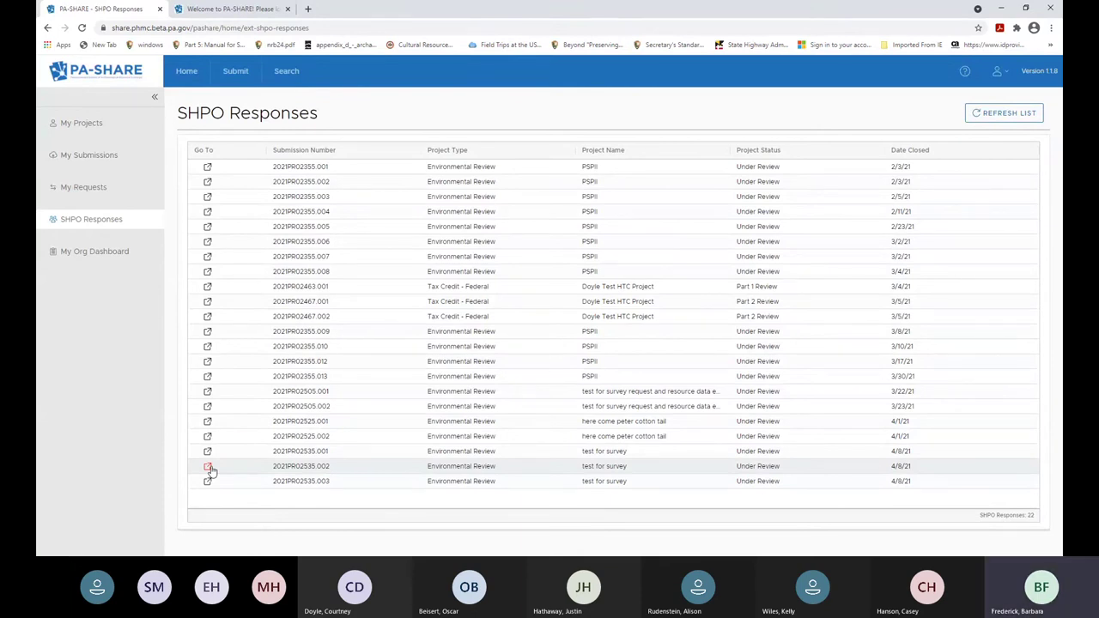
pyautogui.click(207, 351)
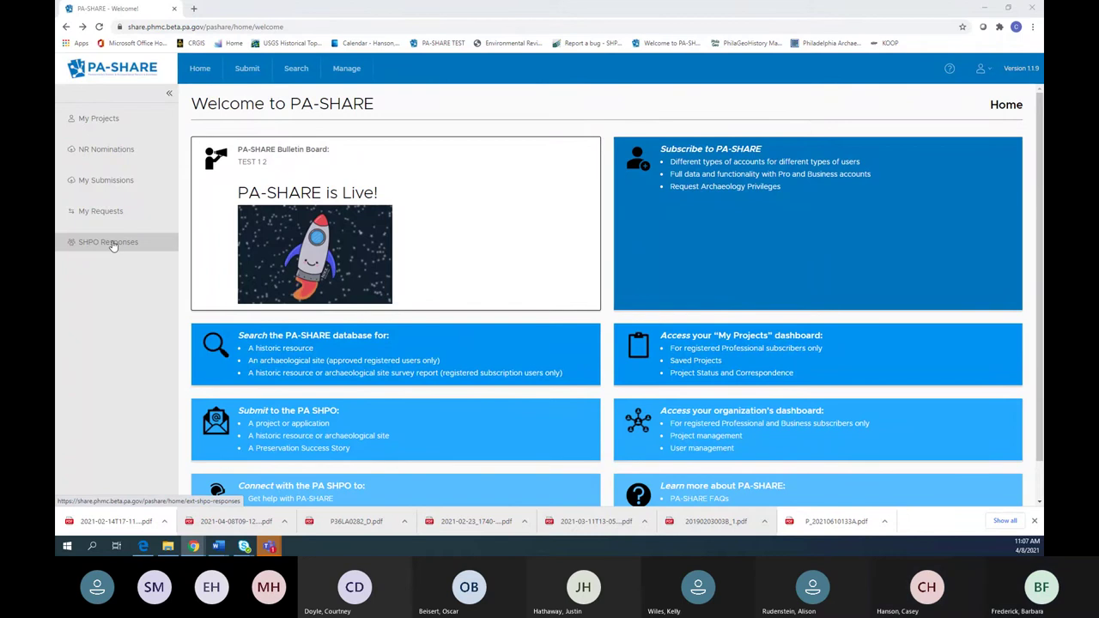
# Open the Lease Construction Project response and view its ER Summary Letter attachment details.
pyautogui.click(112, 244)
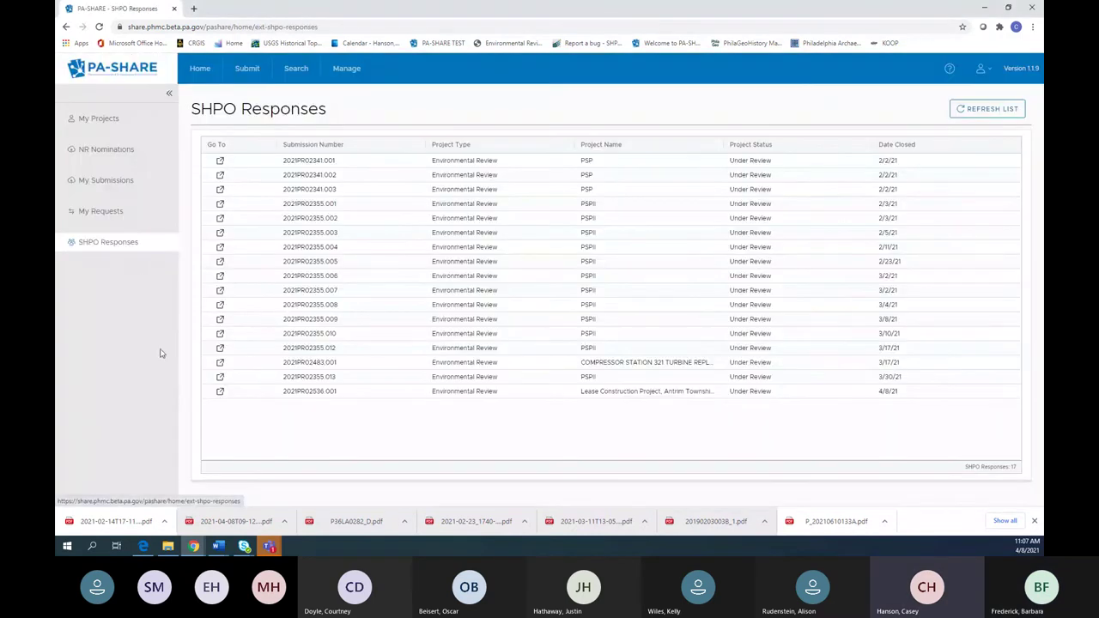
pyautogui.click(220, 394)
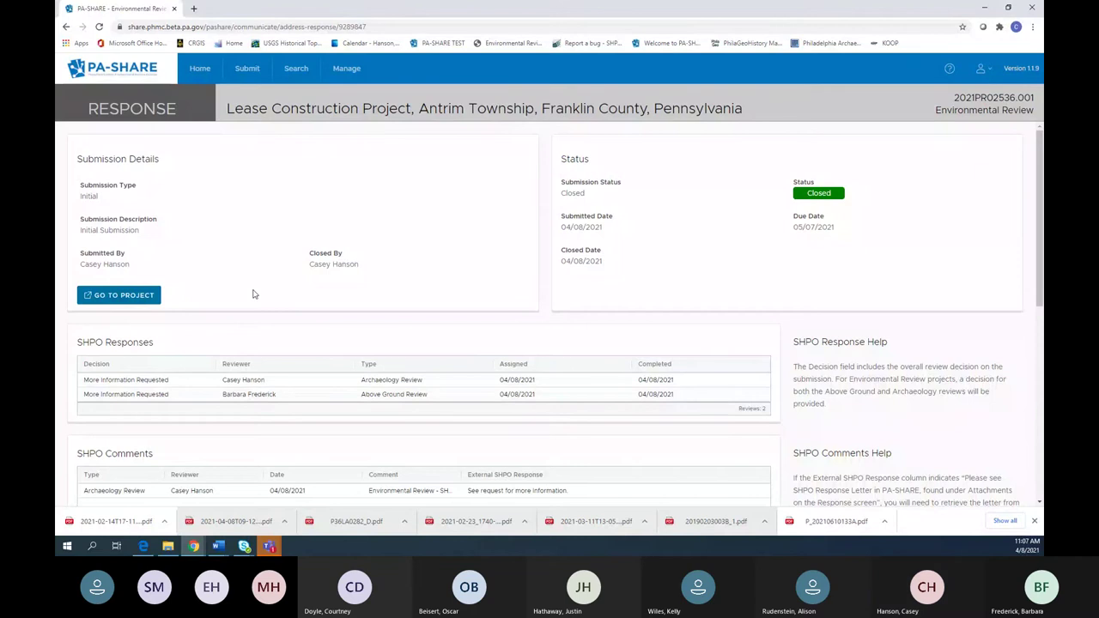
pyautogui.scroll(-1, 252, 295)
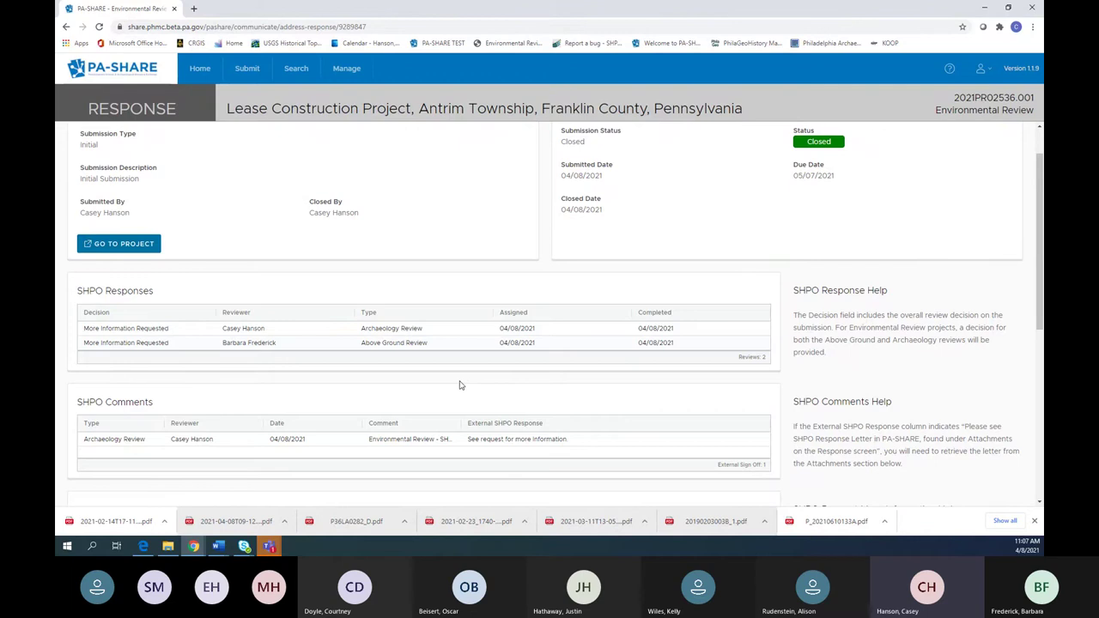
pyautogui.scroll(-5, 459, 386)
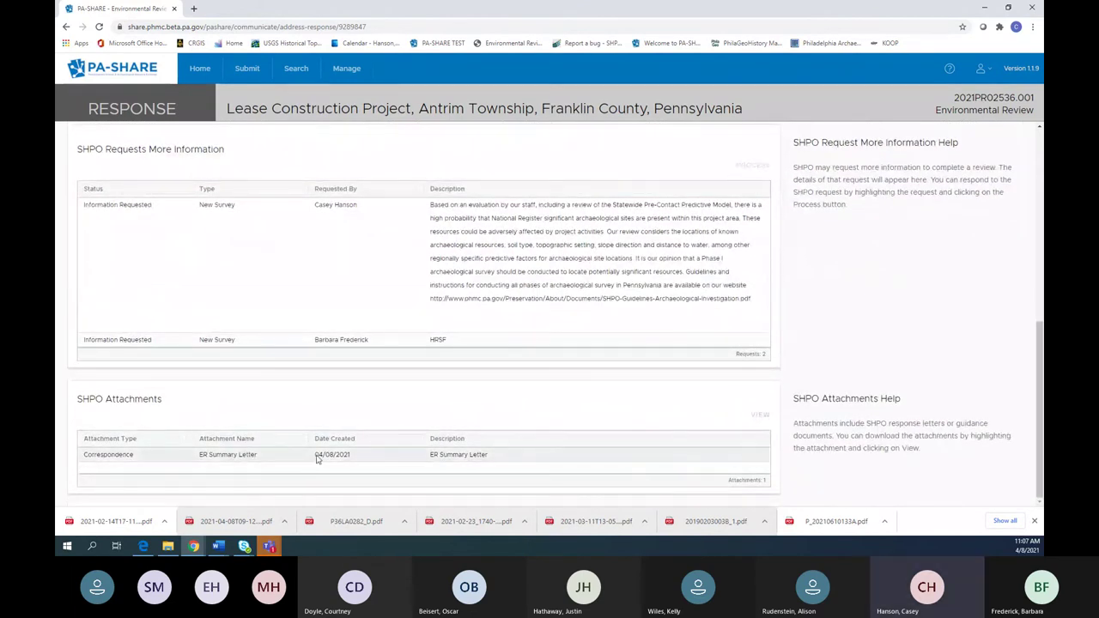
pyautogui.click(271, 458)
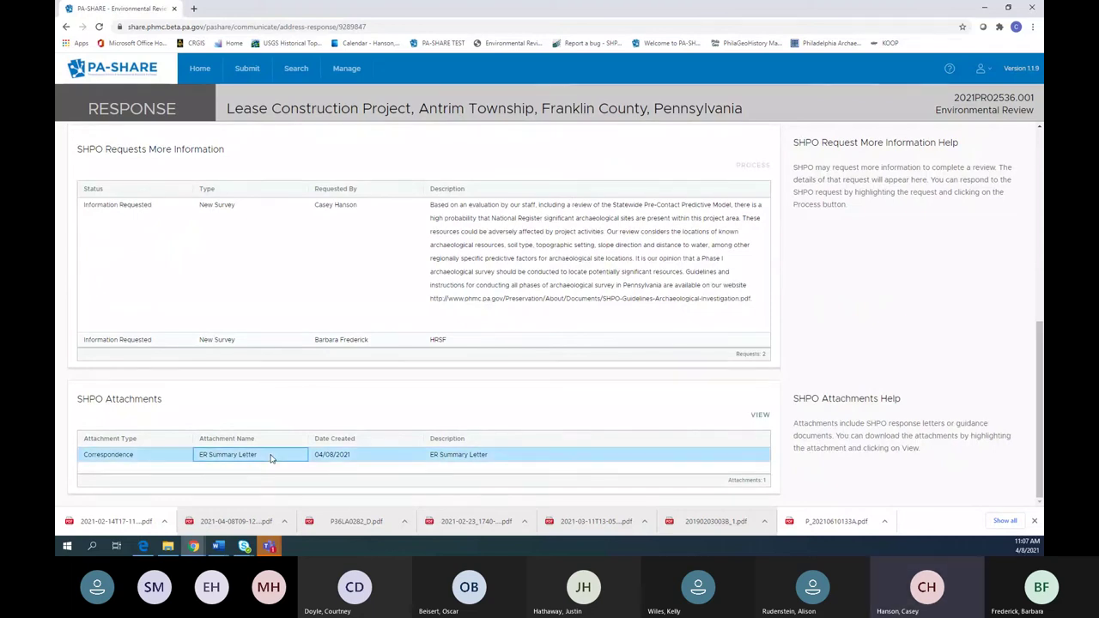
pyautogui.click(758, 417)
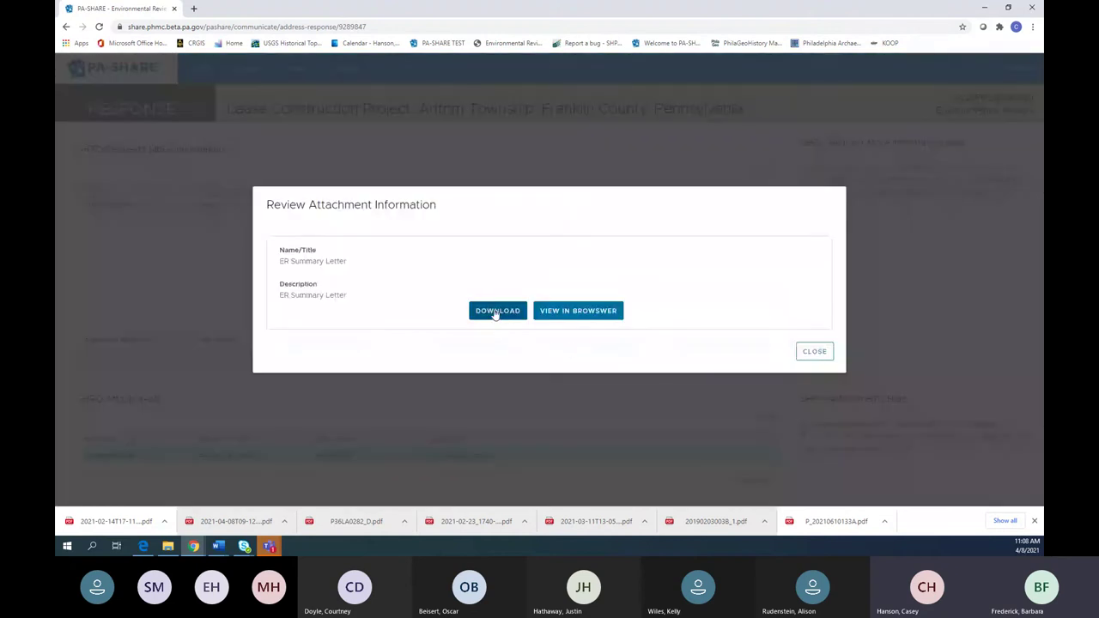
# Download ER_Summary_Letter.pdf, read it in a browser tab, and return to the response.
pyautogui.click(496, 313)
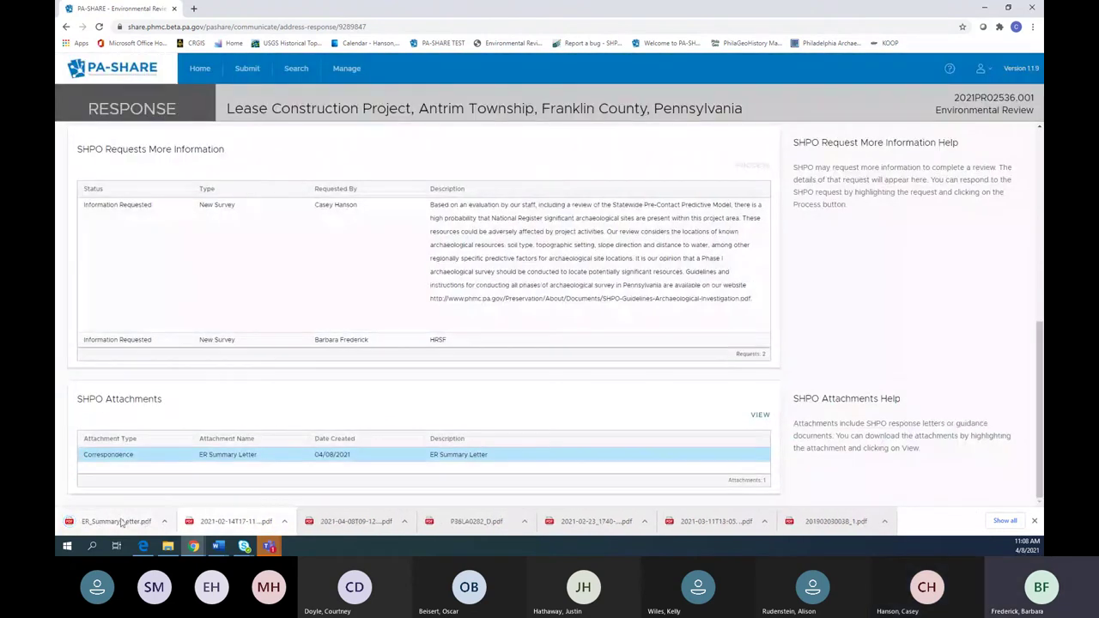
pyautogui.click(119, 521)
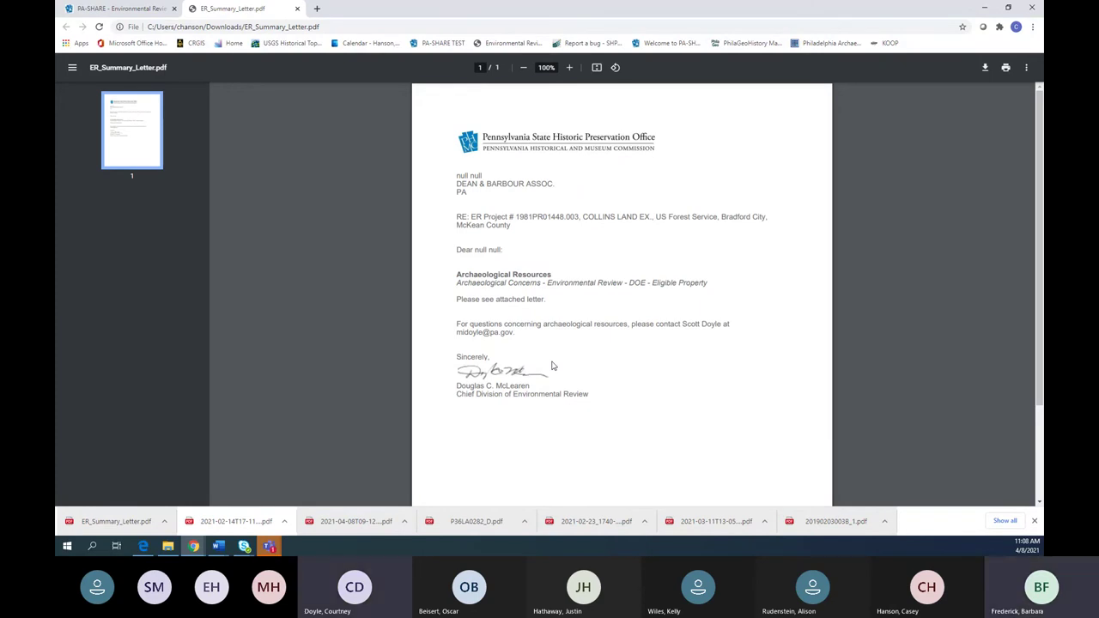
pyautogui.click(119, 8)
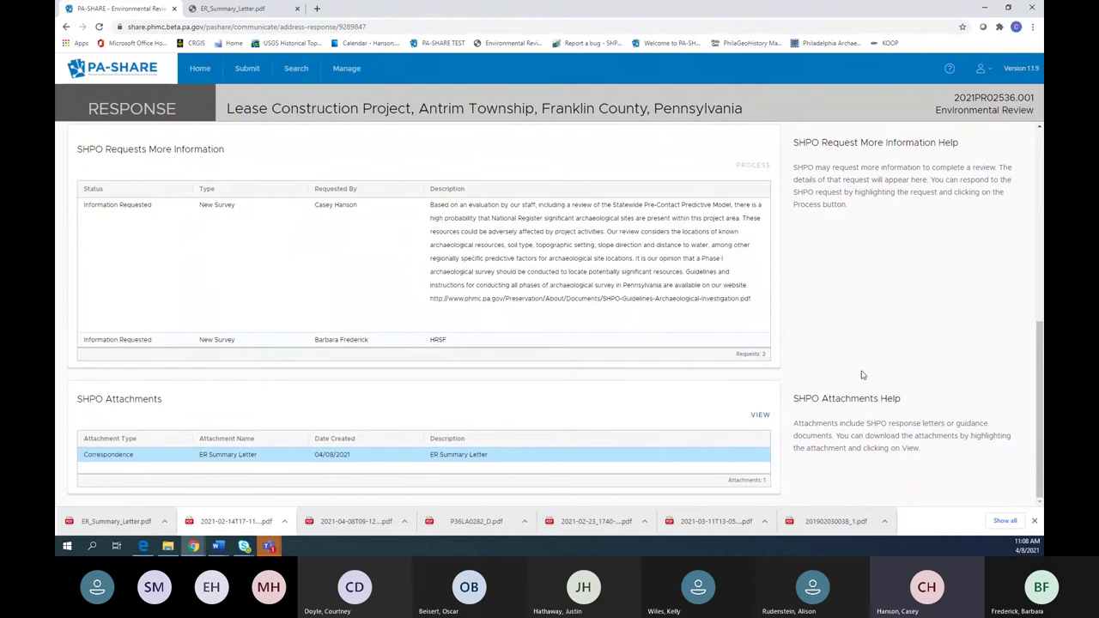
pyautogui.scroll(2, 387, 314)
pyautogui.scroll(1, 387, 314)
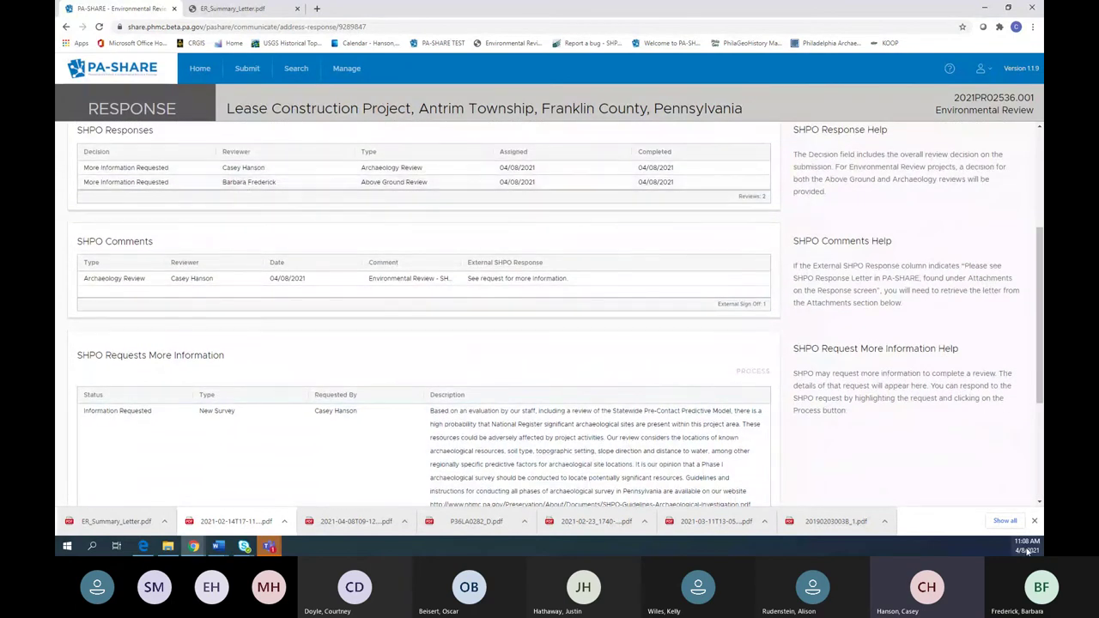
pyautogui.scroll(-2, 904, 412)
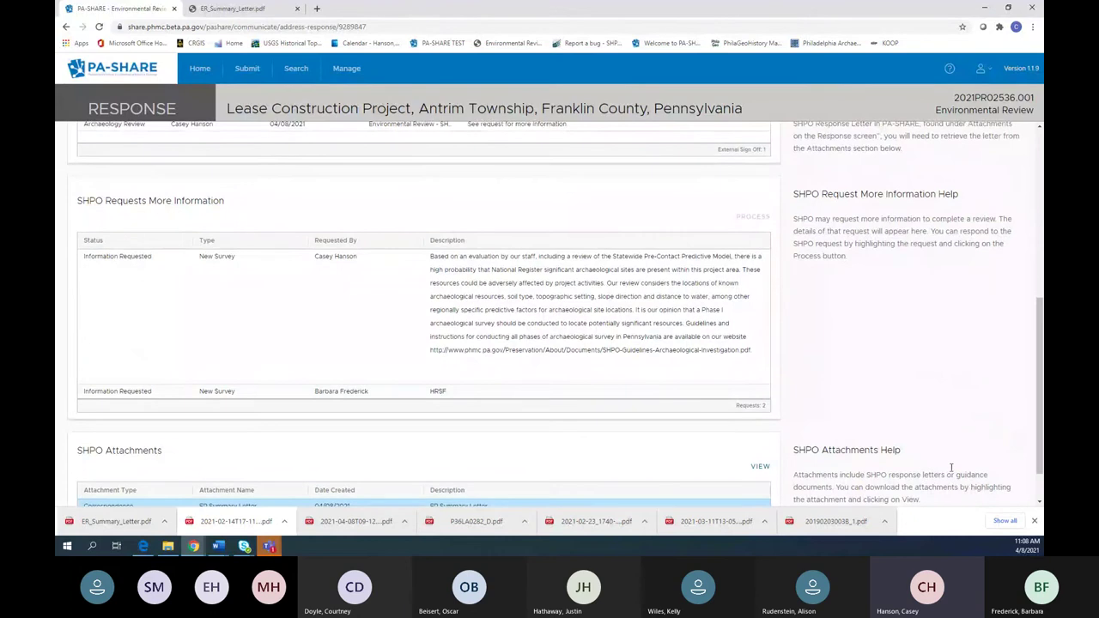
pyautogui.scroll(-1, 909, 464)
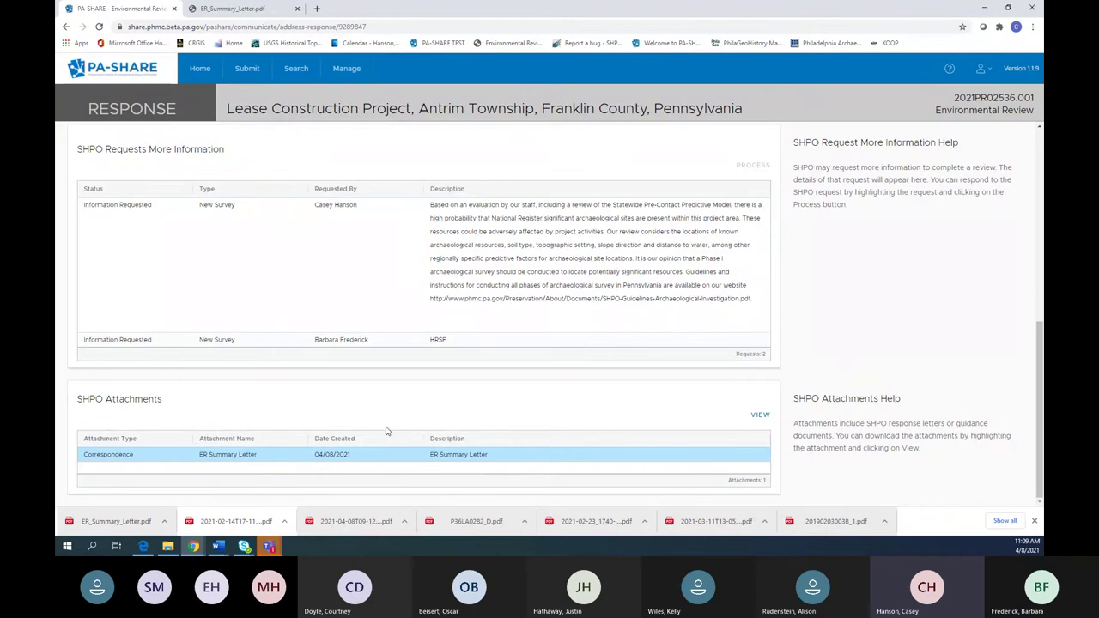
pyautogui.scroll(1, 385, 431)
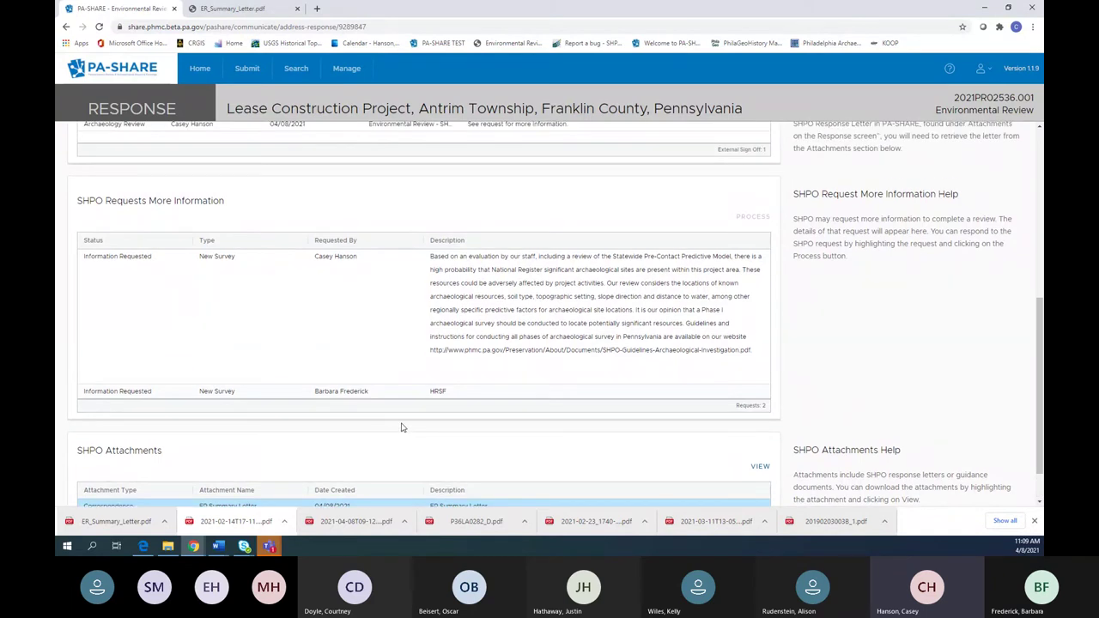
pyautogui.scroll(5, 401, 427)
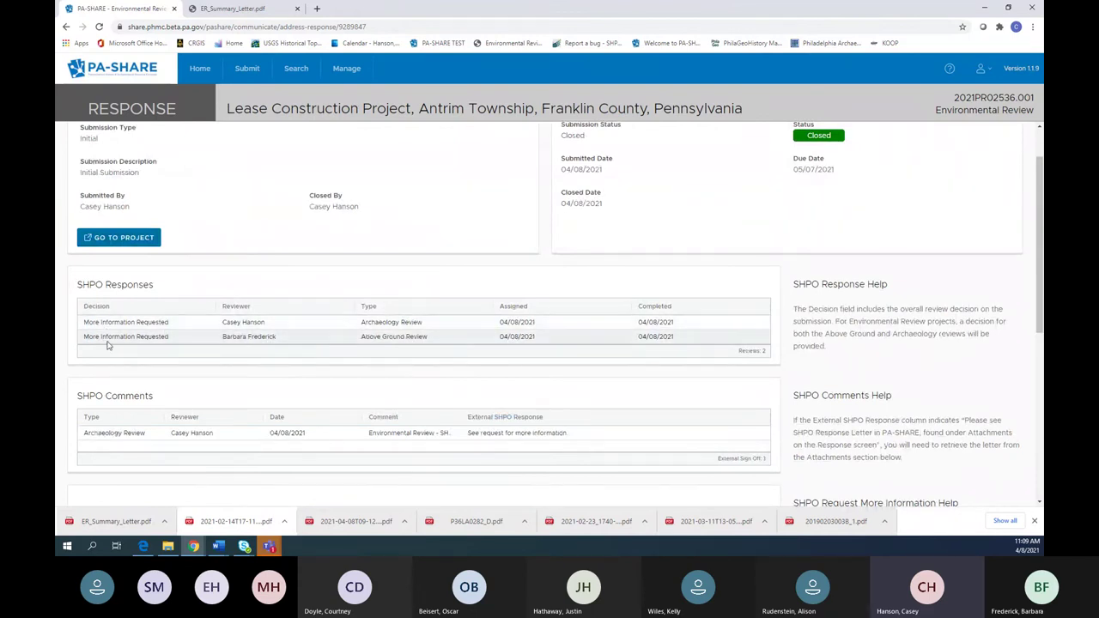
pyautogui.scroll(-1, 199, 393)
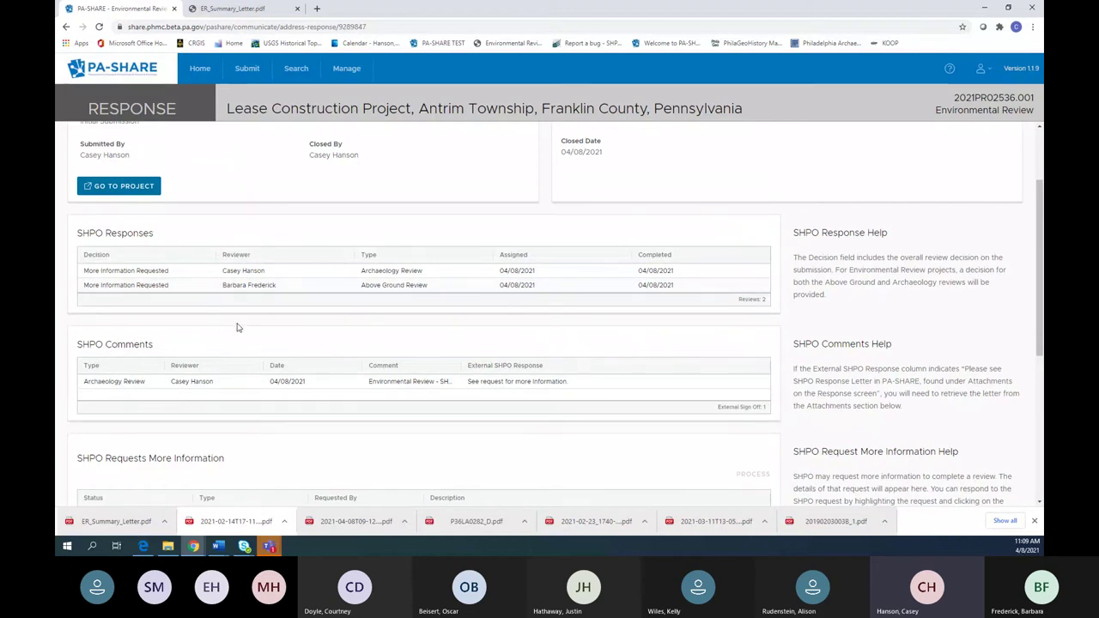
pyautogui.scroll(-3, 239, 328)
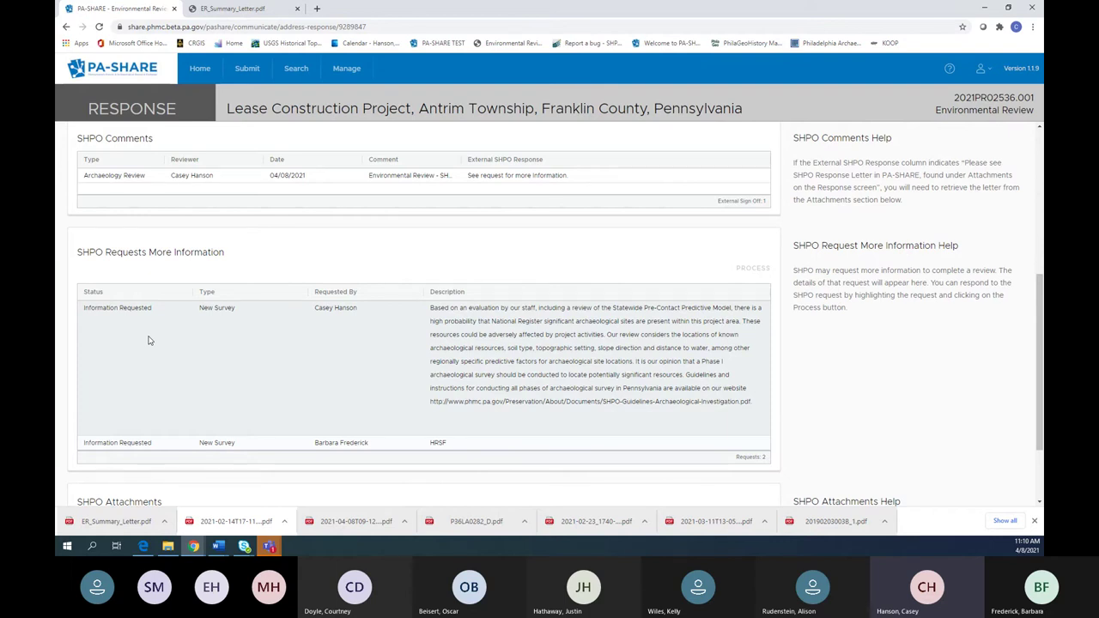
# Process the first Information Requested row and scroll through its Survey Details form.
pyautogui.click(148, 339)
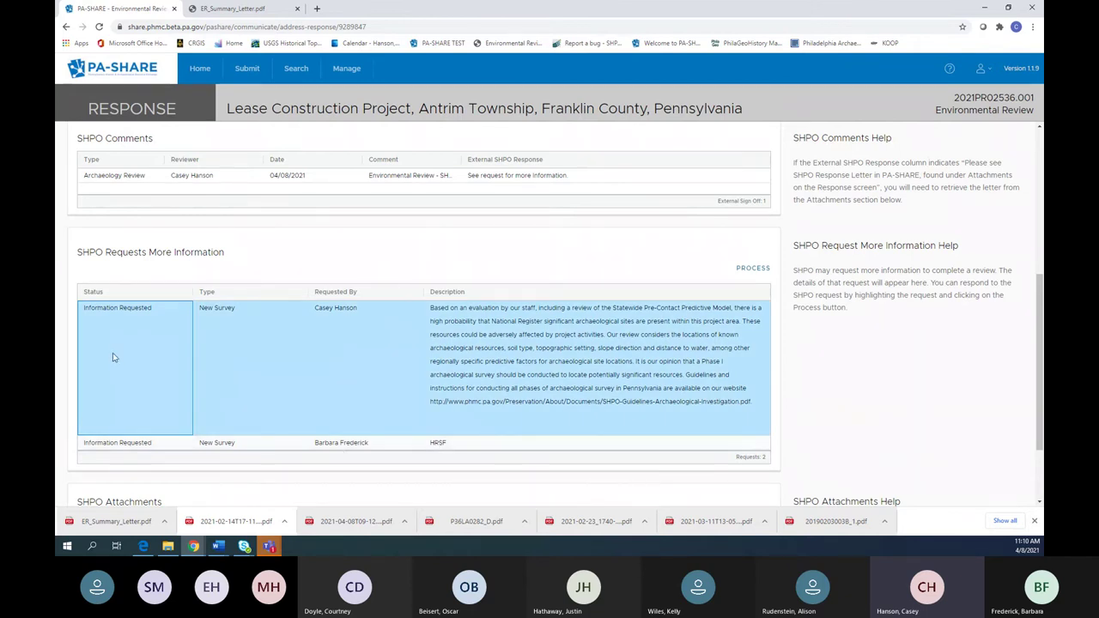
pyautogui.click(753, 271)
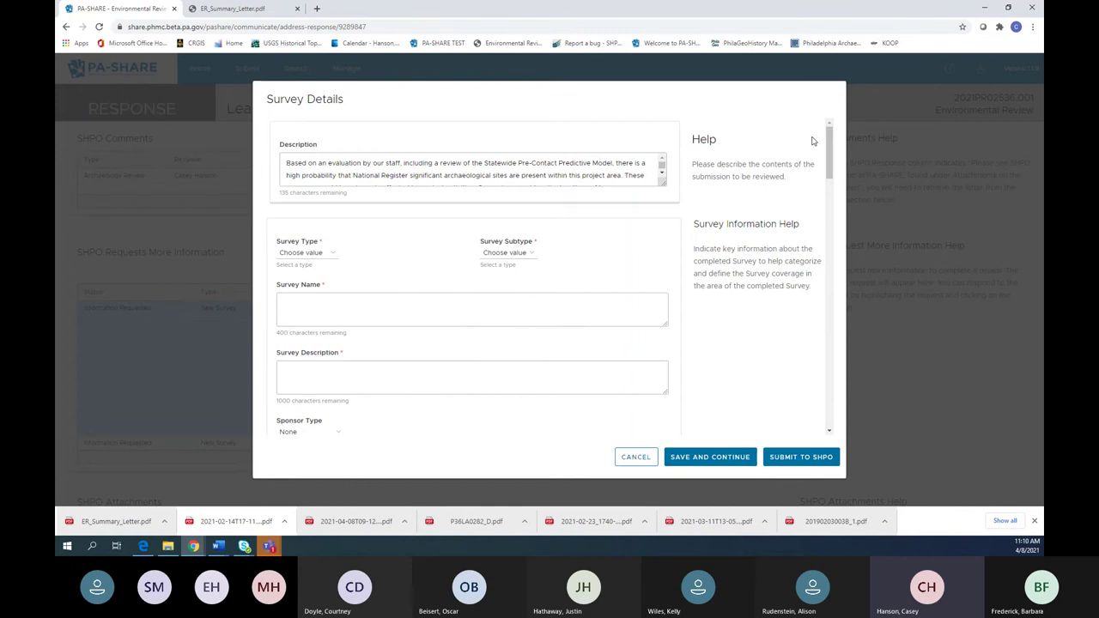
pyautogui.moveTo(828, 140); pyautogui.dragTo(820, 305)
pyautogui.scroll(-5, 426, 187)
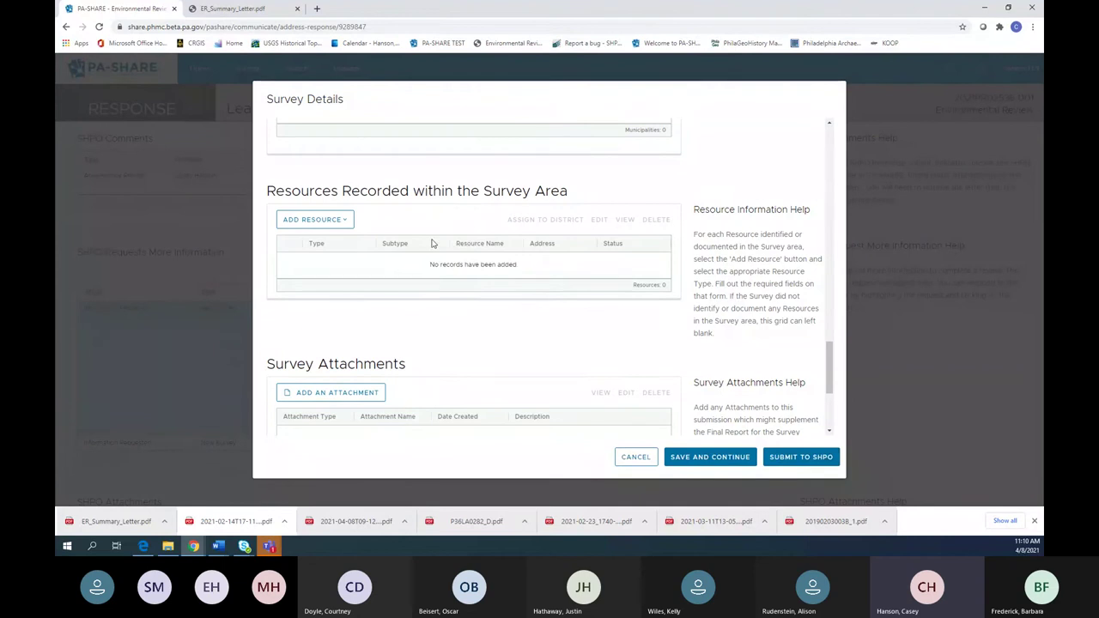
pyautogui.scroll(2, 433, 244)
pyautogui.scroll(-2, 430, 235)
pyautogui.scroll(-3, 514, 348)
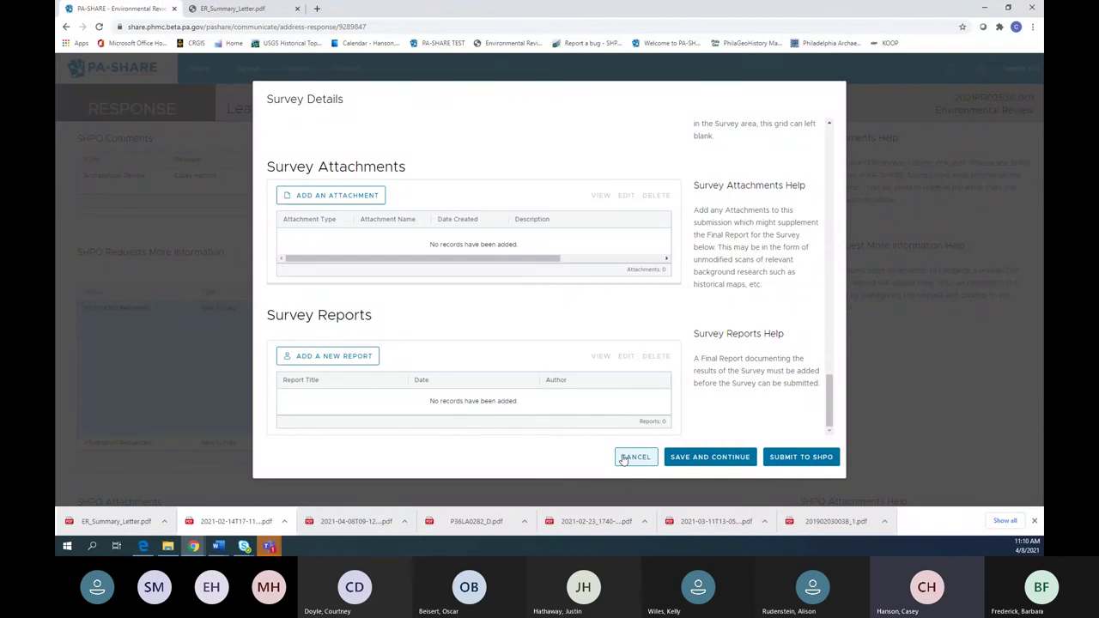
# Cancel the Survey Details form without saving and scroll down the page.
pyautogui.click(634, 456)
pyautogui.scroll(-1, 261, 404)
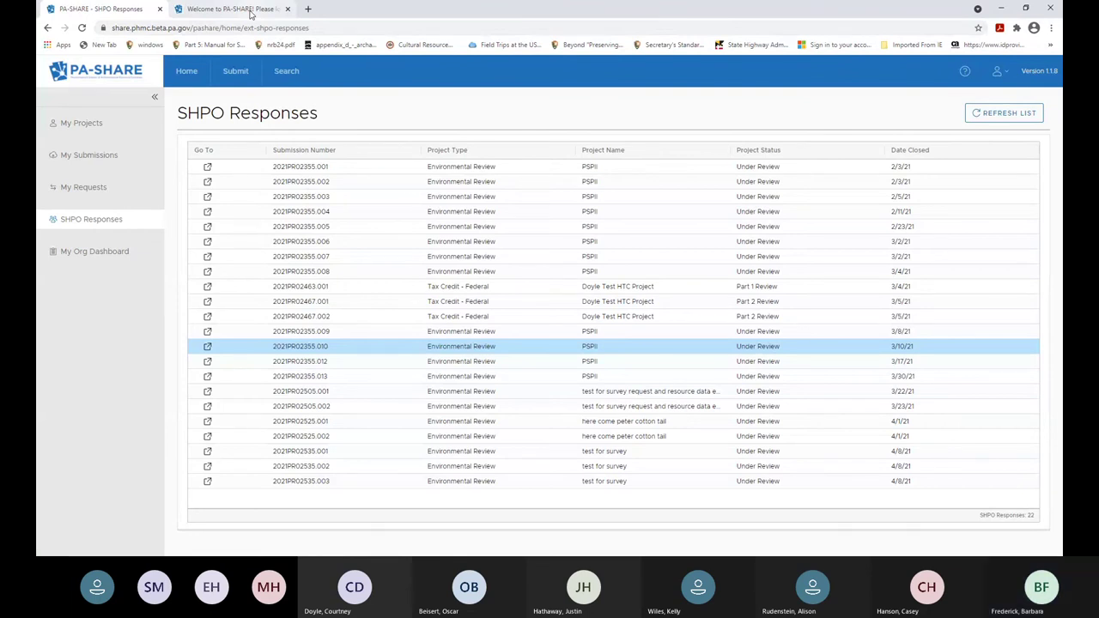
# On the Walden's View response, check the Project Review Form attachment details, then close them.
pyautogui.click(250, 11)
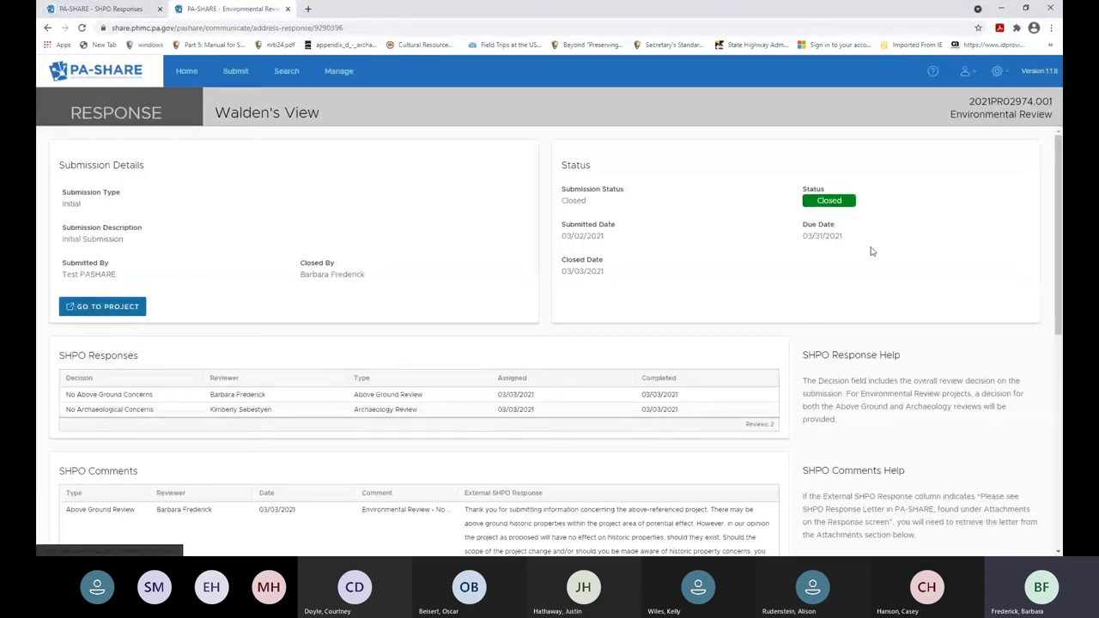
pyautogui.scroll(-4, 1050, 366)
pyautogui.scroll(-2, 1050, 367)
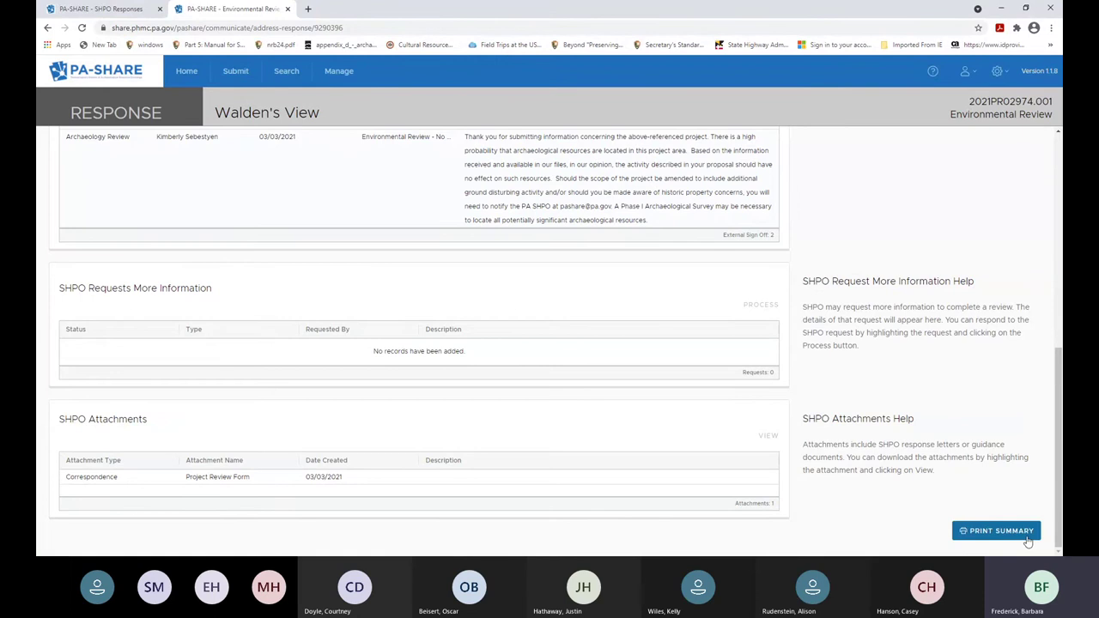
pyautogui.click(270, 480)
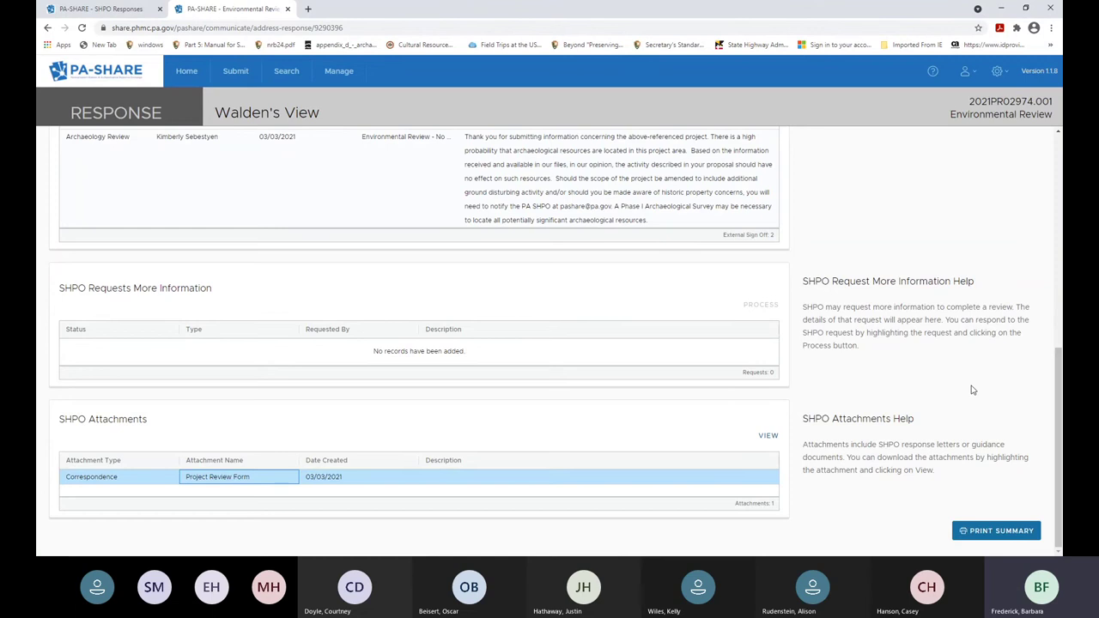
pyautogui.click(769, 436)
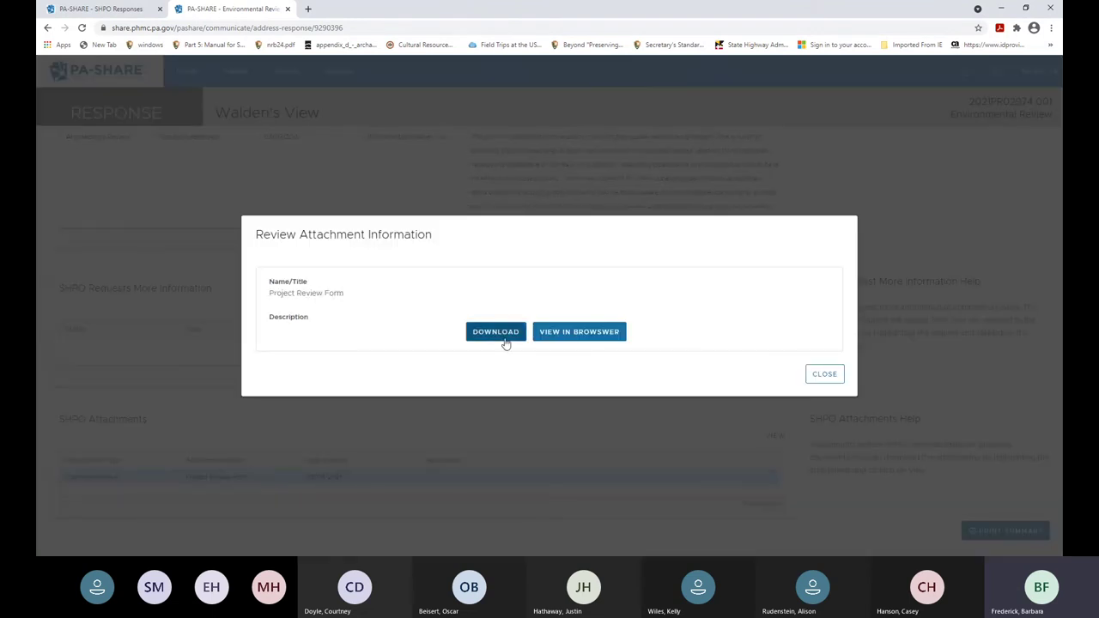
pyautogui.click(826, 378)
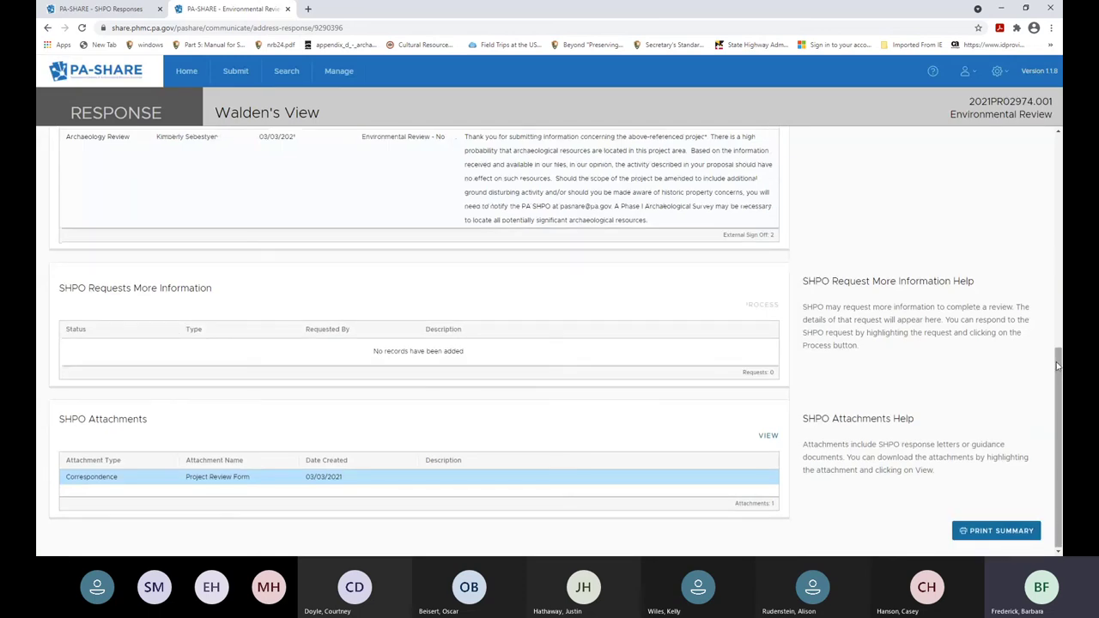
pyautogui.moveTo(1058, 367); pyautogui.dragTo(1059, 153)
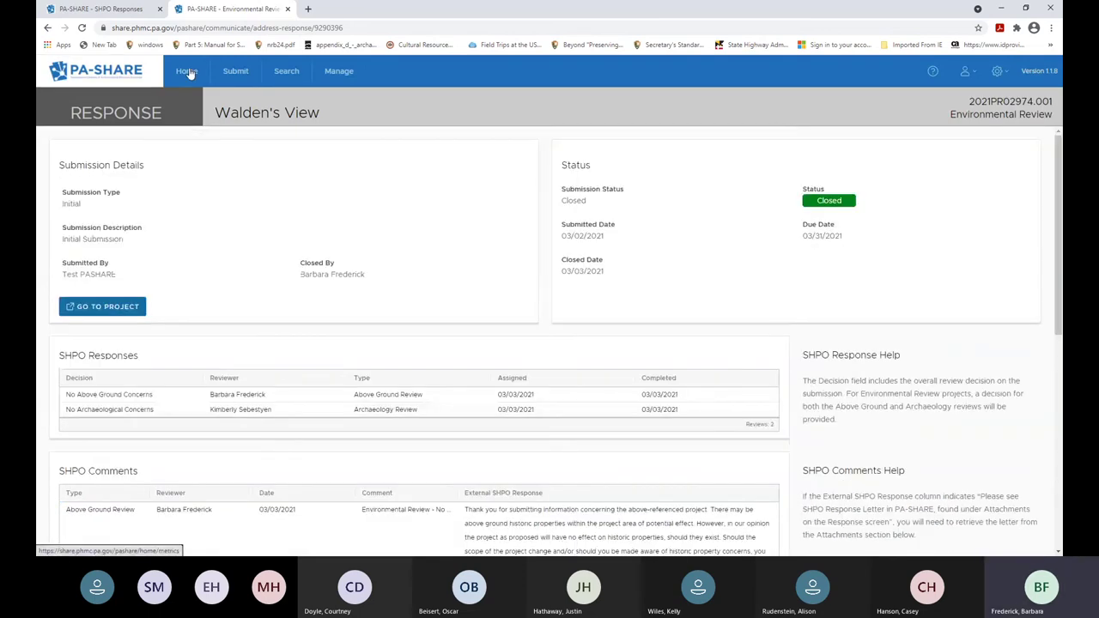
# Go through the Submit area to the Search page.
pyautogui.click(236, 72)
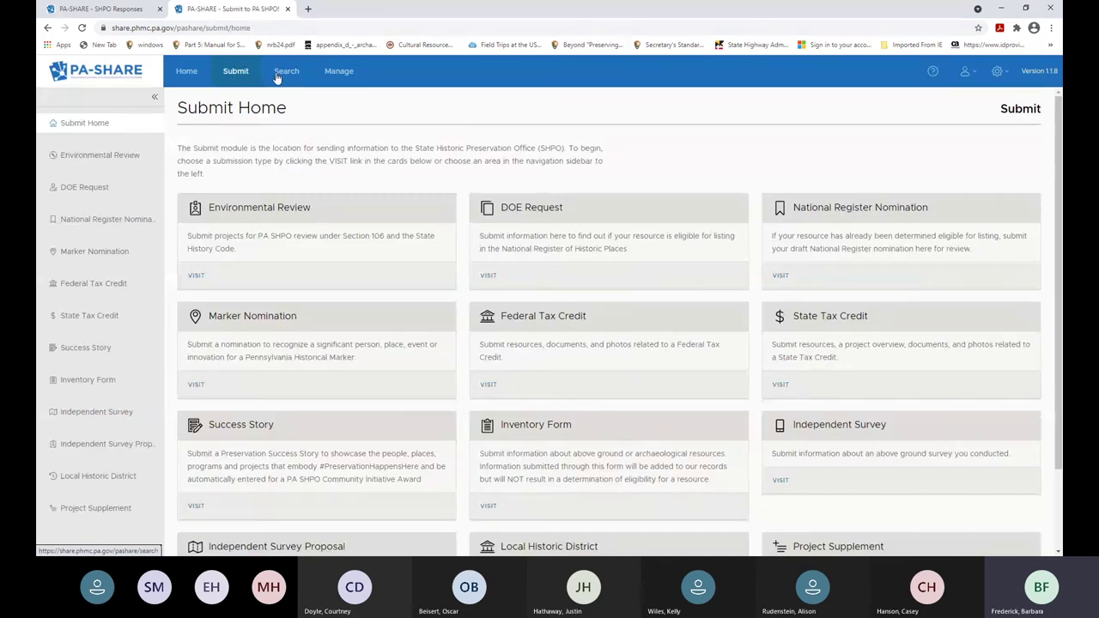
pyautogui.click(278, 78)
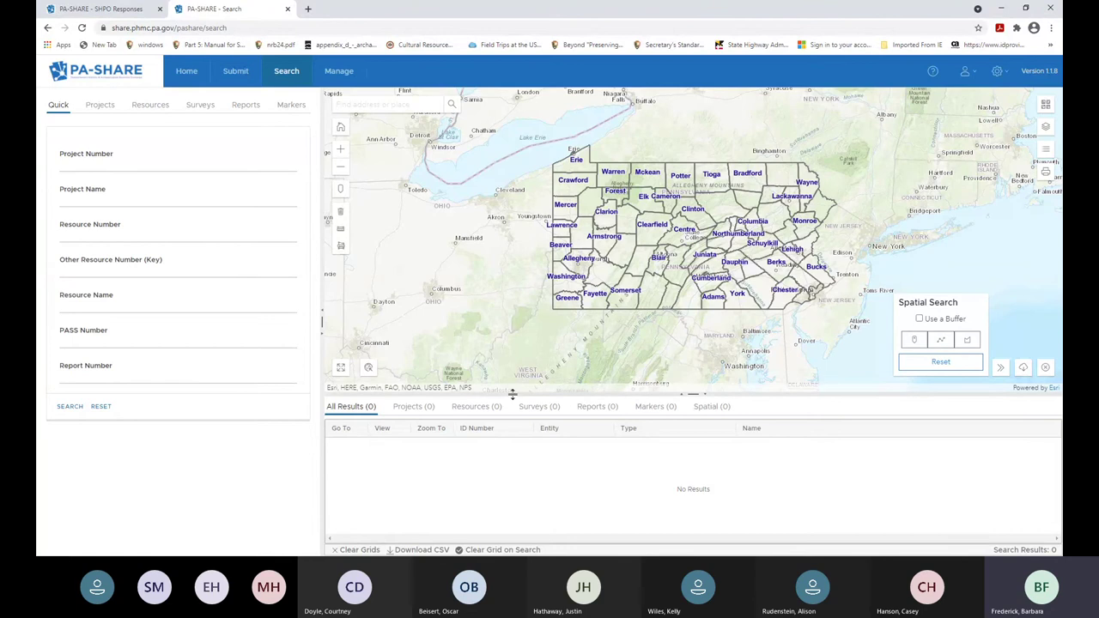
# Resize the search panels and search projects for project number 2017PR13872.
pyautogui.moveTo(513, 393); pyautogui.dragTo(510, 346)
pyautogui.moveTo(324, 341)
pyautogui.mouseDown()
pyautogui.moveTo(410, 342)
pyautogui.moveTo(320, 341)
pyautogui.mouseUp()
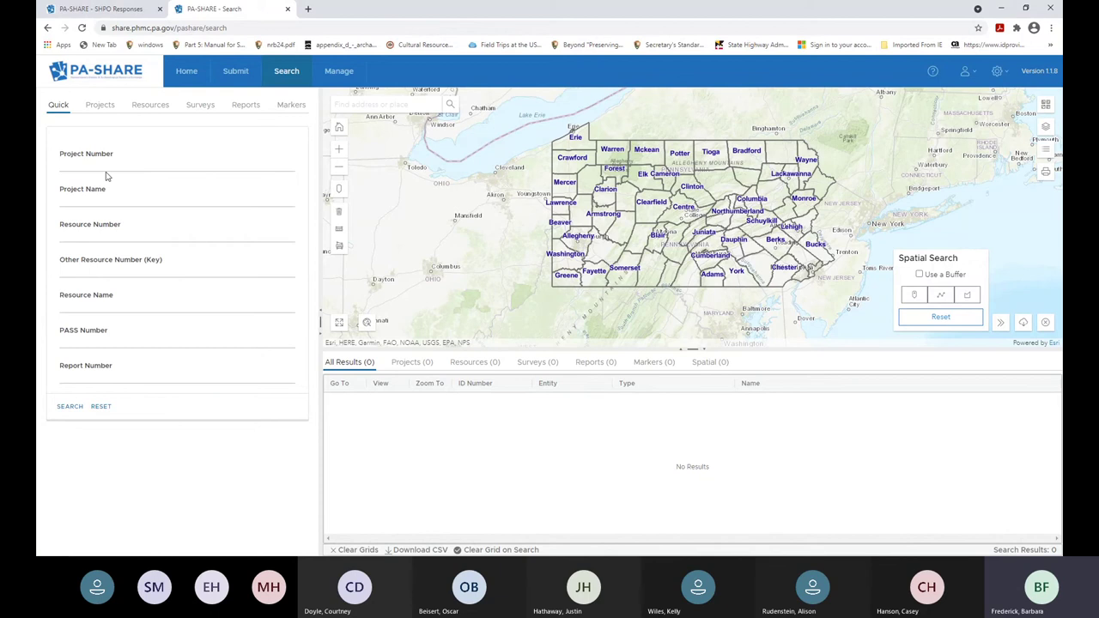
pyautogui.click(99, 105)
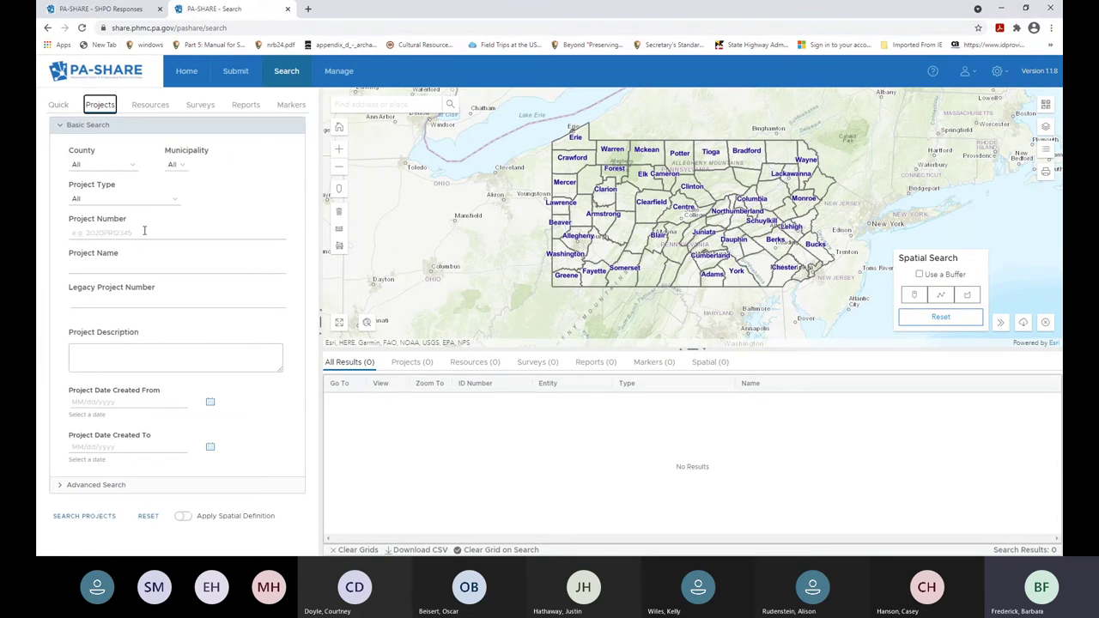
pyautogui.click(133, 300)
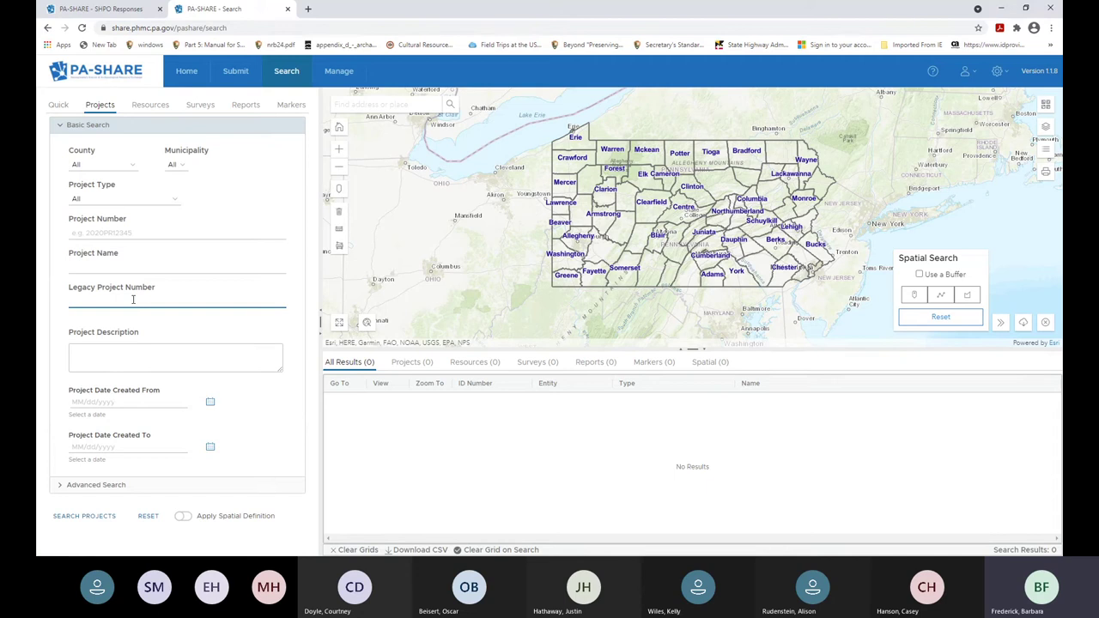
pyautogui.click(121, 231)
pyautogui.write('20')
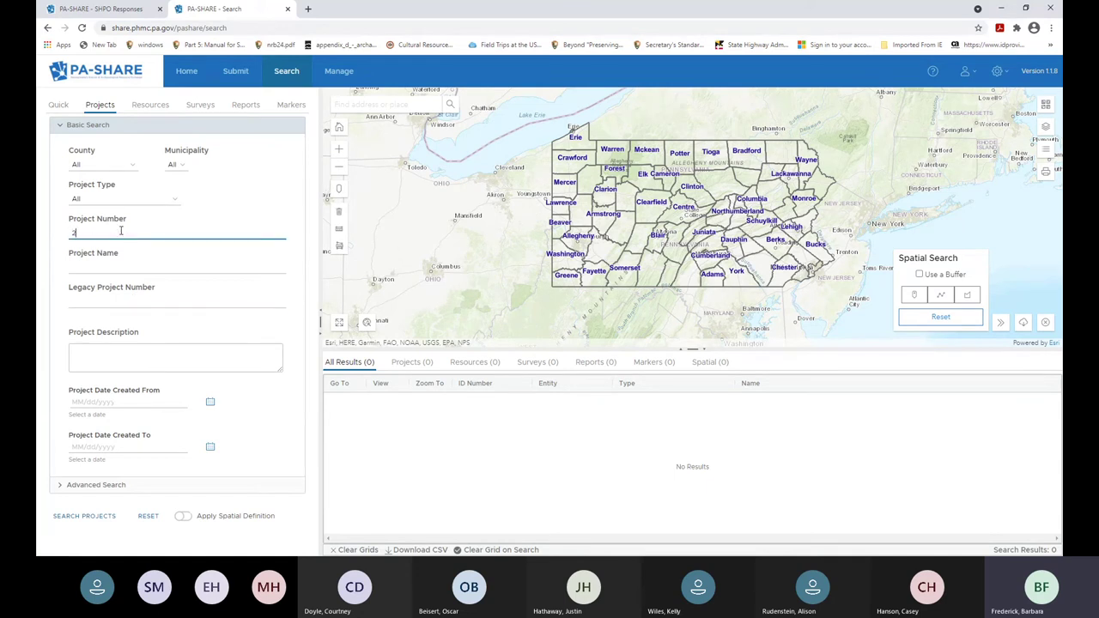
pyautogui.write('17')
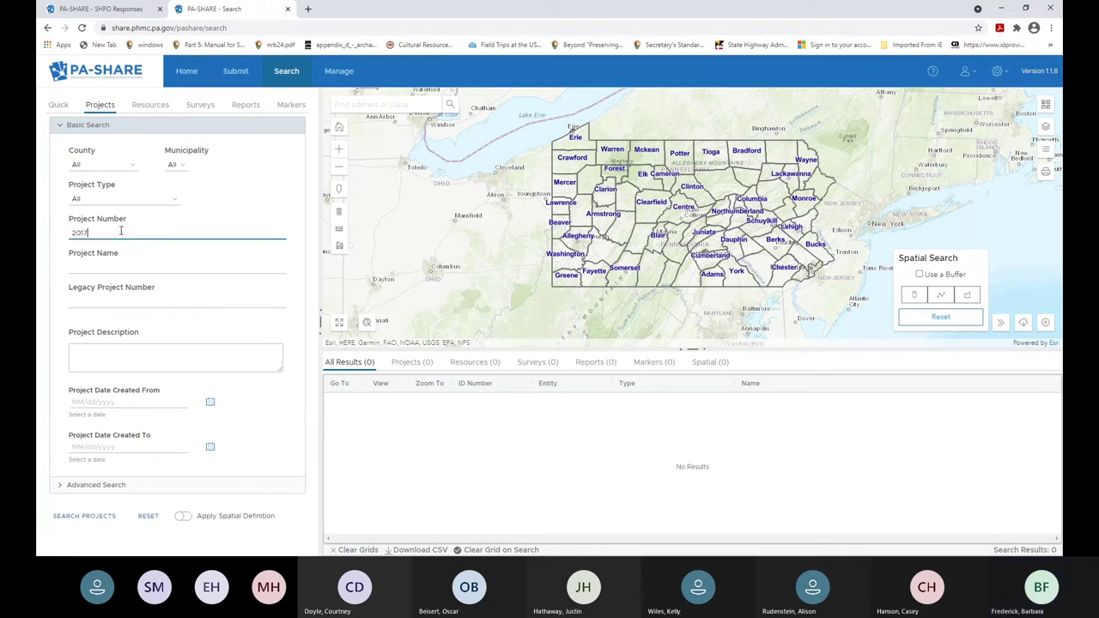
pyautogui.write('PR13872')
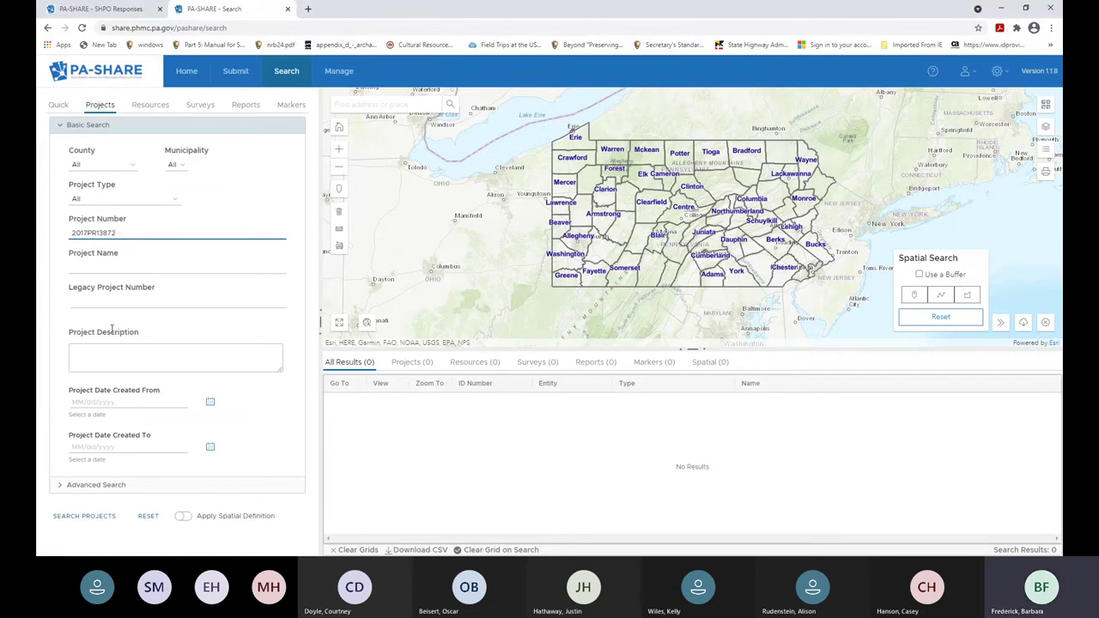
pyautogui.press('Return')
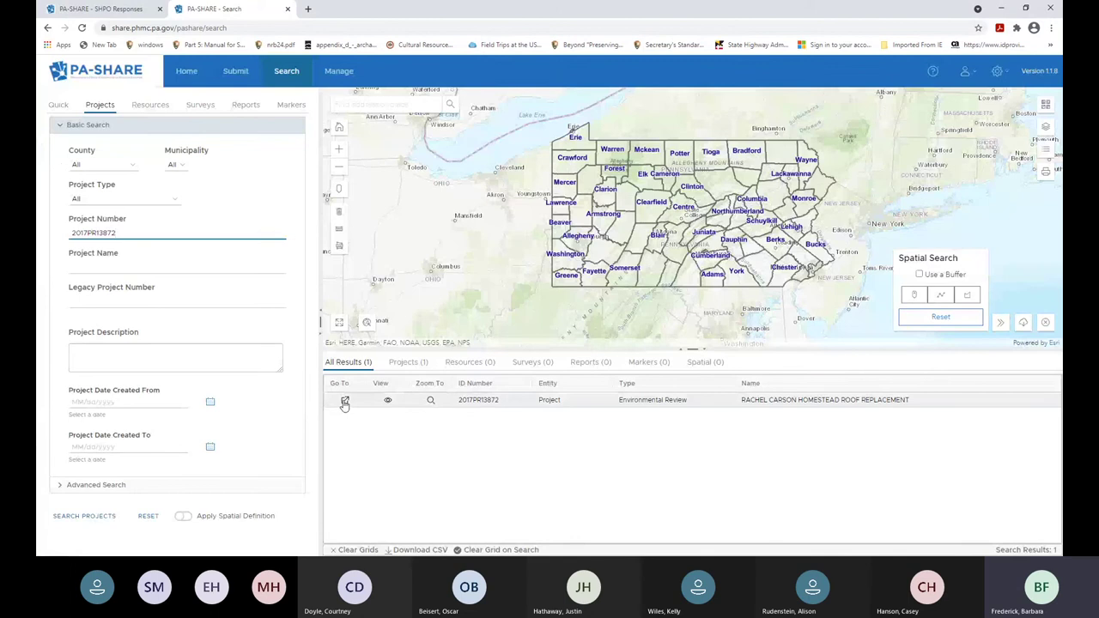
pyautogui.click(344, 402)
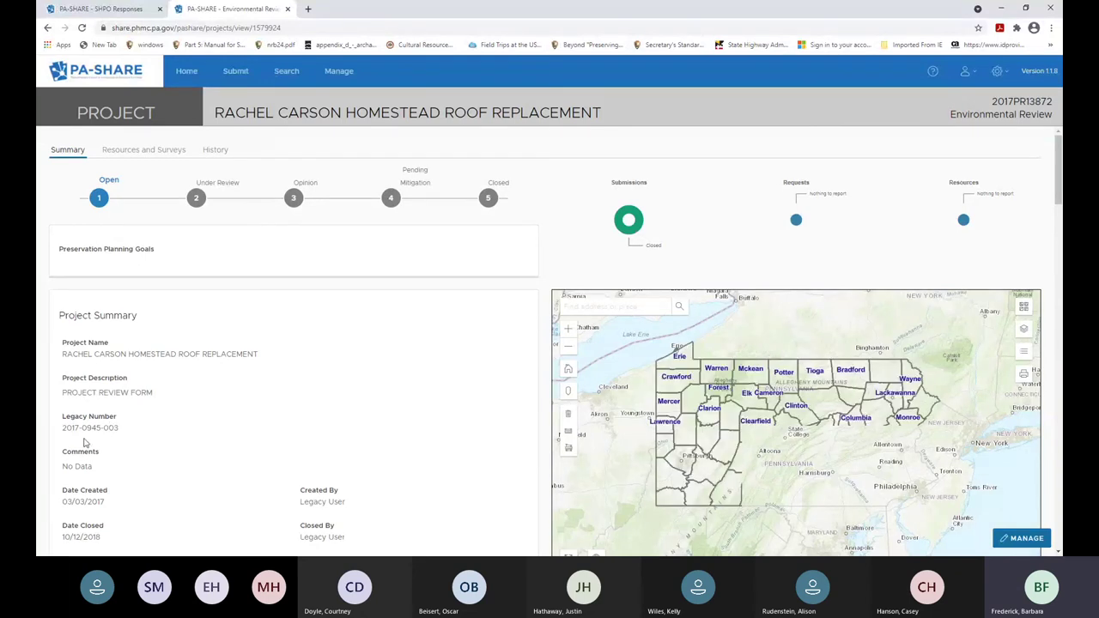
pyautogui.moveTo(1060, 170); pyautogui.dragTo(1061, 401)
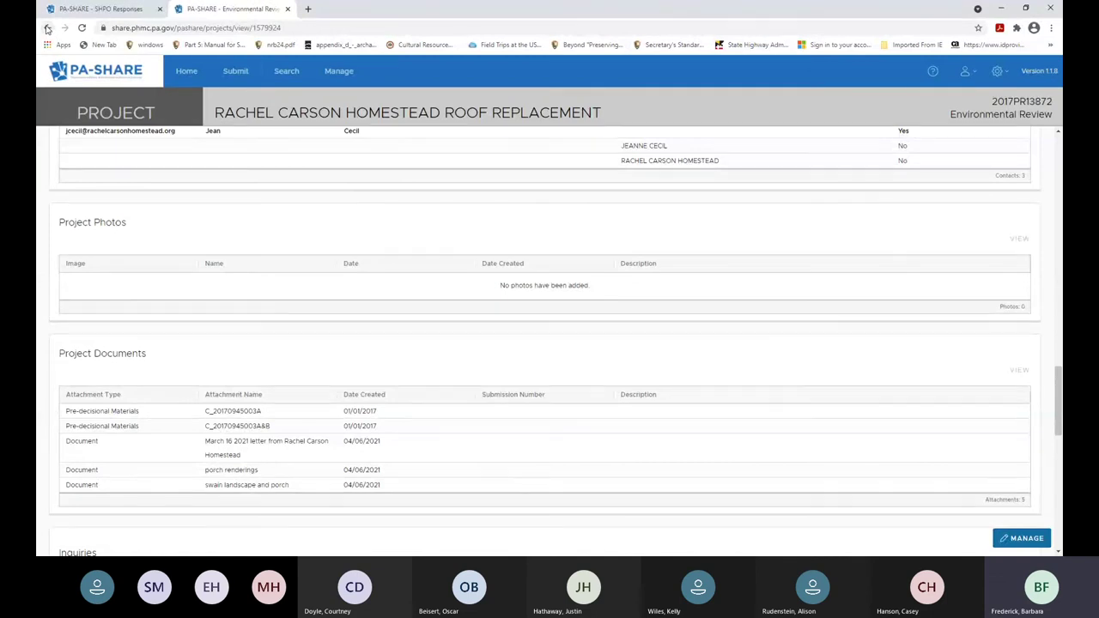
pyautogui.click(47, 29)
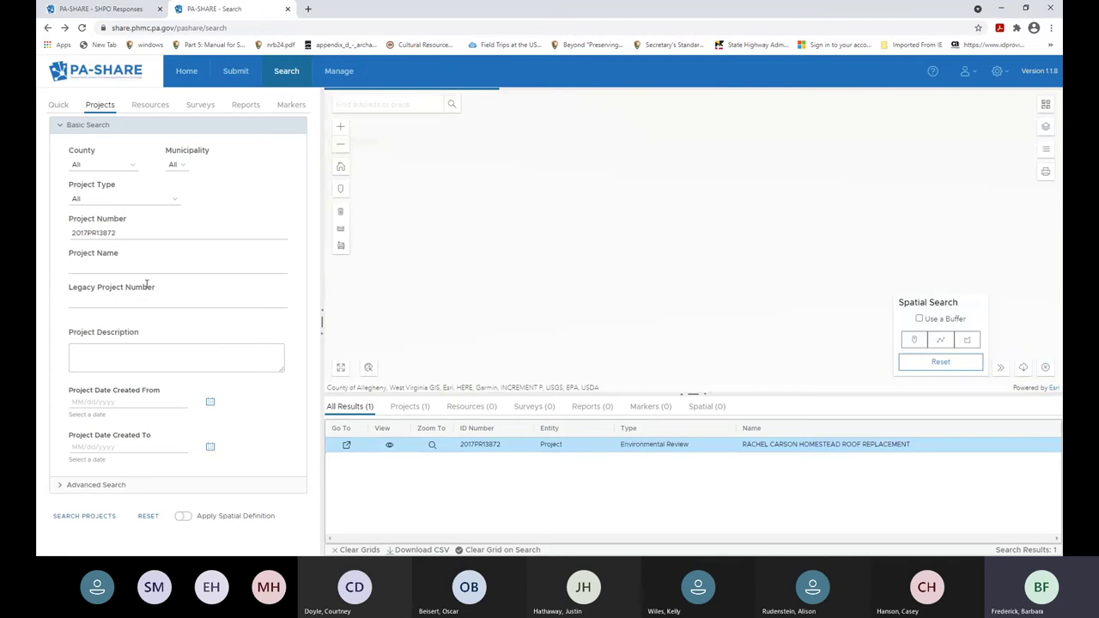
# Clear the project number, search by name 'west main', and open project 1980PR00419 at 110 West Main Street.
pyautogui.click(129, 232)
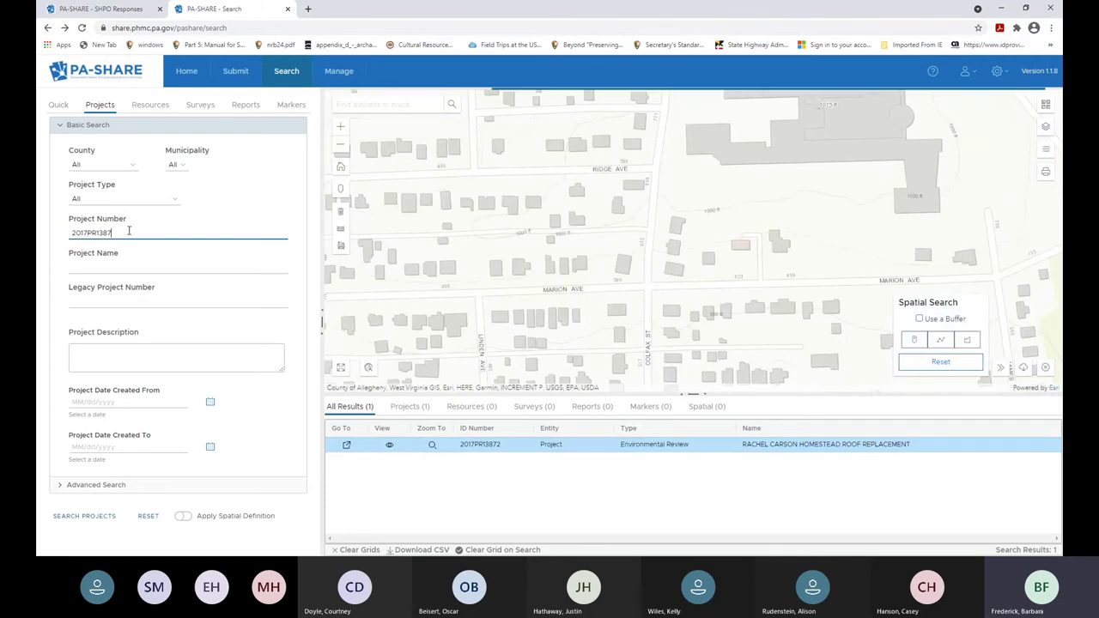
pyautogui.hotkey('ctrl', 'a')
pyautogui.press('BackSpace')
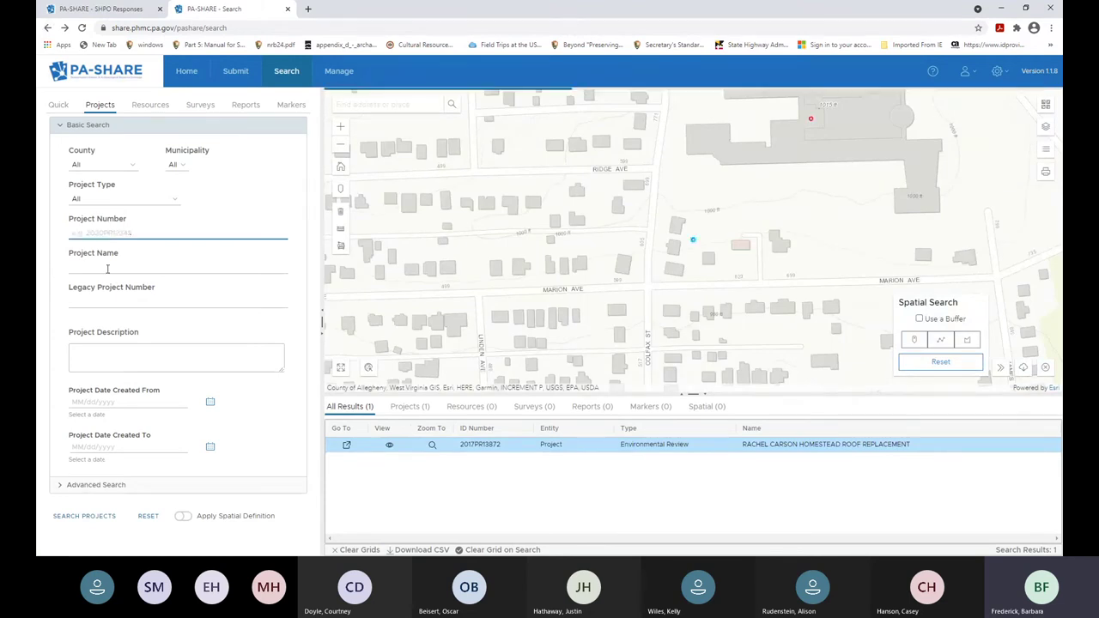
pyautogui.click(107, 268)
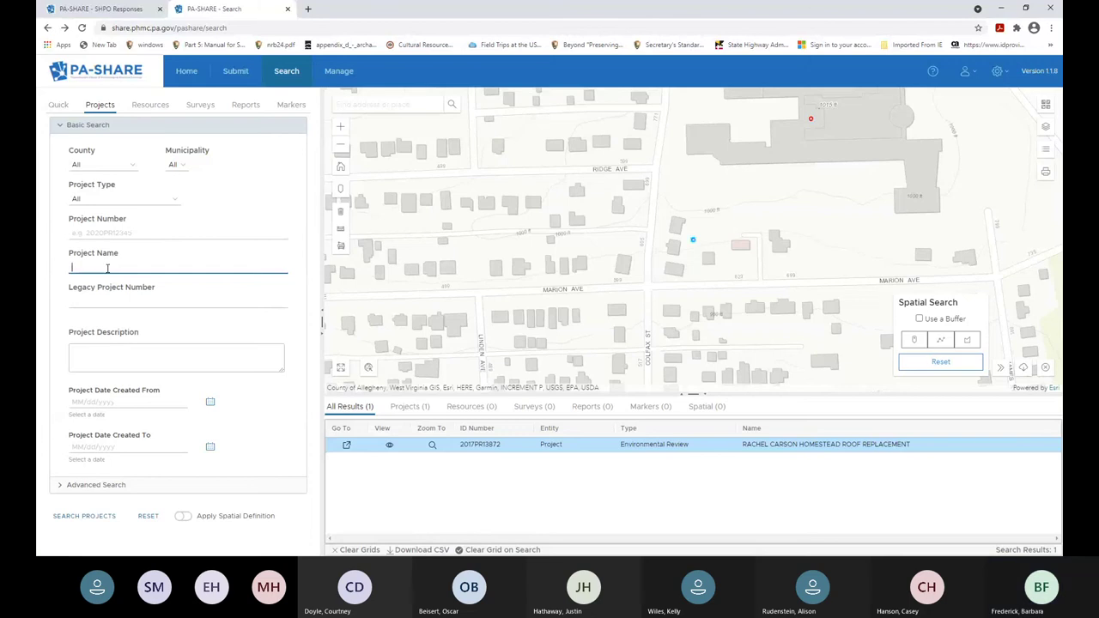
pyautogui.press('Return')
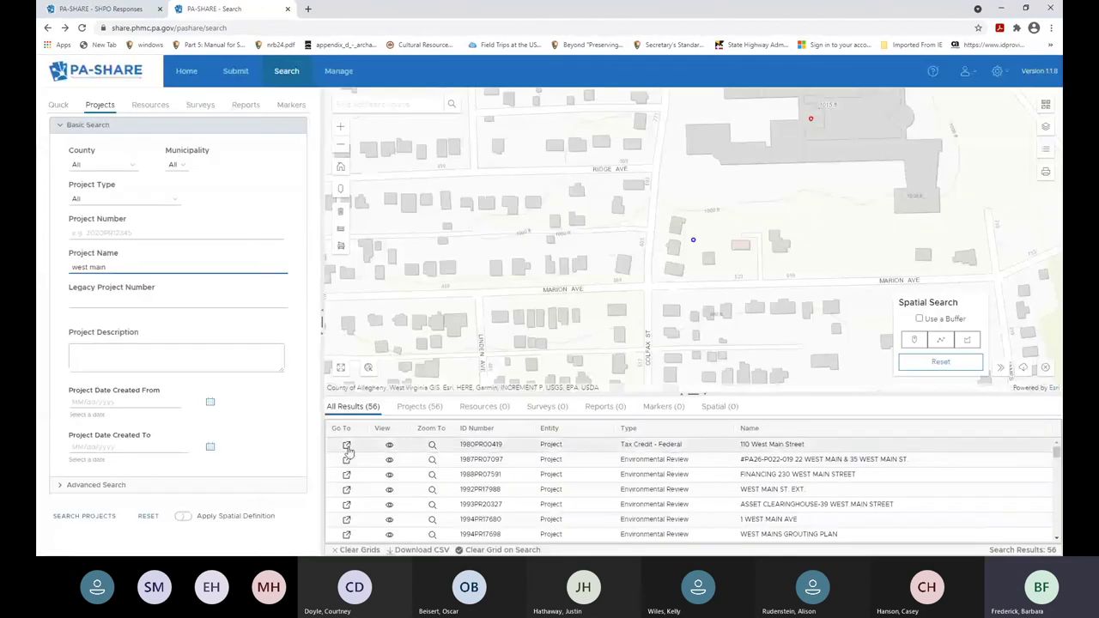
pyautogui.click(346, 447)
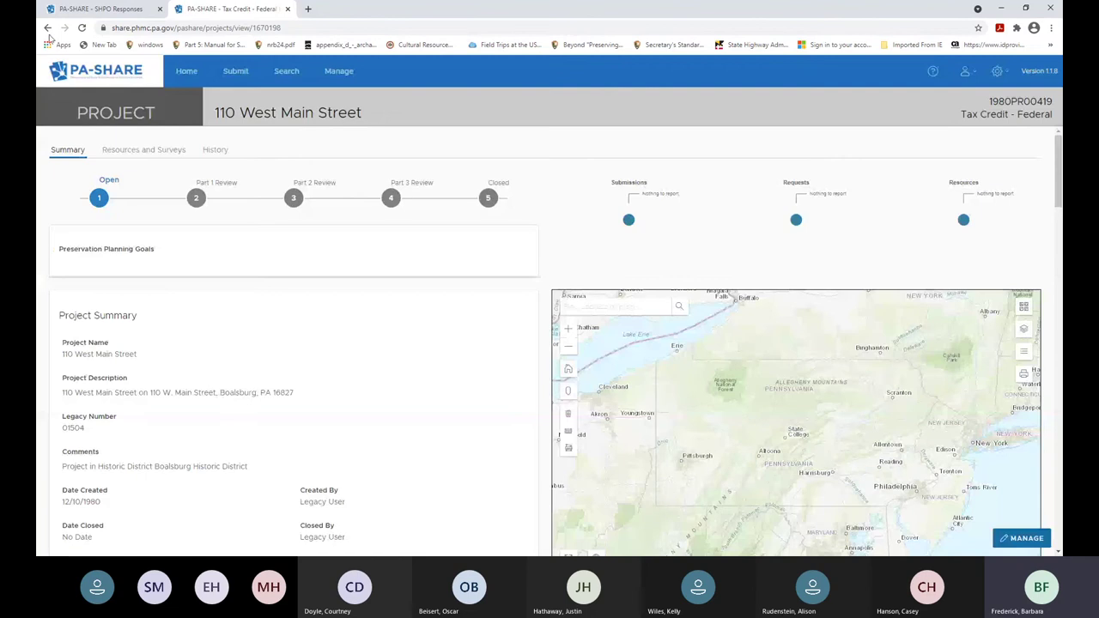
# Return to the 56 'west main' results and sort them by ID Number descending, 2021PR01680 first.
pyautogui.click(48, 29)
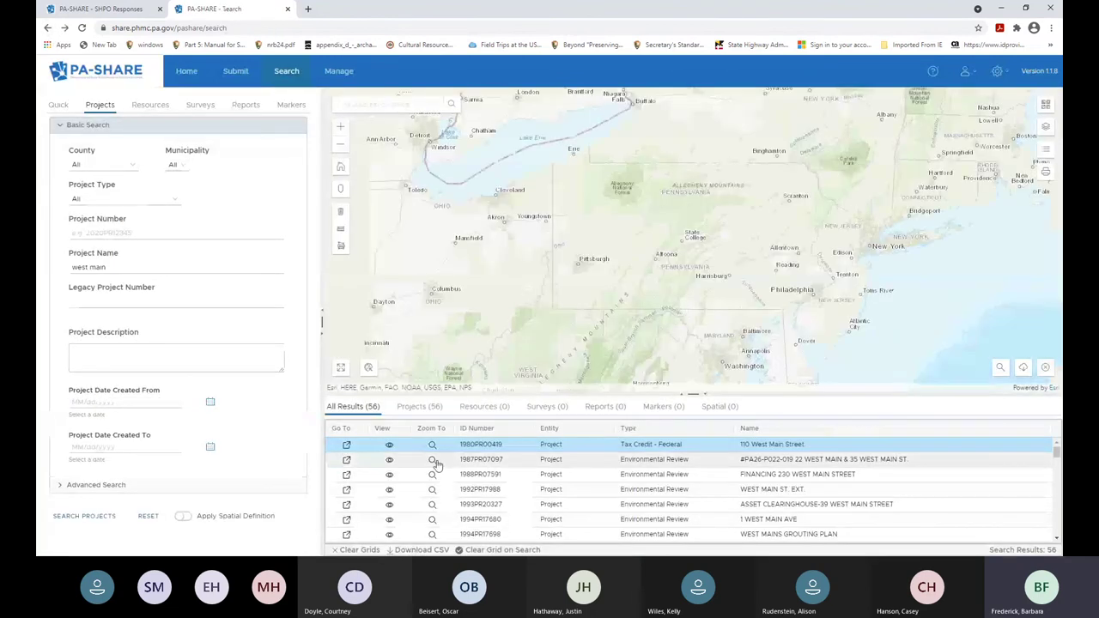
pyautogui.click(101, 8)
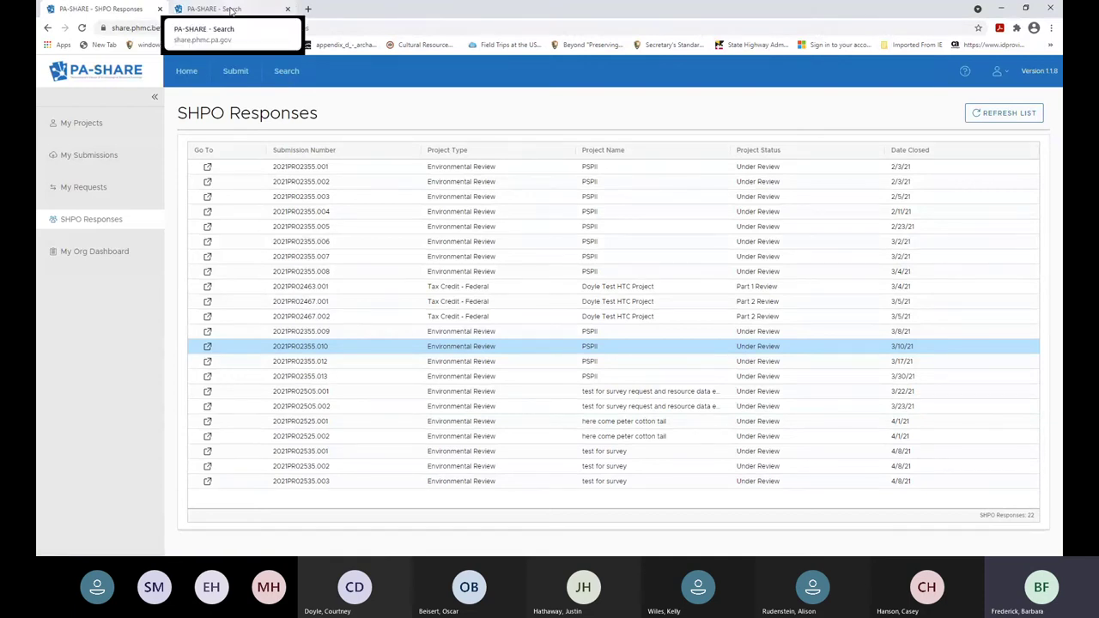
pyautogui.click(230, 11)
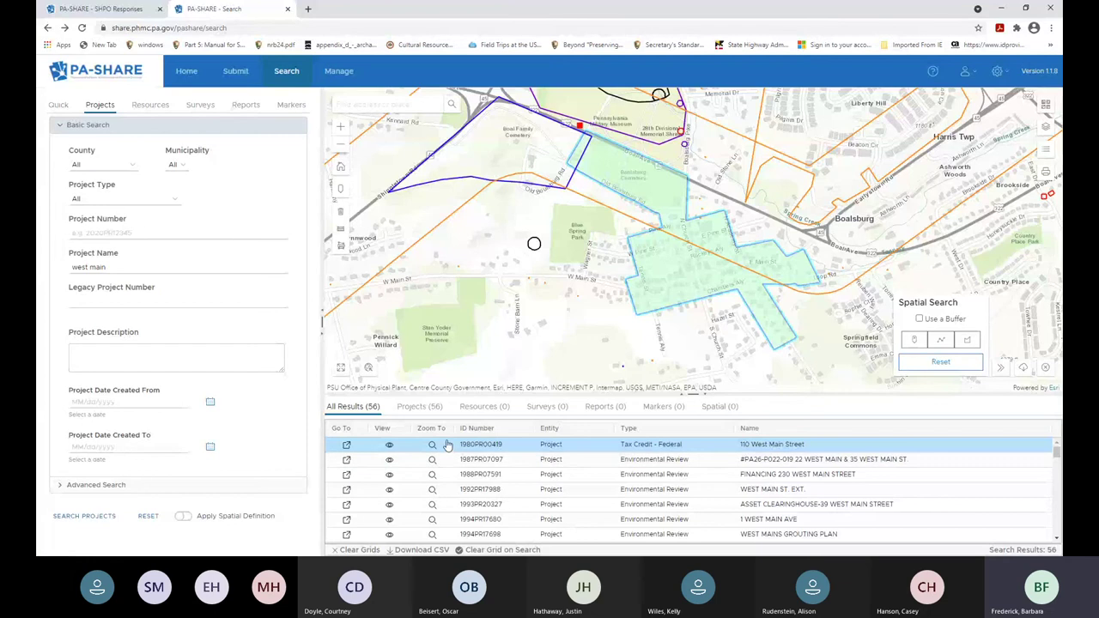
pyautogui.click(484, 434)
pyautogui.click(484, 433)
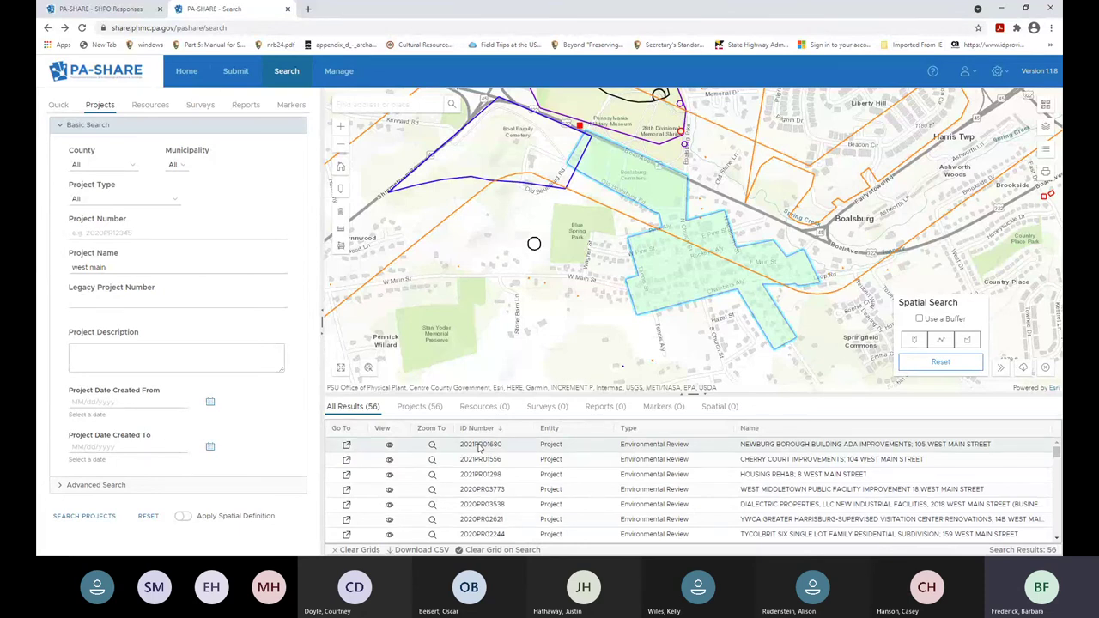
pyautogui.click(346, 444)
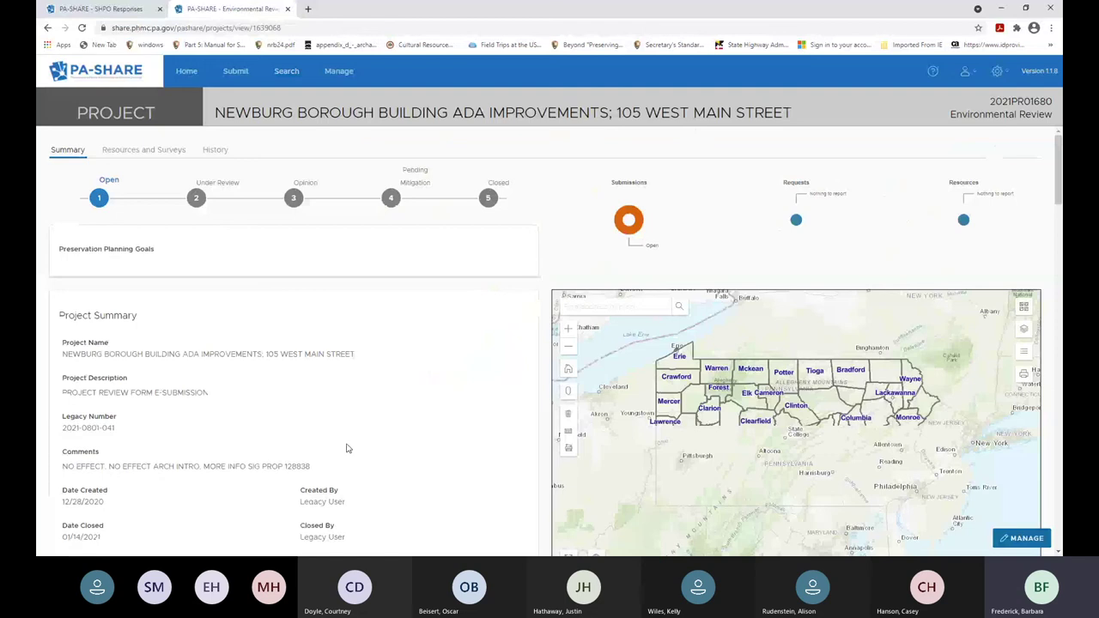
pyautogui.click(48, 29)
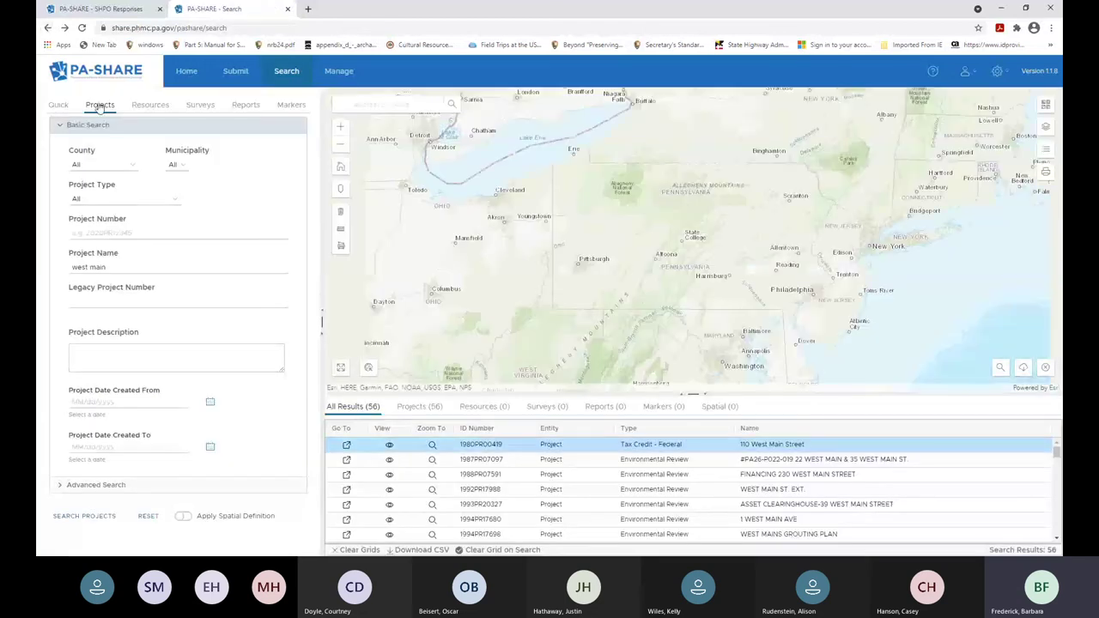
pyautogui.moveTo(107, 267); pyautogui.dragTo(67, 269)
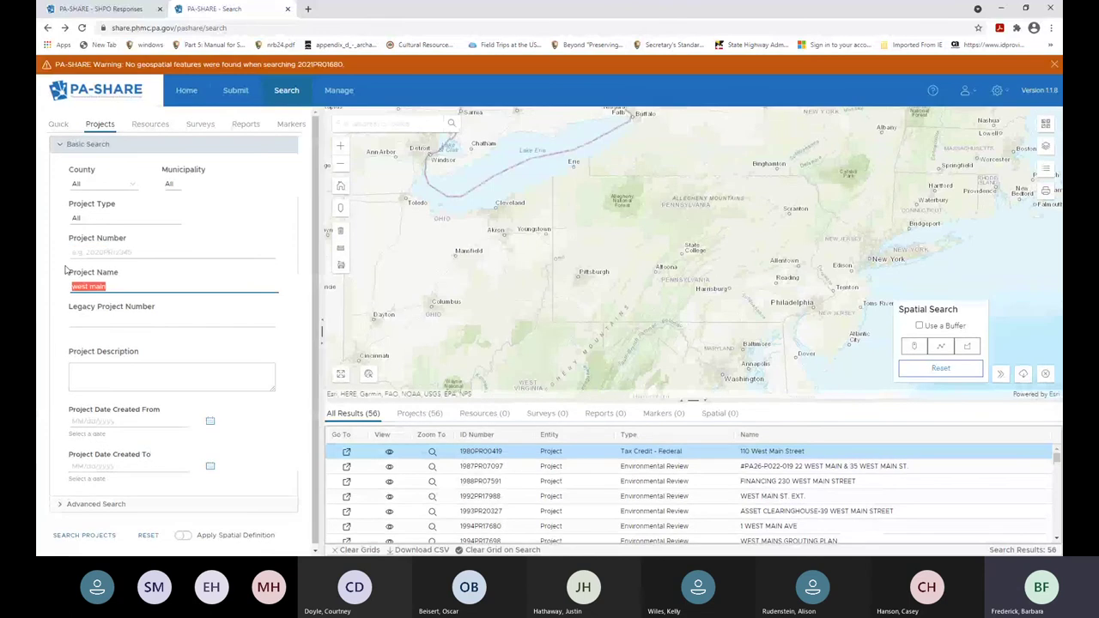
pyautogui.press('BackSpace')
pyautogui.click(79, 321)
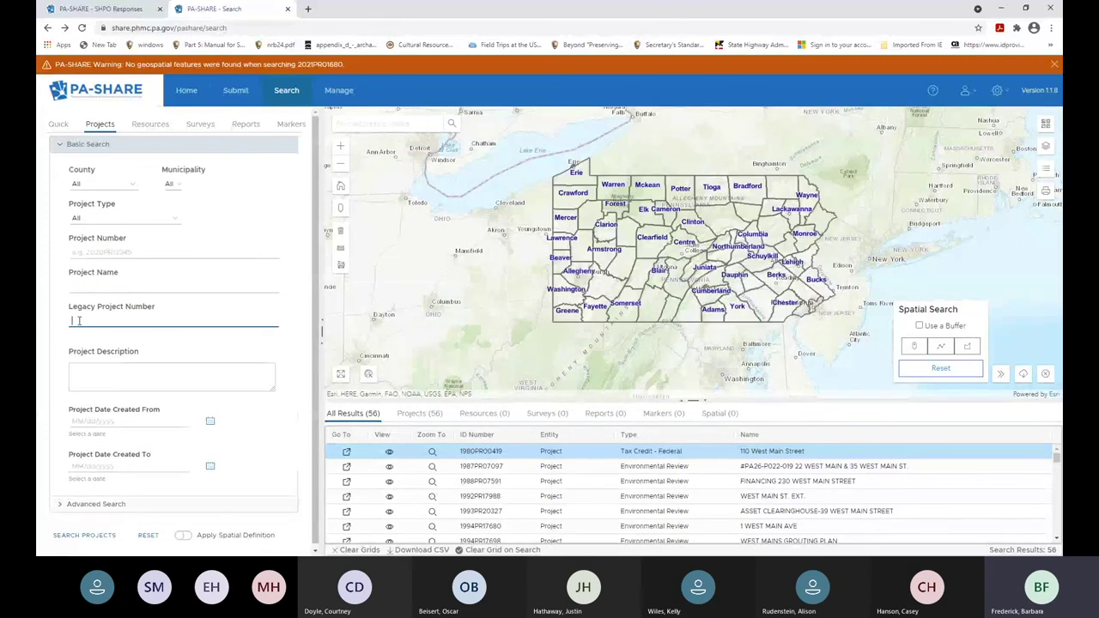
pyautogui.write('2021-0801-041')
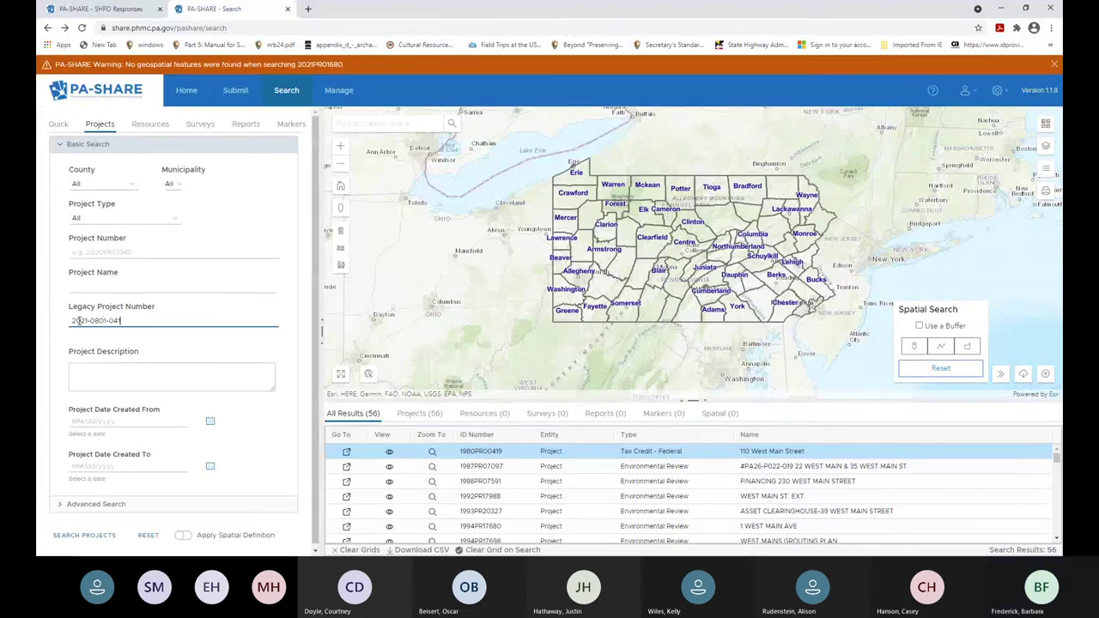
pyautogui.click(97, 537)
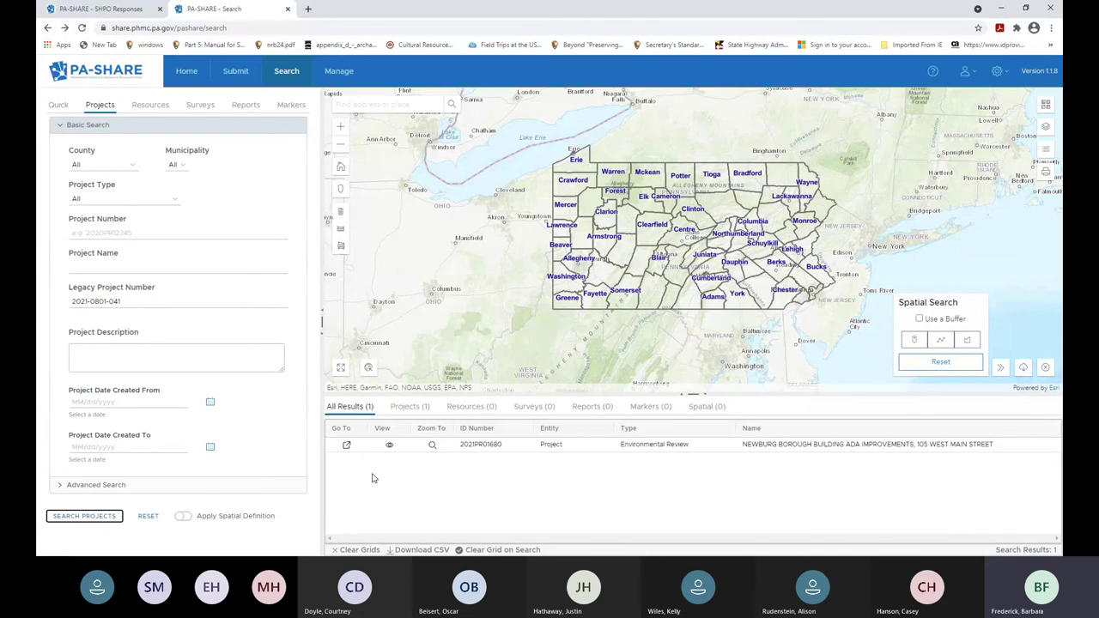
pyautogui.click(236, 72)
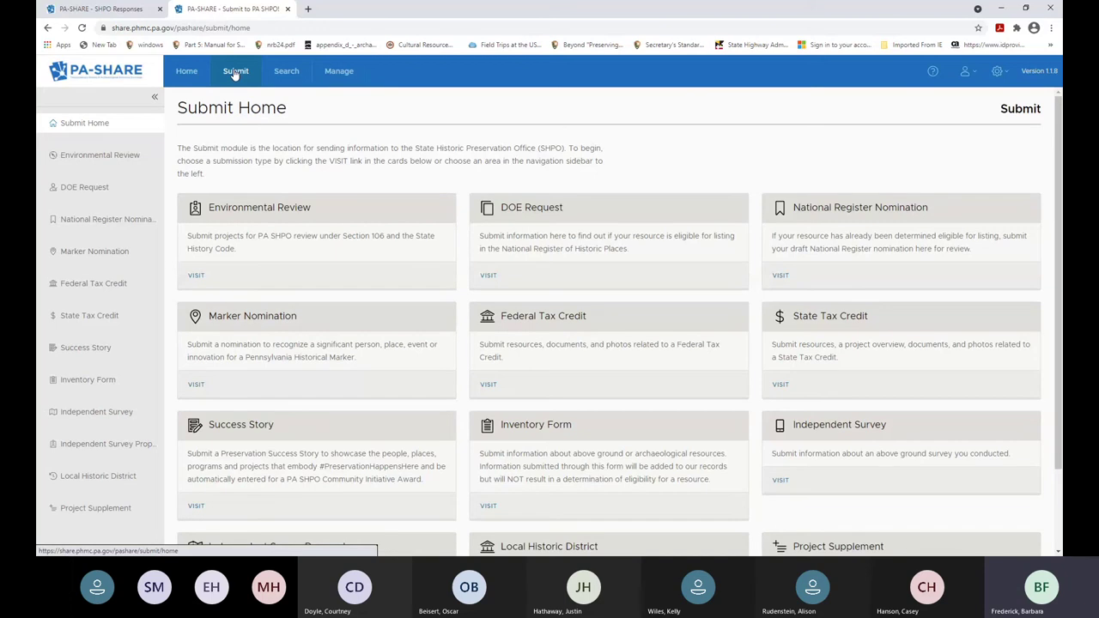
# Open the Project Supplement submission form and enter project number 2021PR02974.
pyautogui.click(116, 511)
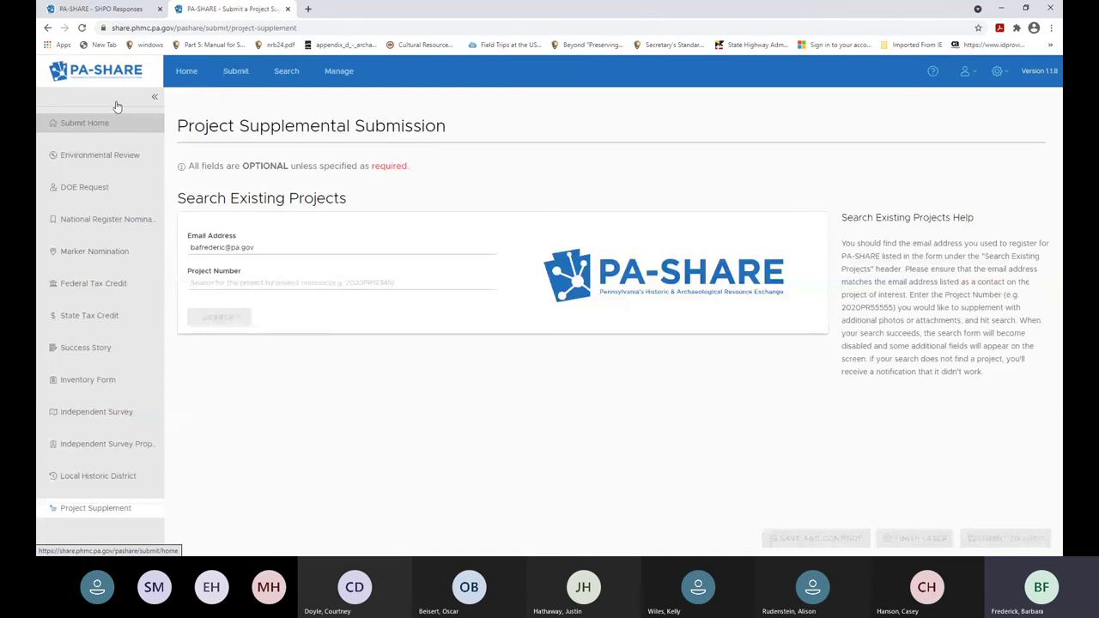
pyautogui.click(47, 28)
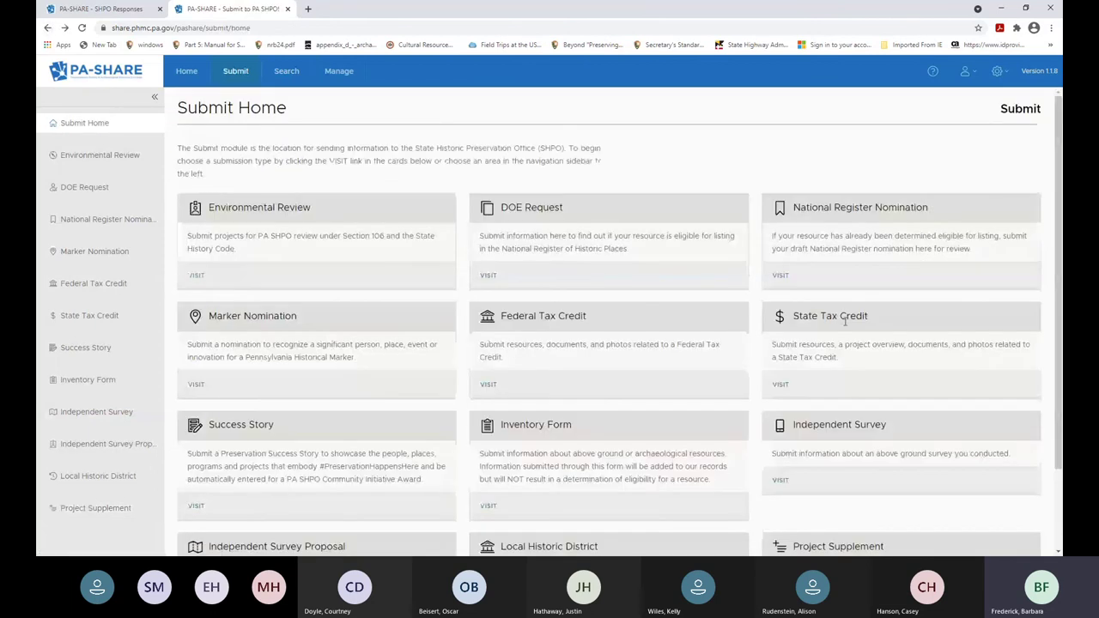
pyautogui.scroll(-3, 1022, 361)
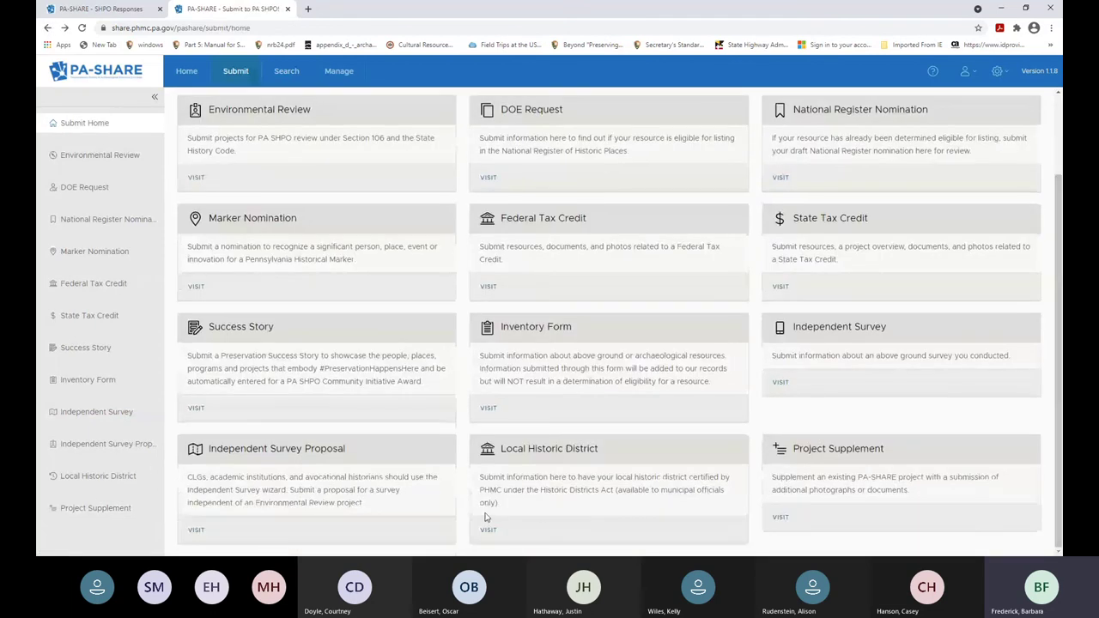
pyautogui.click(780, 517)
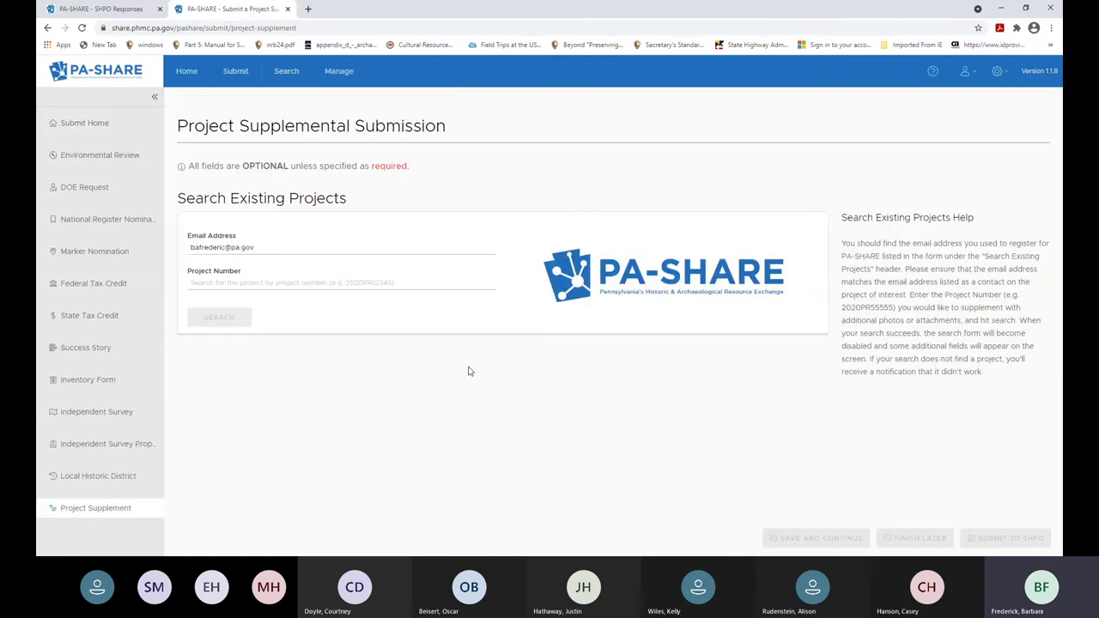
pyautogui.click(248, 279)
pyautogui.write('202')
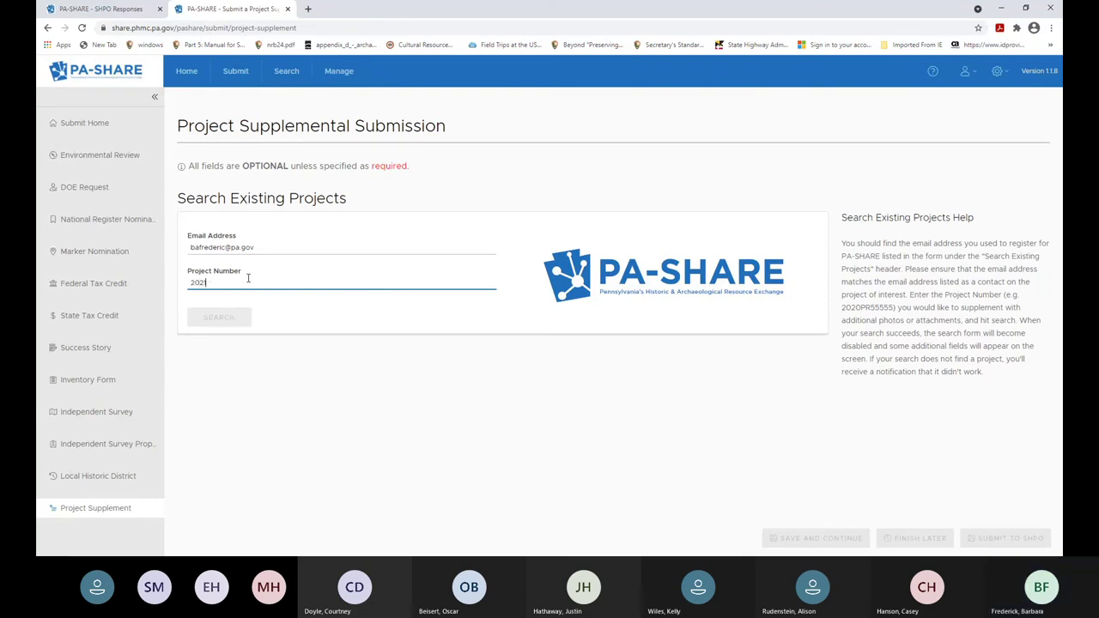
pyautogui.write('1PR02974')
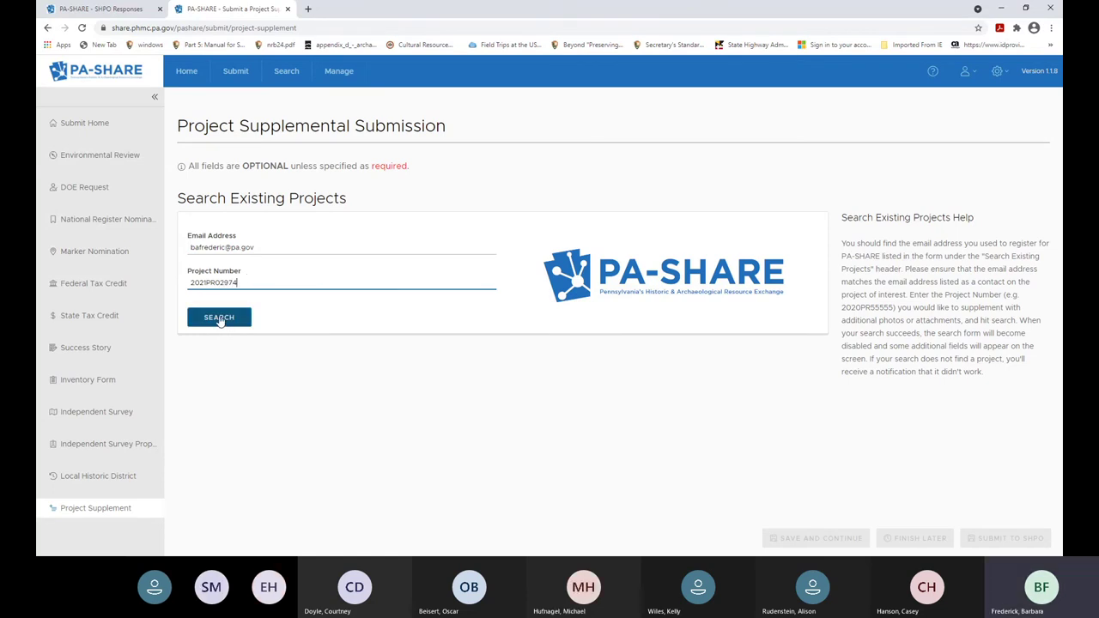
# Retrieve project 2021PR02974, describe the supplement as 'updated plans', and cancel the attachment dialog.
pyautogui.click(219, 318)
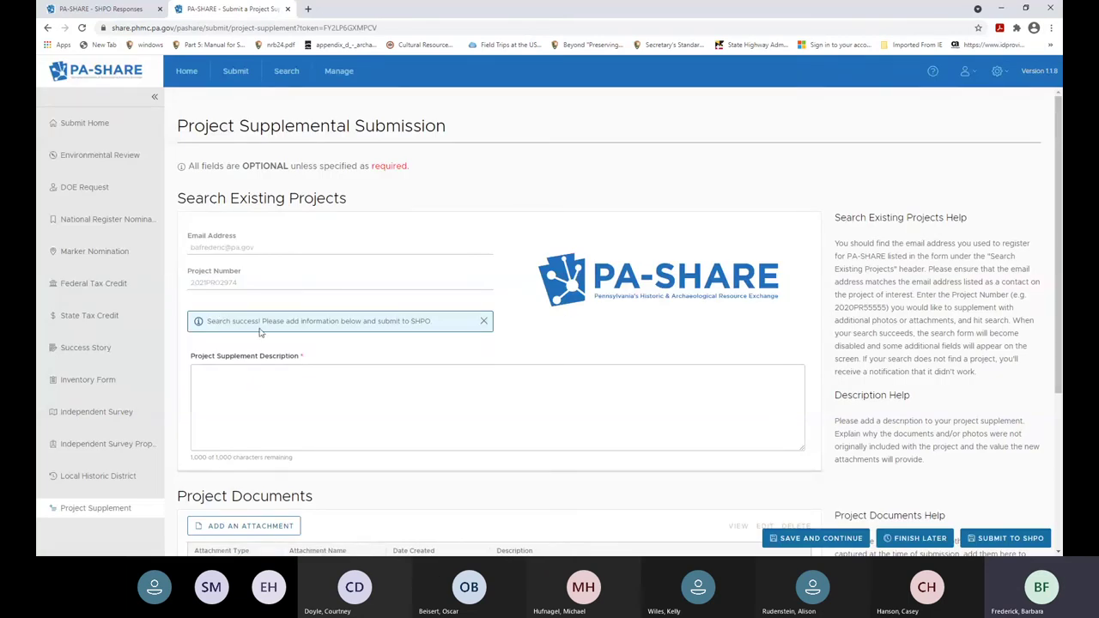
pyautogui.click(244, 395)
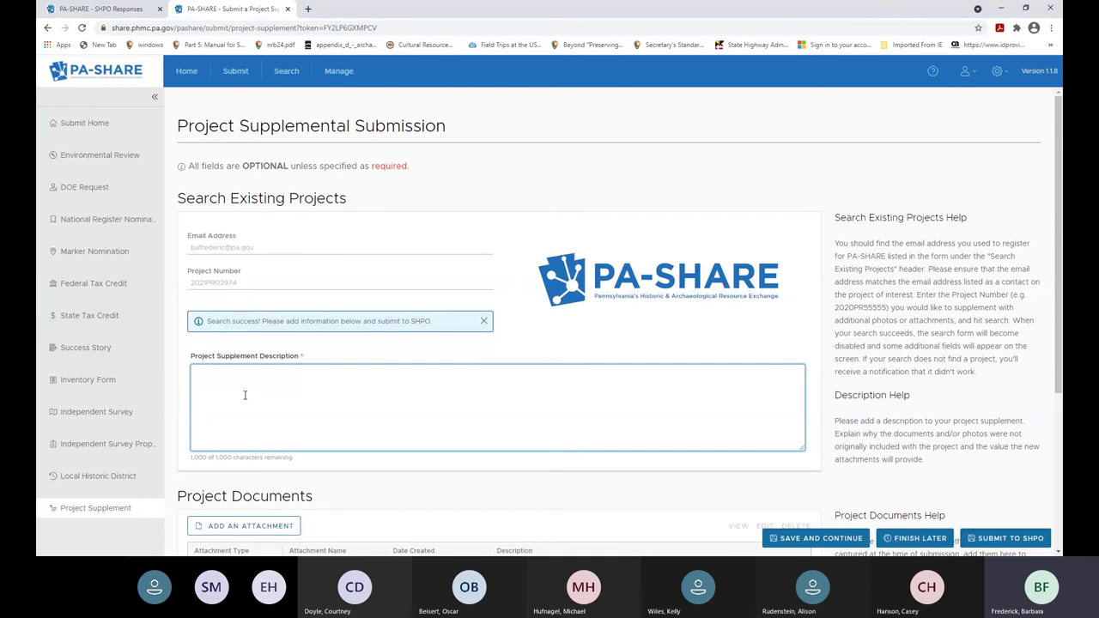
pyautogui.write('updated plans')
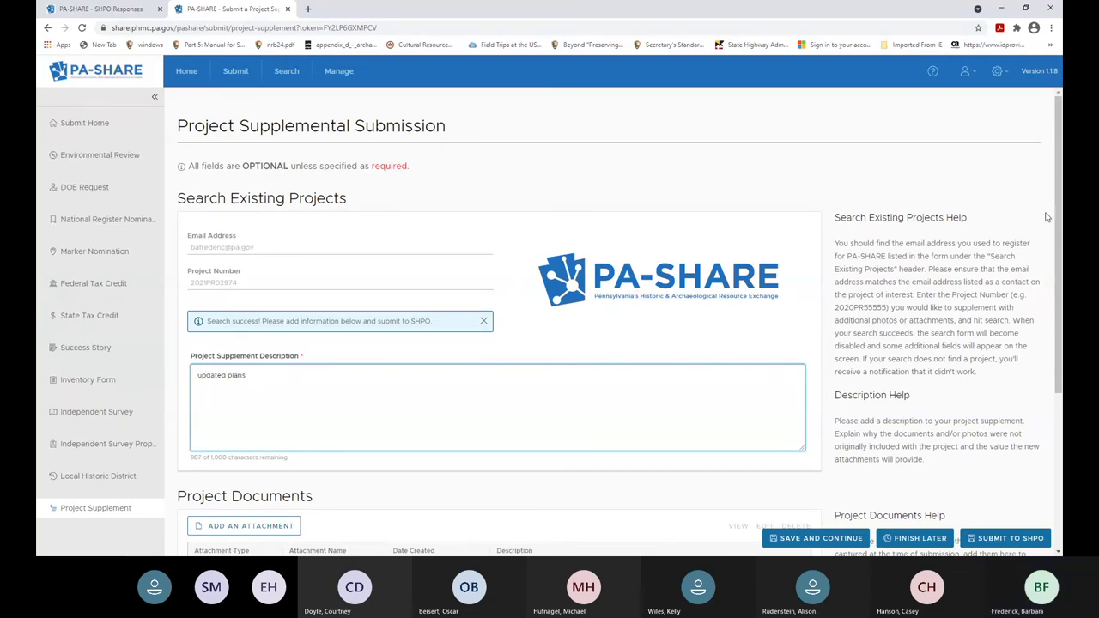
pyautogui.scroll(-3, 1046, 218)
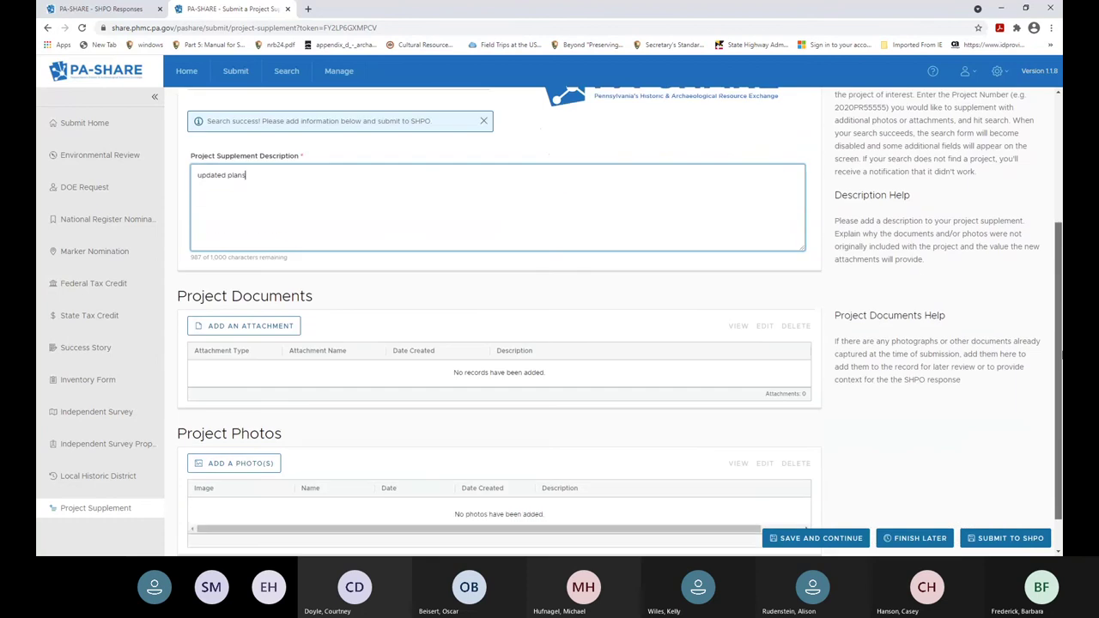
pyautogui.scroll(-1, 208, 283)
pyautogui.click(209, 283)
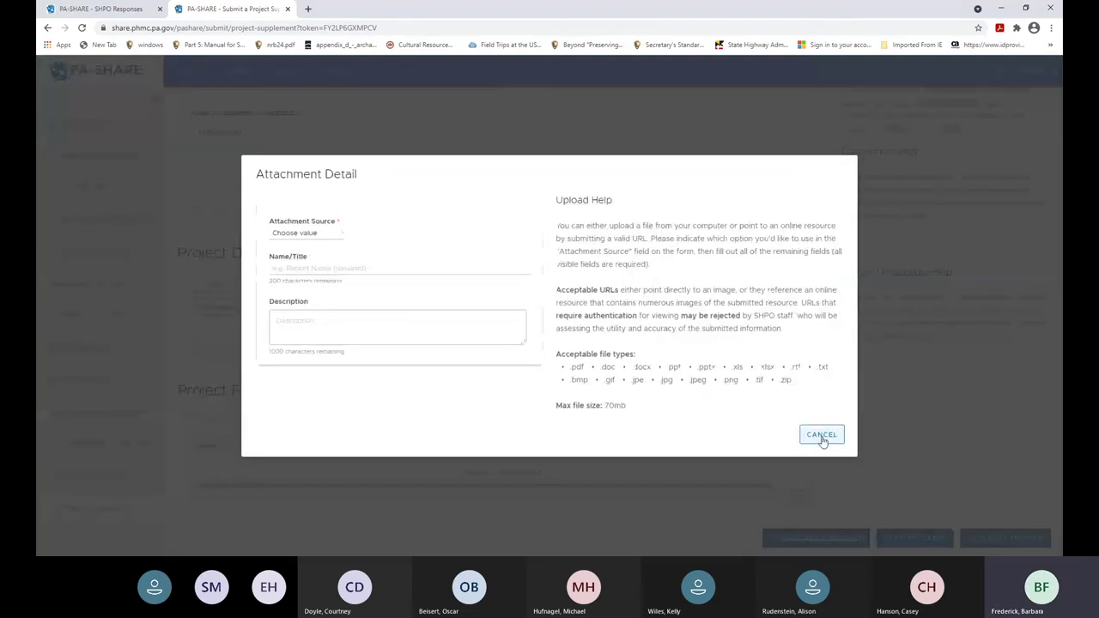
pyautogui.click(821, 435)
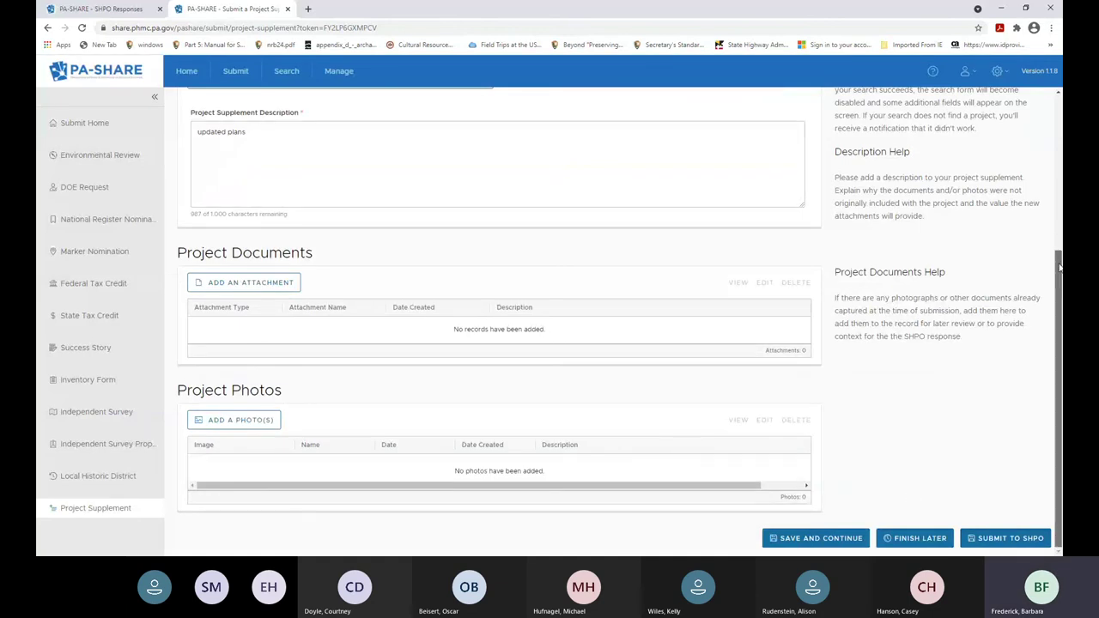
# Scroll to the top of the supplement form and go to the SHPO Metrics home dashboard.
pyautogui.moveTo(1059, 269); pyautogui.dragTo(1060, 127)
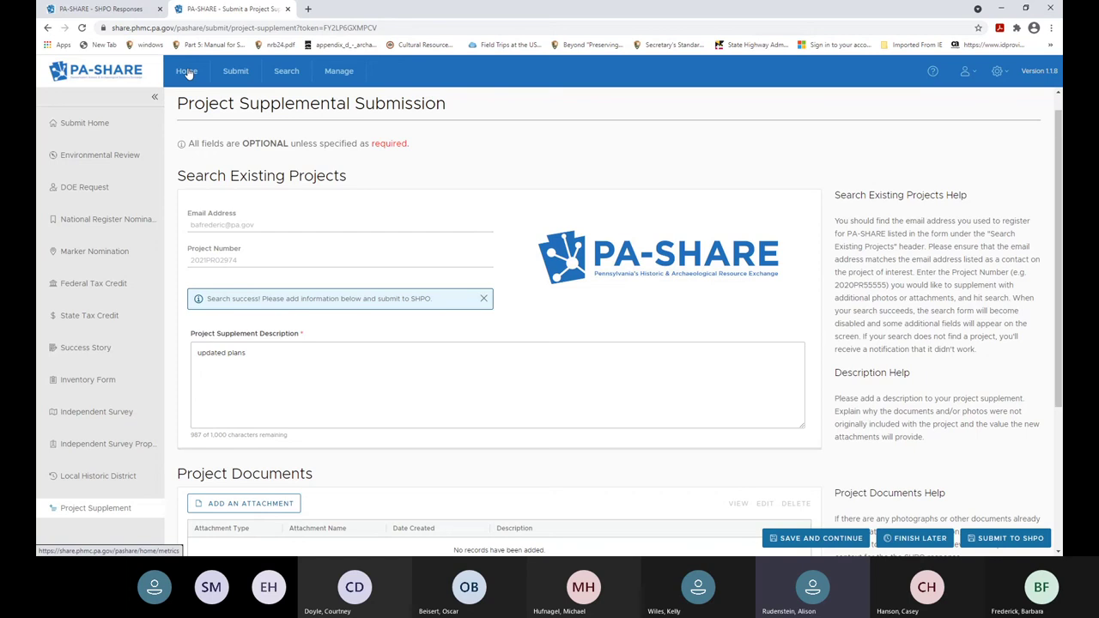
pyautogui.click(188, 72)
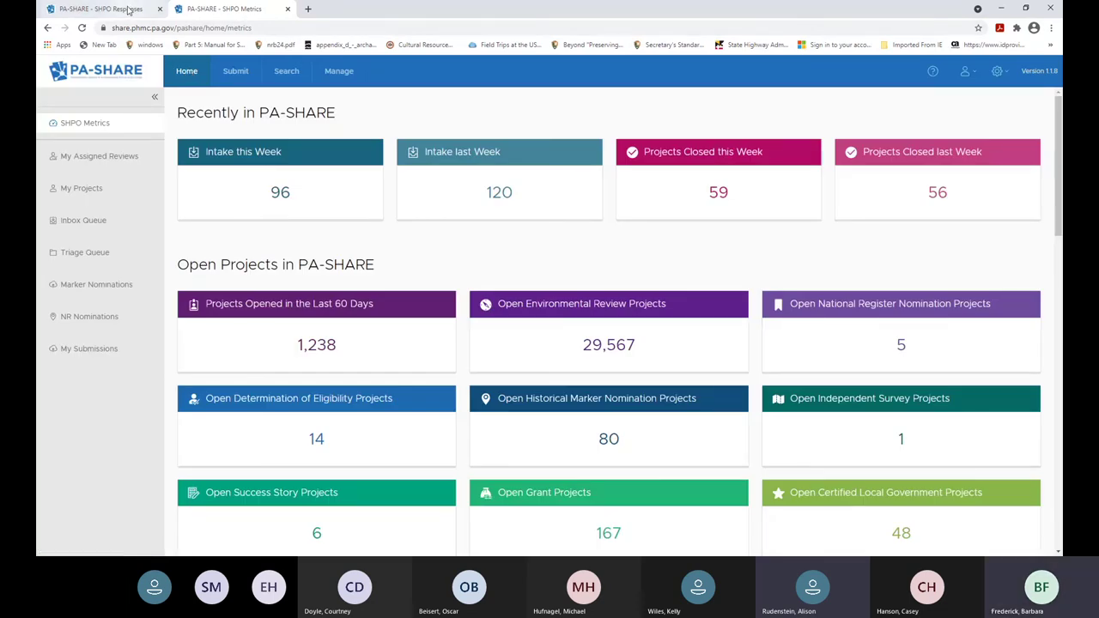
pyautogui.click(128, 10)
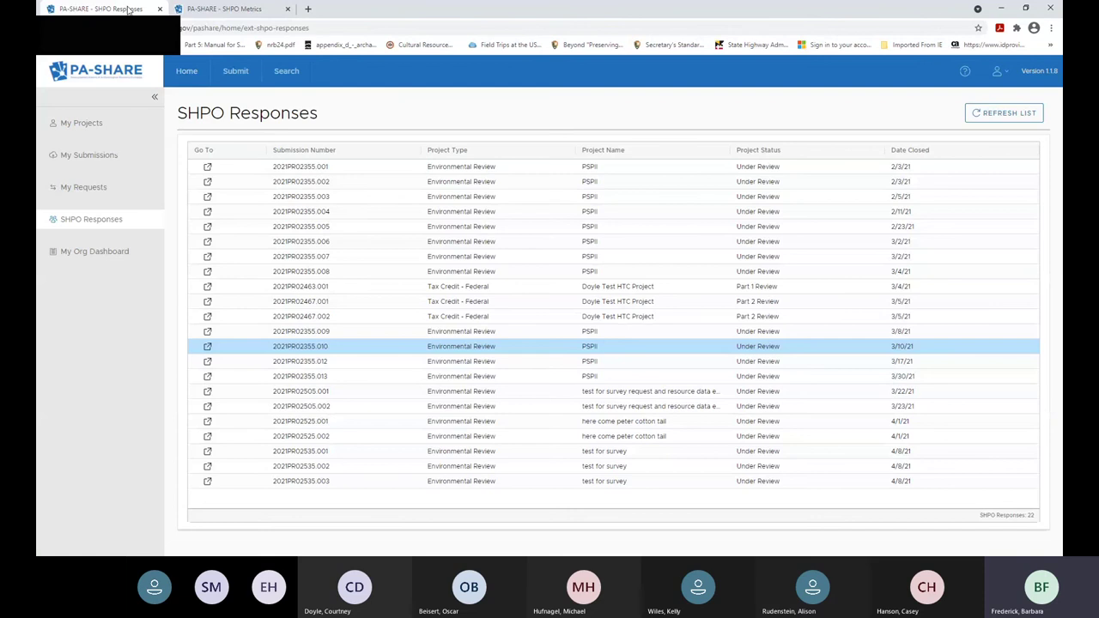
pyautogui.click(184, 75)
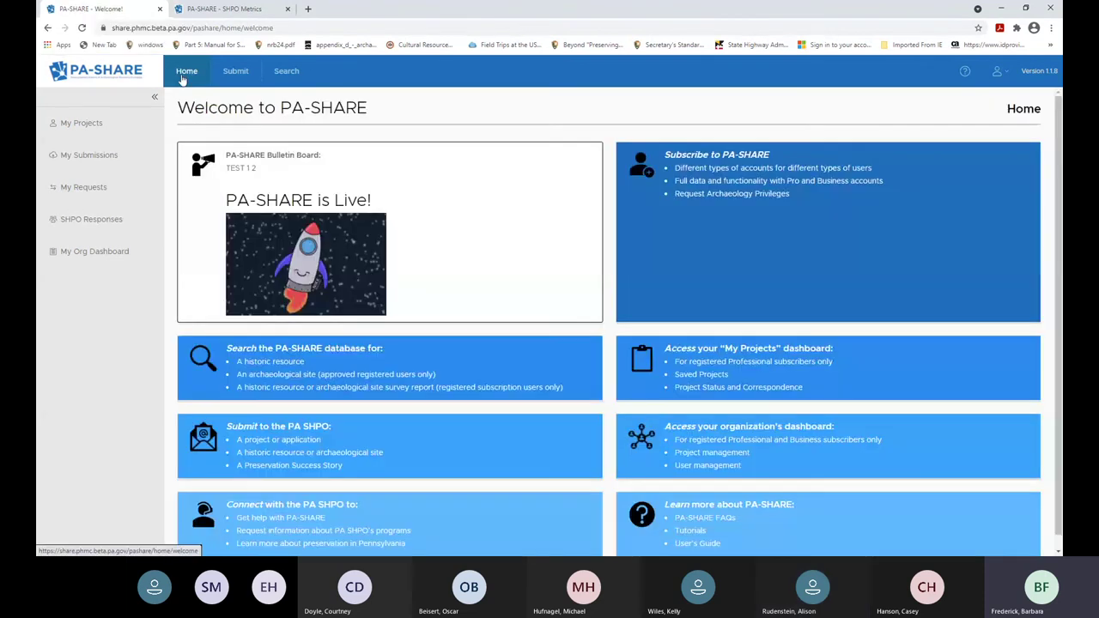
pyautogui.click(56, 219)
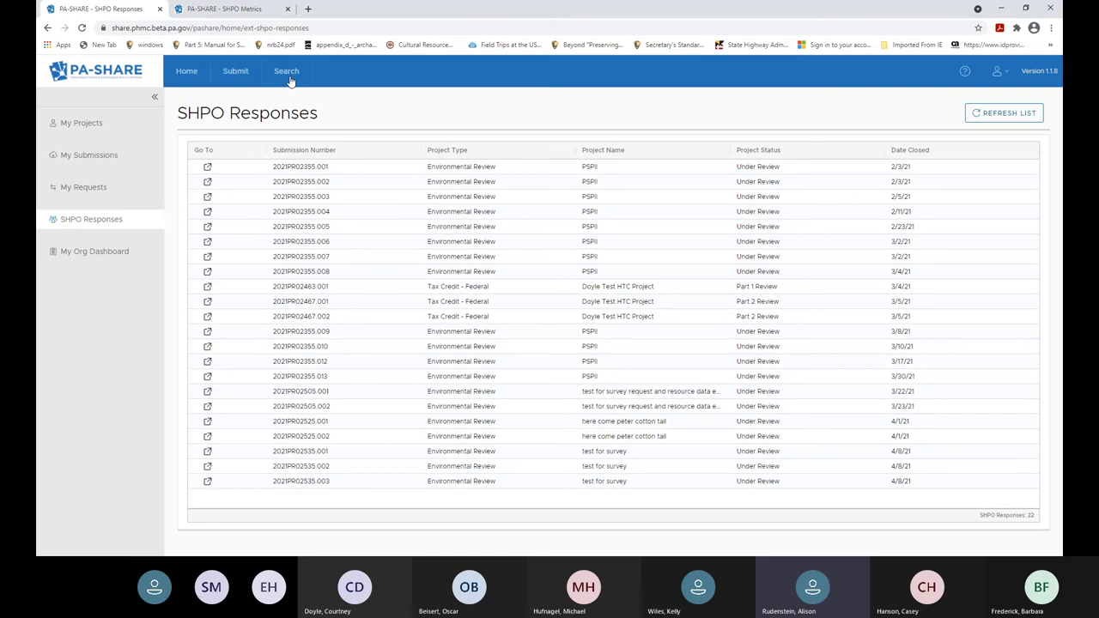
pyautogui.click(247, 9)
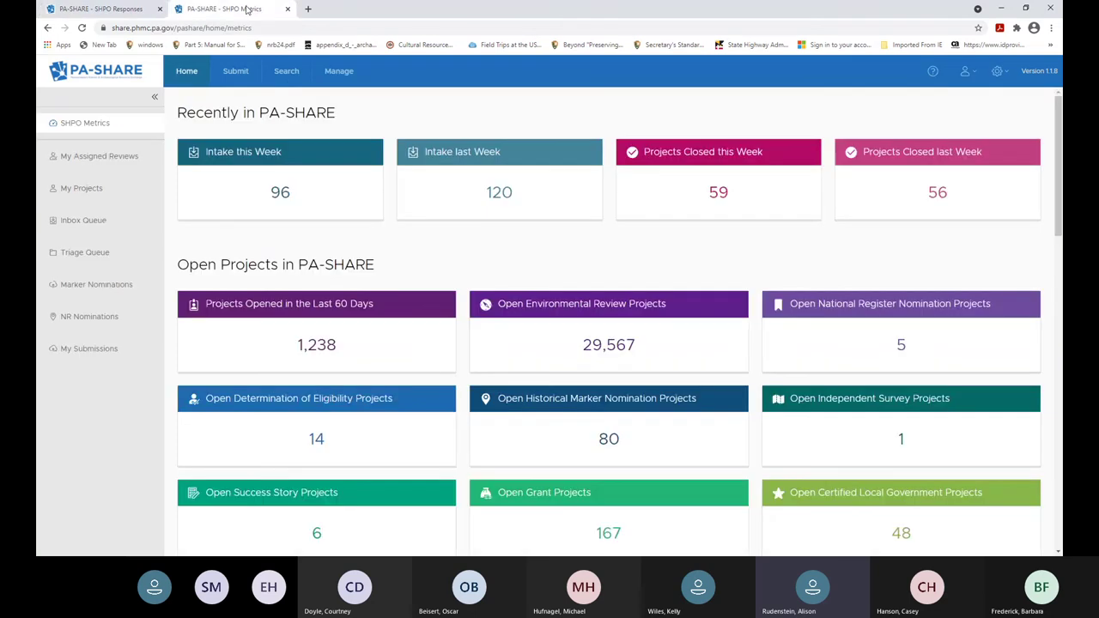
# On the Search page map, look up the pasted street address followed by 'erwinna pa'.
pyautogui.click(286, 71)
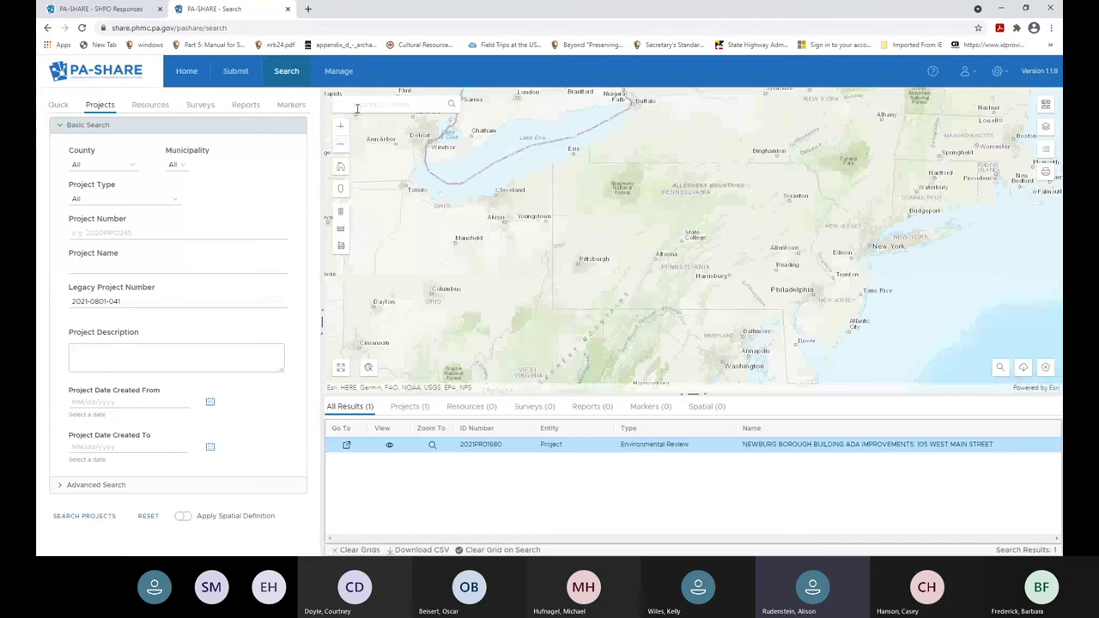
pyautogui.click(357, 109)
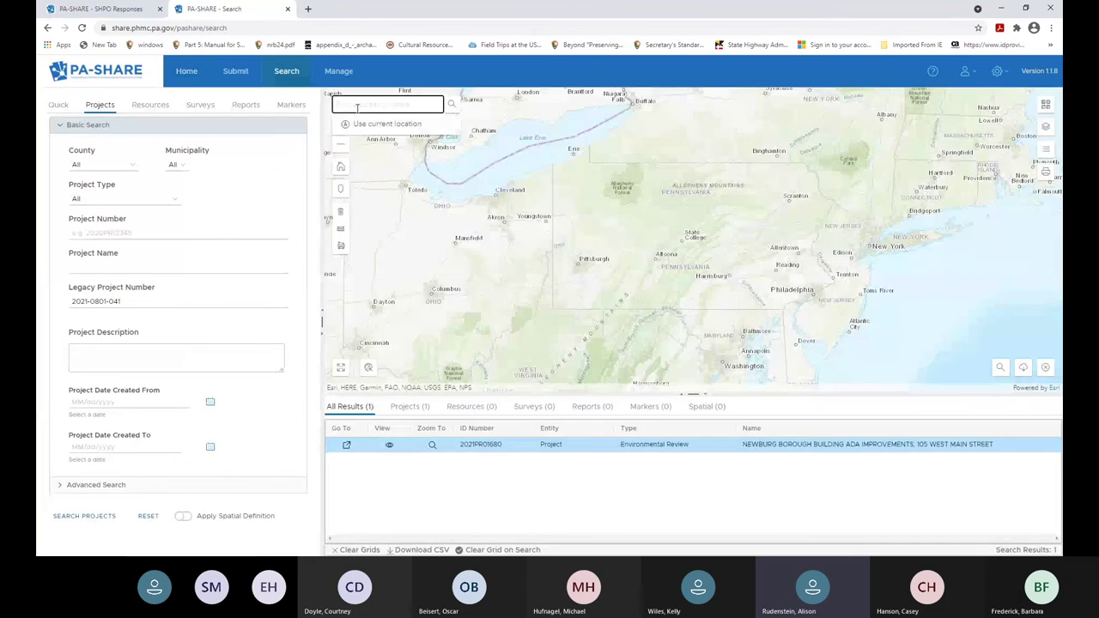
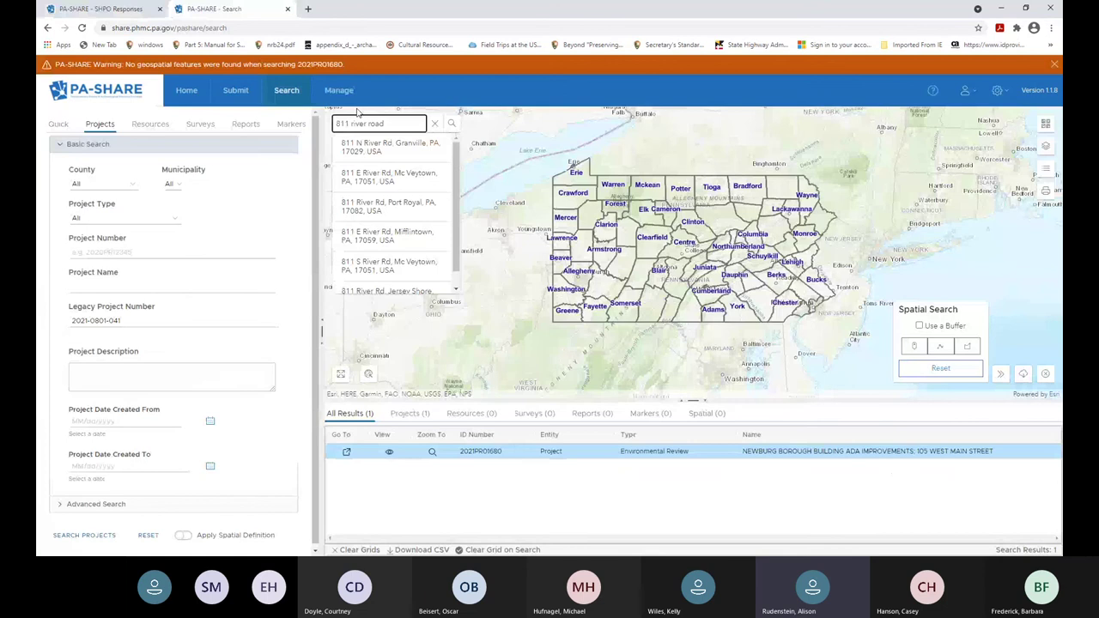
pyautogui.write('erw')
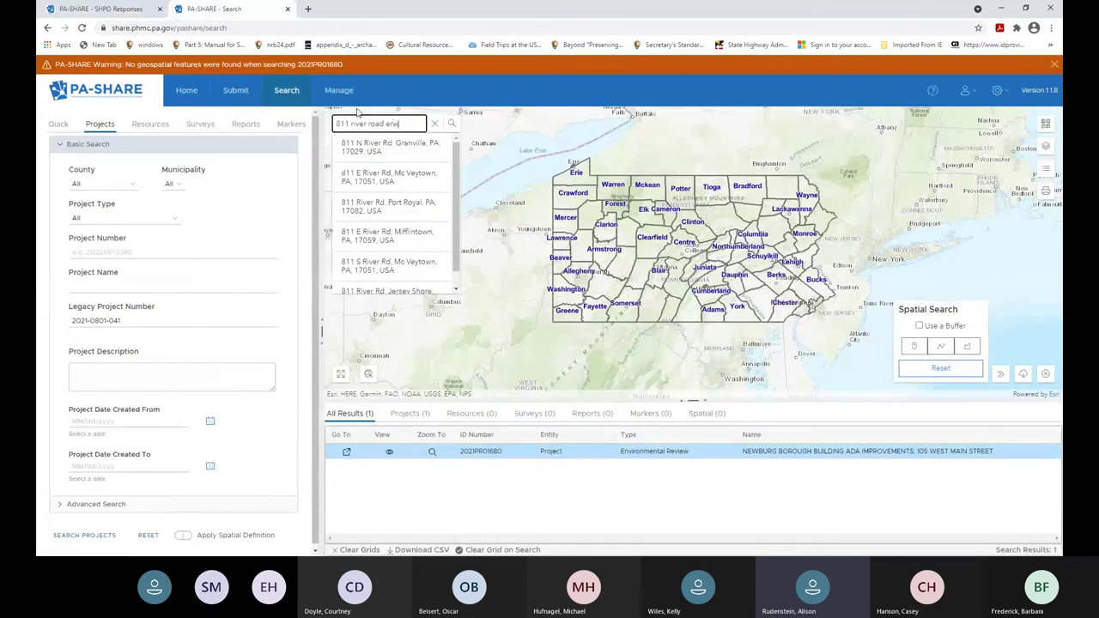
pyautogui.write('inna p')
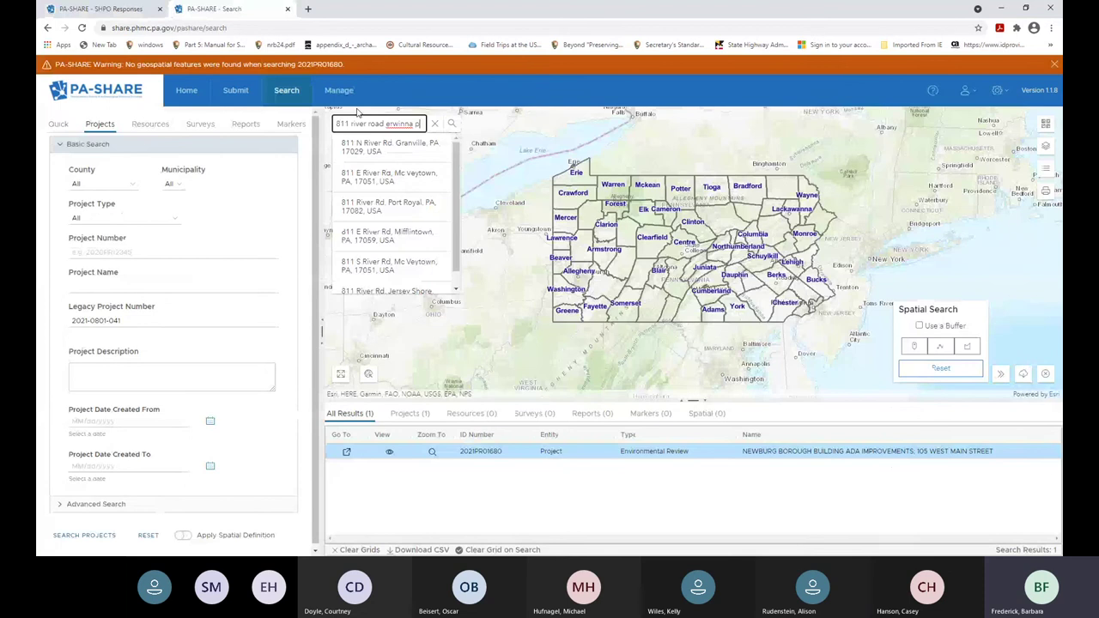
pyautogui.write('a')
pyautogui.press('Return')
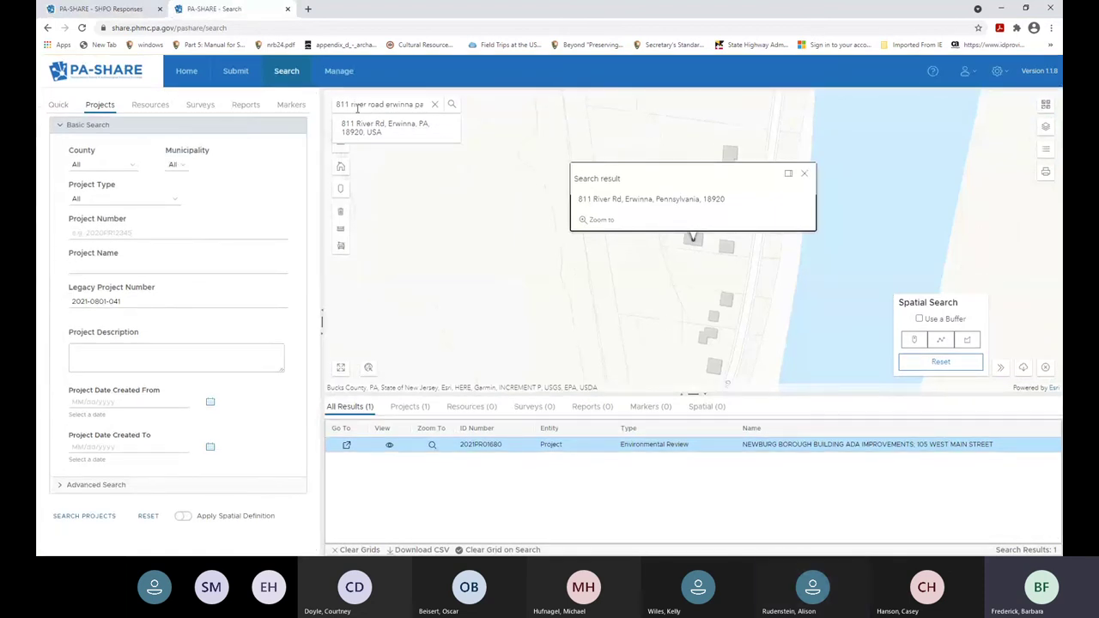